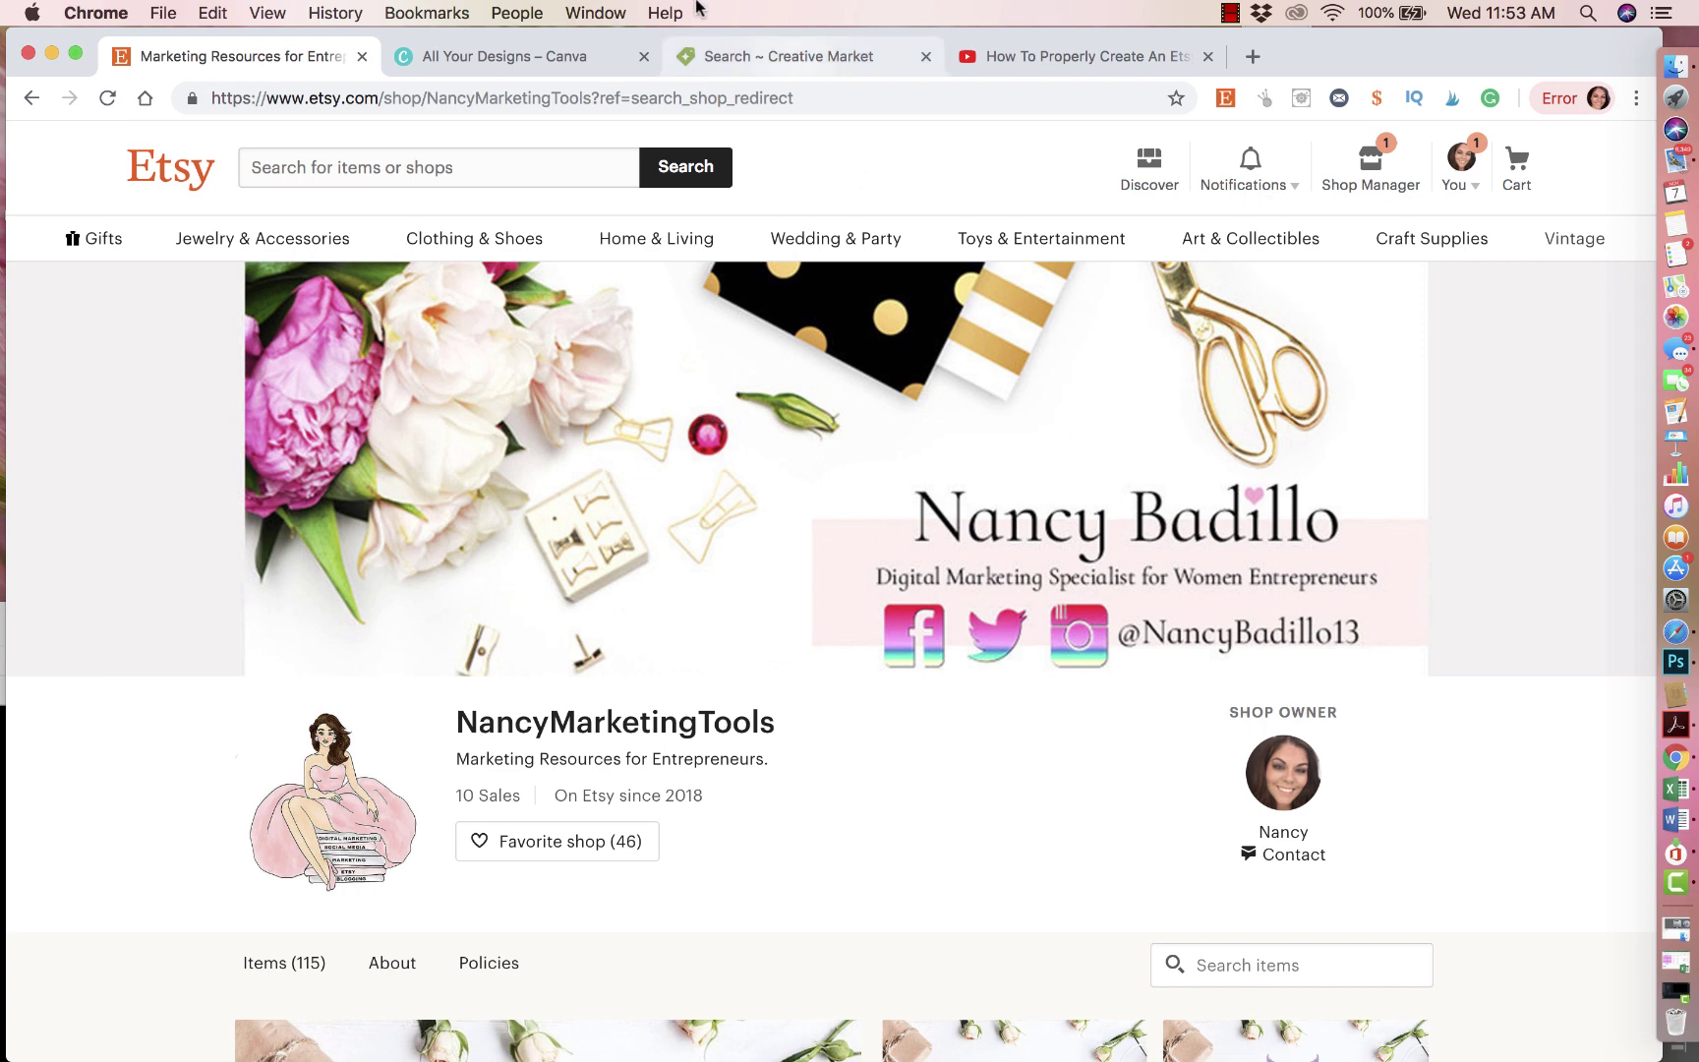
# Go to the Canva home page and scroll through Your designs, where Love is Sweet is listed
pyautogui.click(565, 57)
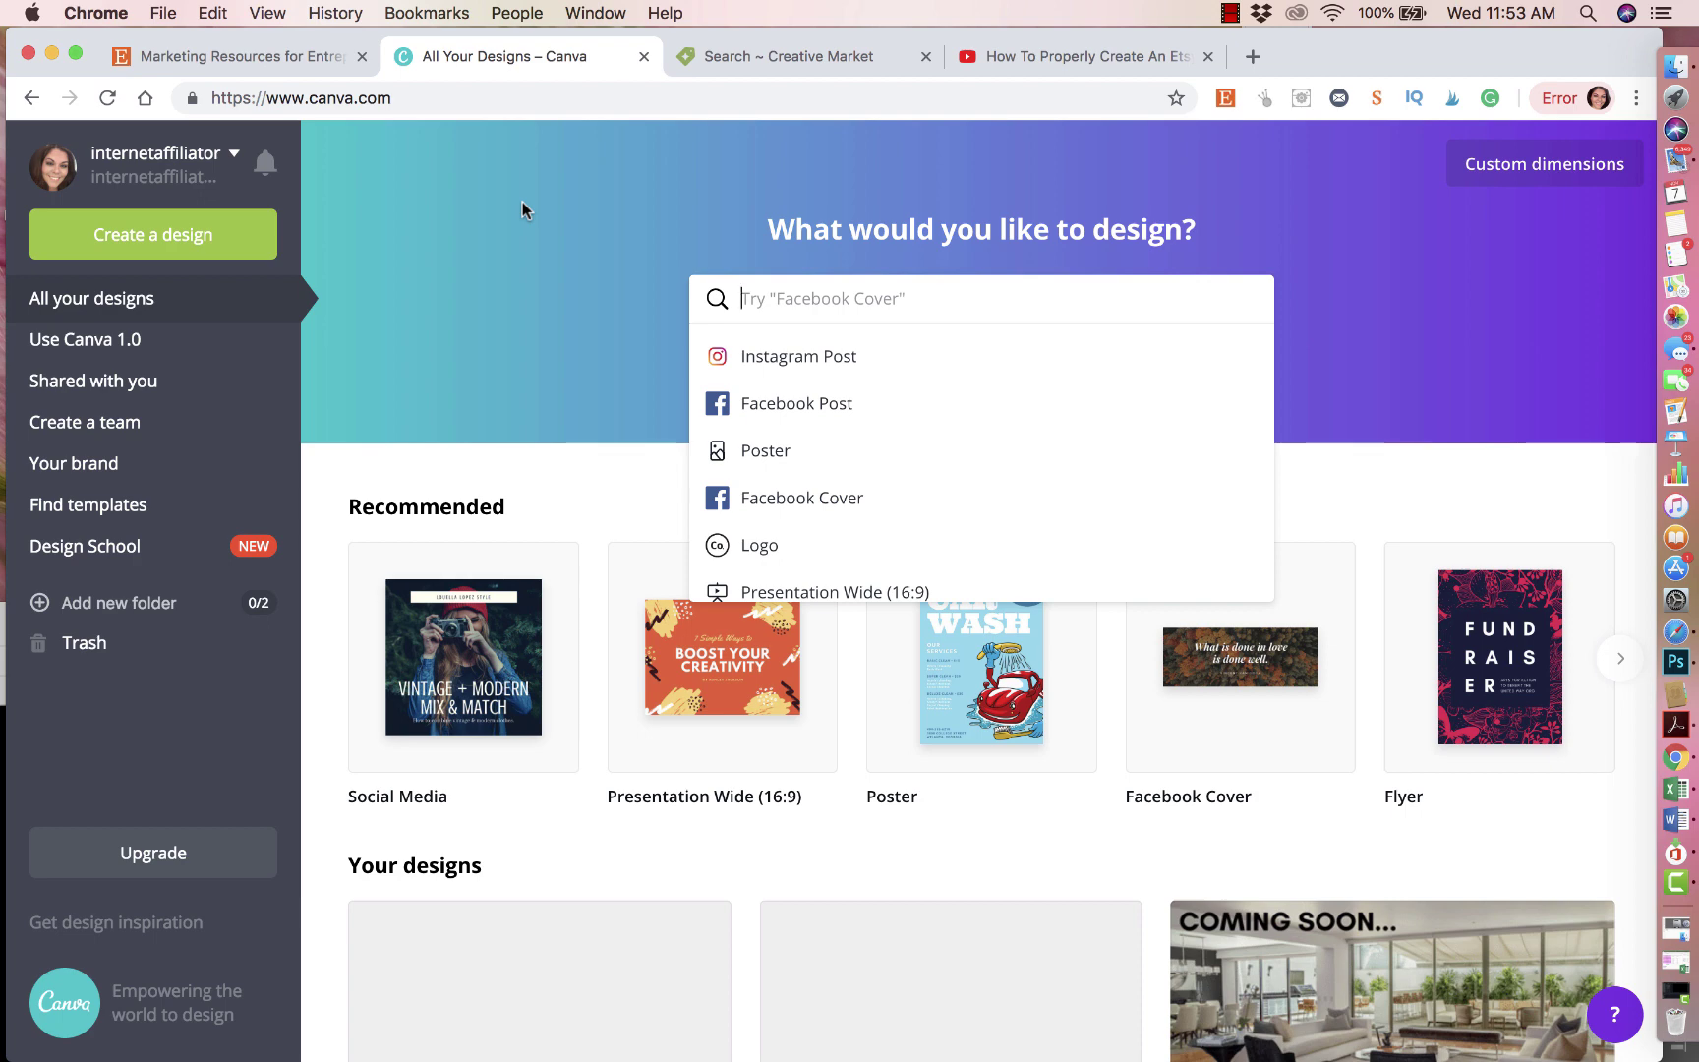
pyautogui.scroll(-5, 470, 489)
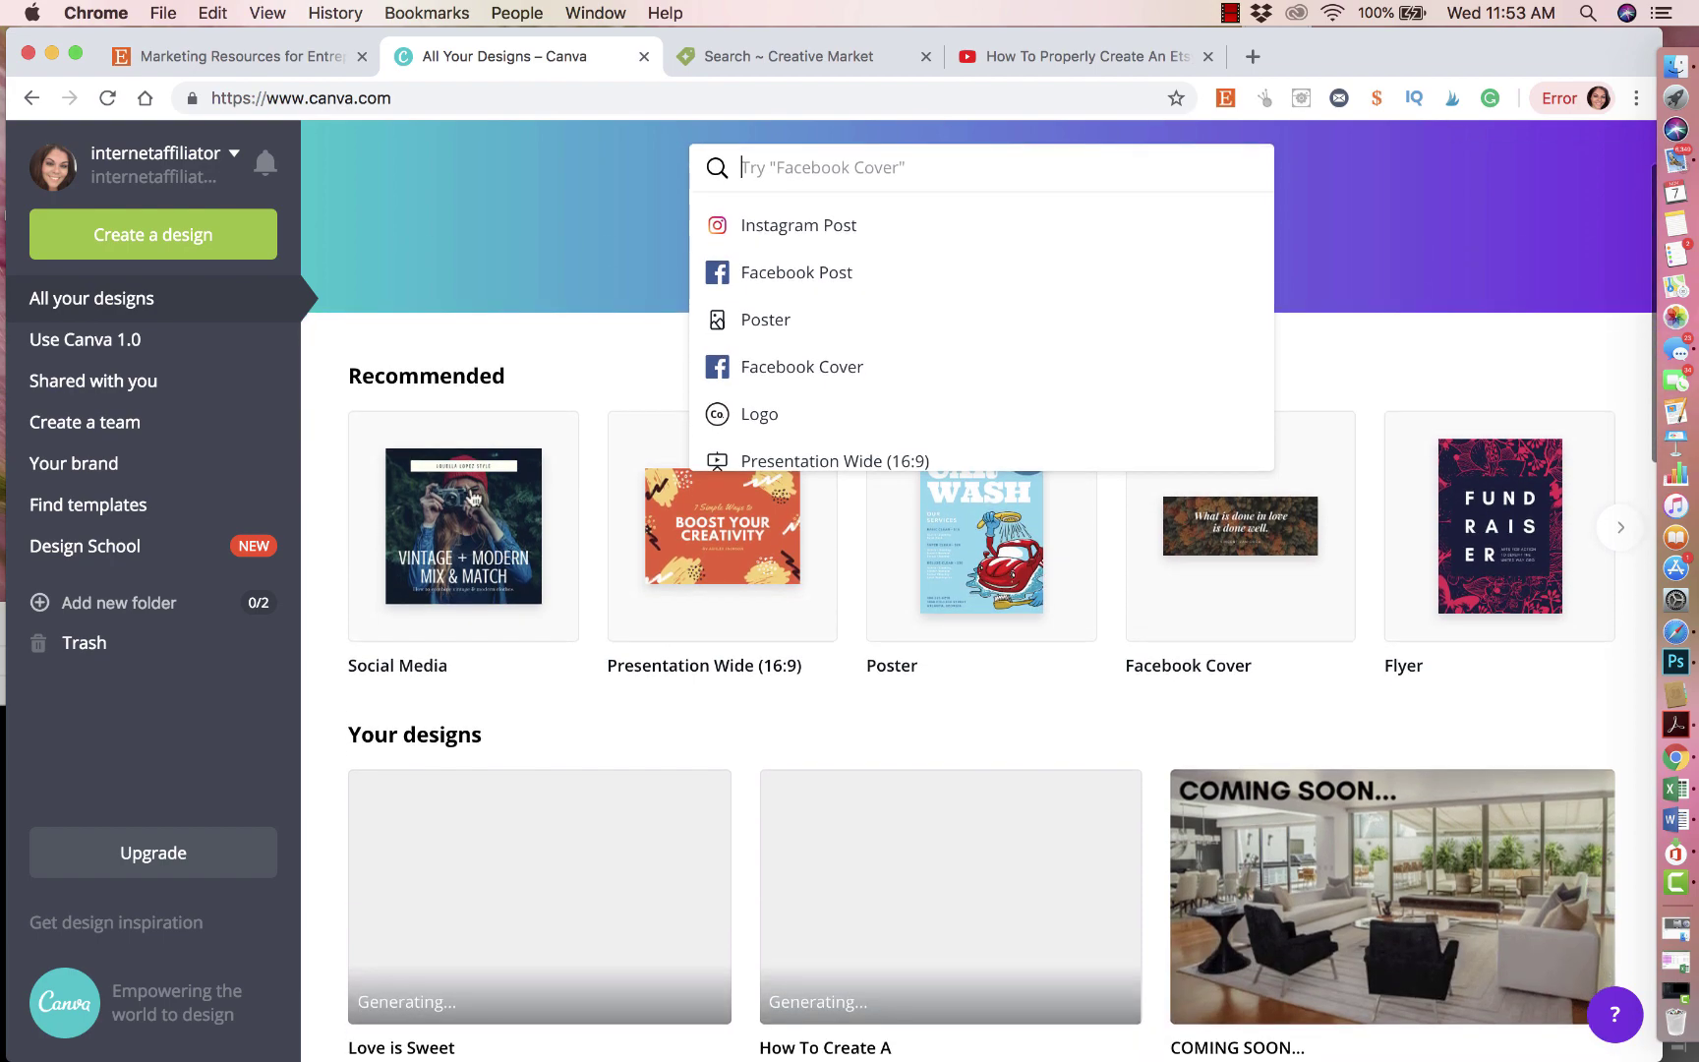
pyautogui.scroll(-4, 1120, 524)
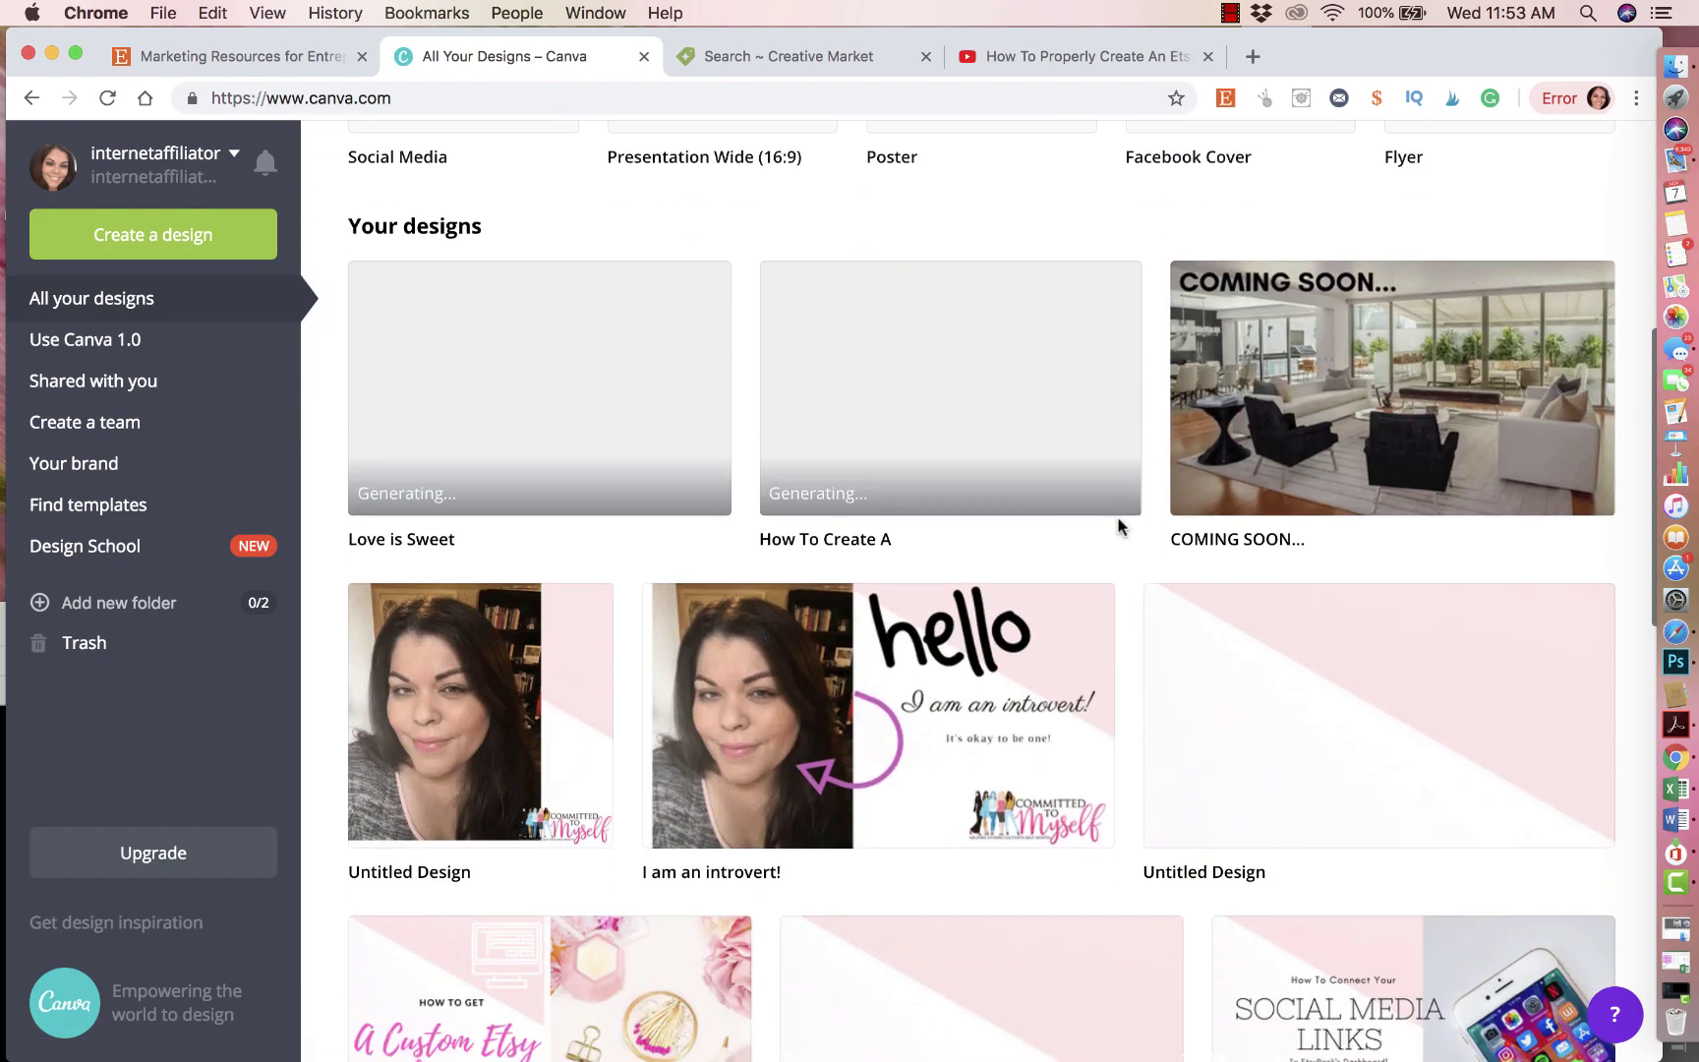
pyautogui.scroll(7, 1119, 524)
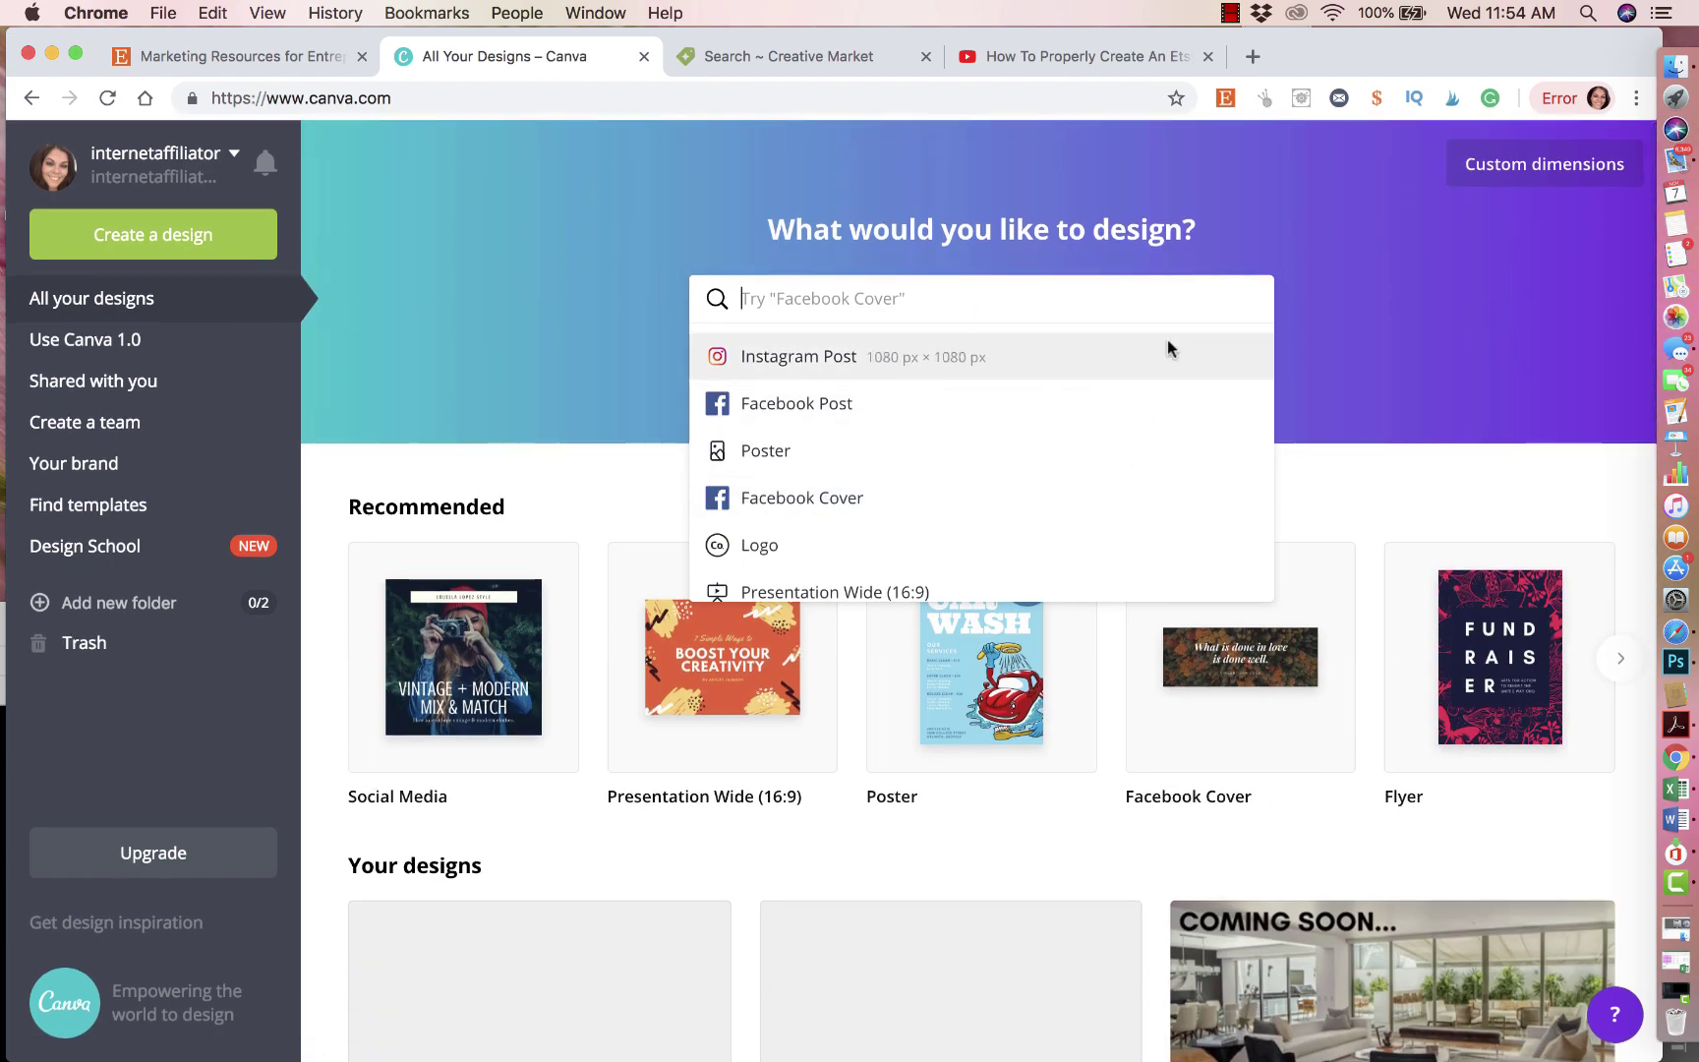
pyautogui.scroll(-10, 1141, 383)
pyautogui.scroll(10, 1127, 397)
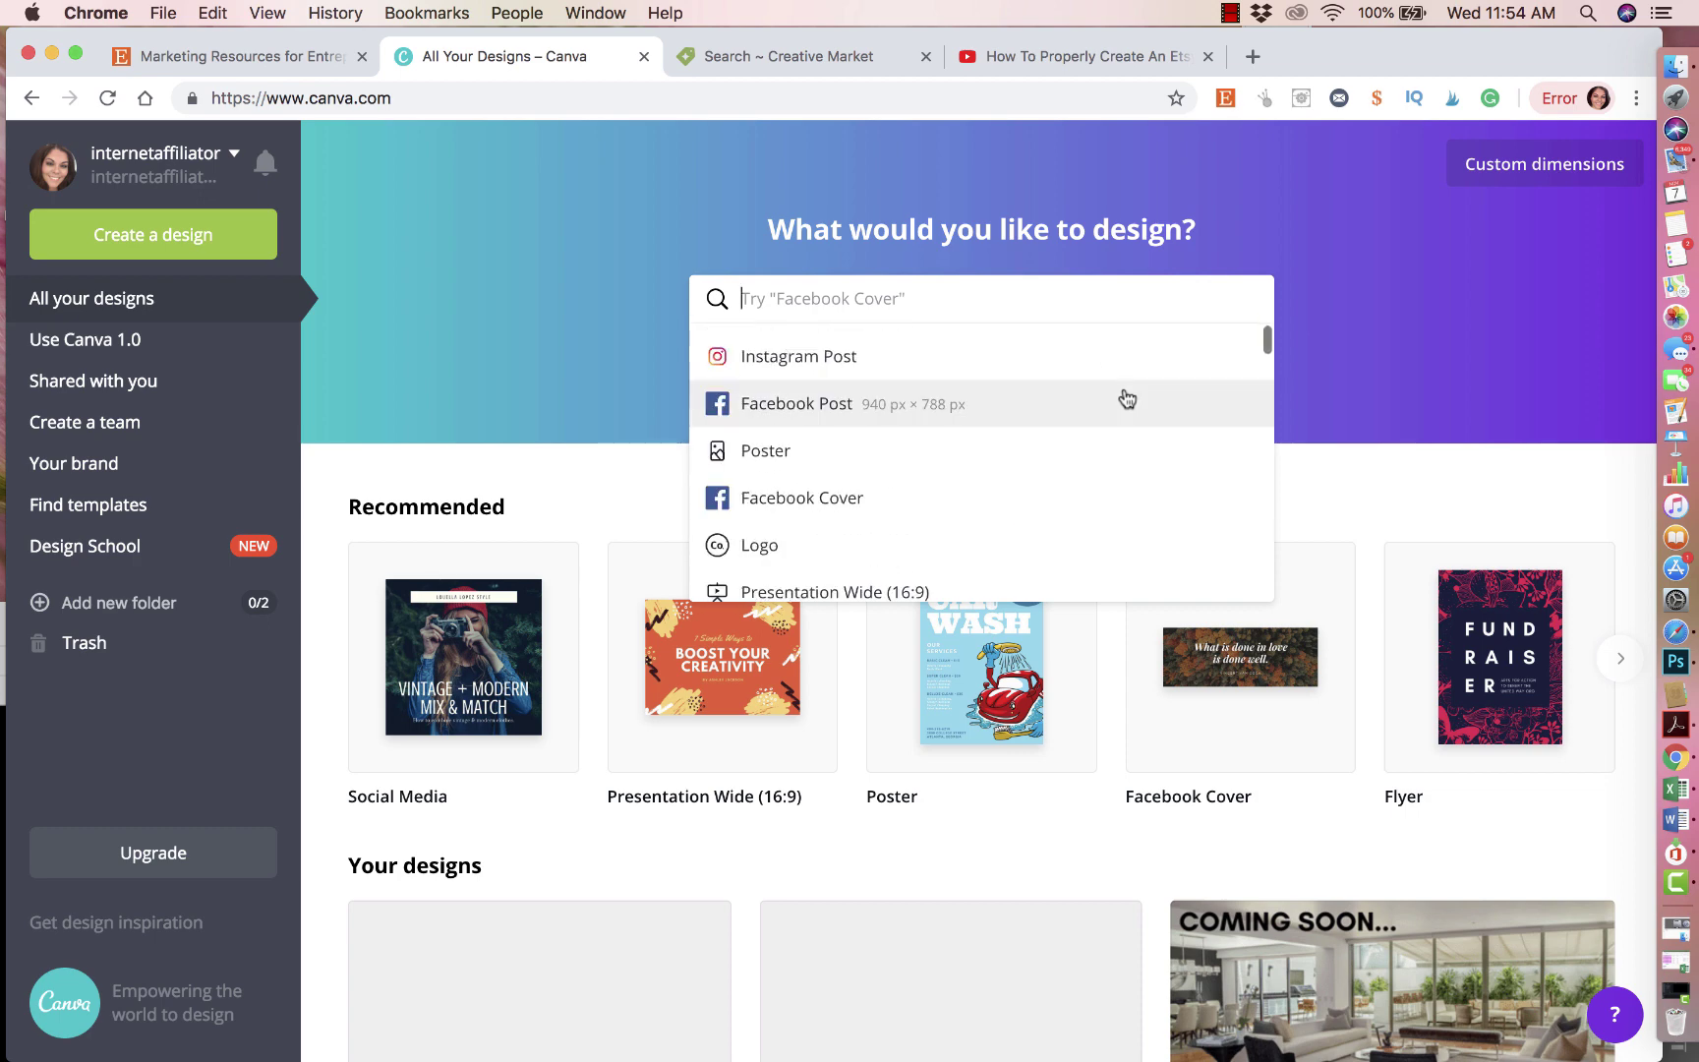
pyautogui.click(1450, 364)
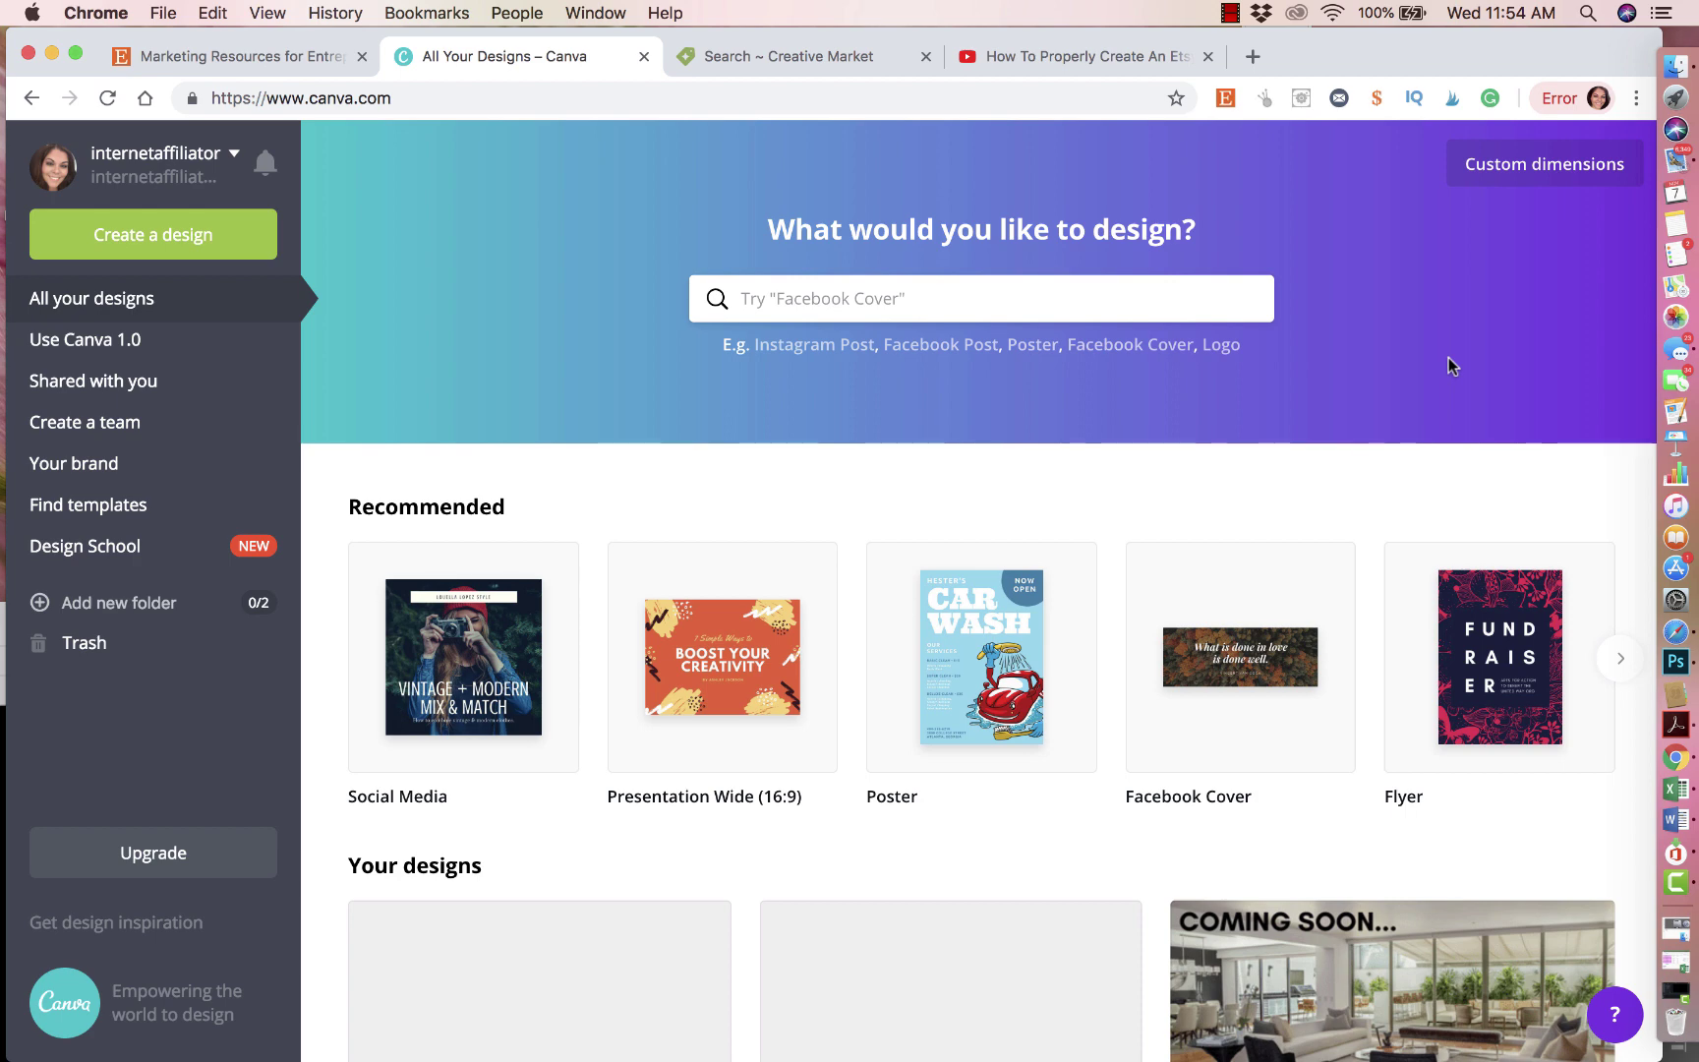
# Switch to Creative Market and open the full list of past purchases
pyautogui.click(851, 57)
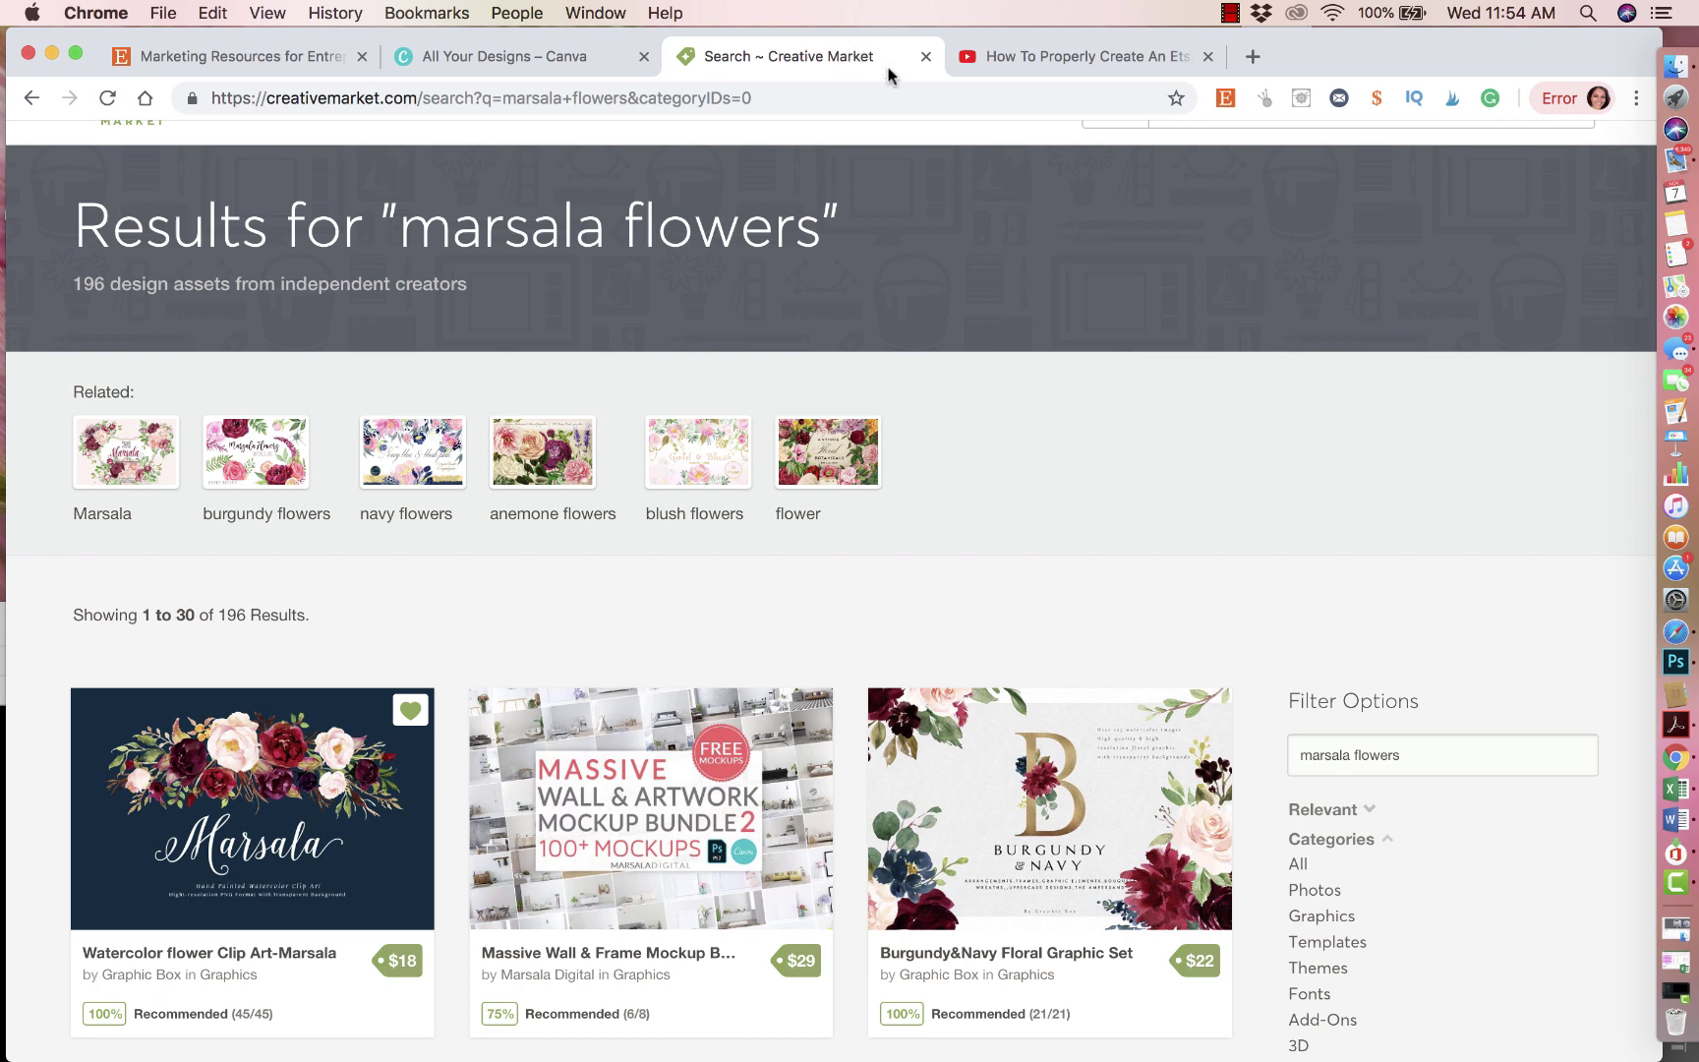
pyautogui.scroll(2, 967, 303)
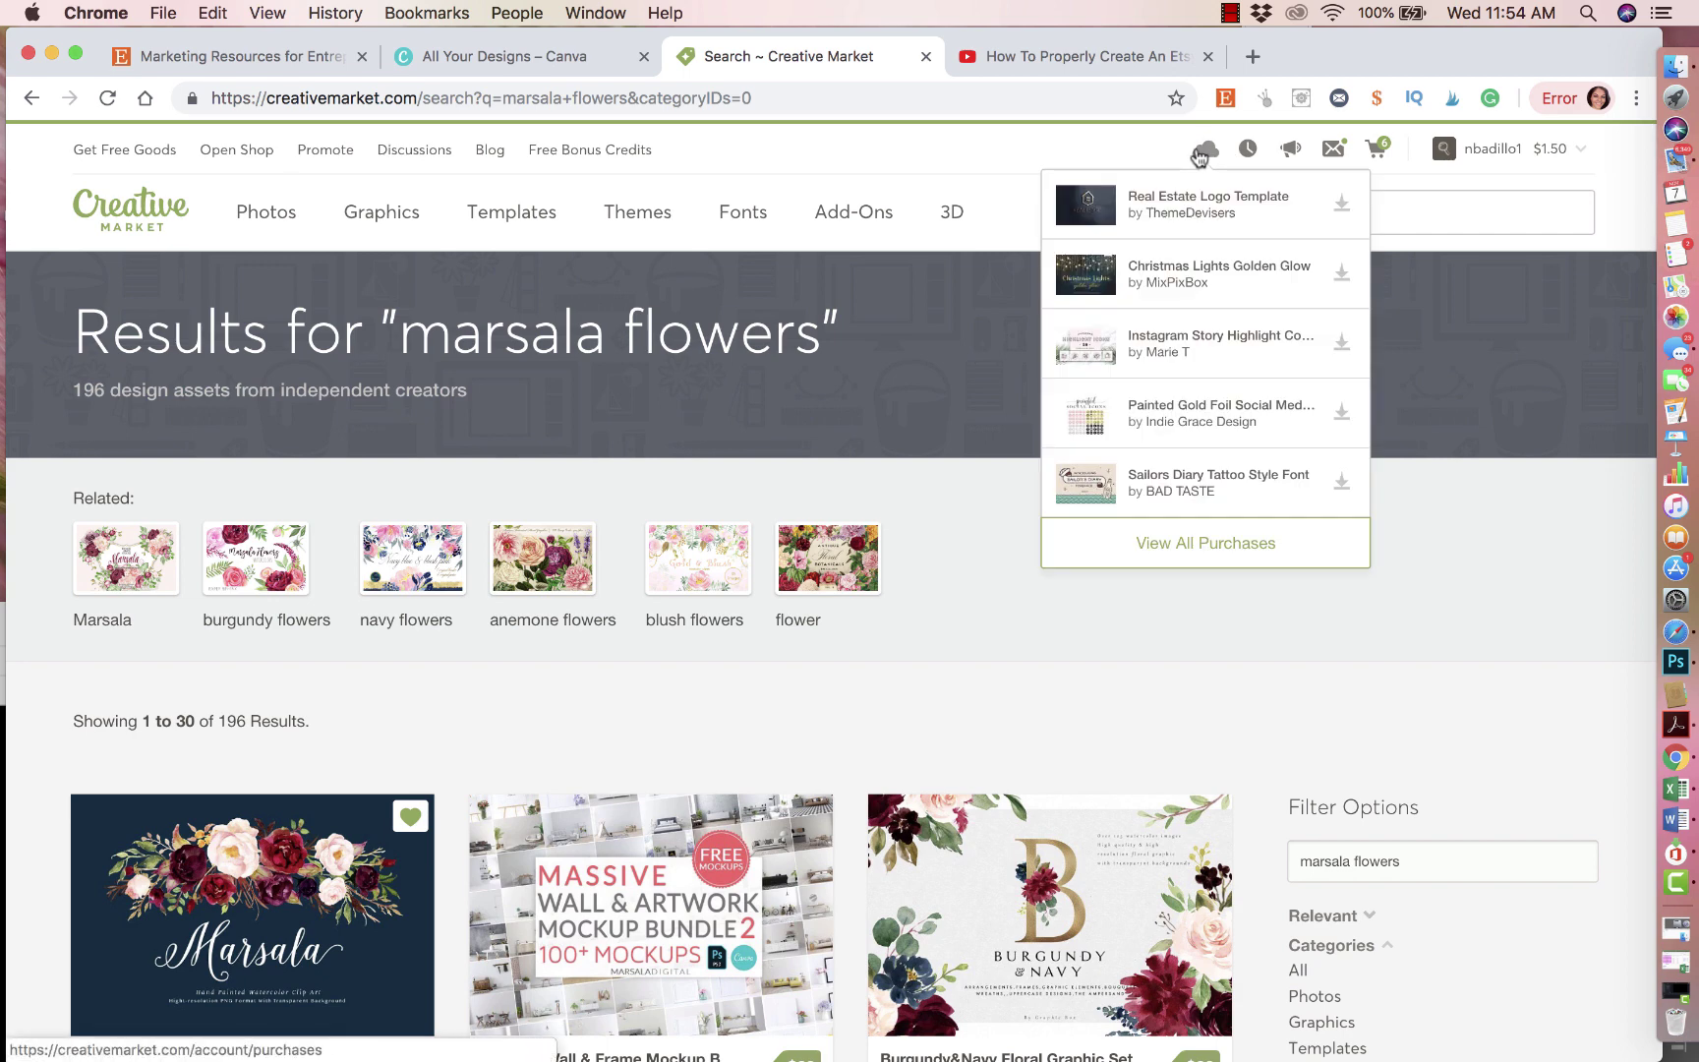
pyautogui.click(1199, 156)
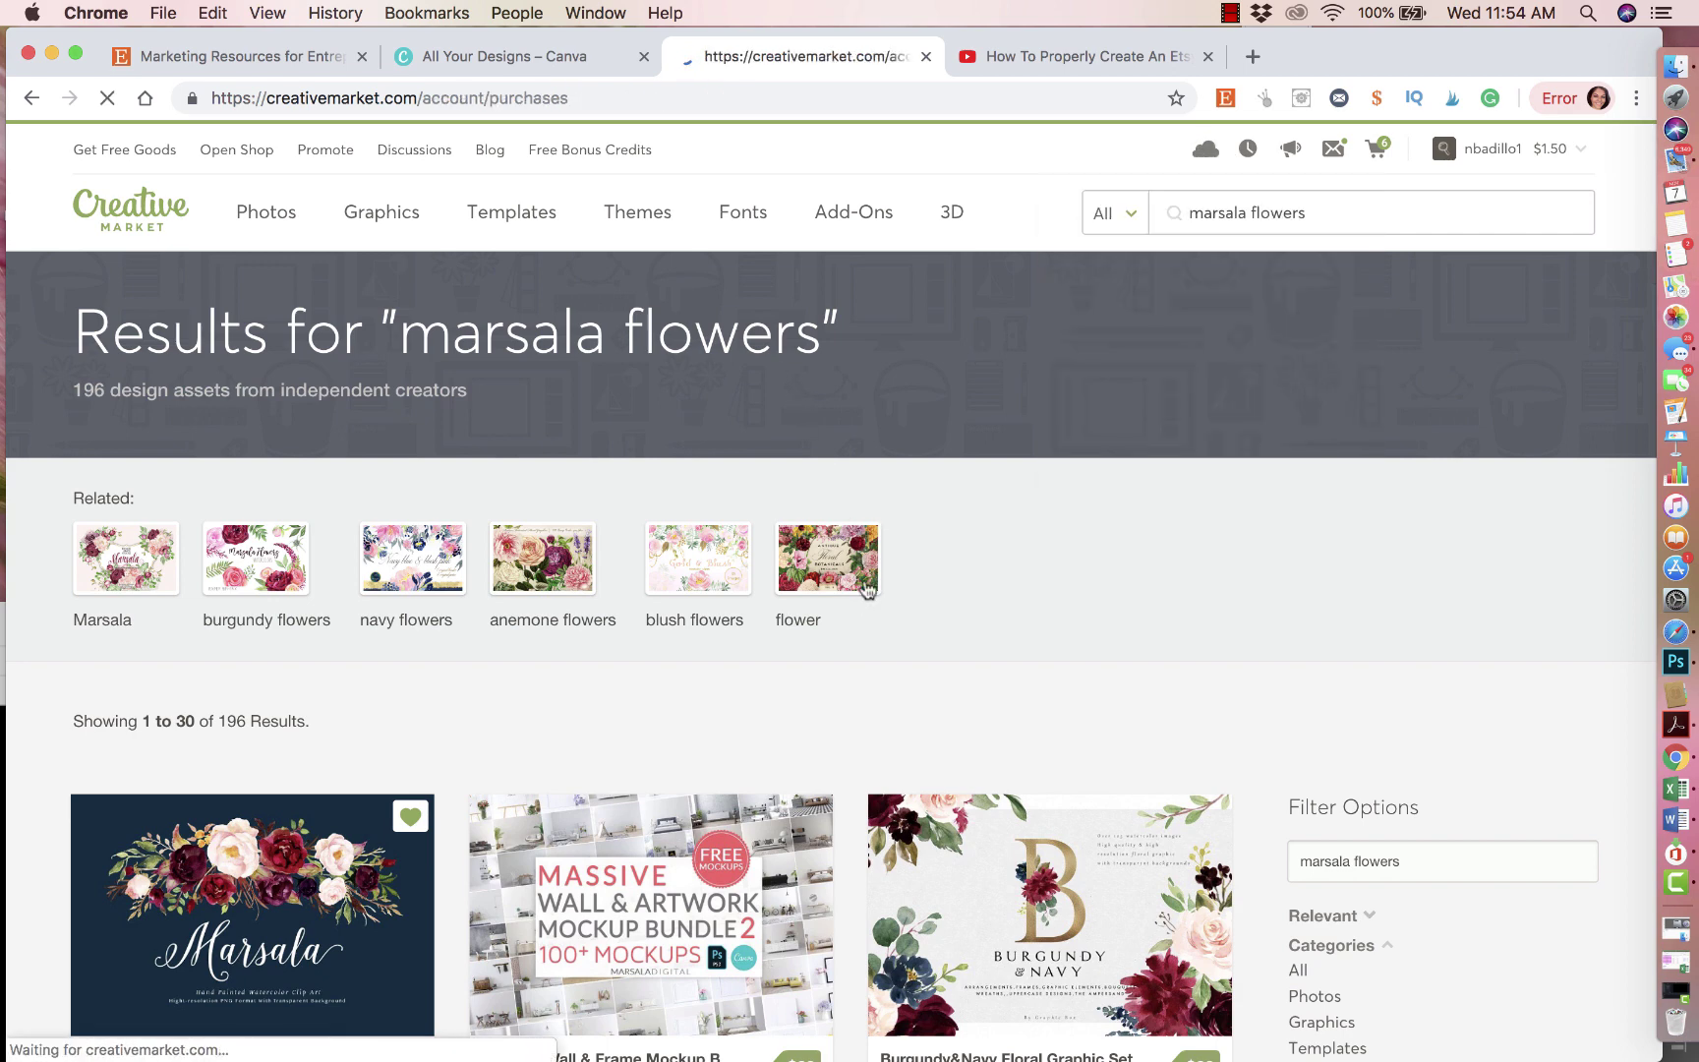
pyautogui.scroll(-15, 866, 595)
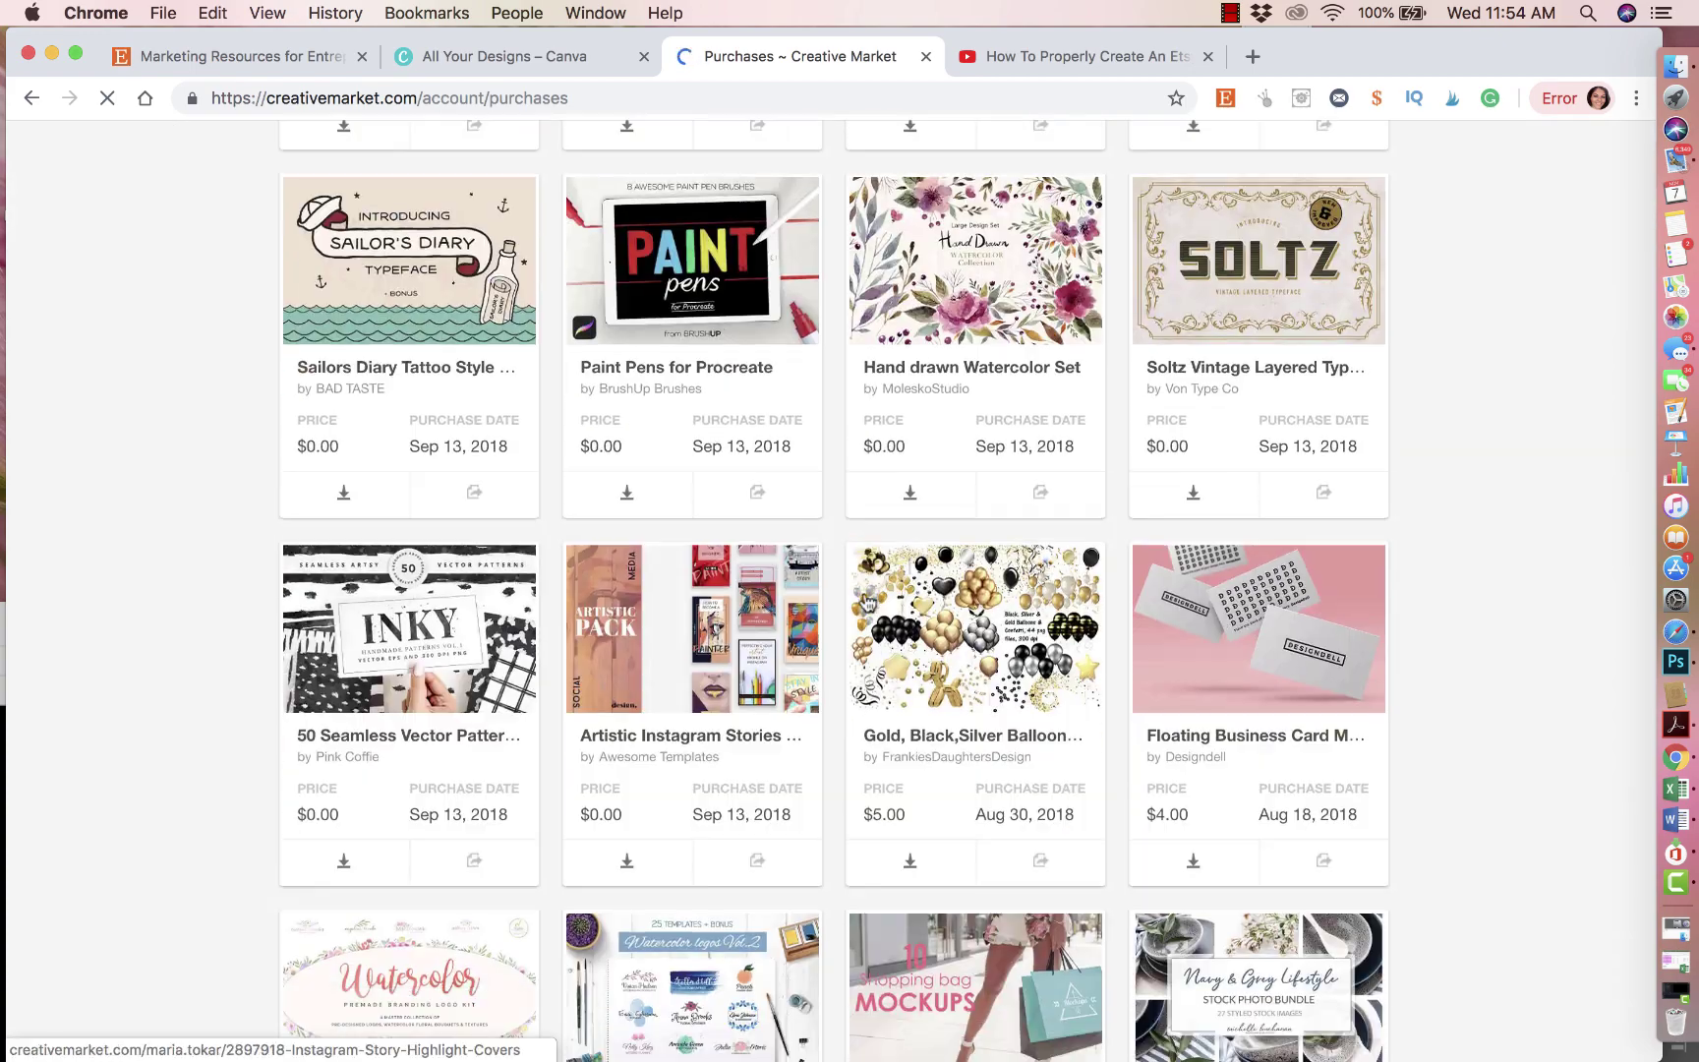
pyautogui.scroll(3, 865, 595)
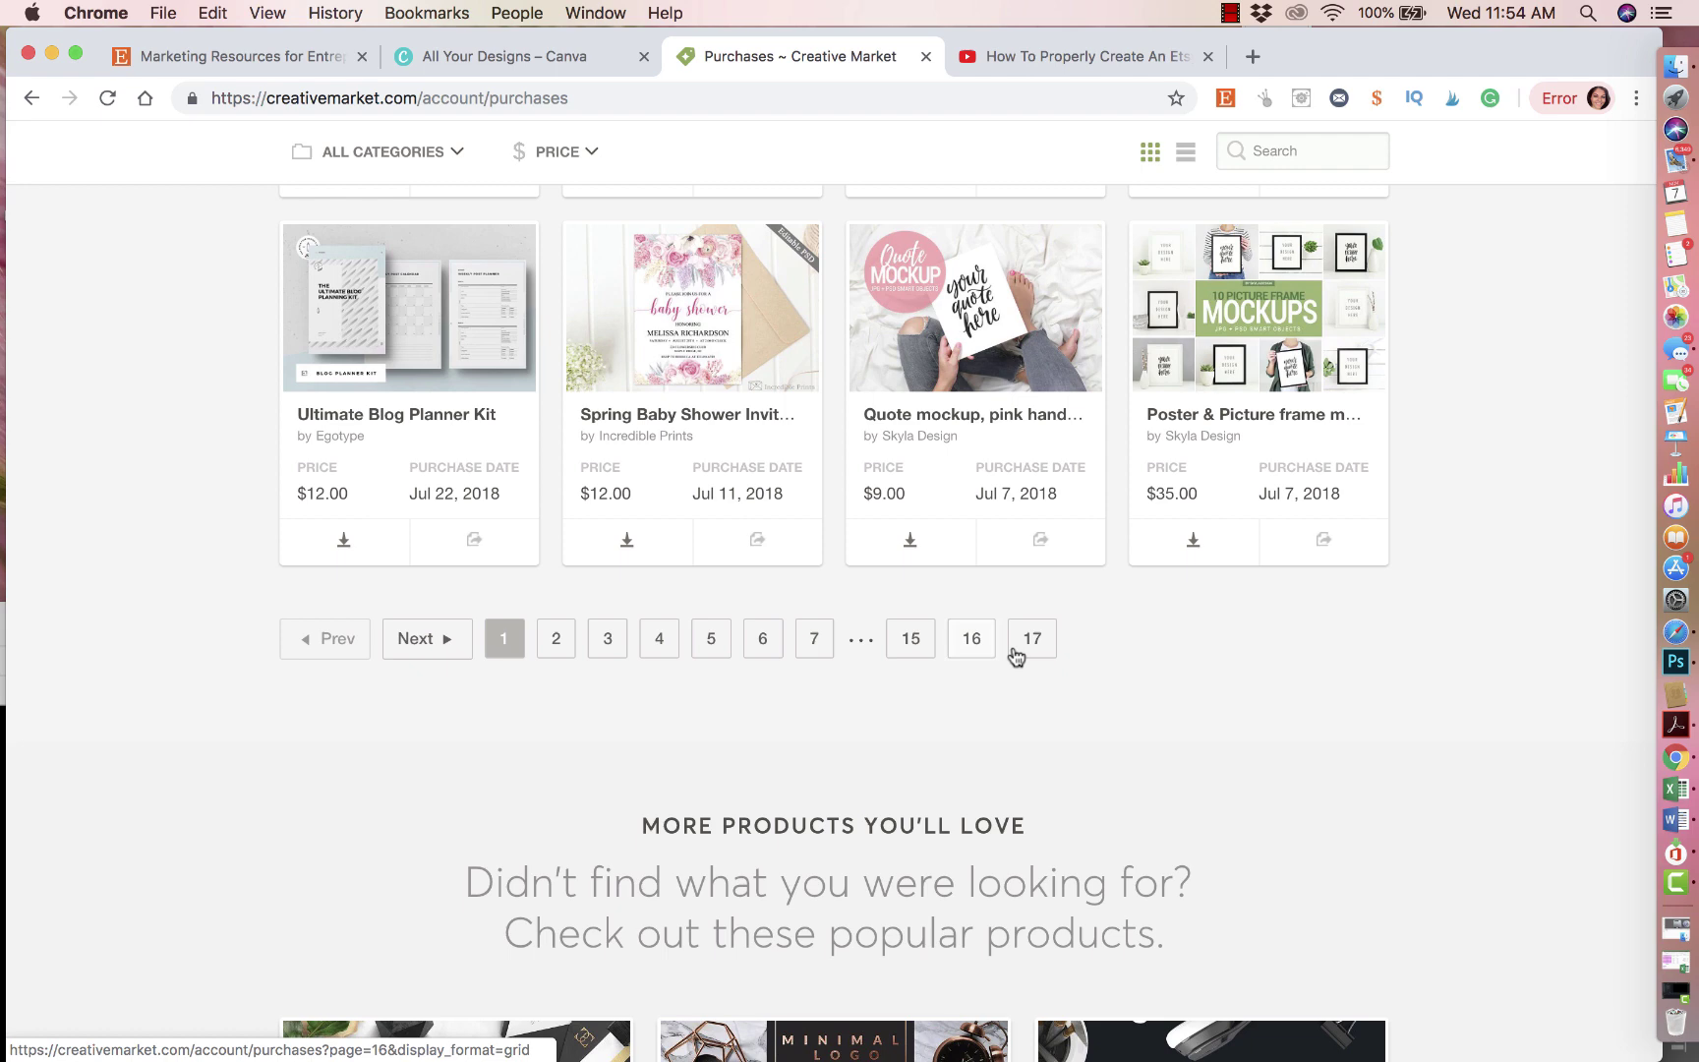
# Page through purchases pages 17, 14 and 3, ending on page 6
pyautogui.click(1031, 644)
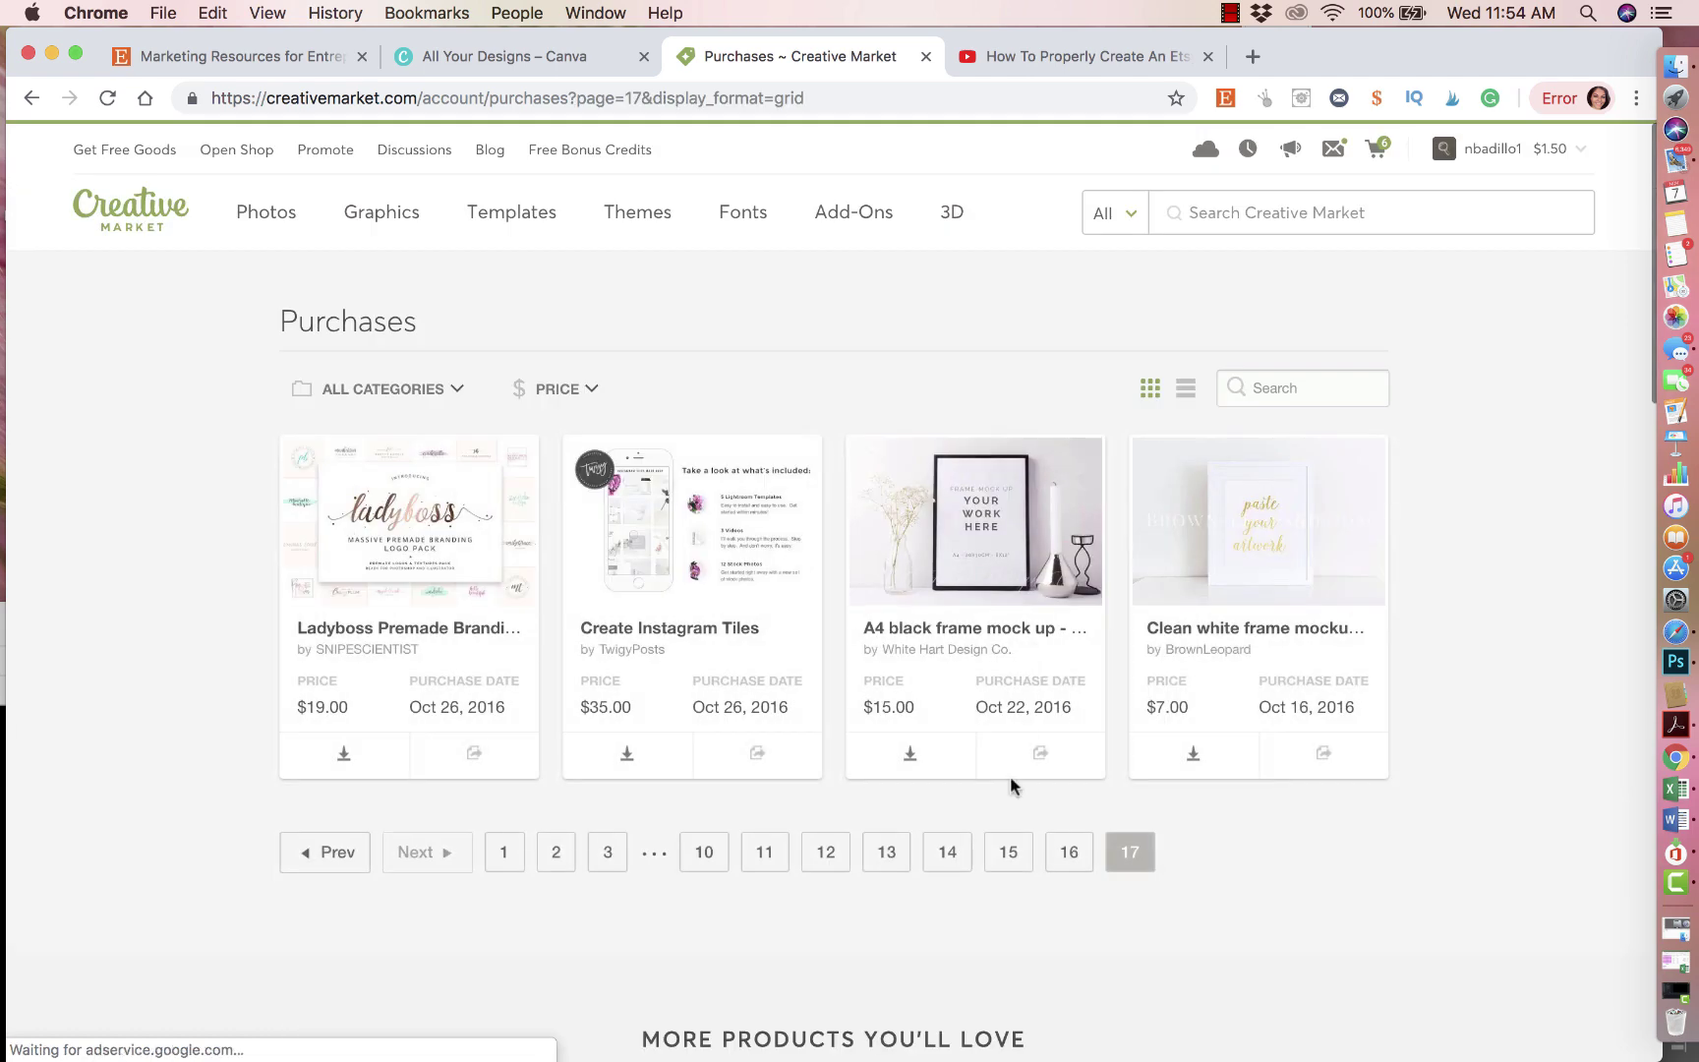
pyautogui.scroll(2, 915, 786)
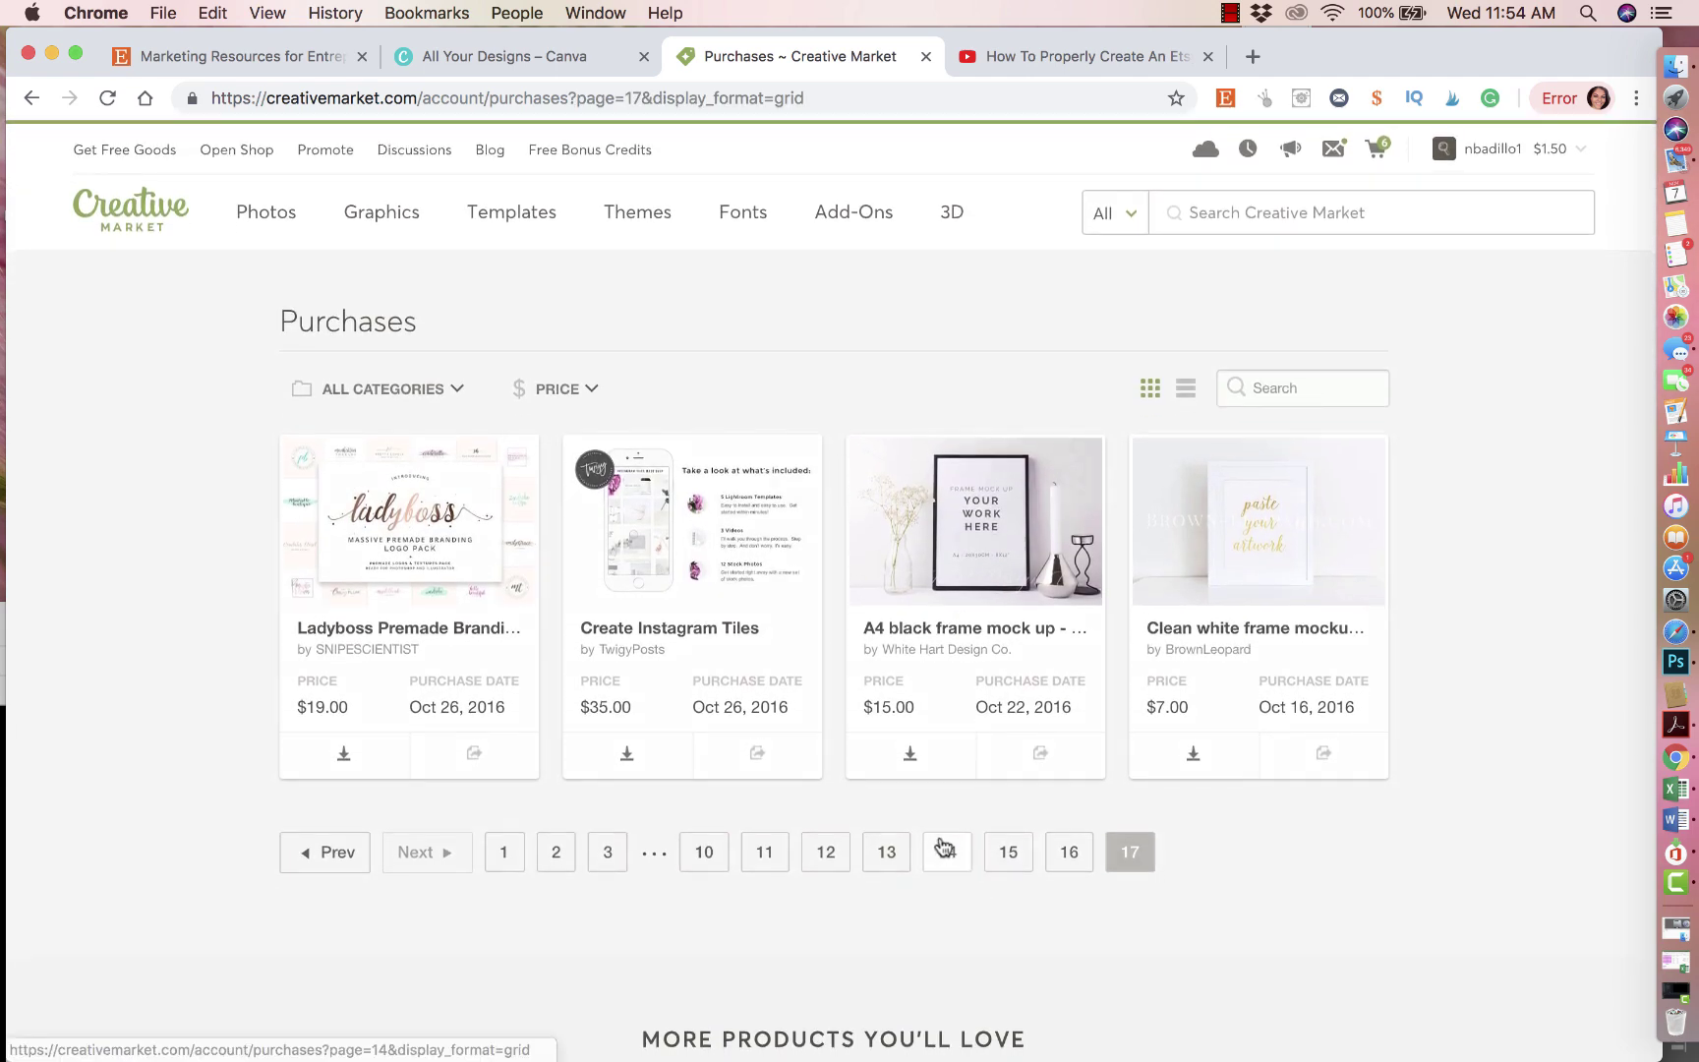
pyautogui.click(942, 848)
pyautogui.scroll(-5, 942, 848)
pyautogui.scroll(-15, 941, 848)
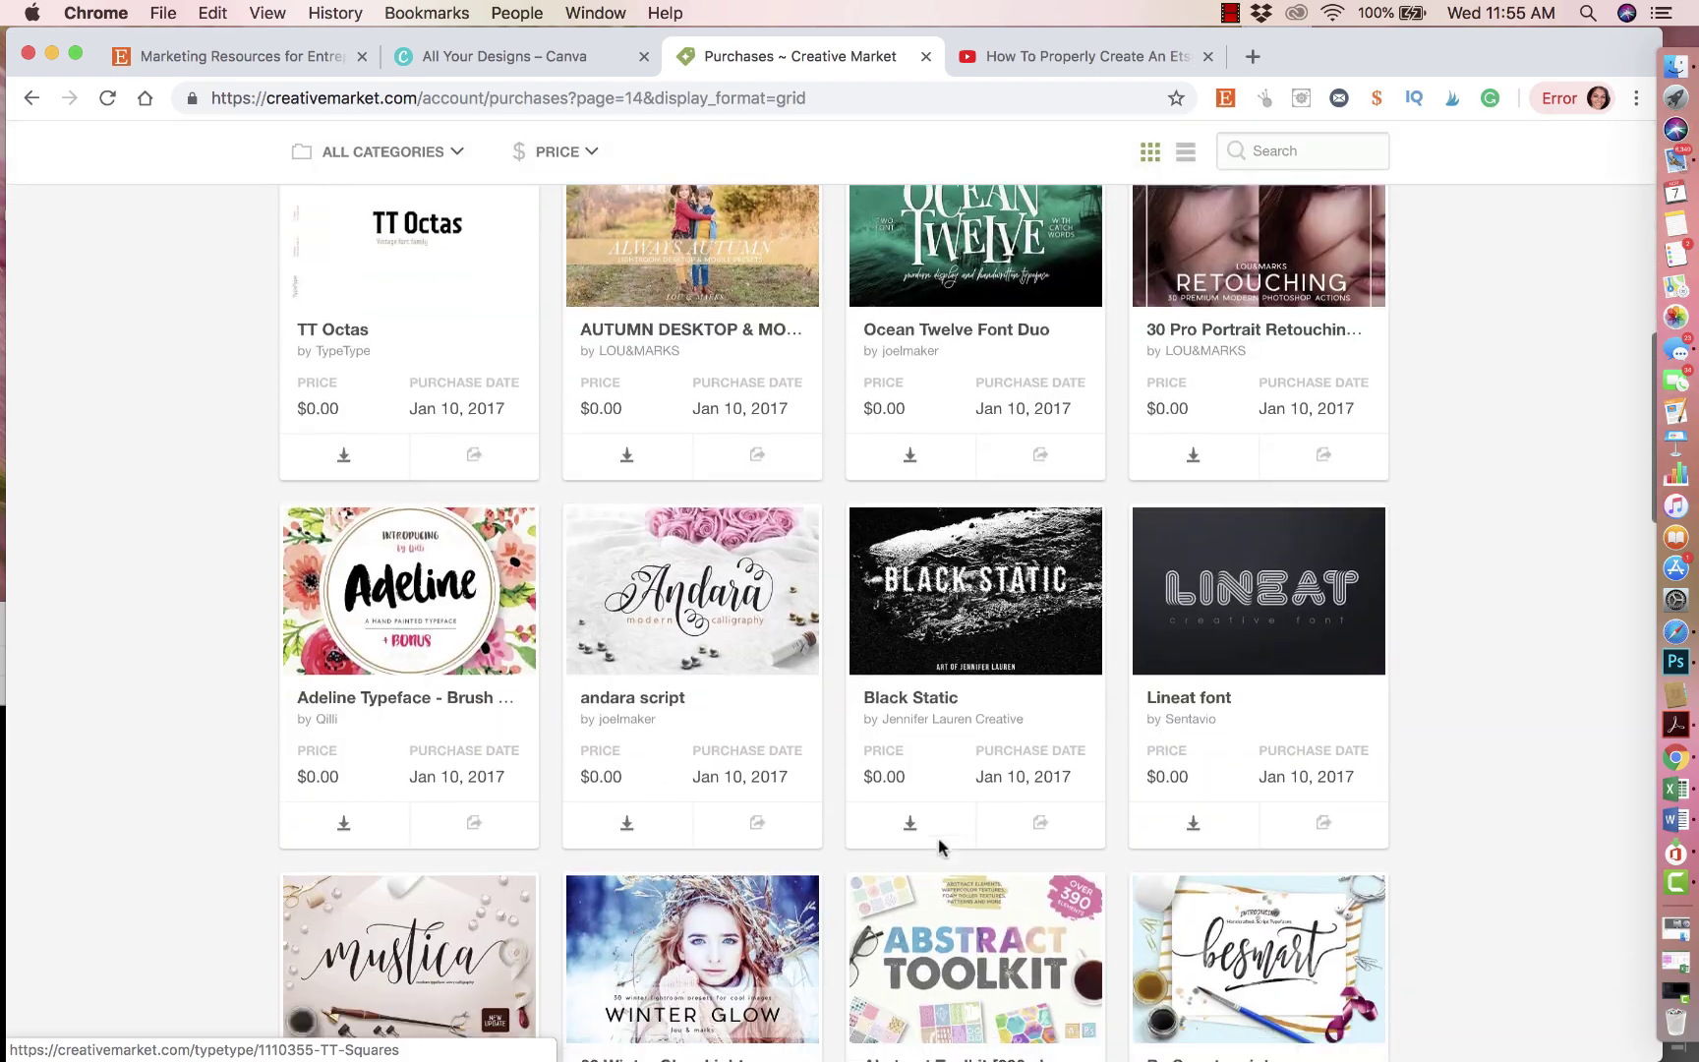
pyautogui.scroll(5, 938, 846)
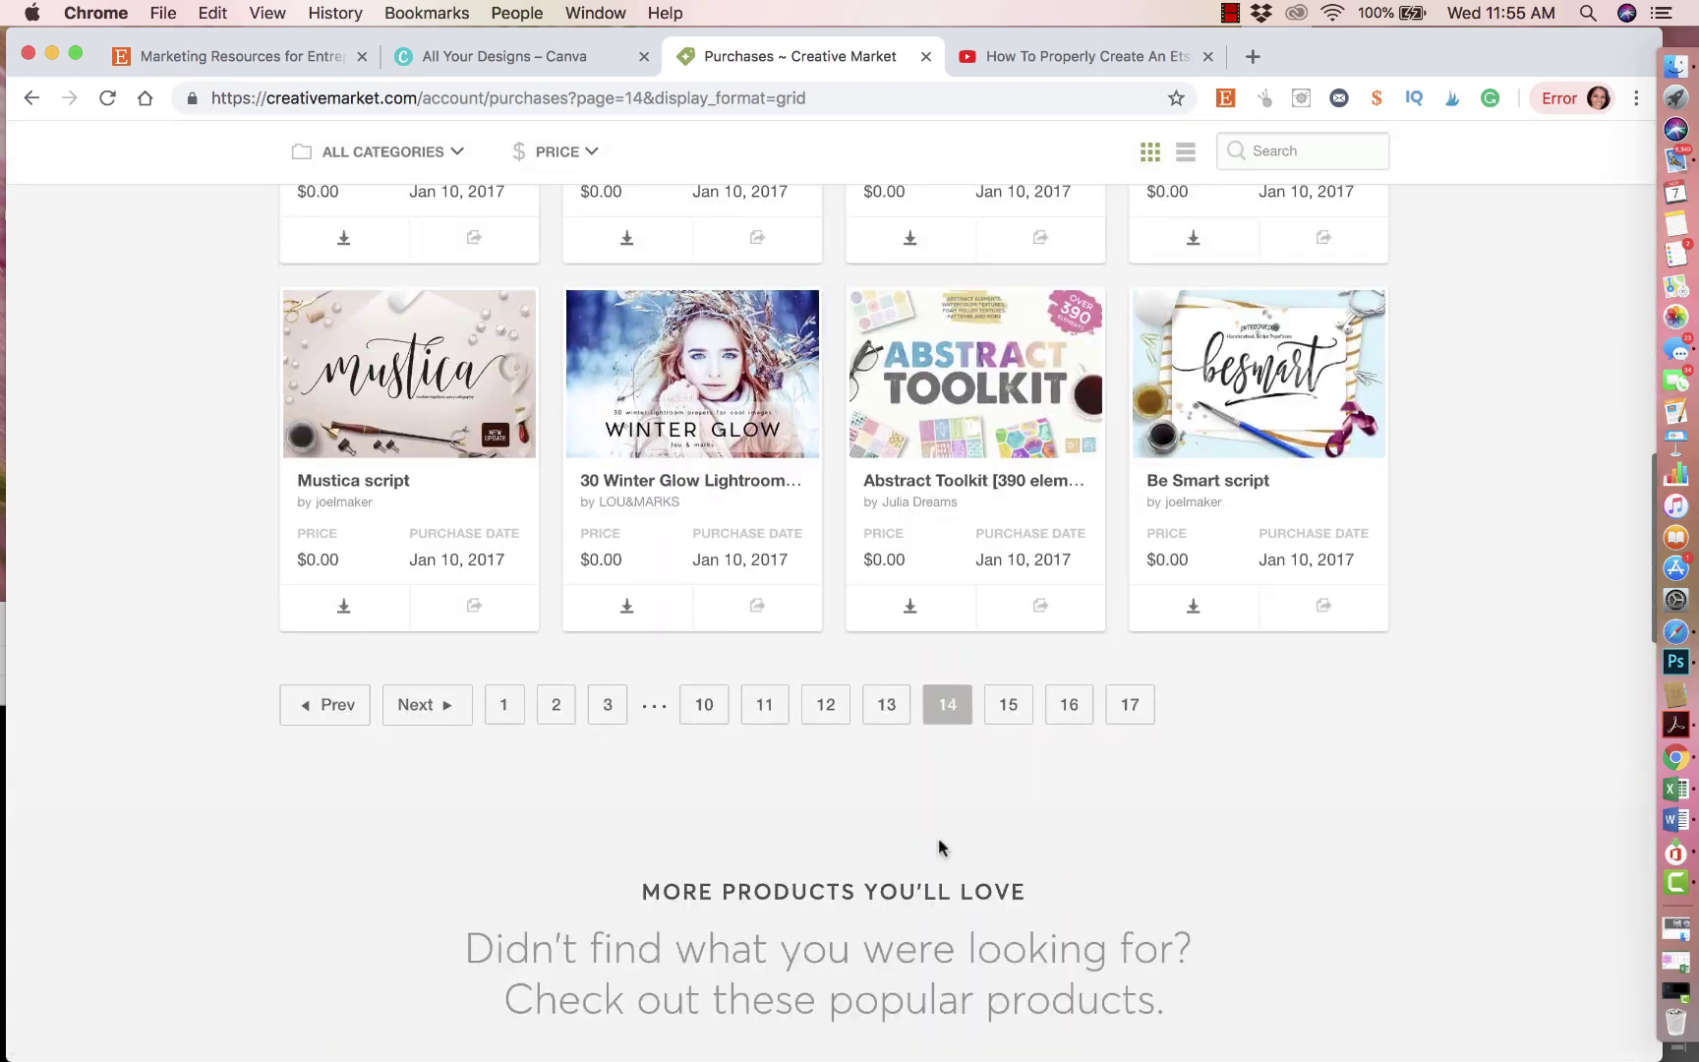
pyautogui.click(608, 704)
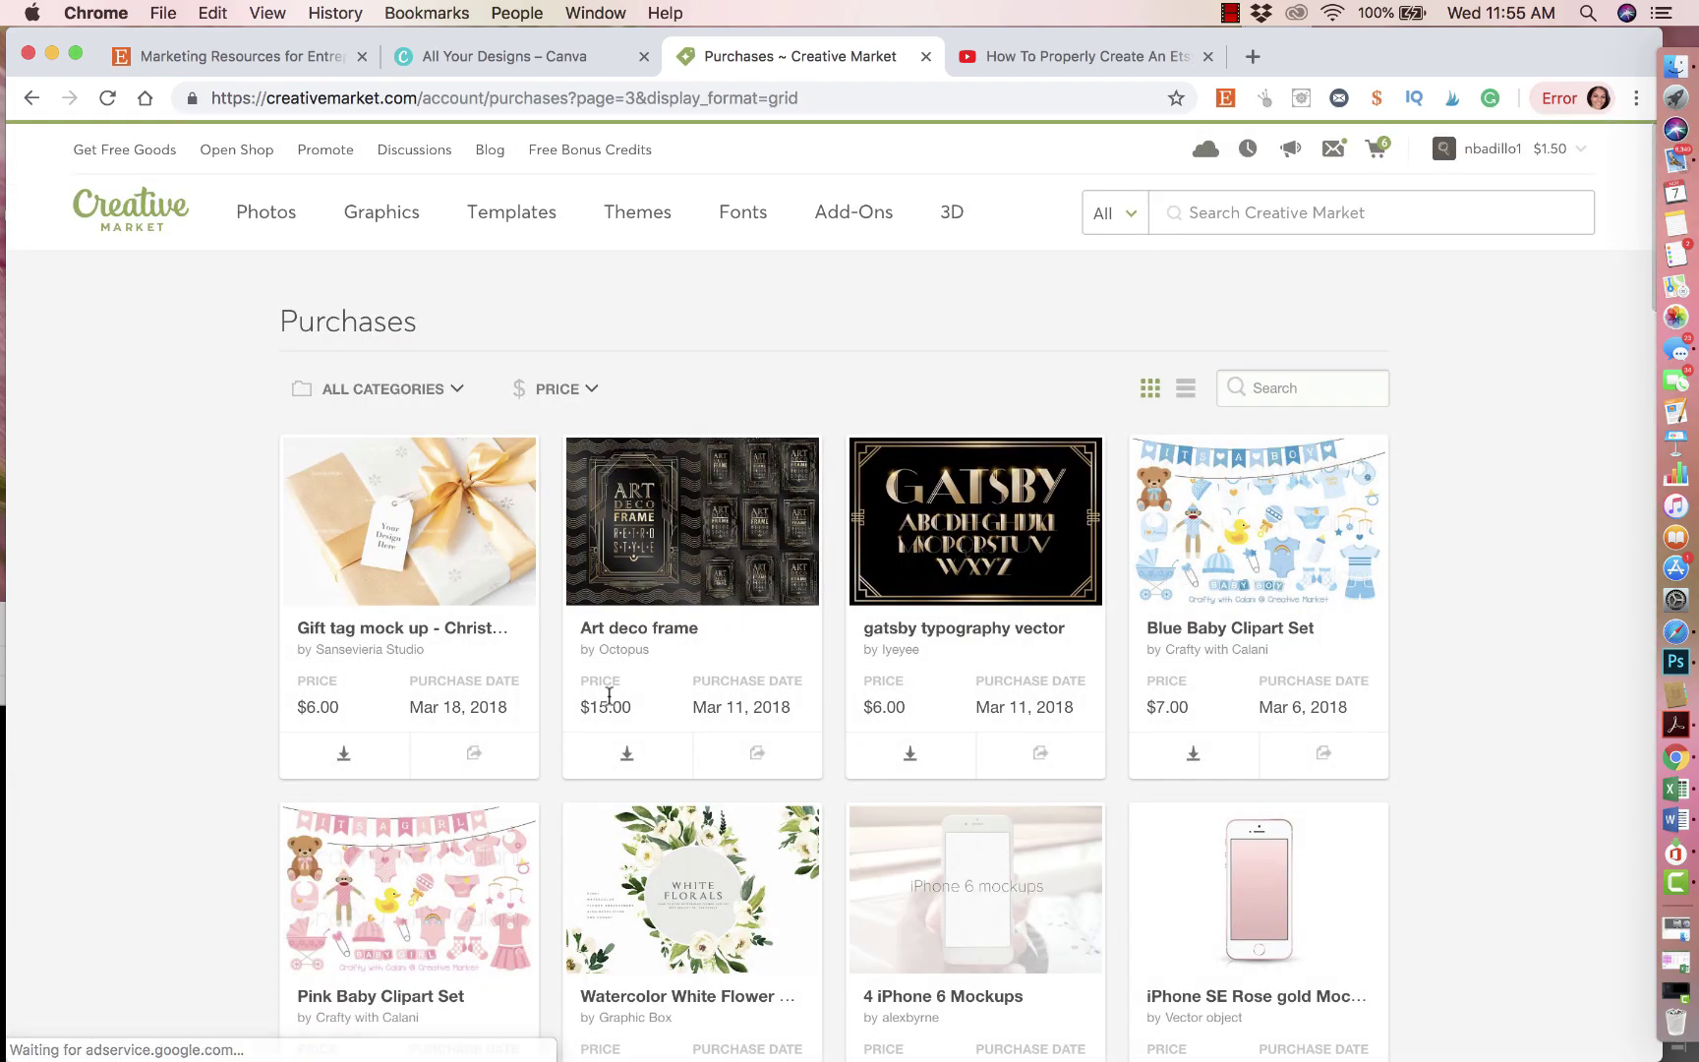
pyautogui.scroll(-15, 710, 900)
pyautogui.scroll(-4, 712, 900)
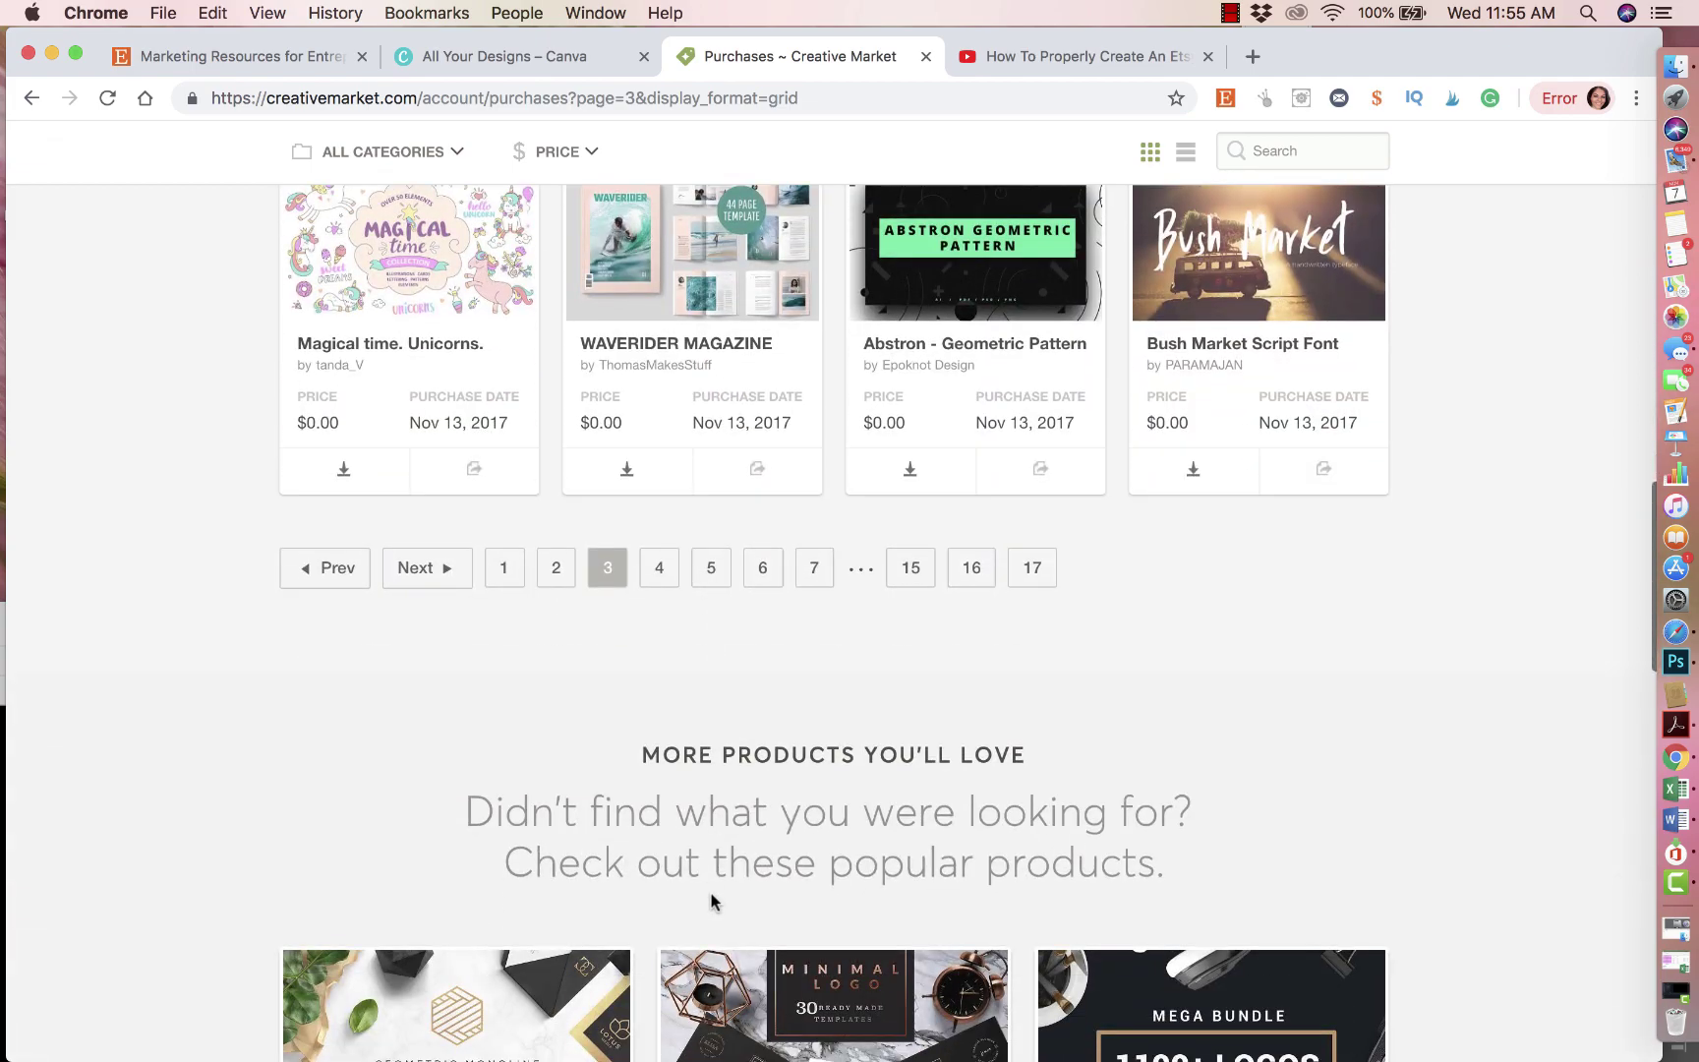
pyautogui.click(763, 578)
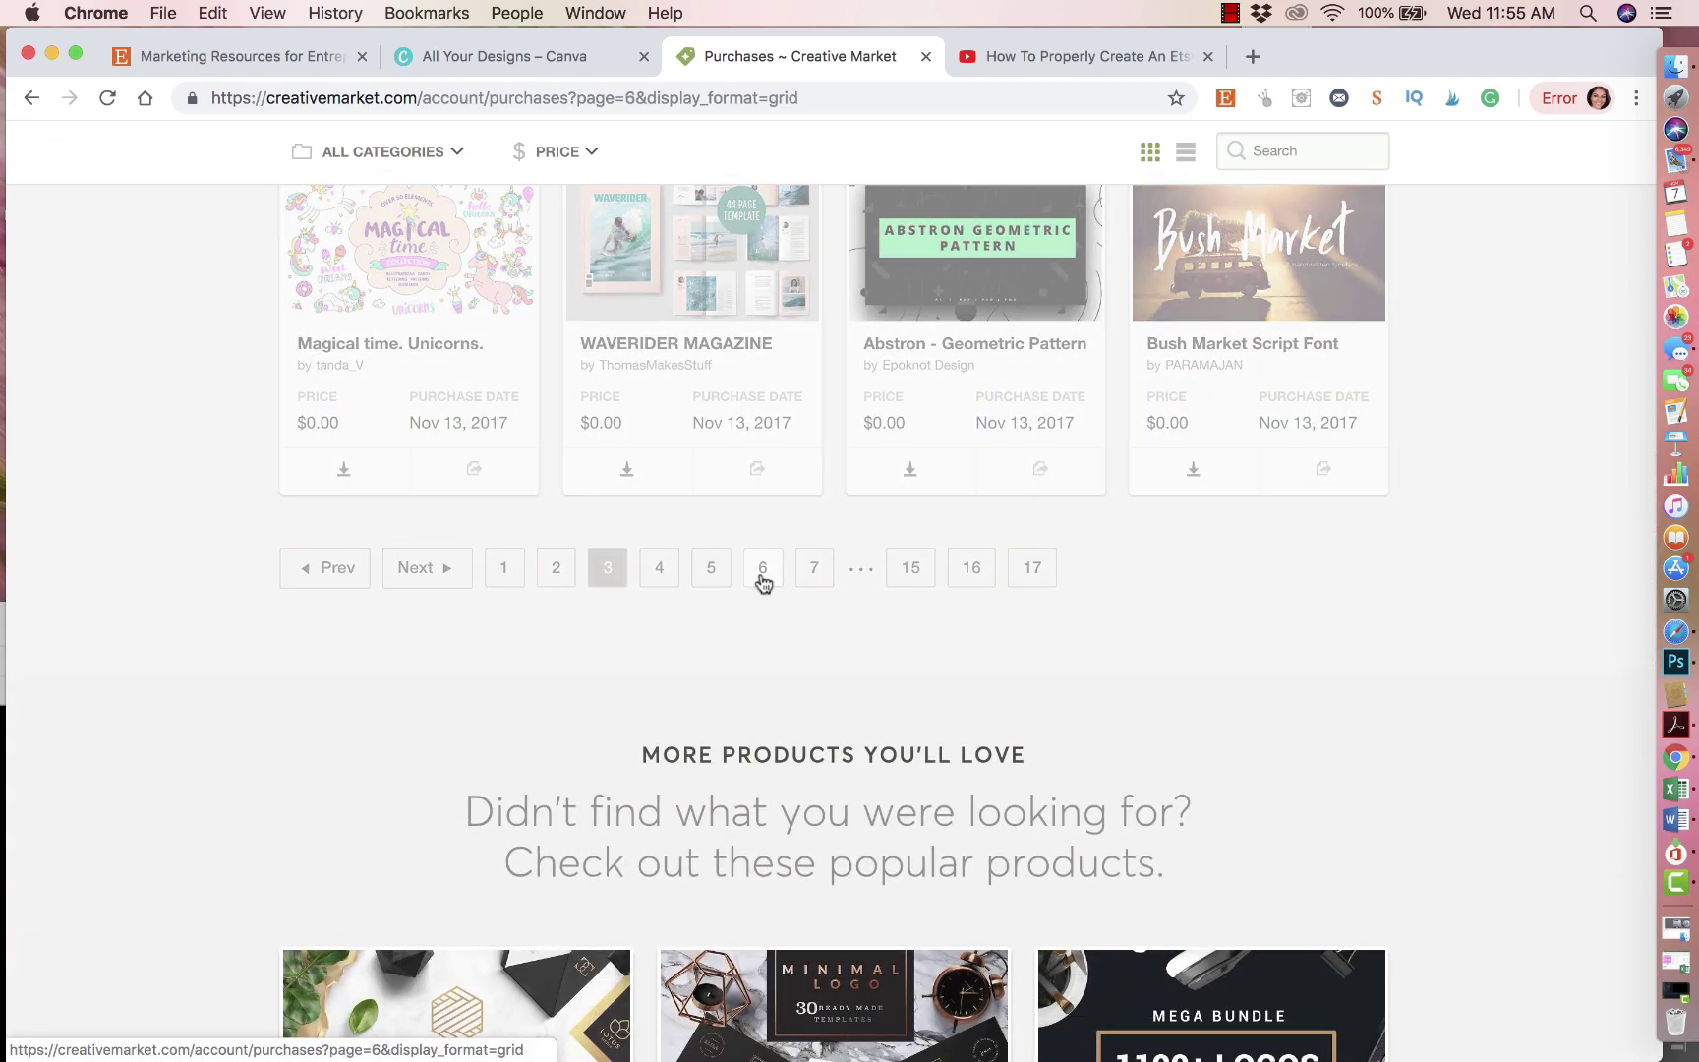
pyautogui.scroll(-10, 807, 728)
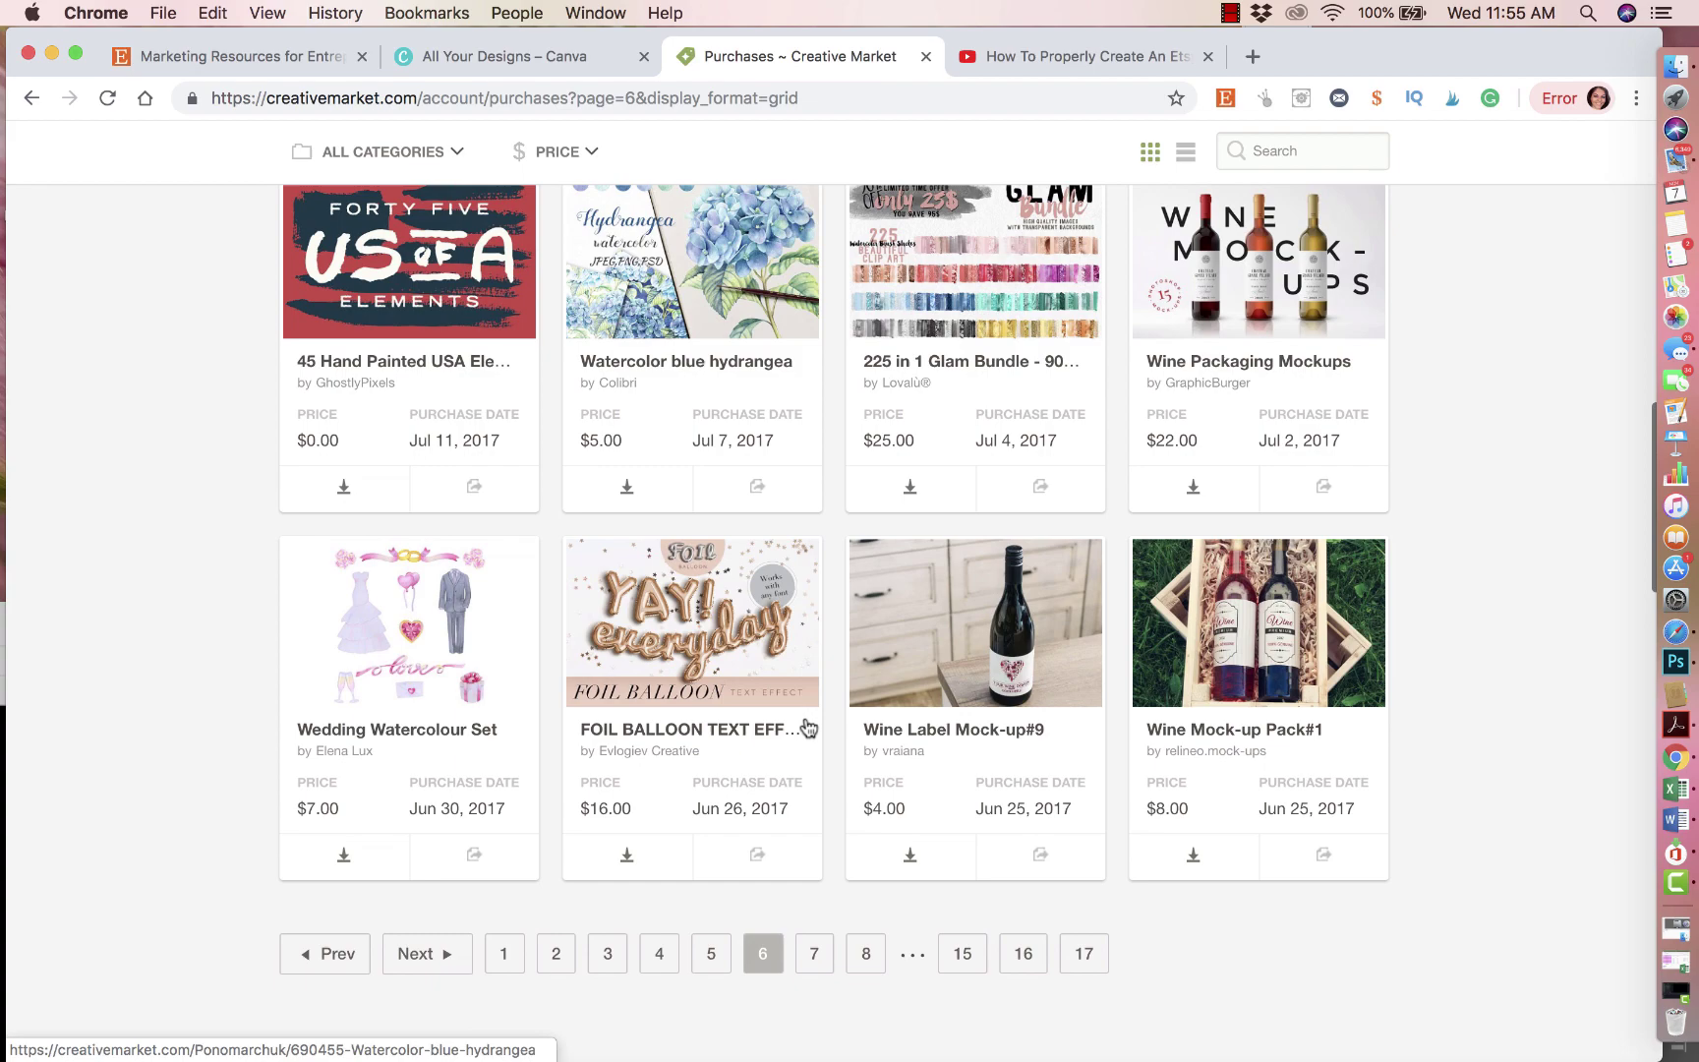
pyautogui.scroll(-7, 804, 723)
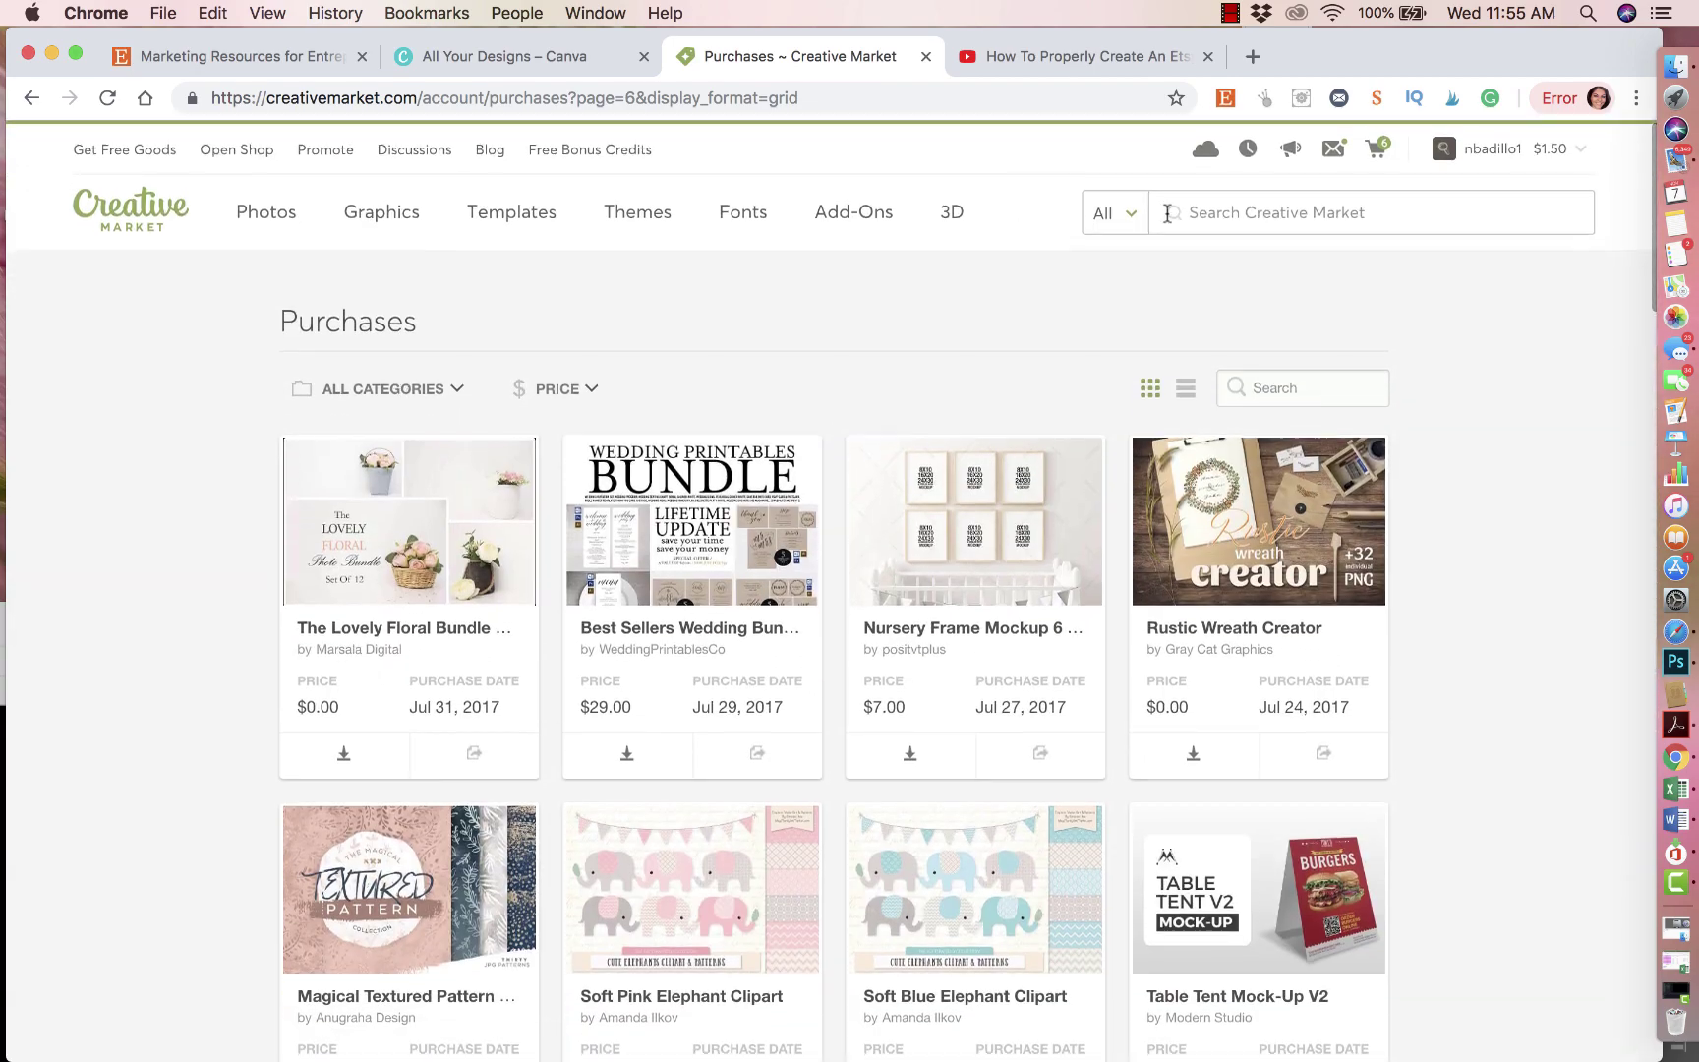
# Search the marketplace for 'flower clipart' and open the Watercolor flower Clip Art-Marsala product
pyautogui.click(1266, 218)
pyautogui.write('flowe')
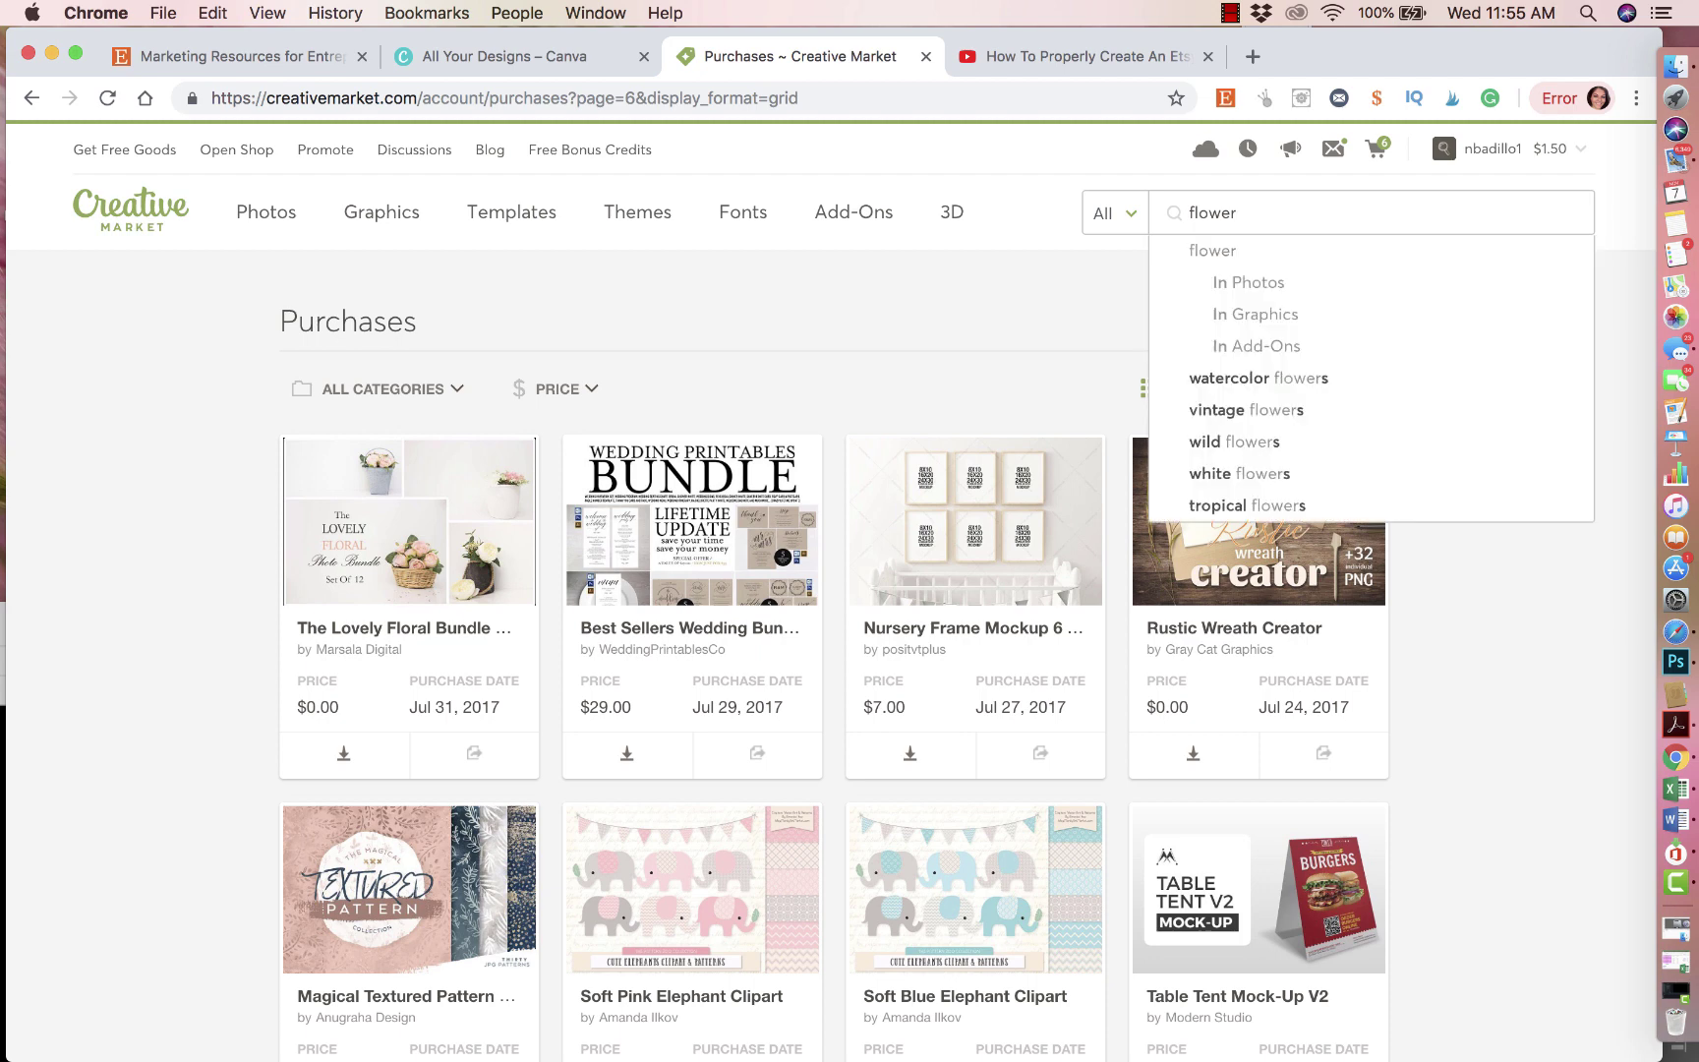
pyautogui.write('rt')
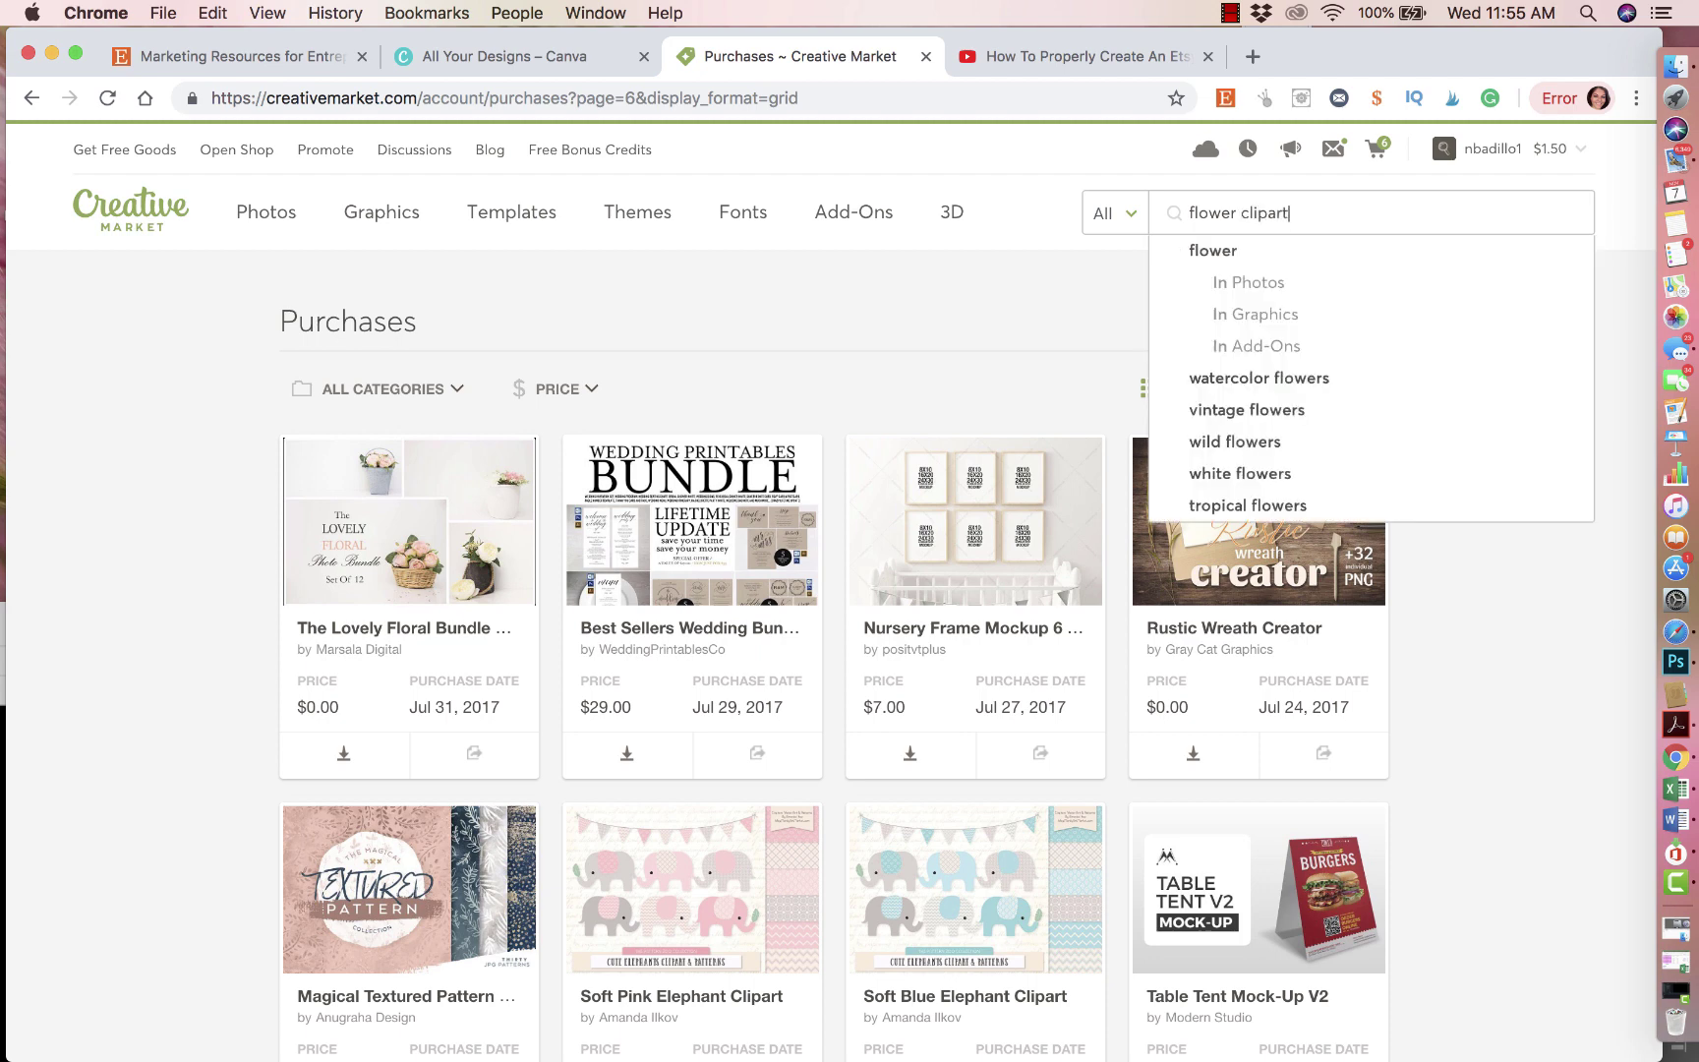
pyautogui.press('Return')
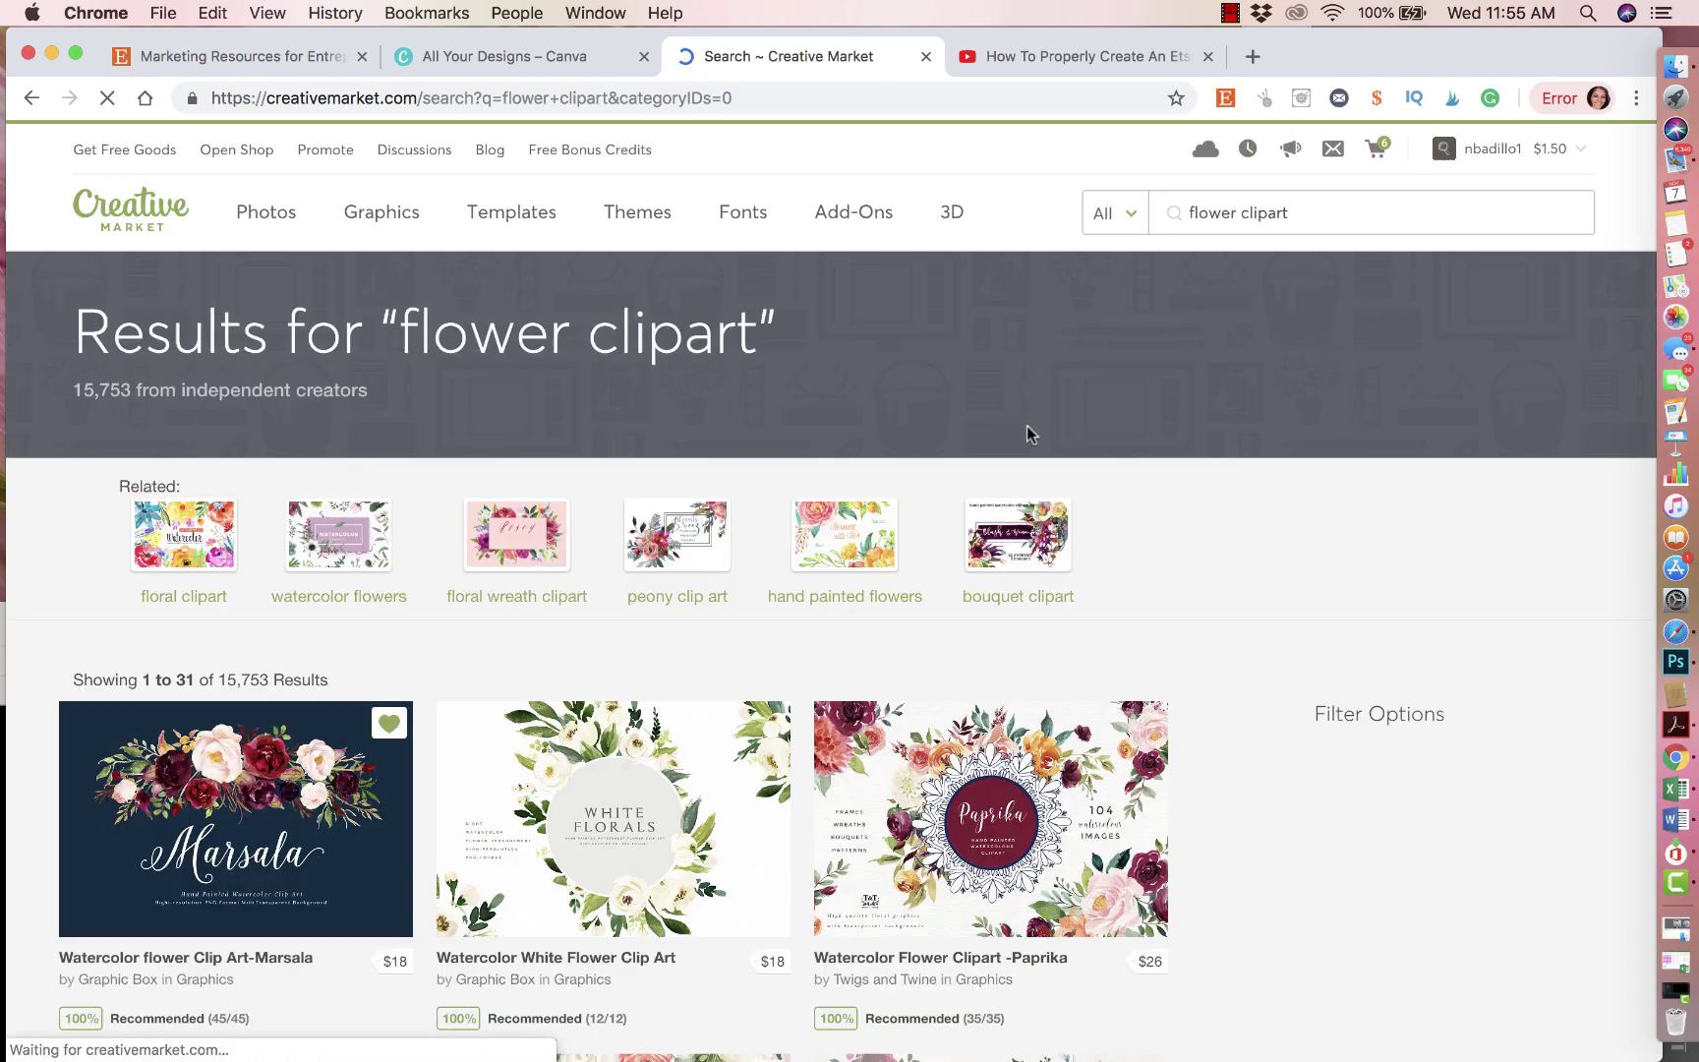
pyautogui.scroll(-9, 930, 727)
pyautogui.scroll(-5, 931, 728)
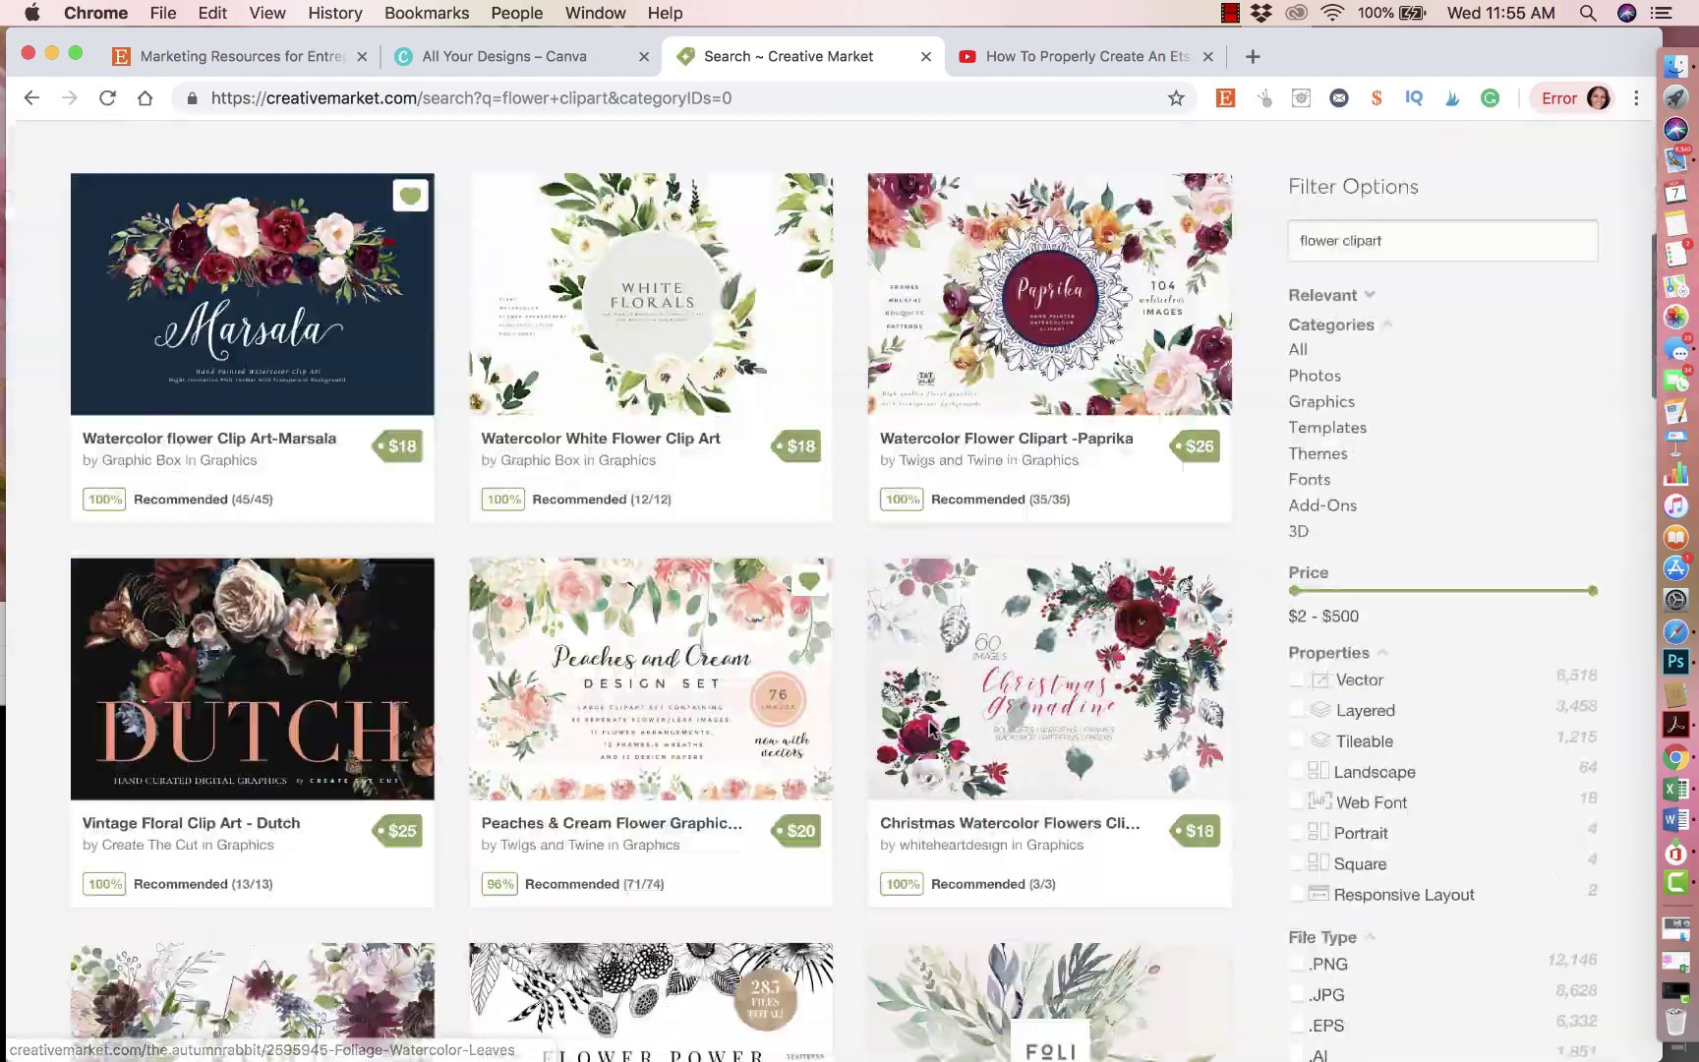
pyautogui.scroll(-20, 930, 728)
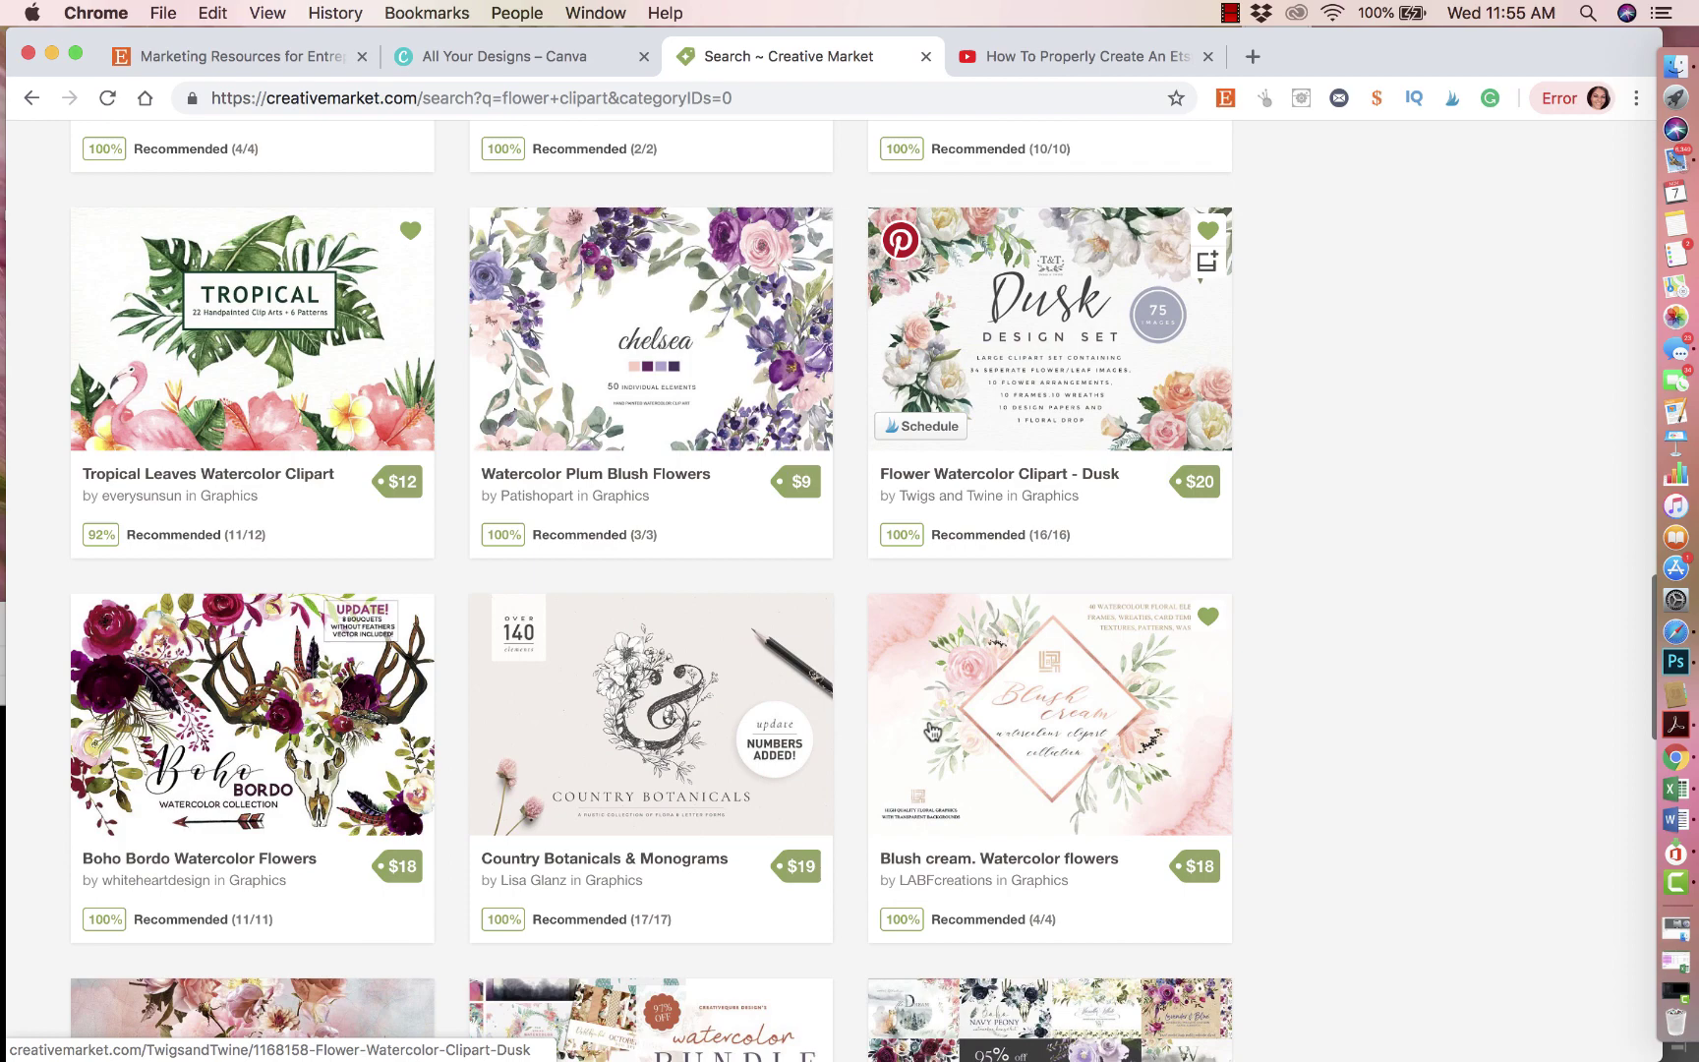
pyautogui.scroll(20, 930, 730)
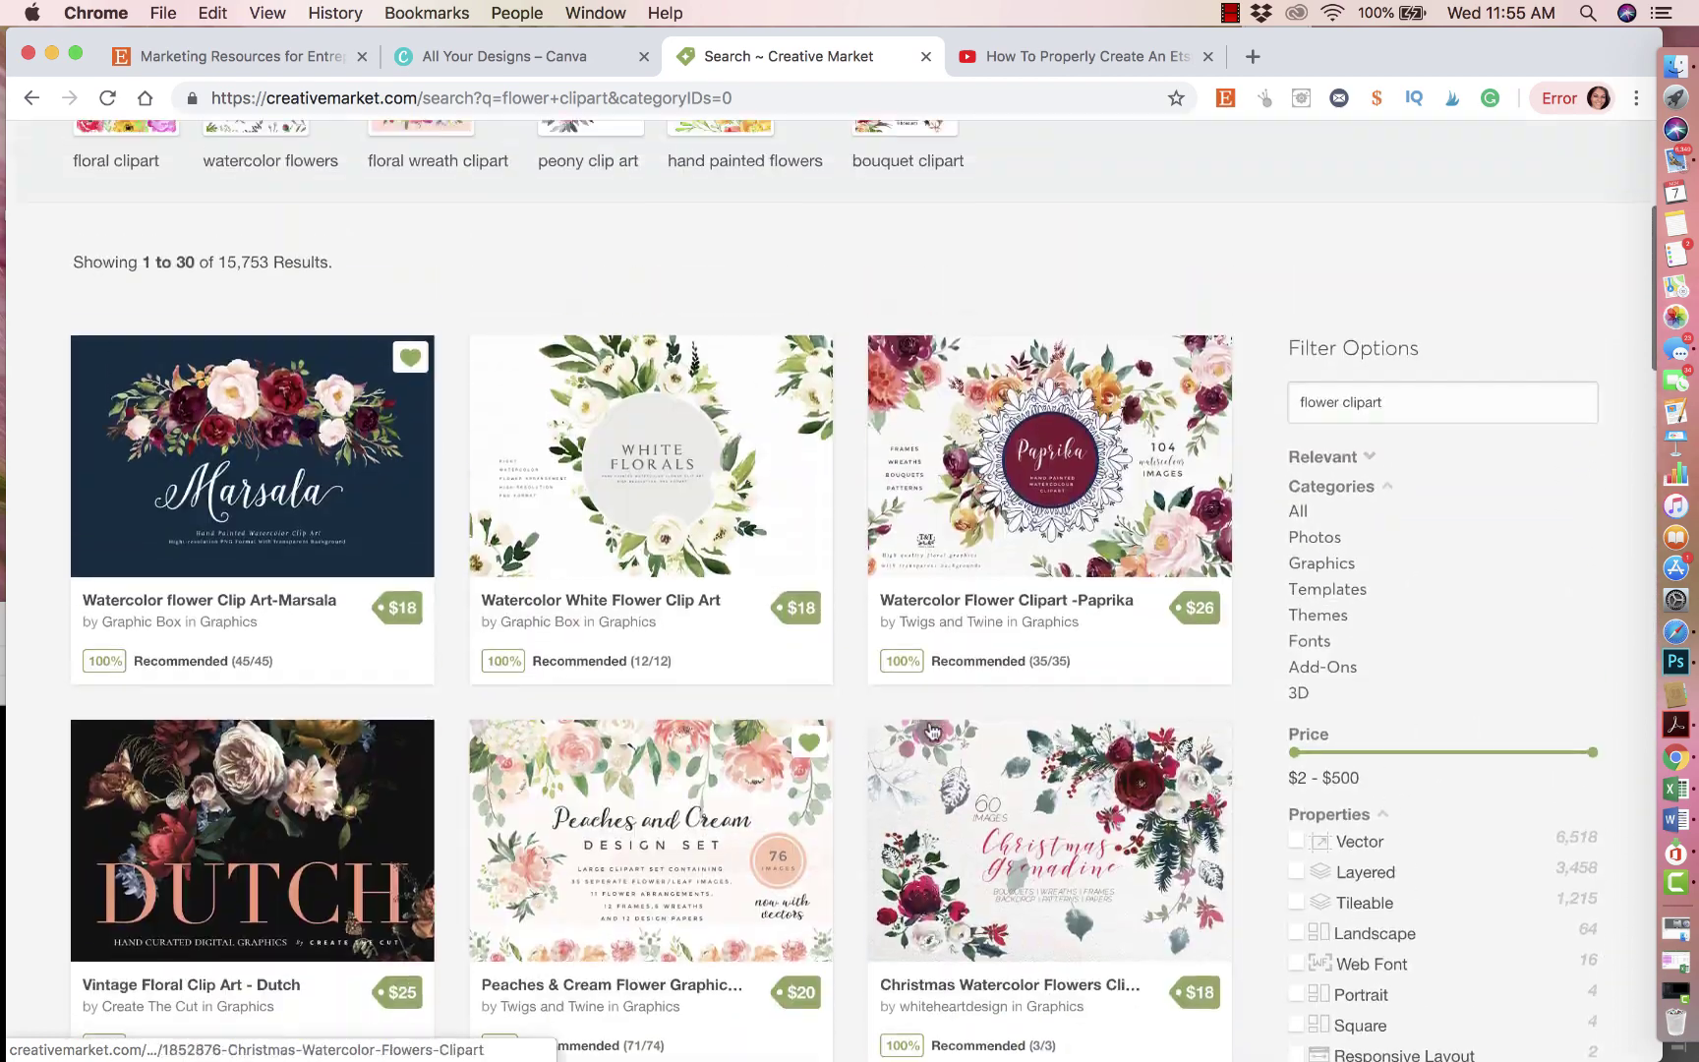
pyautogui.scroll(2, 931, 729)
pyautogui.click(317, 570)
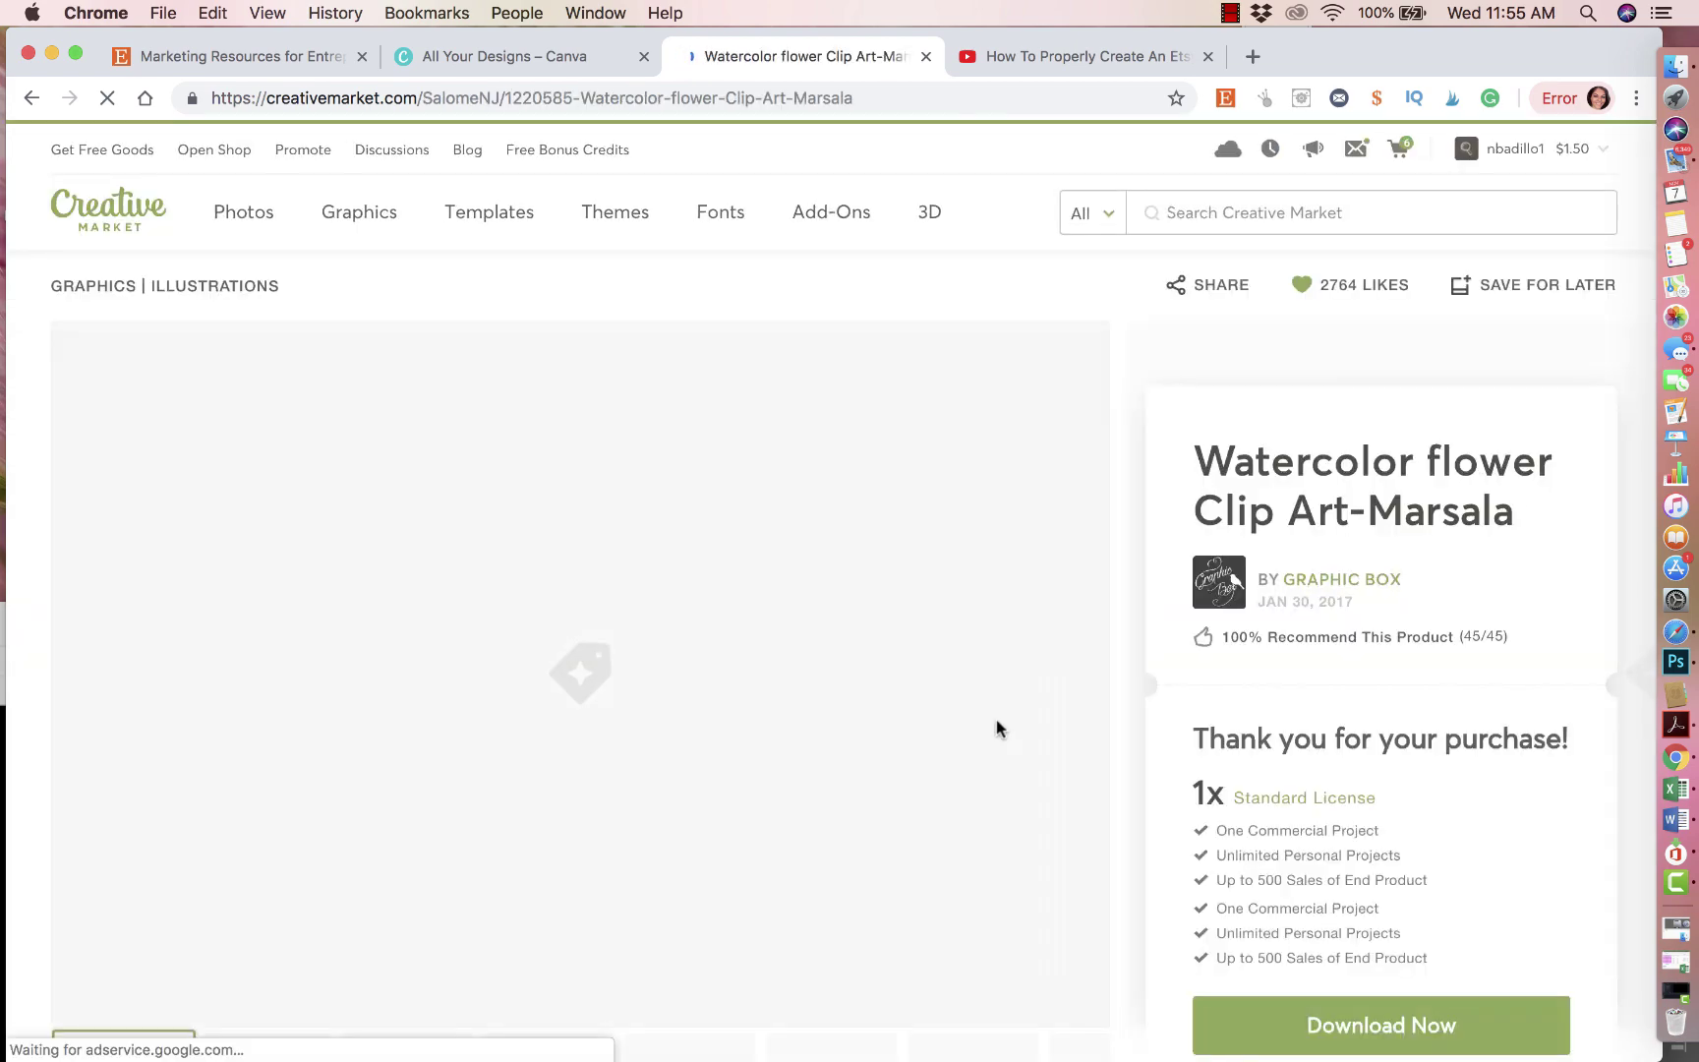
# Expand READ MORE on the Marsala listing to review the pack contents, then return to the preview
pyautogui.scroll(-5, 997, 728)
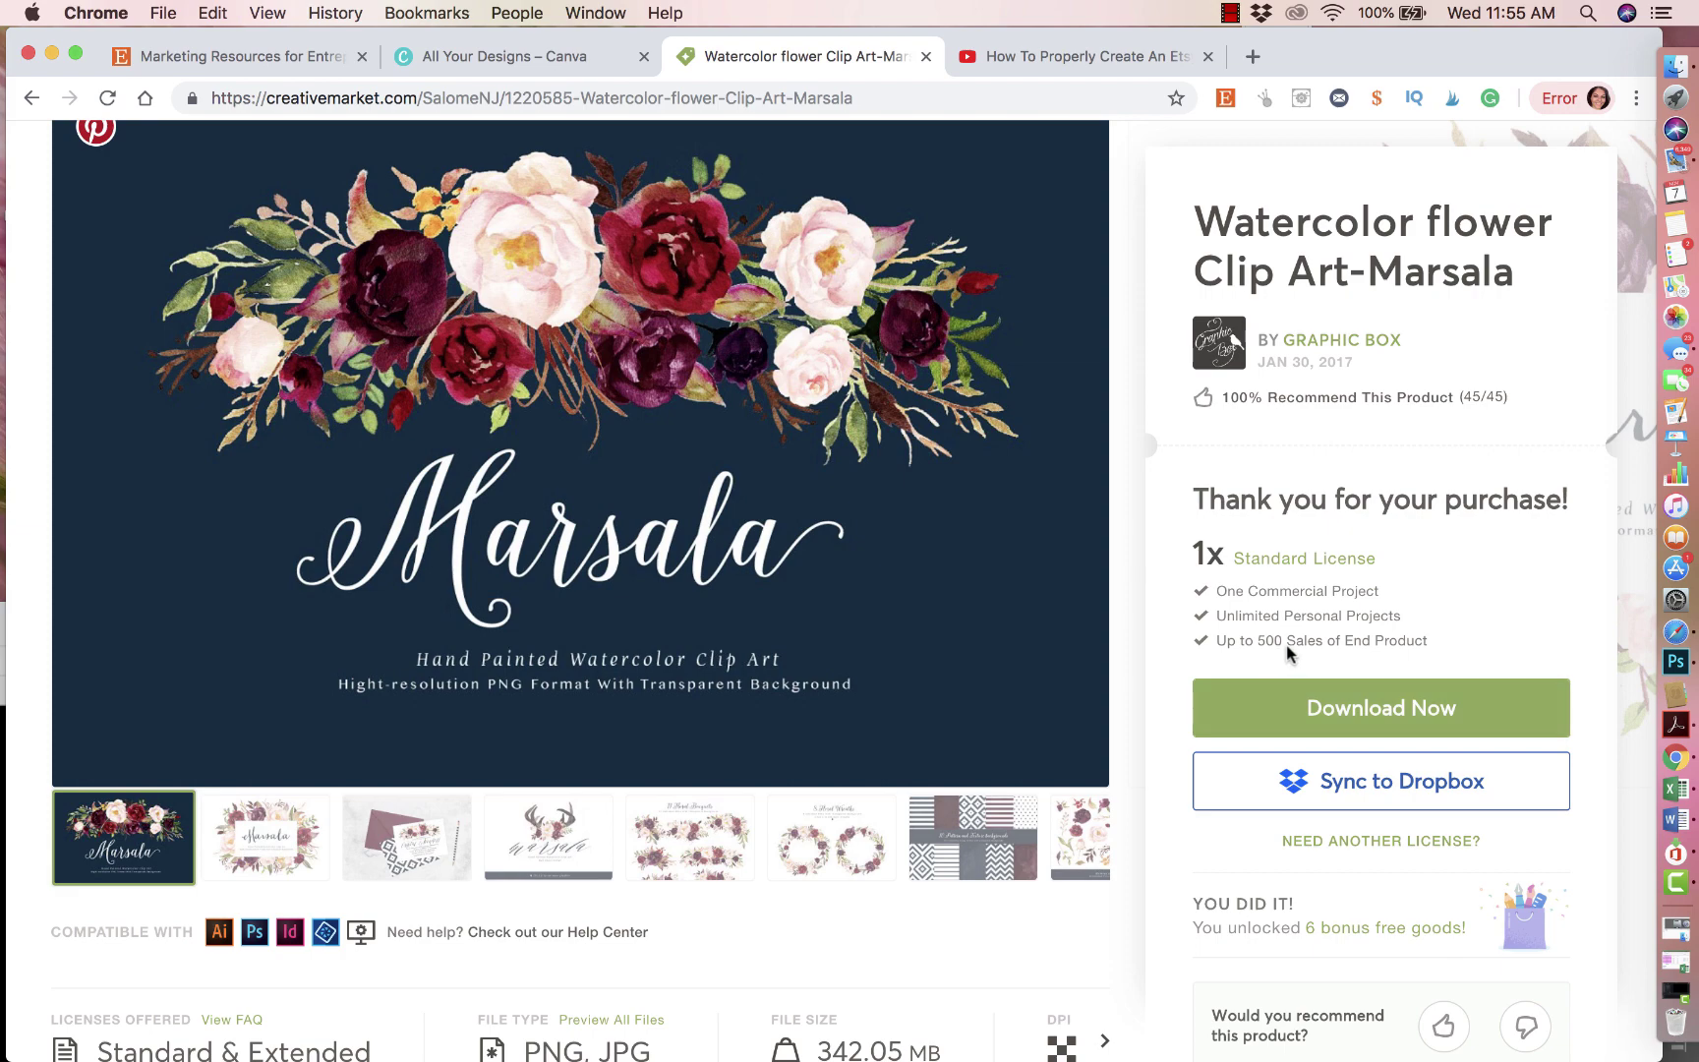
pyautogui.scroll(-5, 1287, 647)
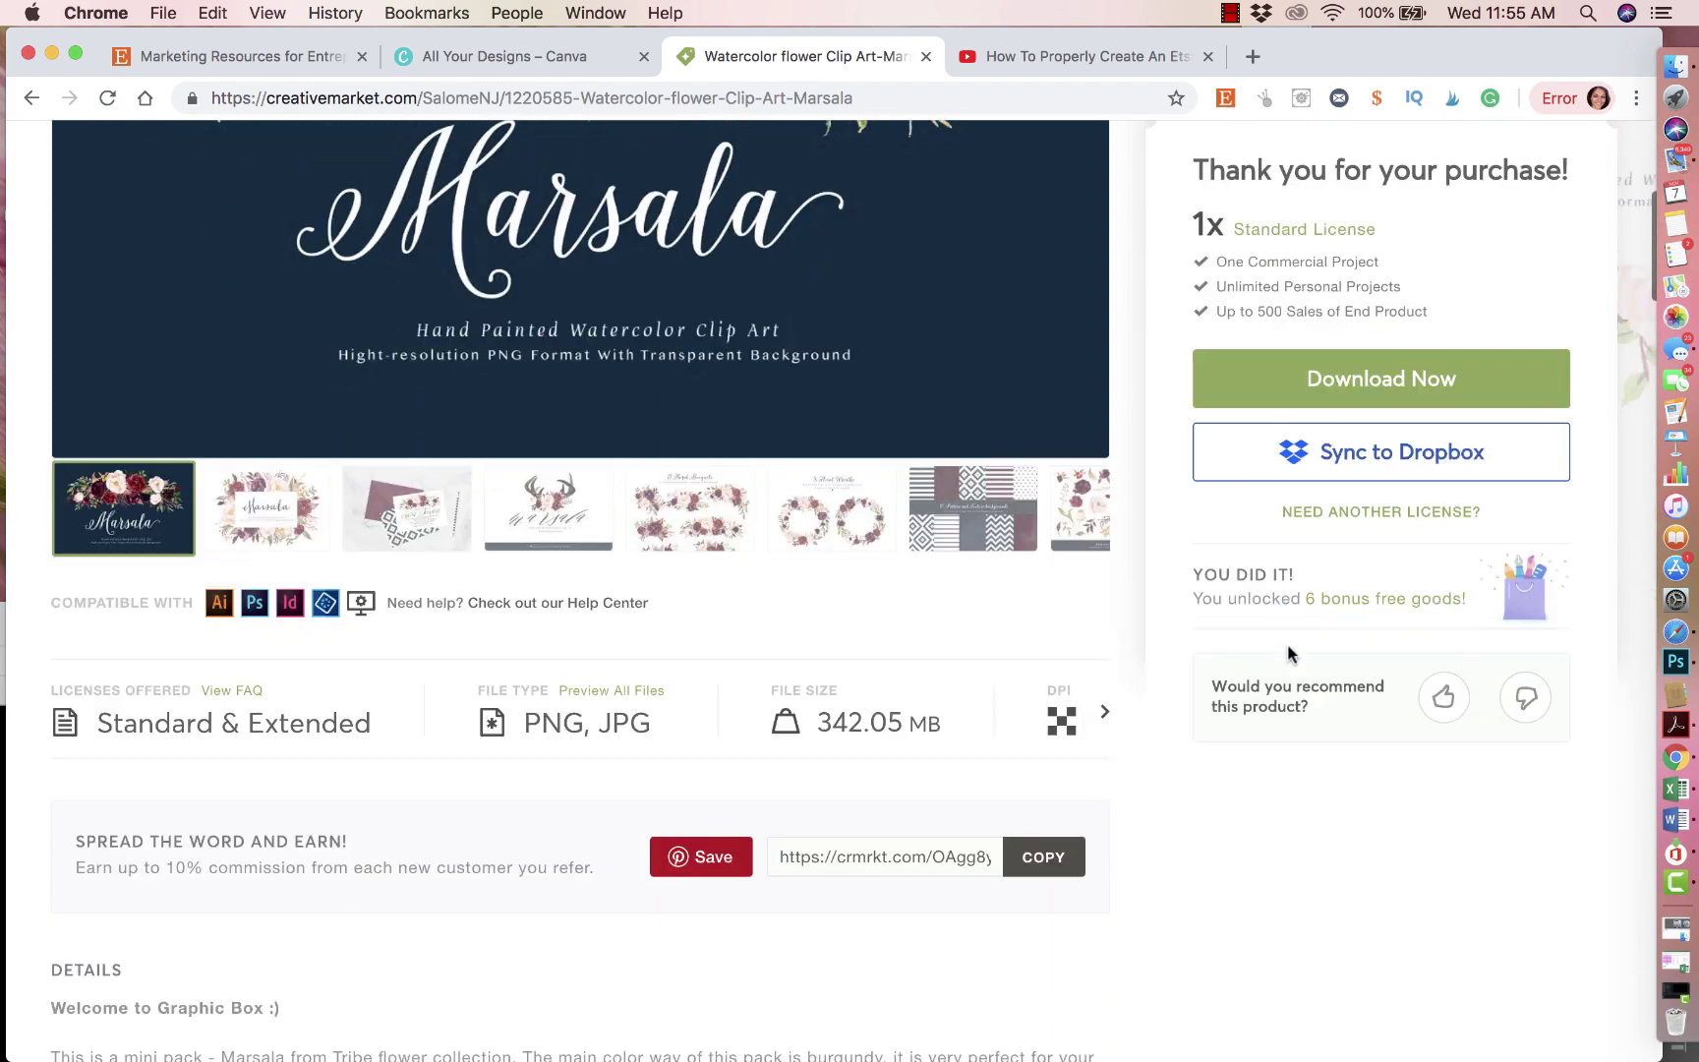
pyautogui.scroll(3, 1291, 653)
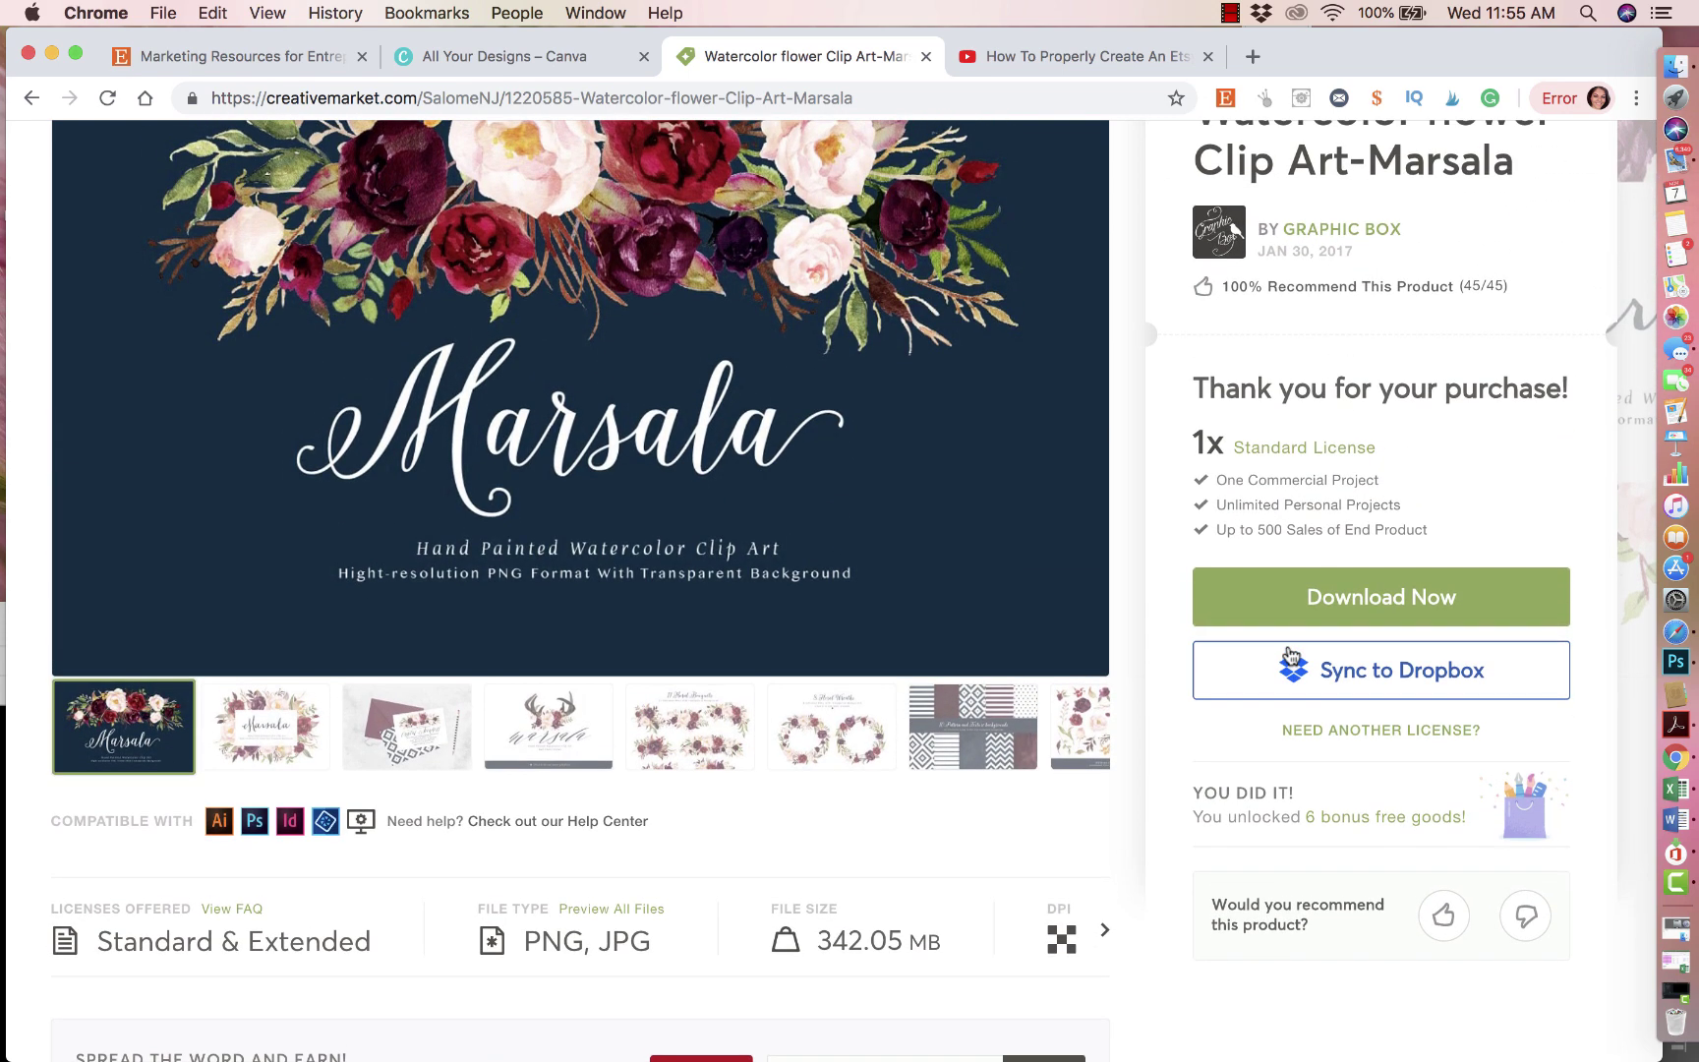
pyautogui.scroll(-5, 1151, 885)
pyautogui.scroll(3, 1154, 888)
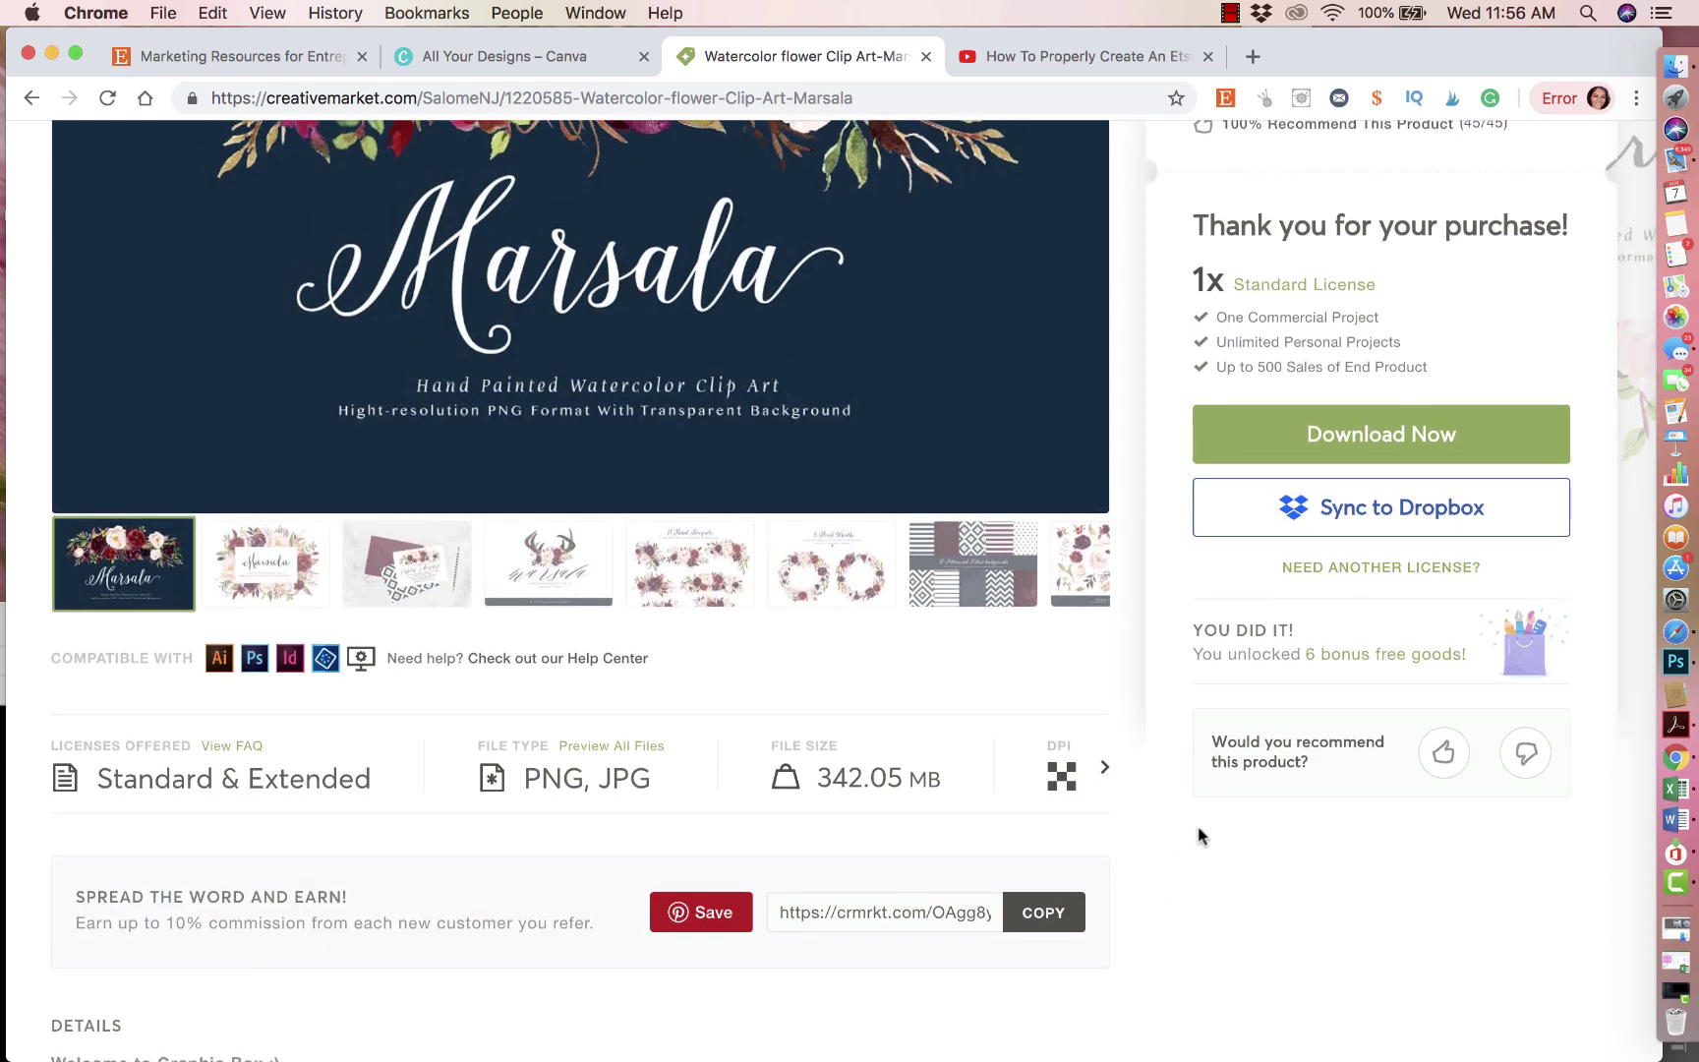
pyautogui.scroll(-9, 1191, 818)
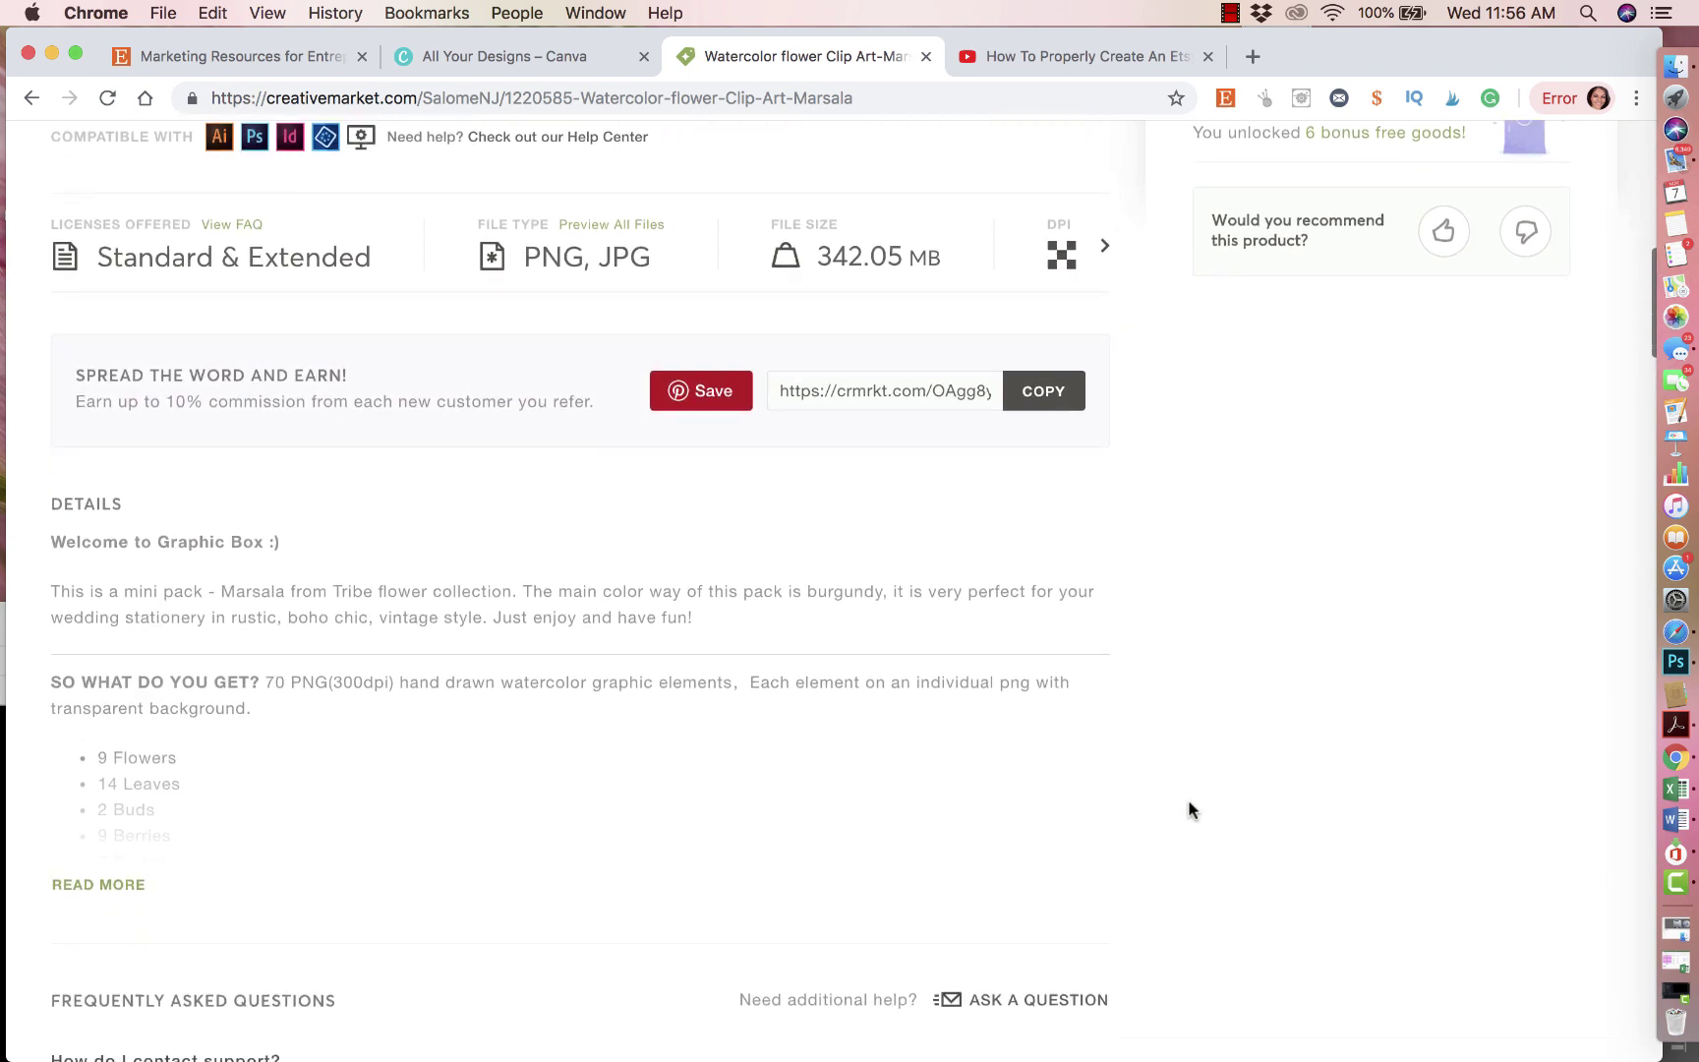
pyautogui.scroll(-6, 344, 739)
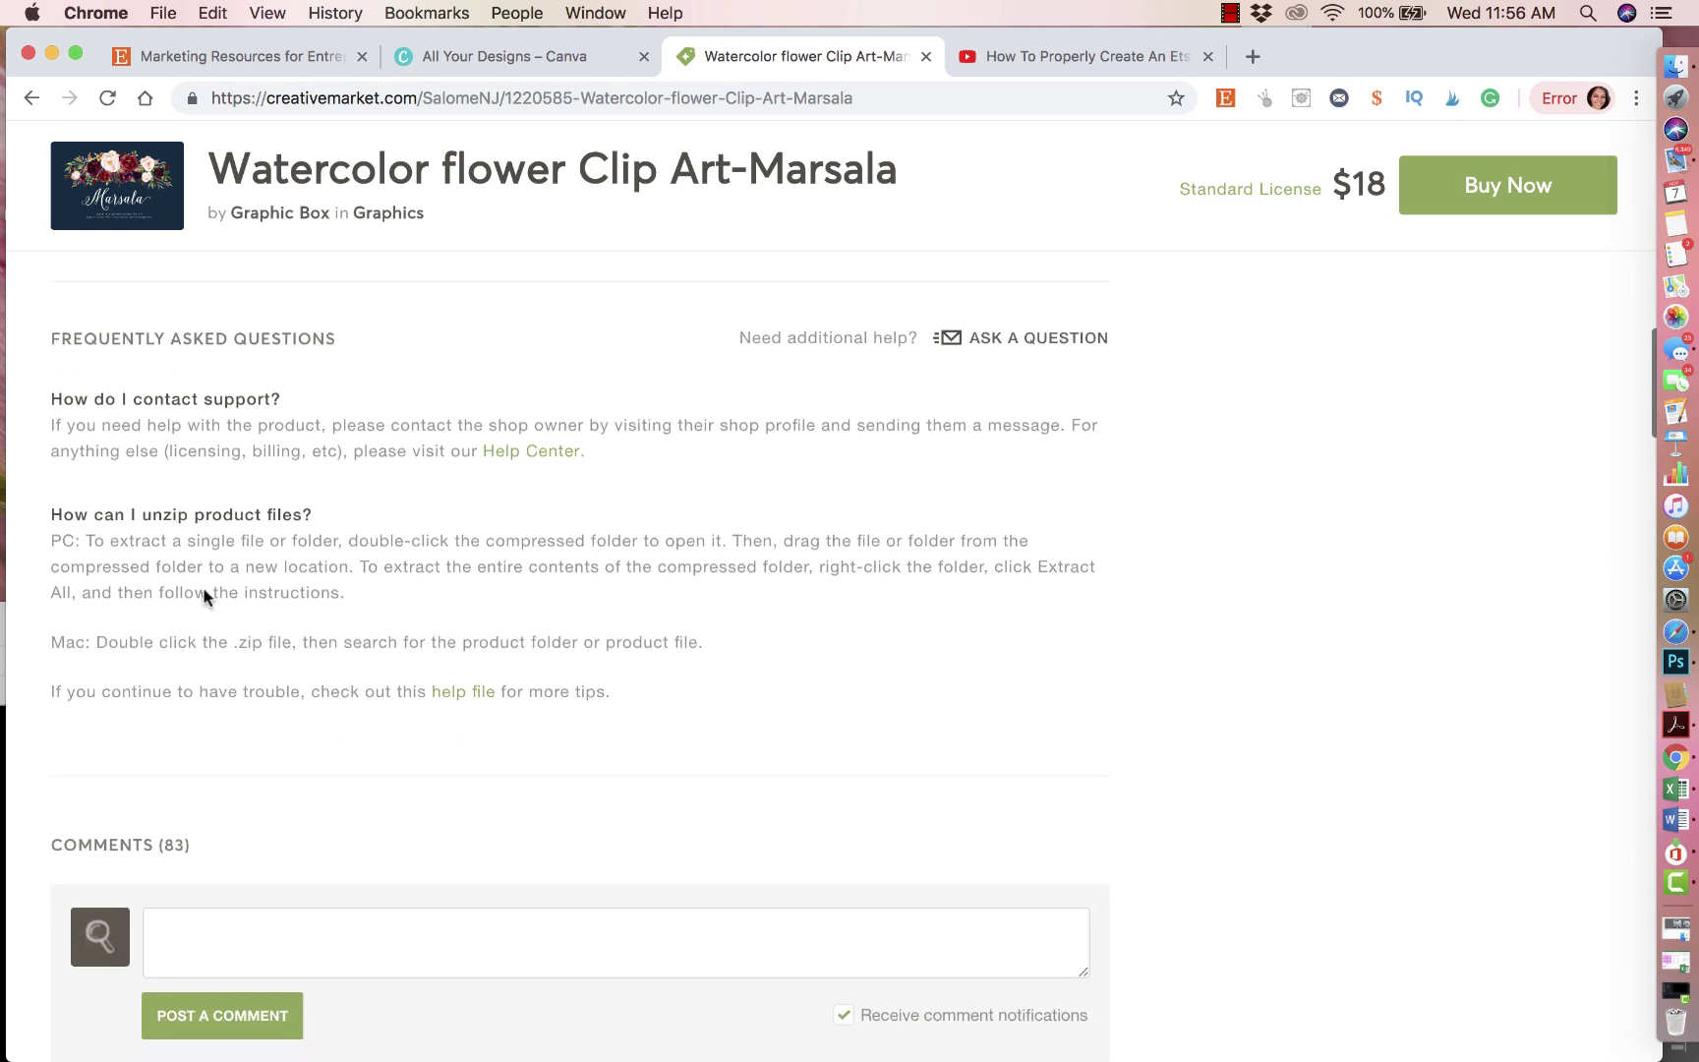
pyautogui.scroll(4, 270, 531)
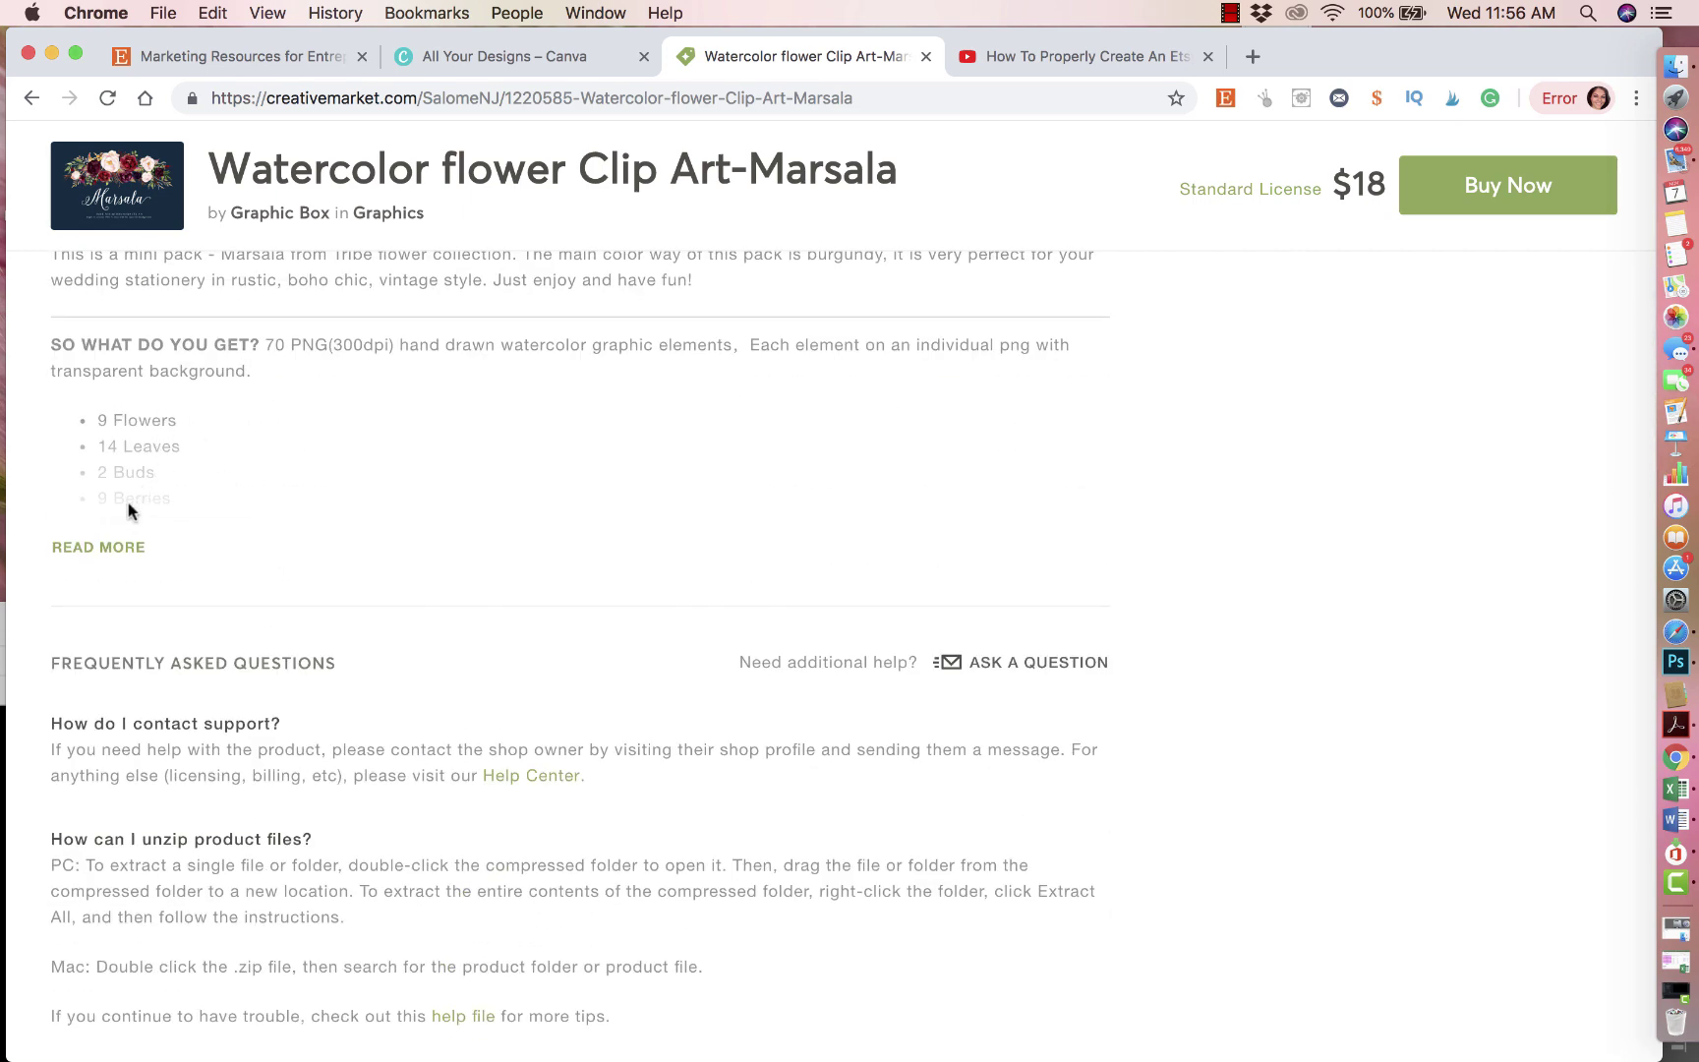
pyautogui.click(100, 549)
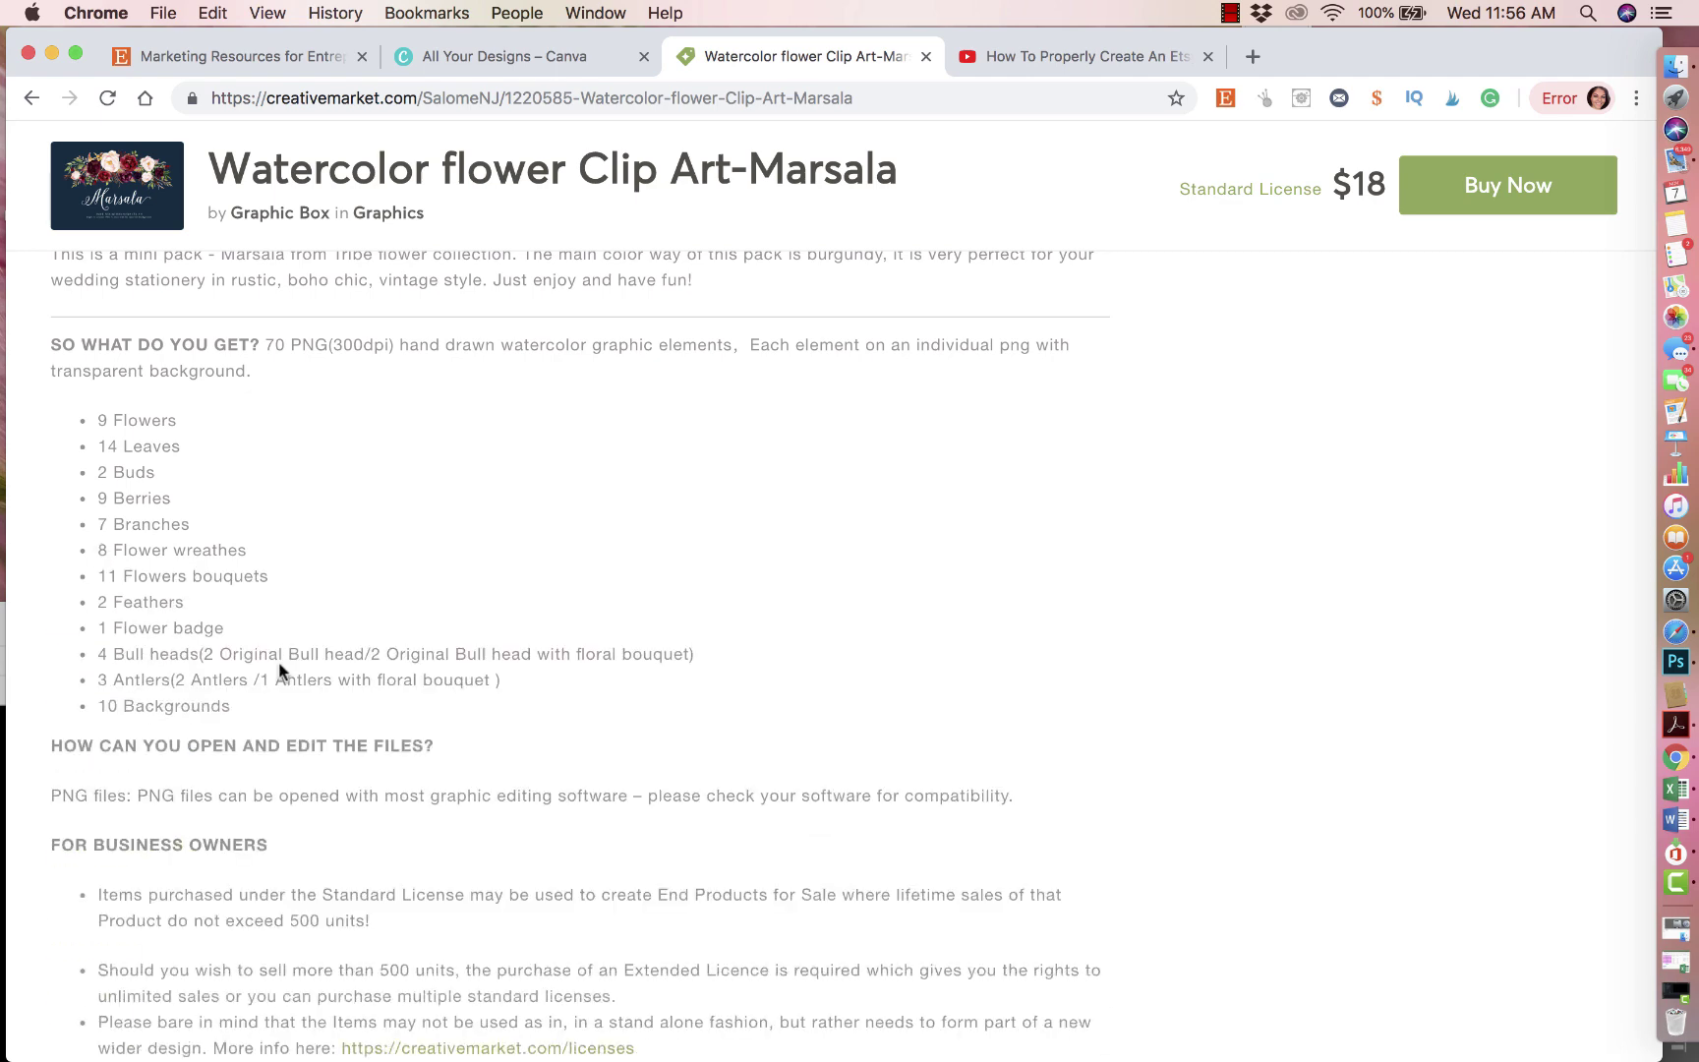
pyautogui.scroll(-5, 280, 672)
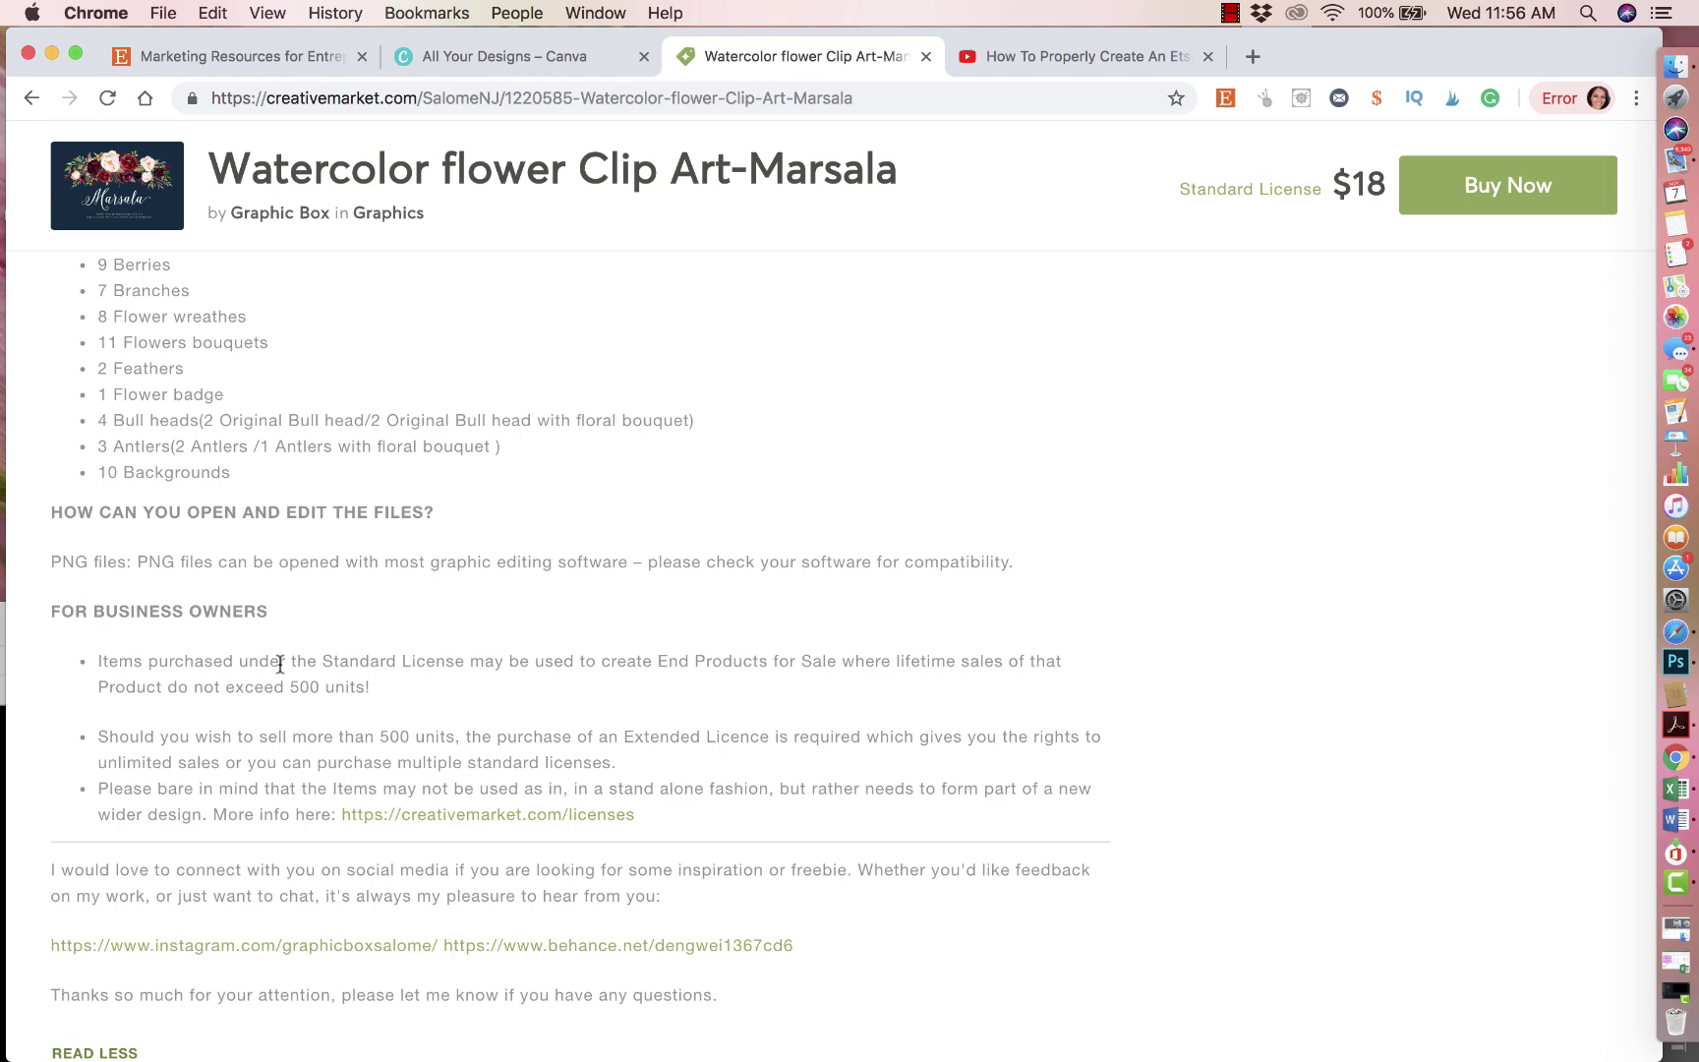
pyautogui.scroll(15, 280, 667)
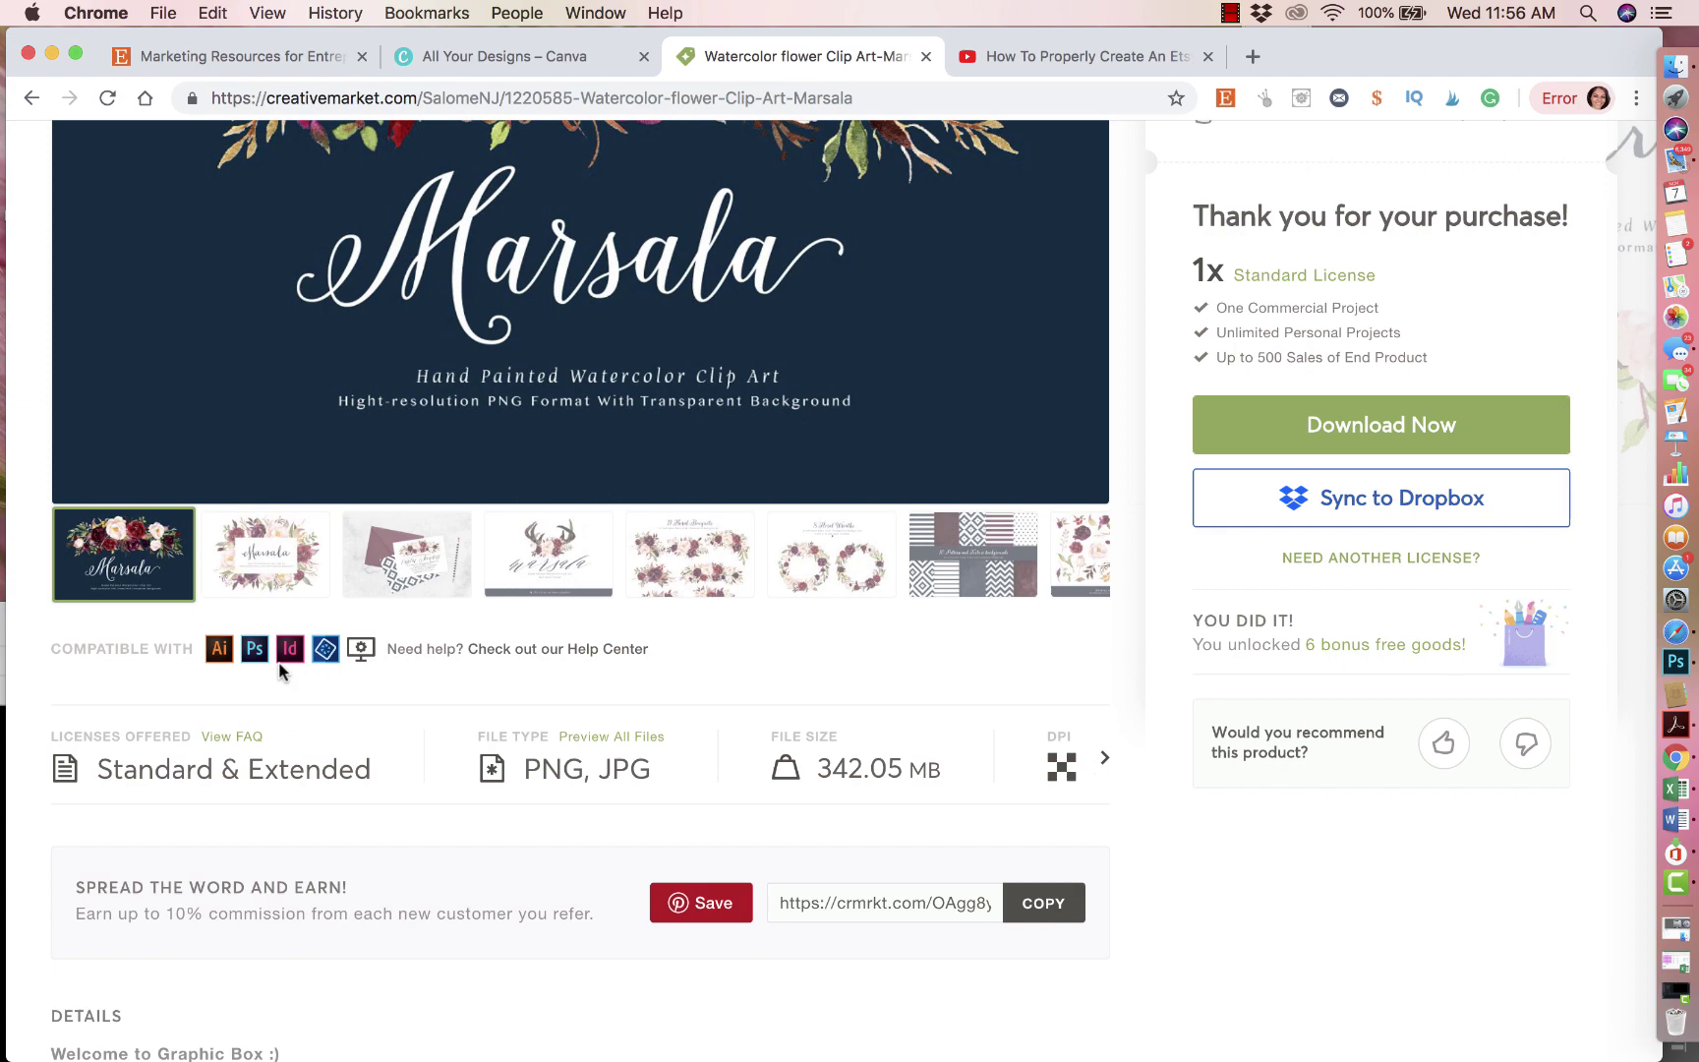
pyautogui.scroll(5, 335, 649)
pyautogui.scroll(-2, 334, 646)
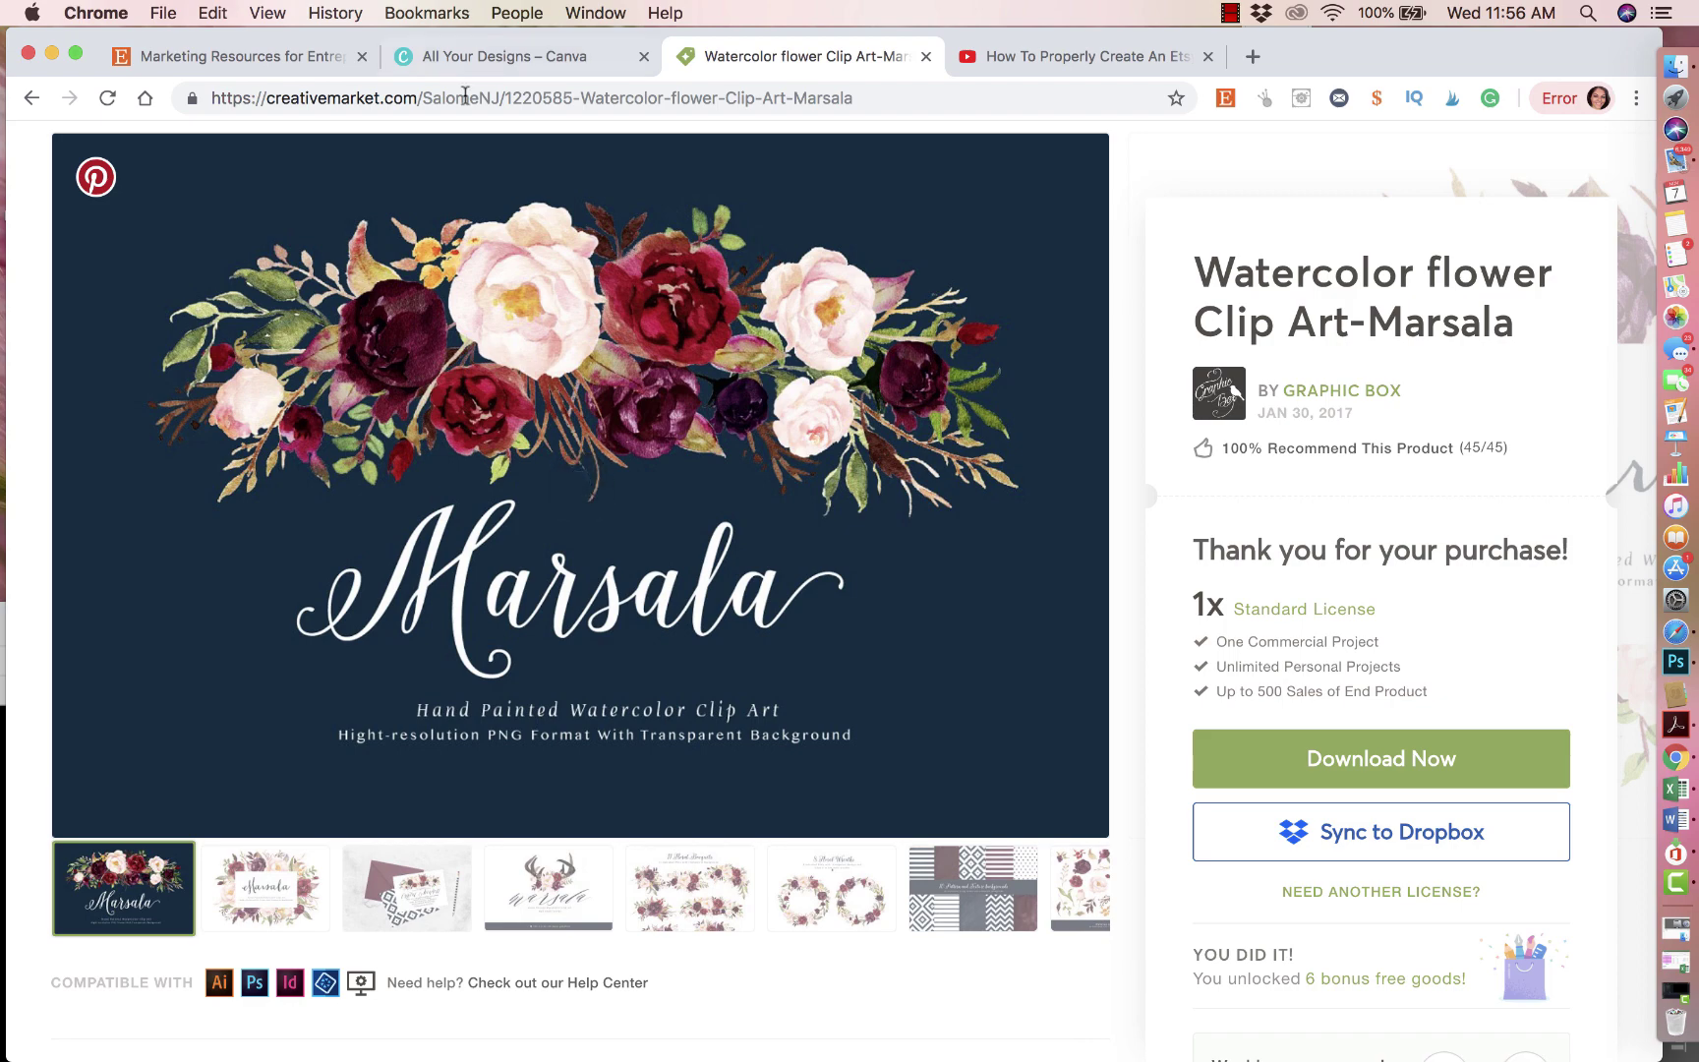
# Create a custom-size Canva design 8 wide by 10 high in inches
pyautogui.click(484, 61)
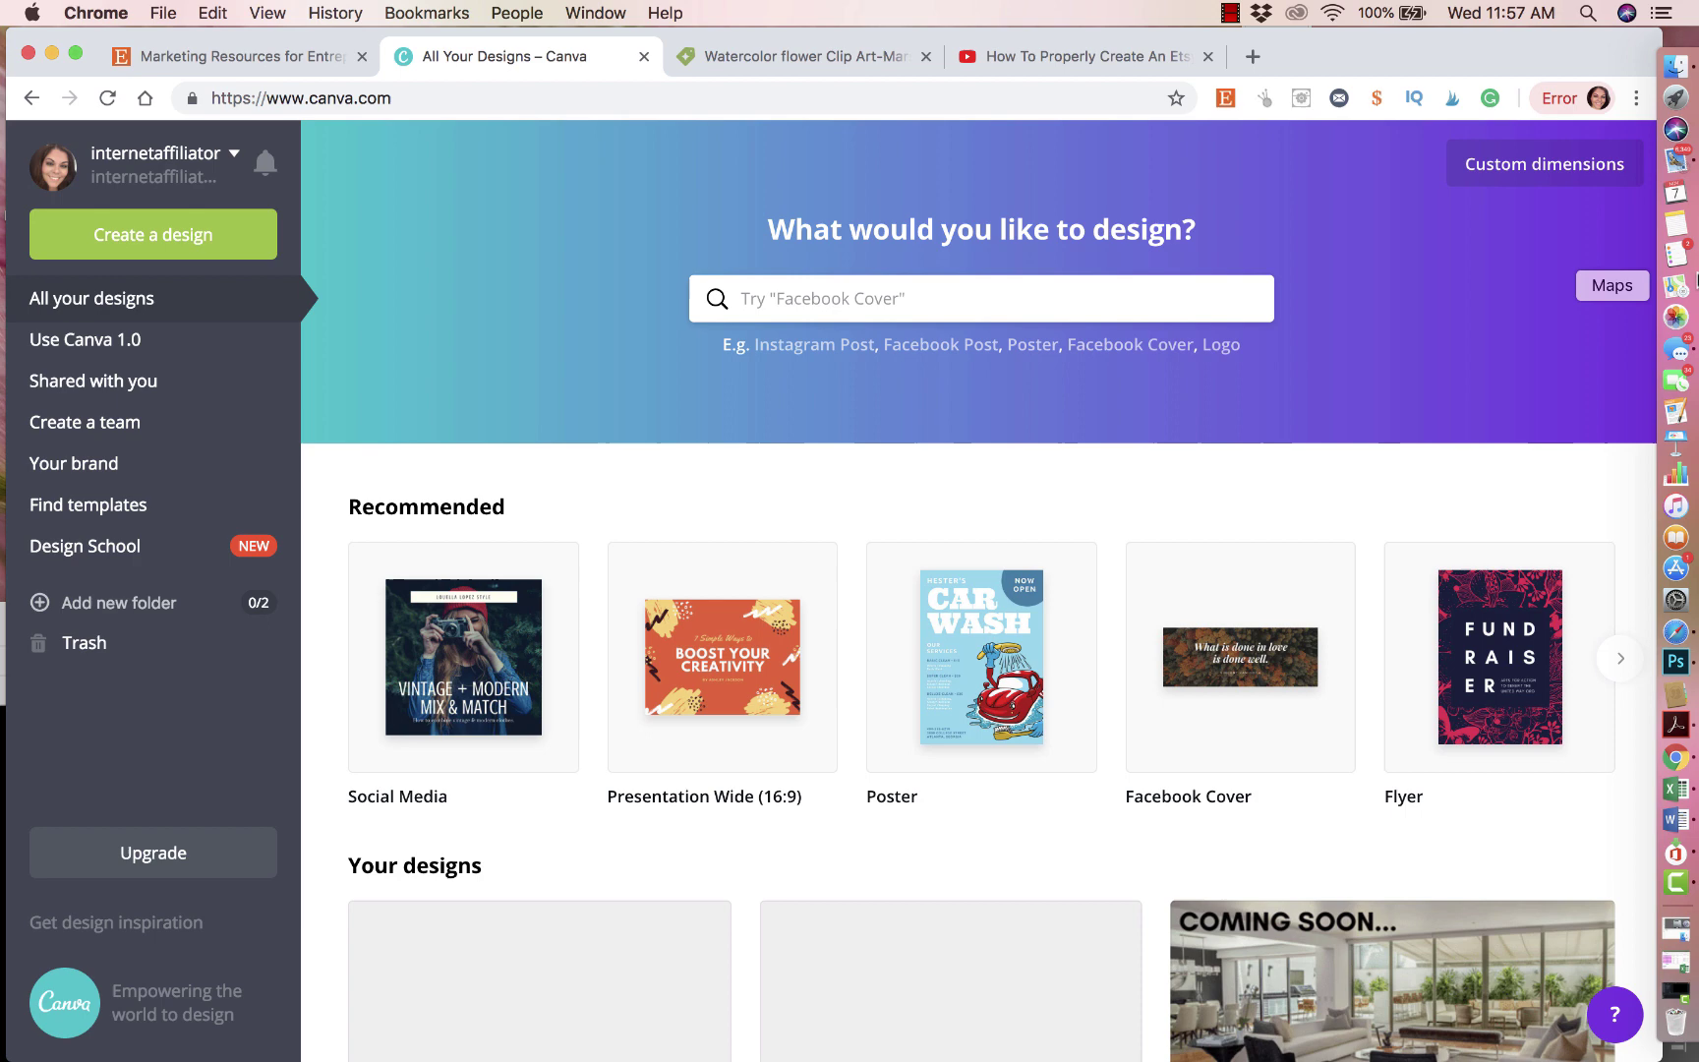
pyautogui.click(1605, 167)
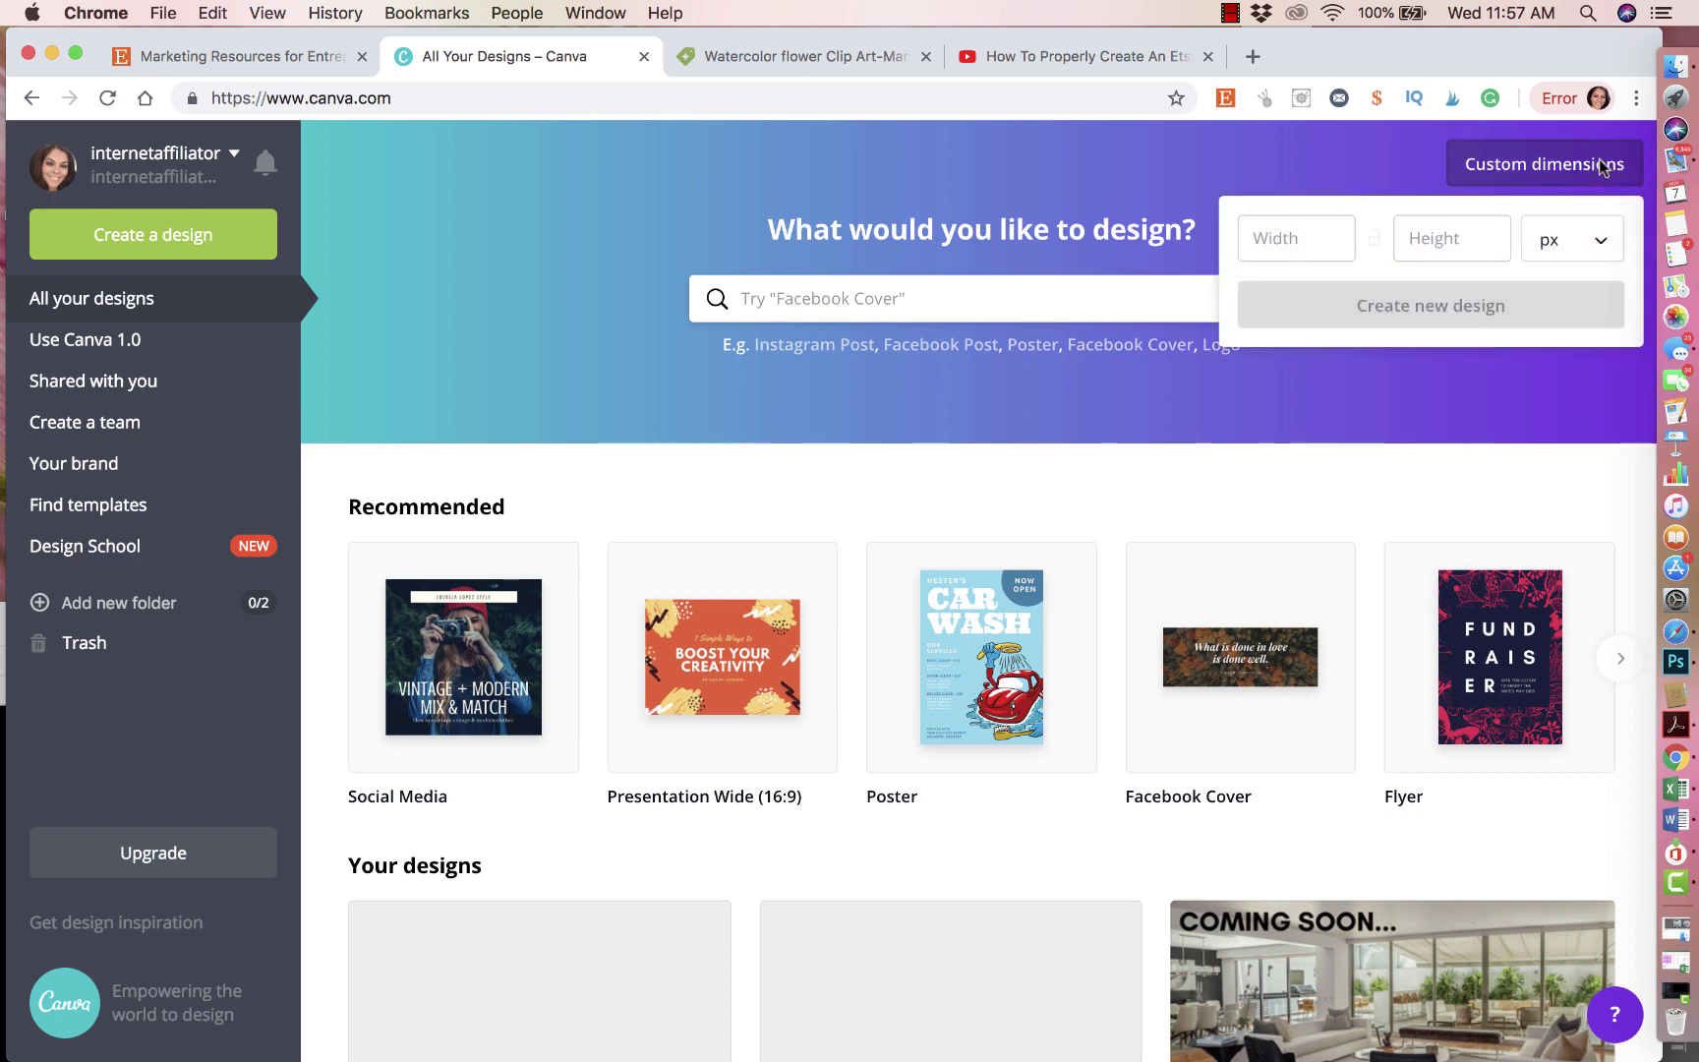
pyautogui.click(1325, 238)
pyautogui.write('8')
pyautogui.press('Tab')
pyautogui.write('1')
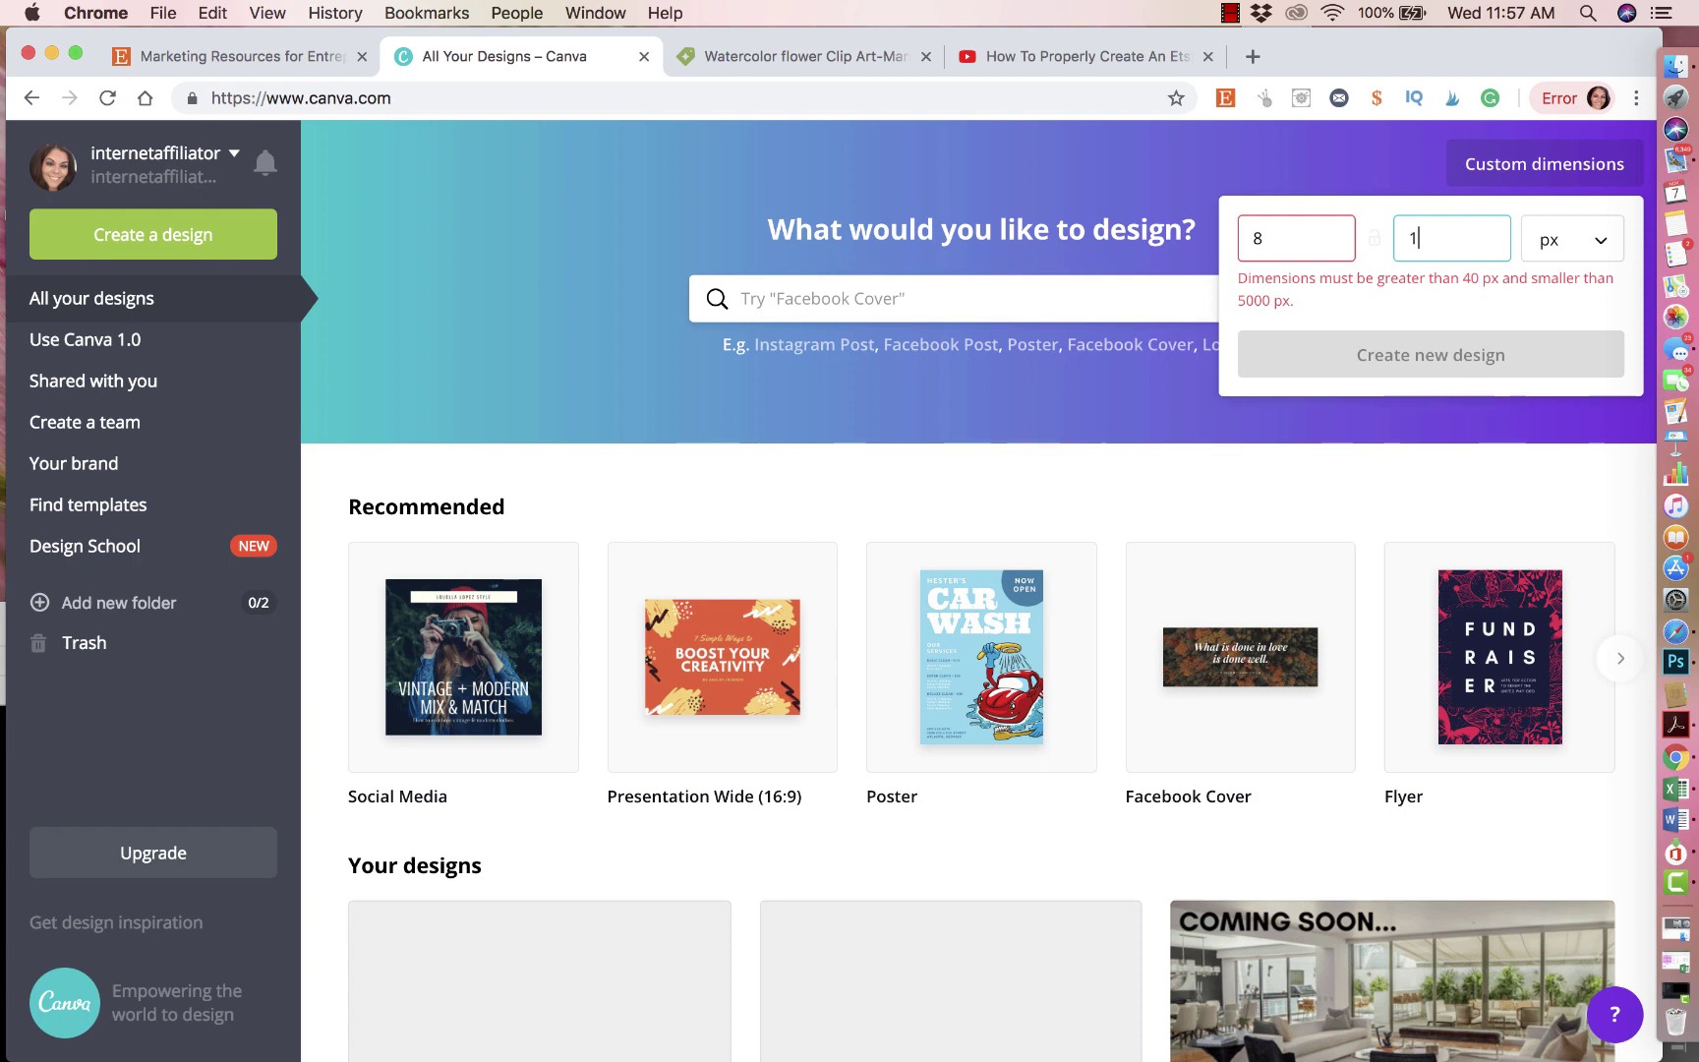
pyautogui.write('0')
pyautogui.click(1562, 244)
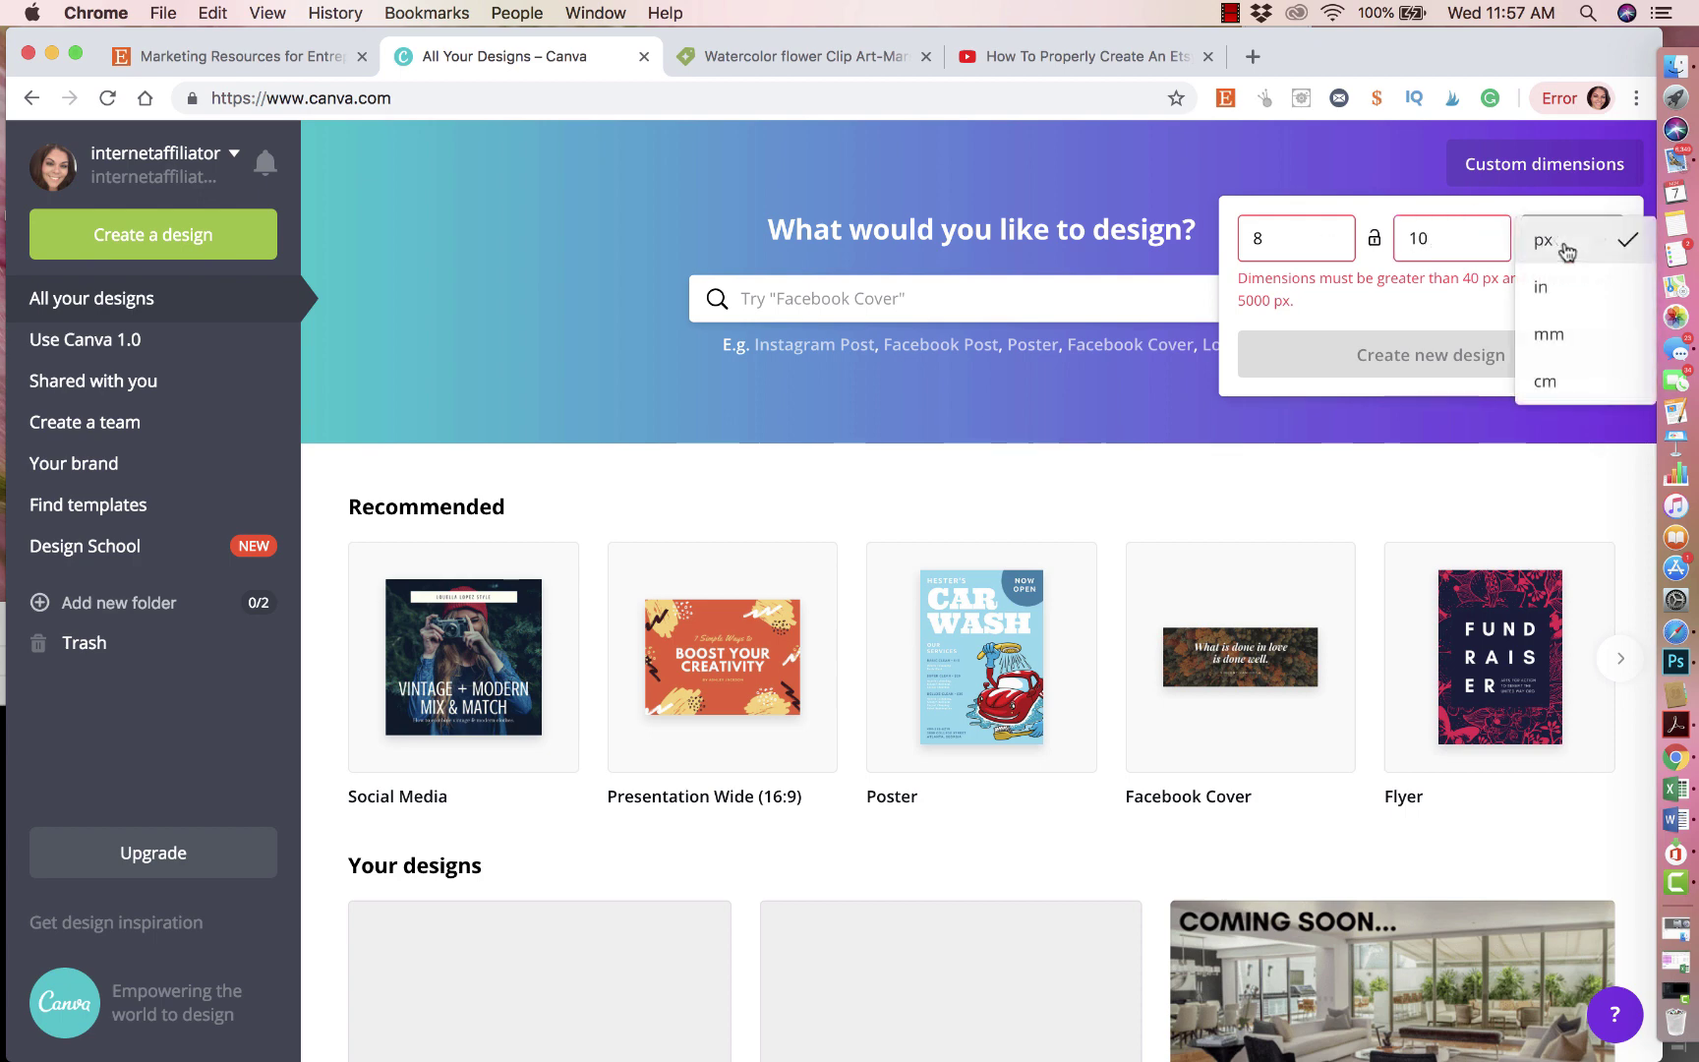
pyautogui.click(1540, 298)
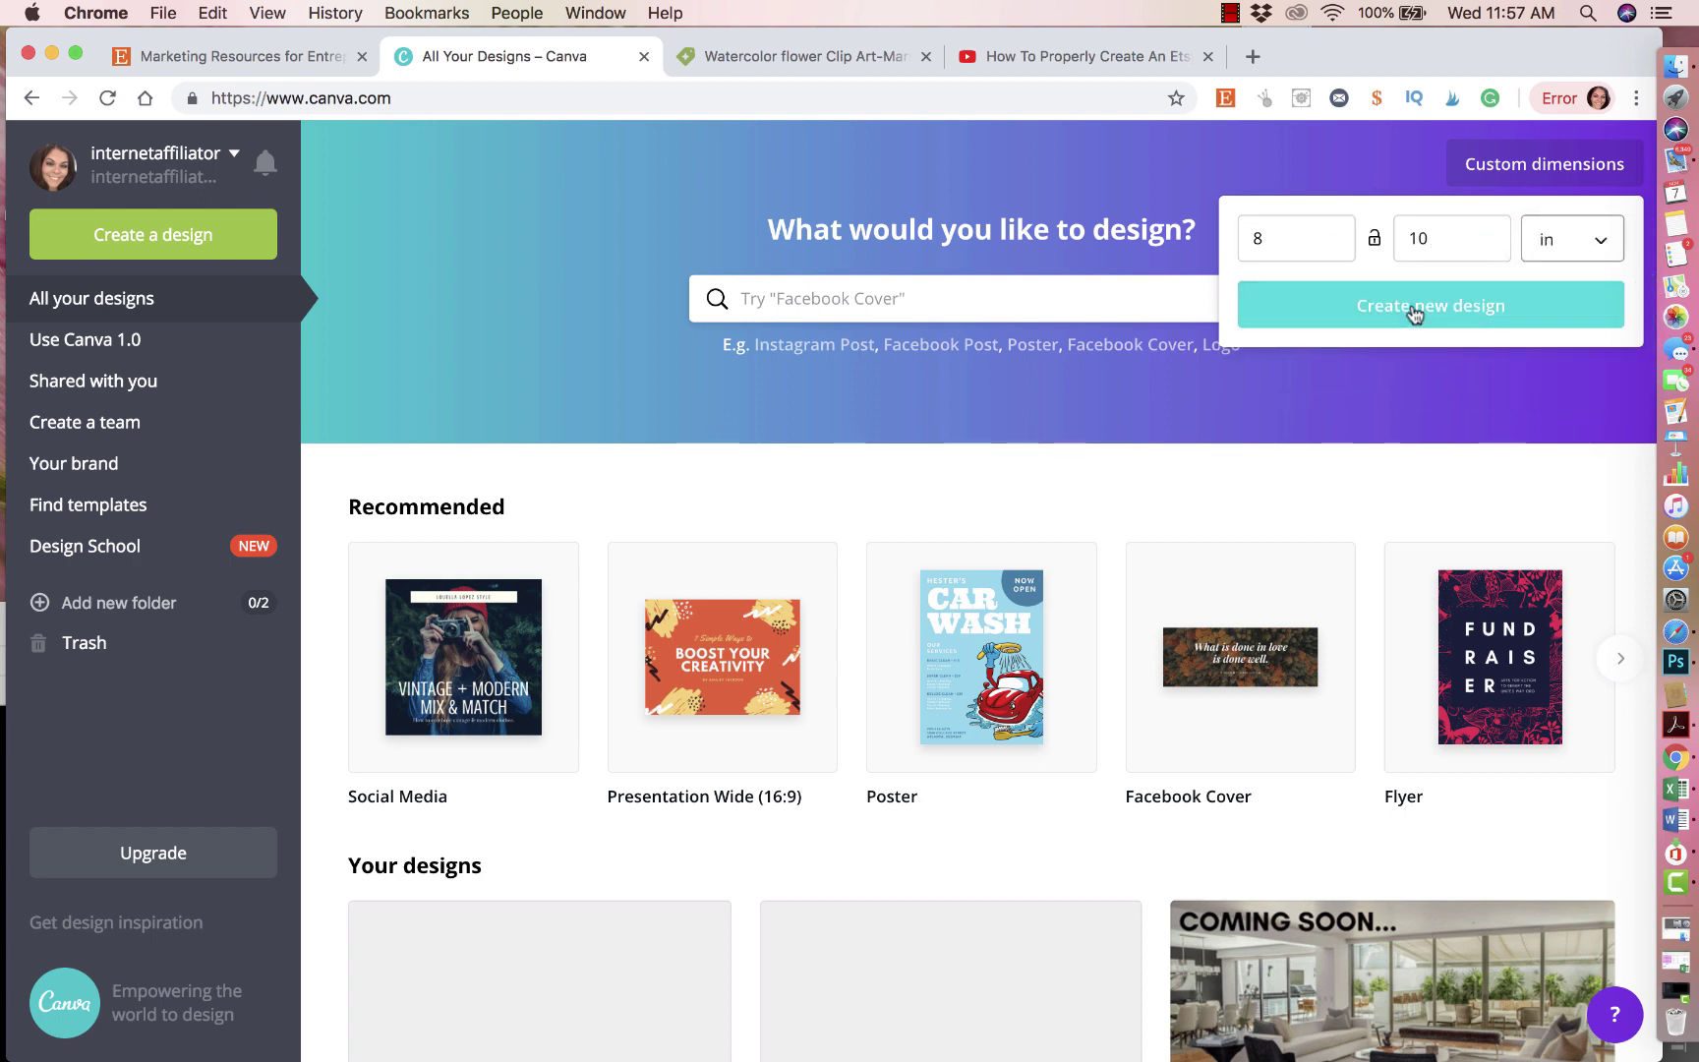
pyautogui.click(1412, 303)
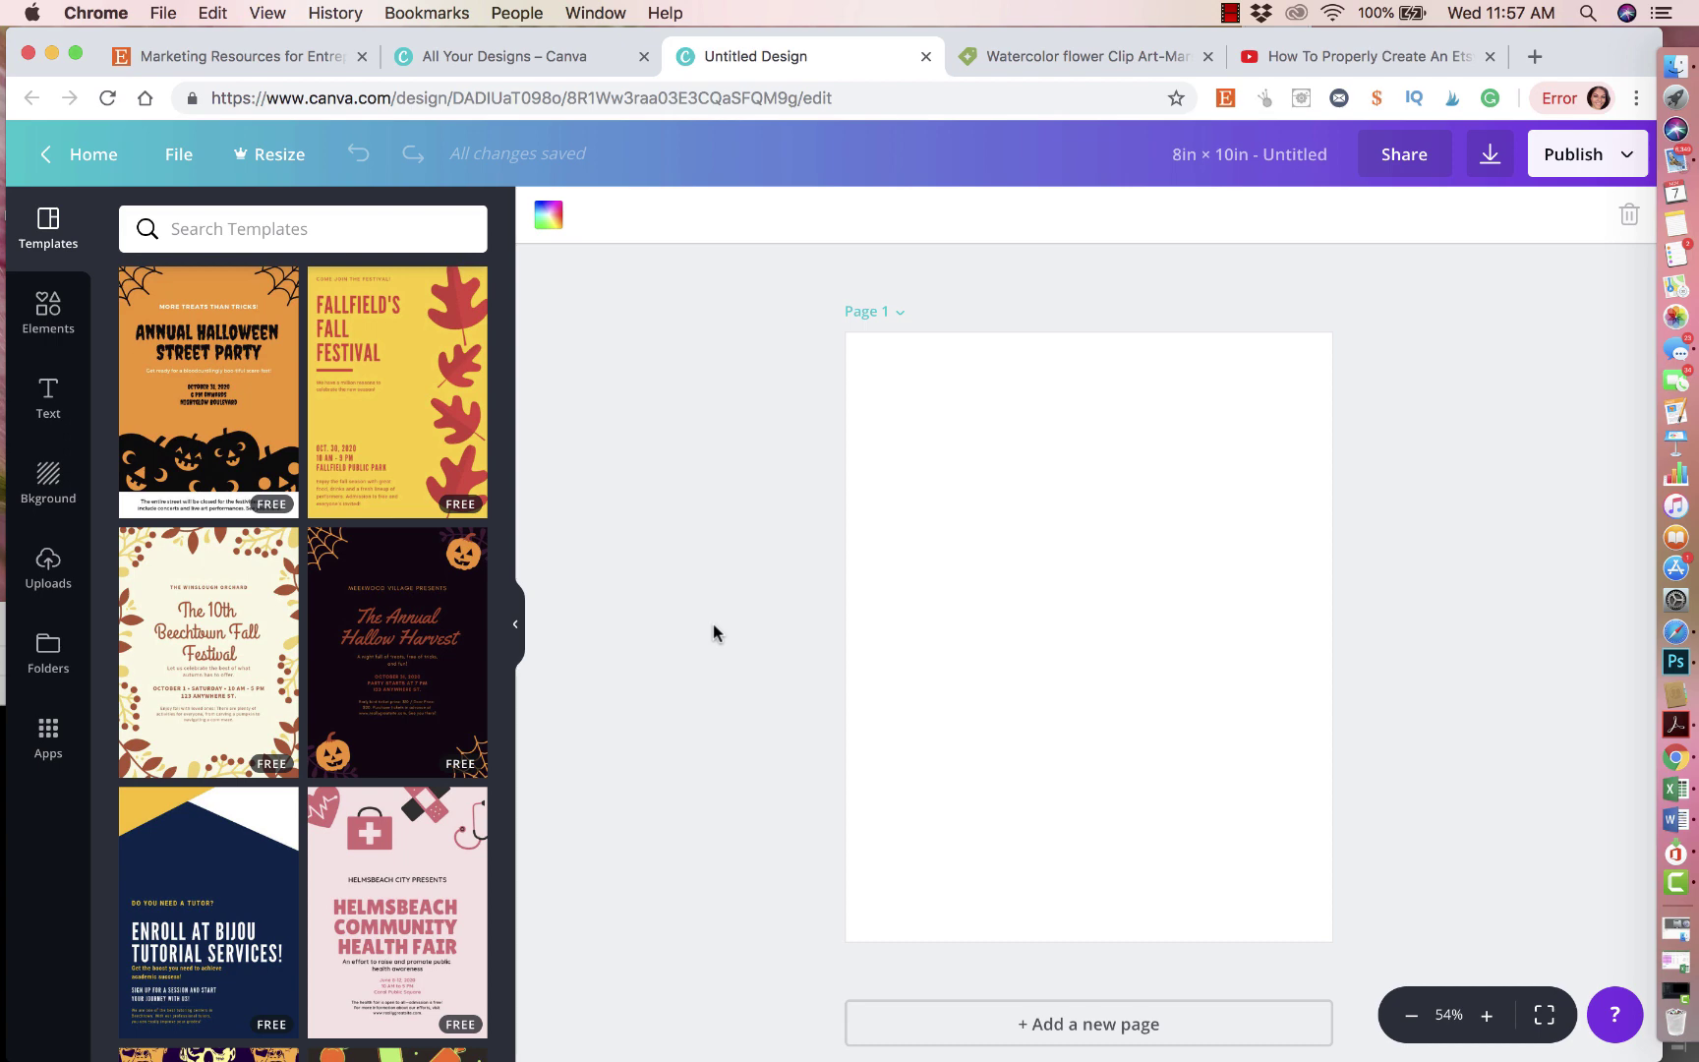
# Add the '1,286' text combo from the Text styles, then delete the whole group
pyautogui.click(47, 393)
pyautogui.scroll(-5, 258, 584)
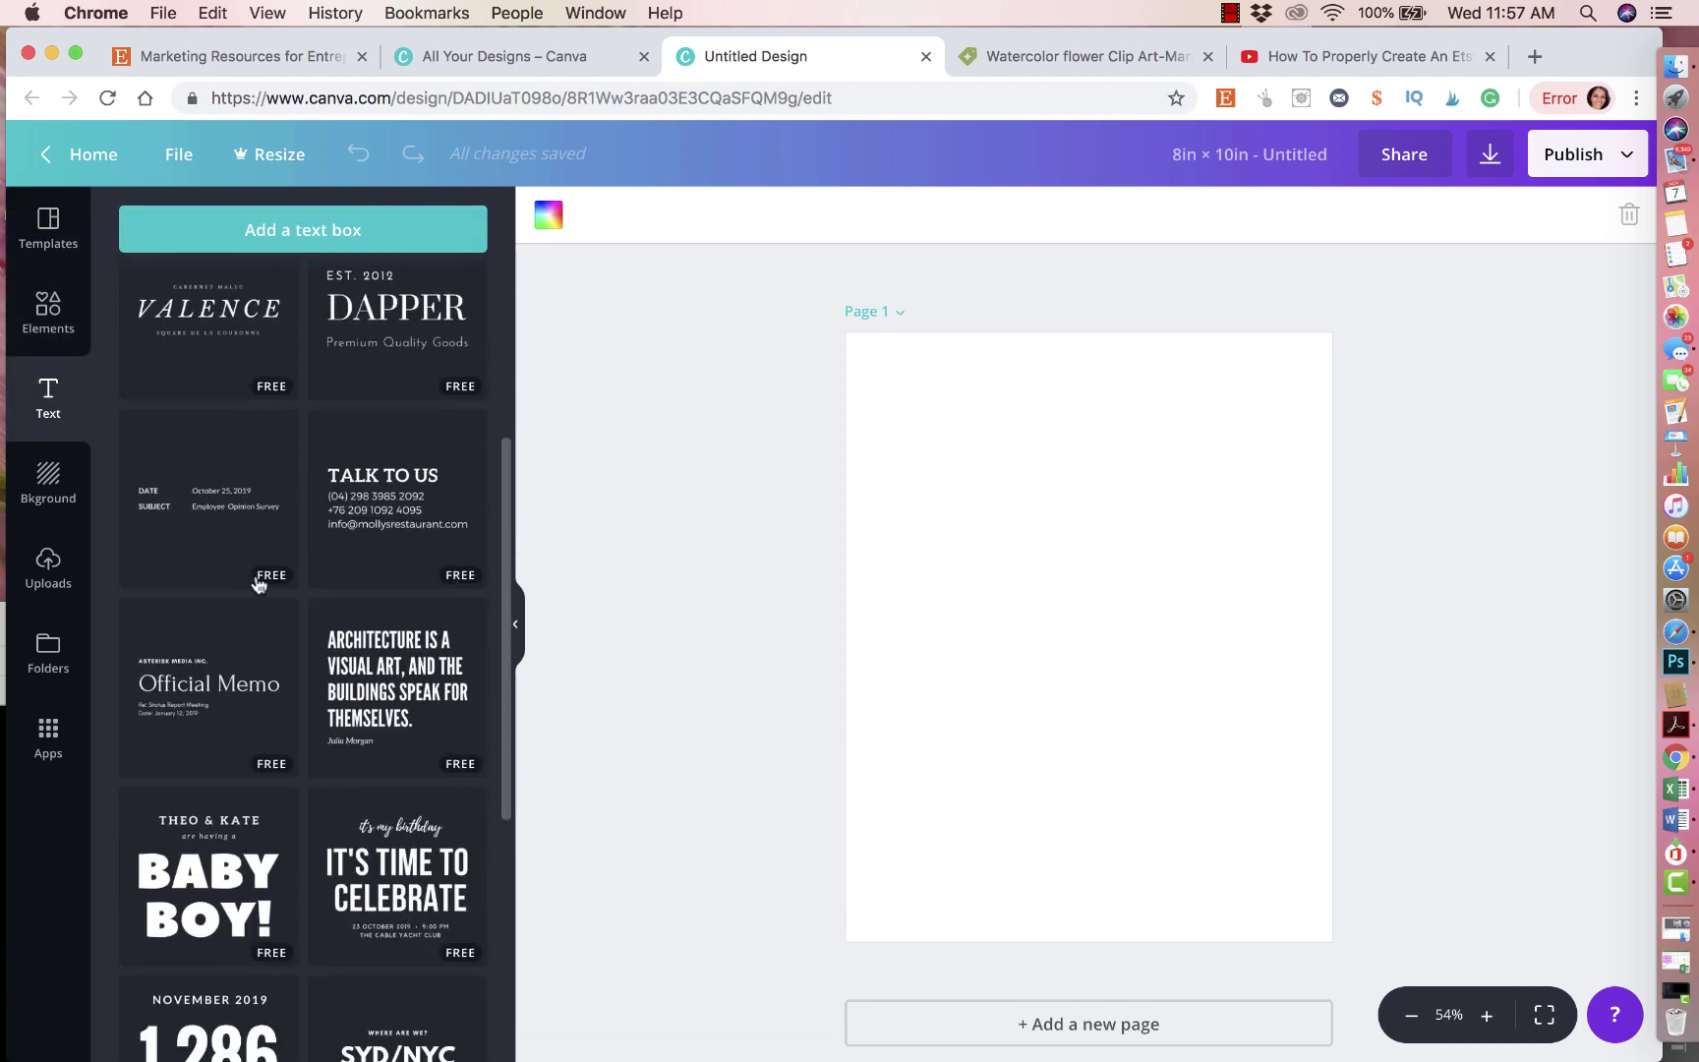
pyautogui.scroll(-6, 258, 584)
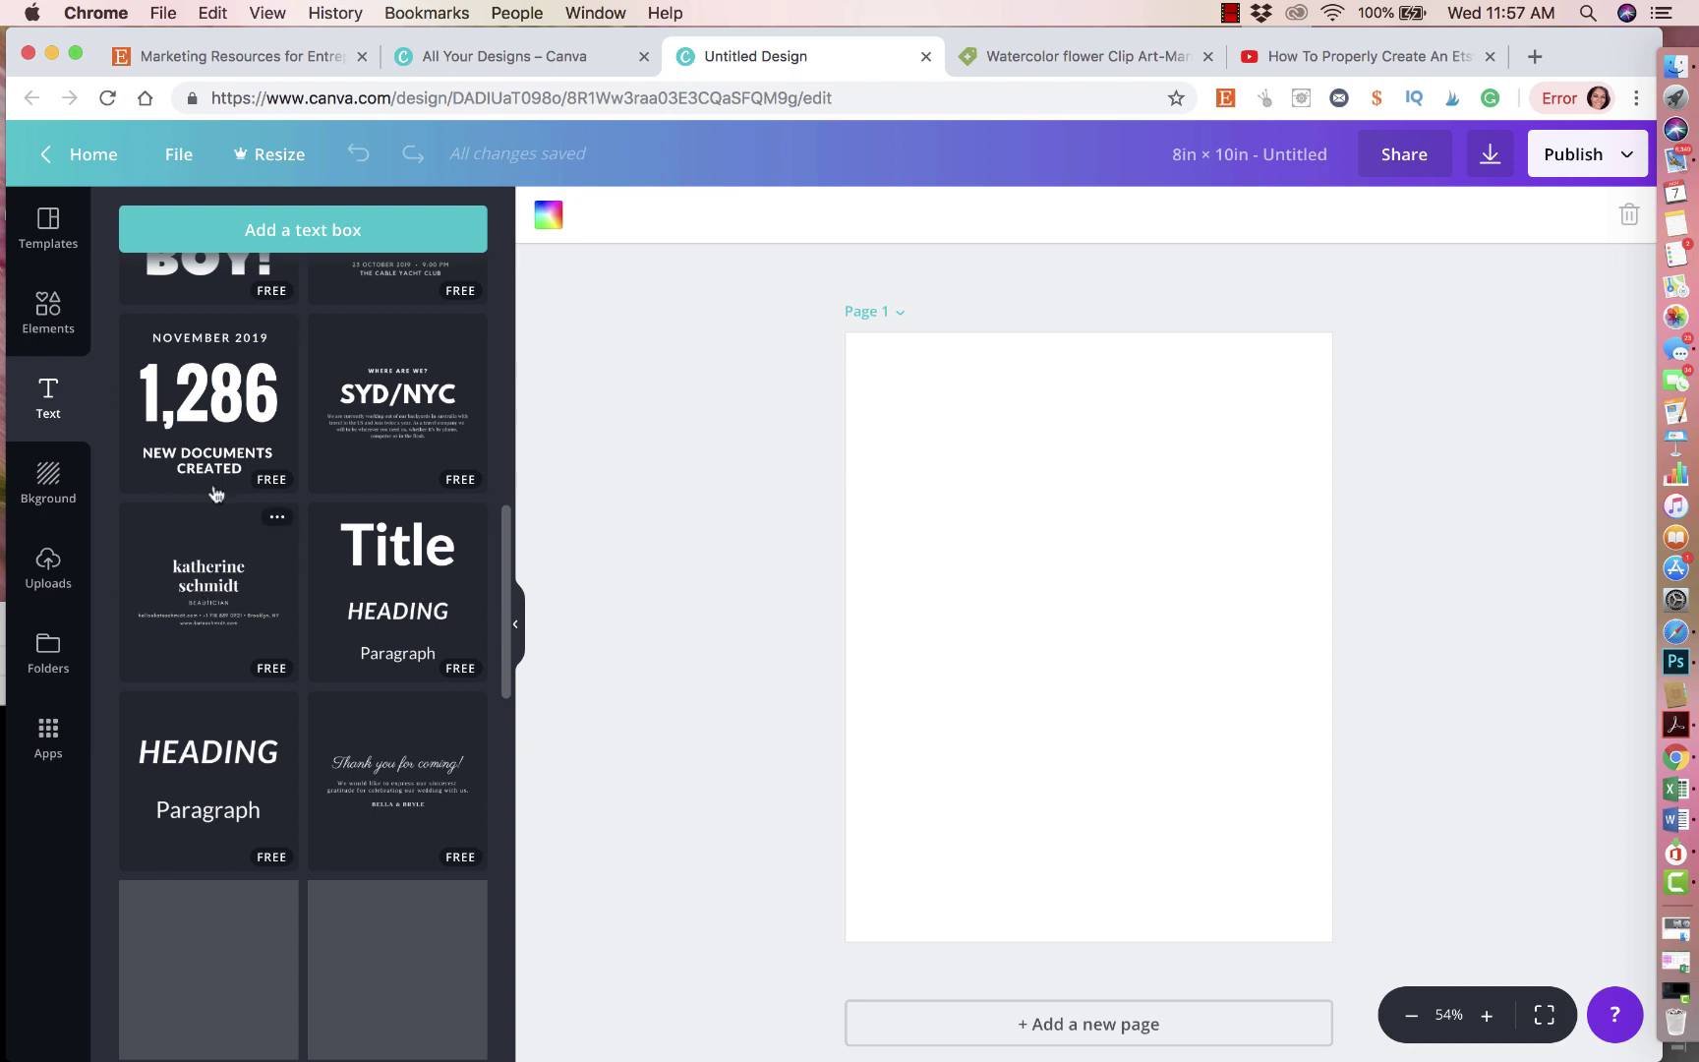
pyautogui.click(210, 403)
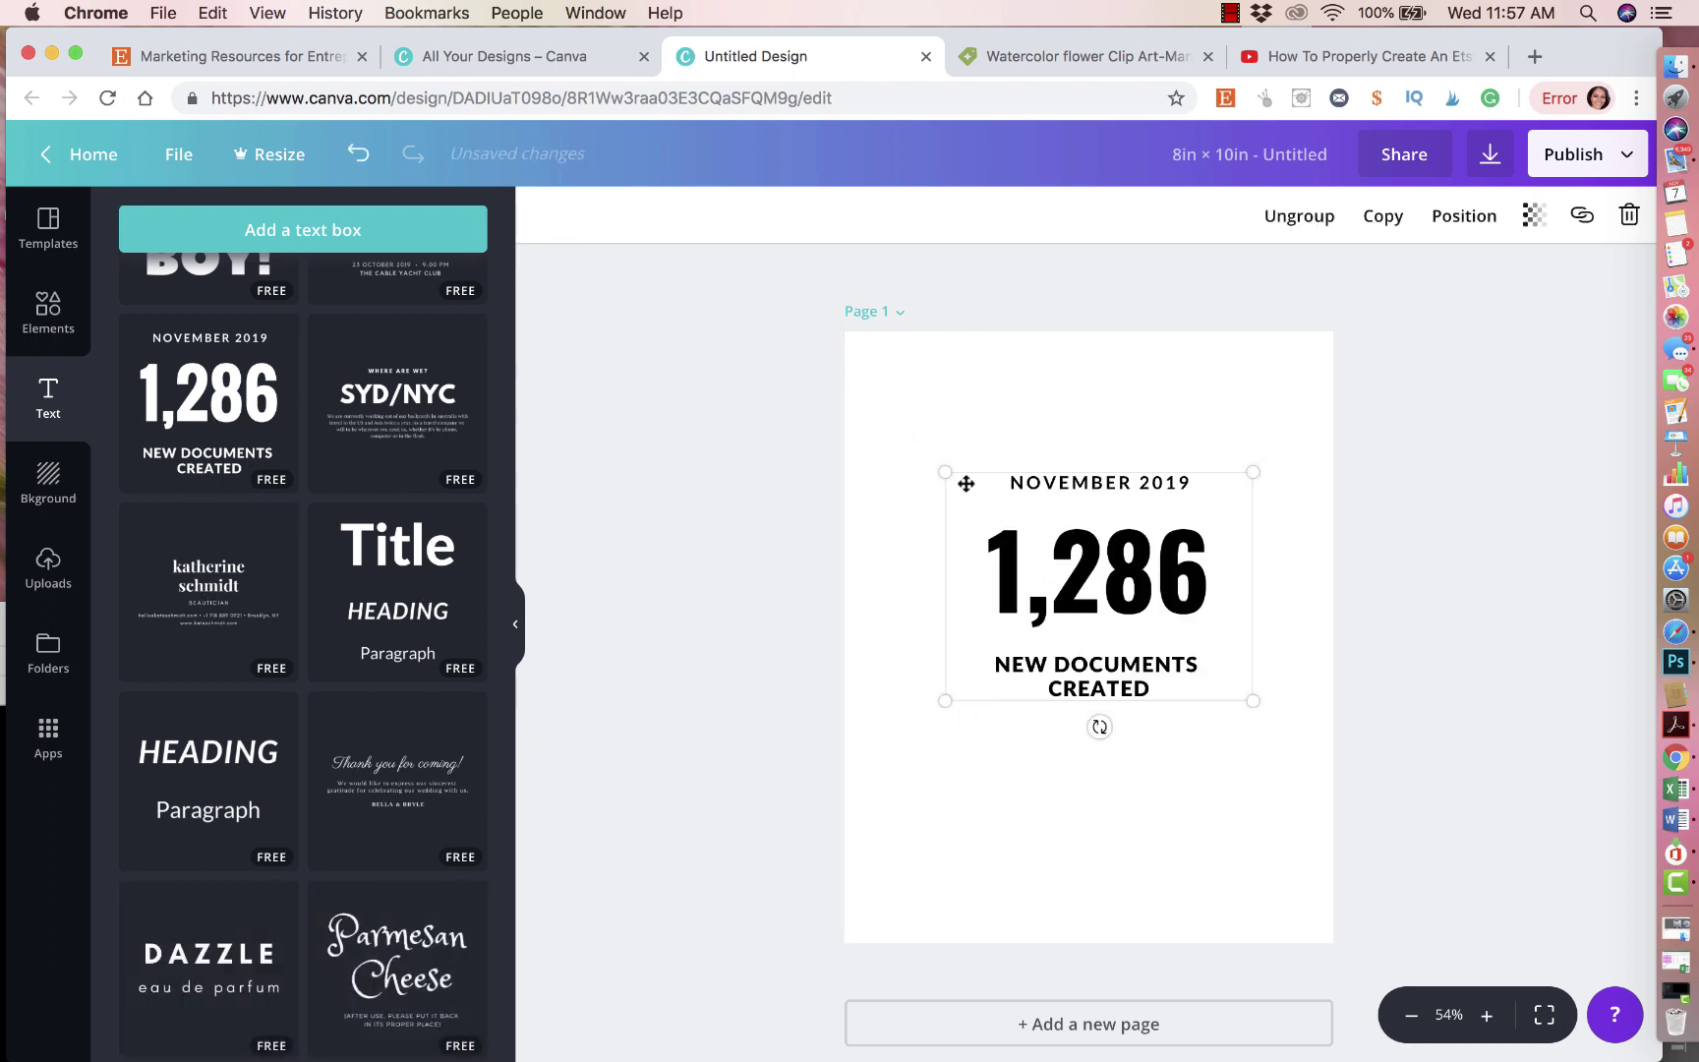
pyautogui.click(1583, 224)
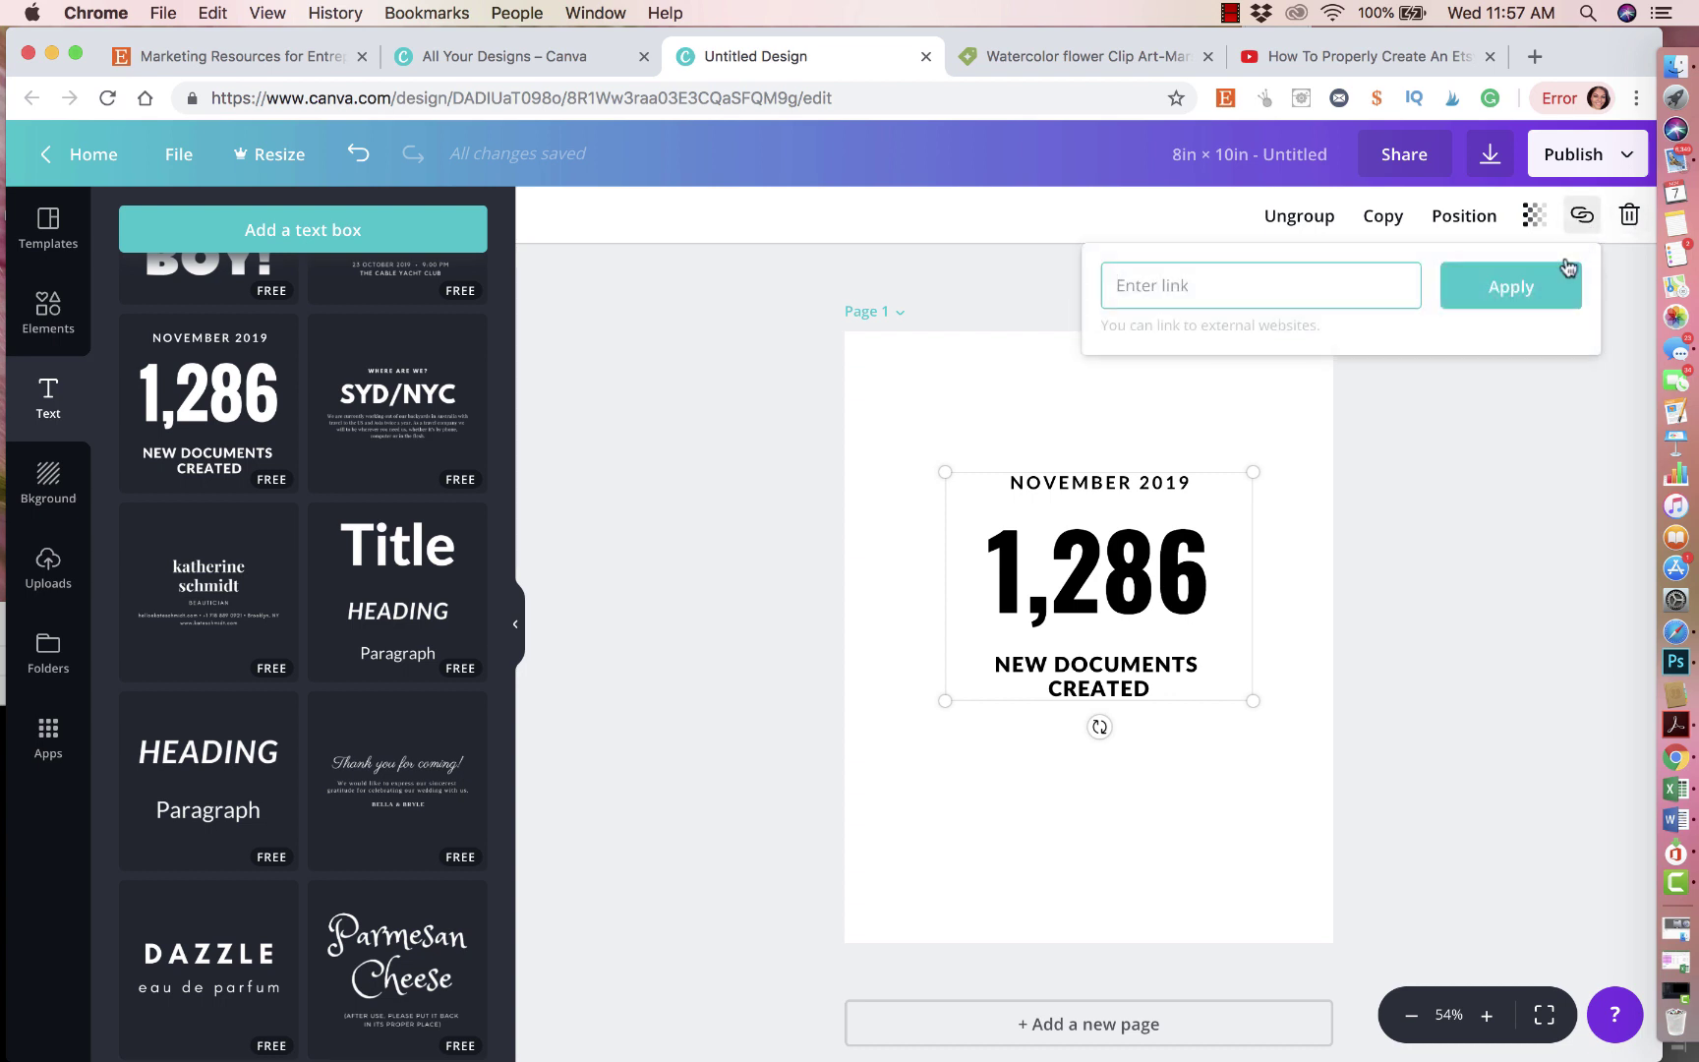
pyautogui.click(1393, 493)
pyautogui.click(1170, 536)
pyautogui.click(1629, 215)
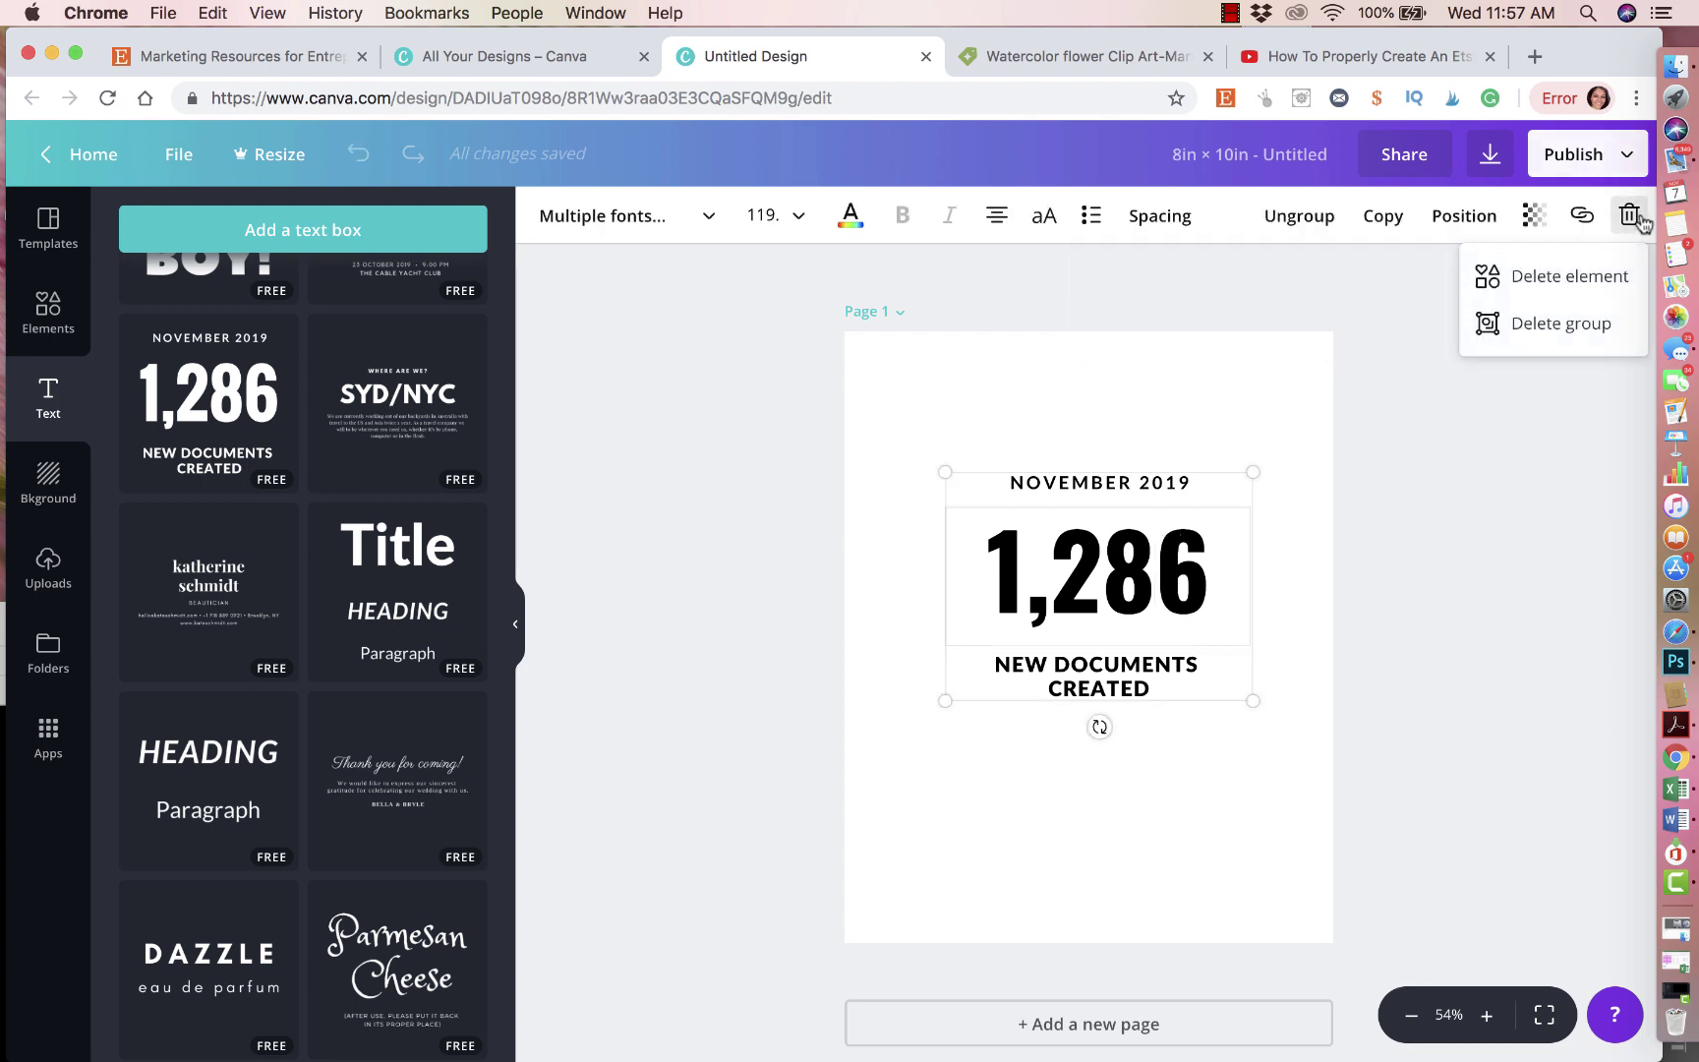
pyautogui.click(1569, 325)
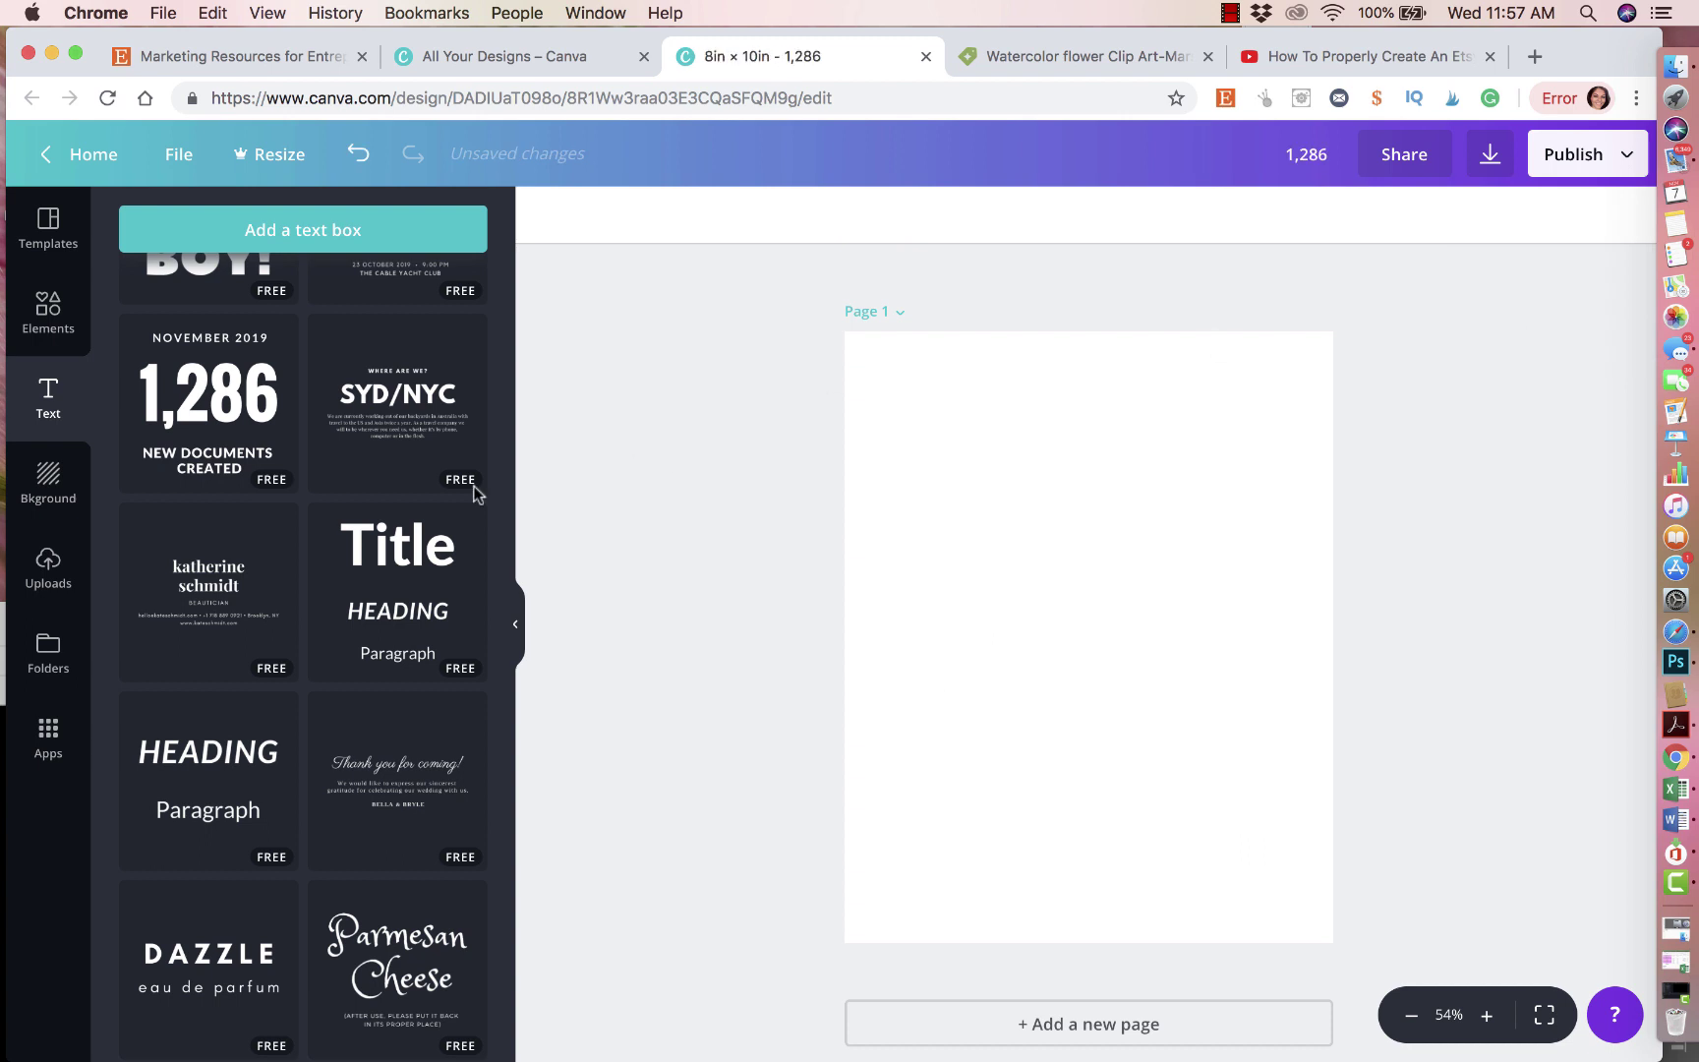
# Add a text box higher on the page reading 'Love Is' and 'Sweet' on two lines
pyautogui.click(272, 231)
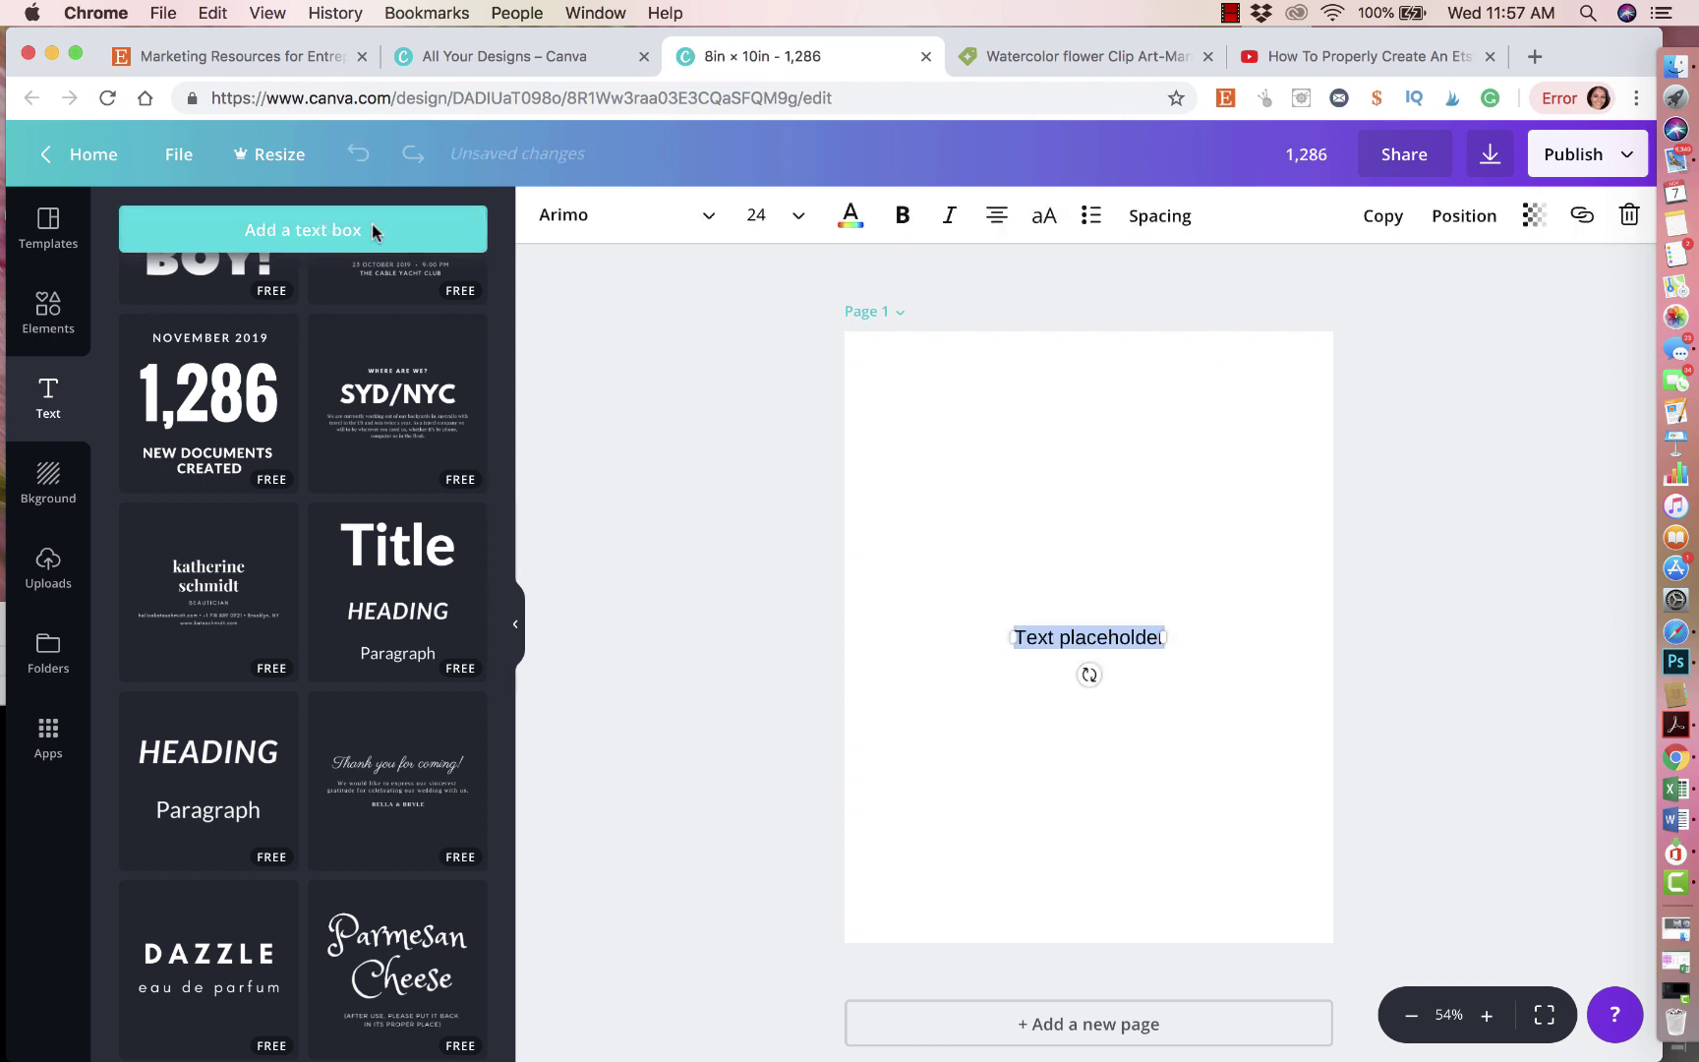
pyautogui.click(1155, 627)
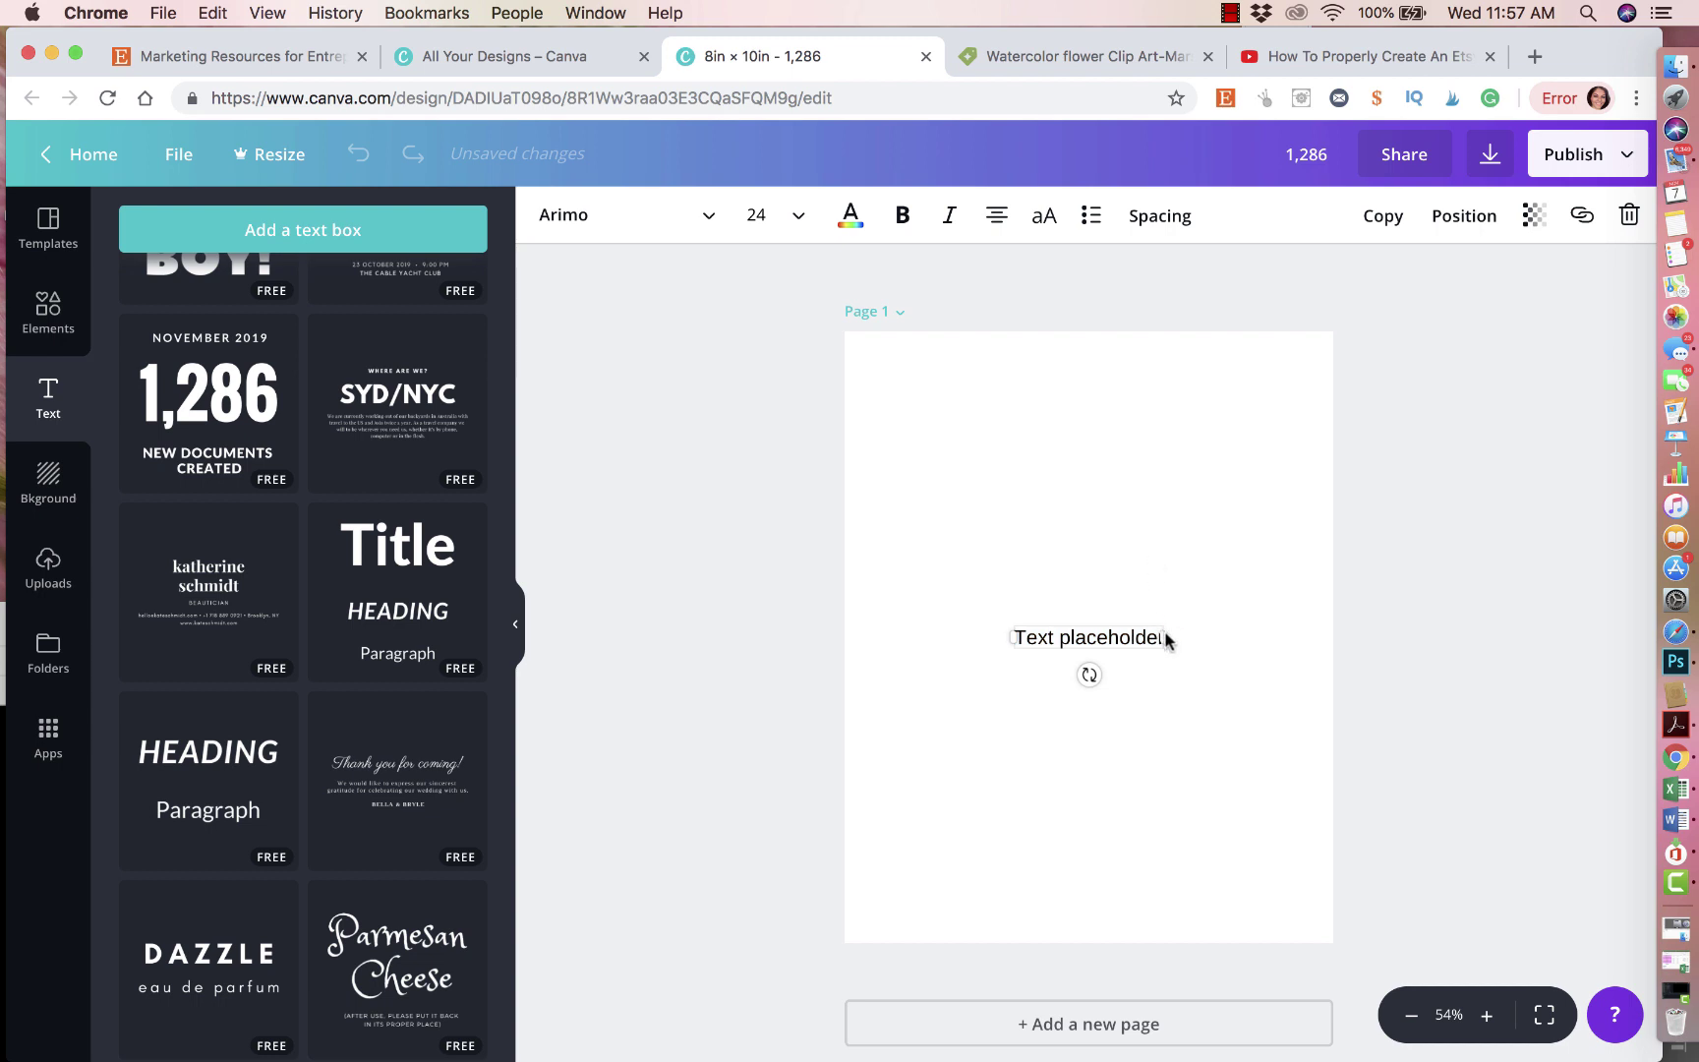
pyautogui.moveTo(1167, 639)
pyautogui.mouseDown()
pyautogui.moveTo(1225, 637)
pyautogui.moveTo(1197, 638)
pyautogui.mouseUp()
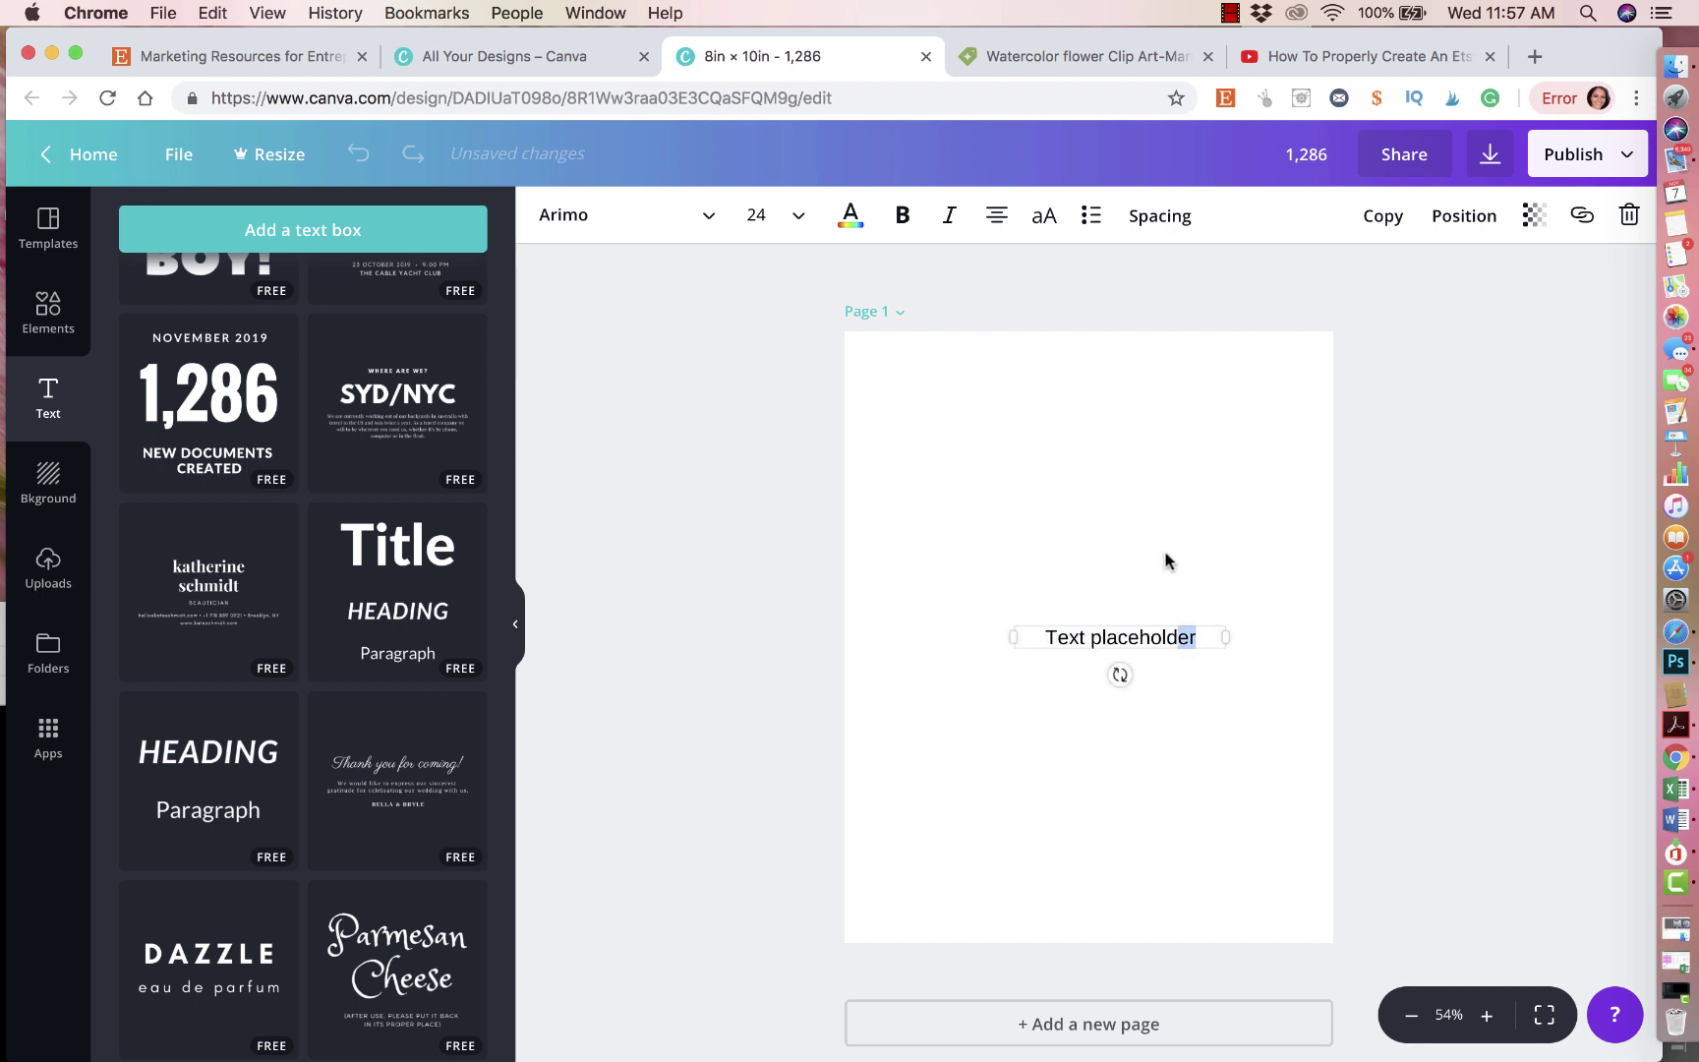
pyautogui.click(1048, 785)
pyautogui.moveTo(1089, 649); pyautogui.dragTo(1067, 543)
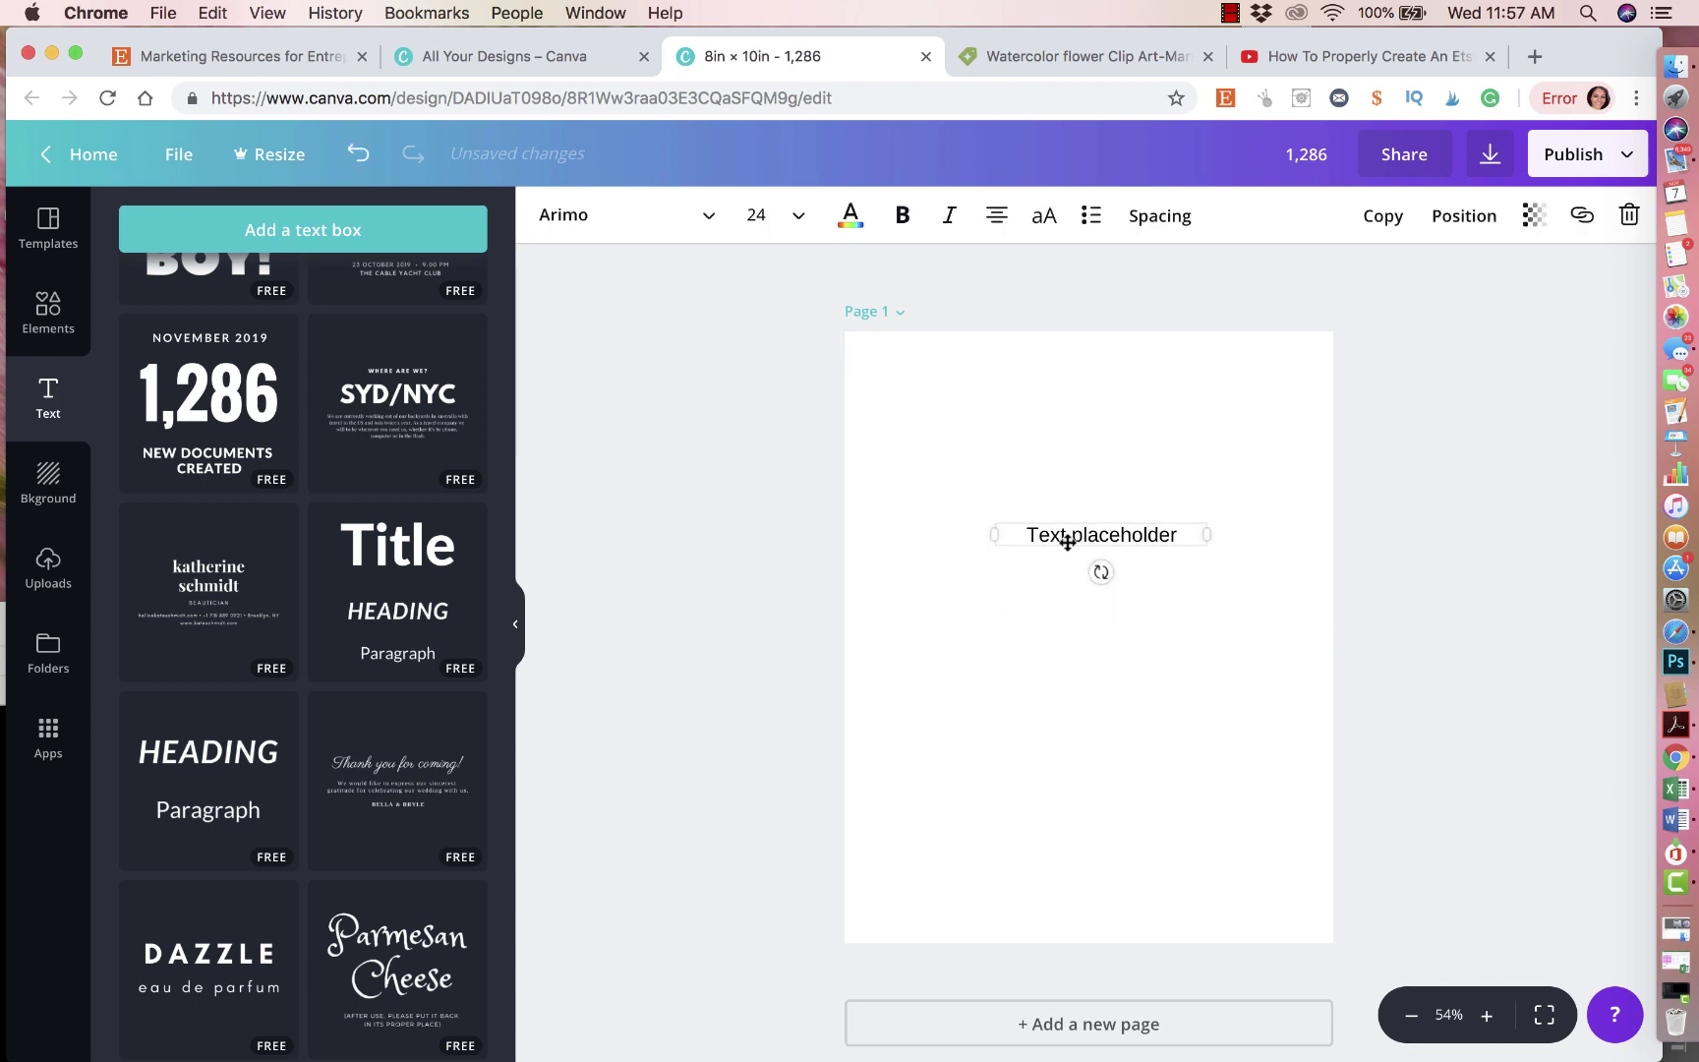
pyautogui.click(1067, 541)
pyautogui.write('Love Is')
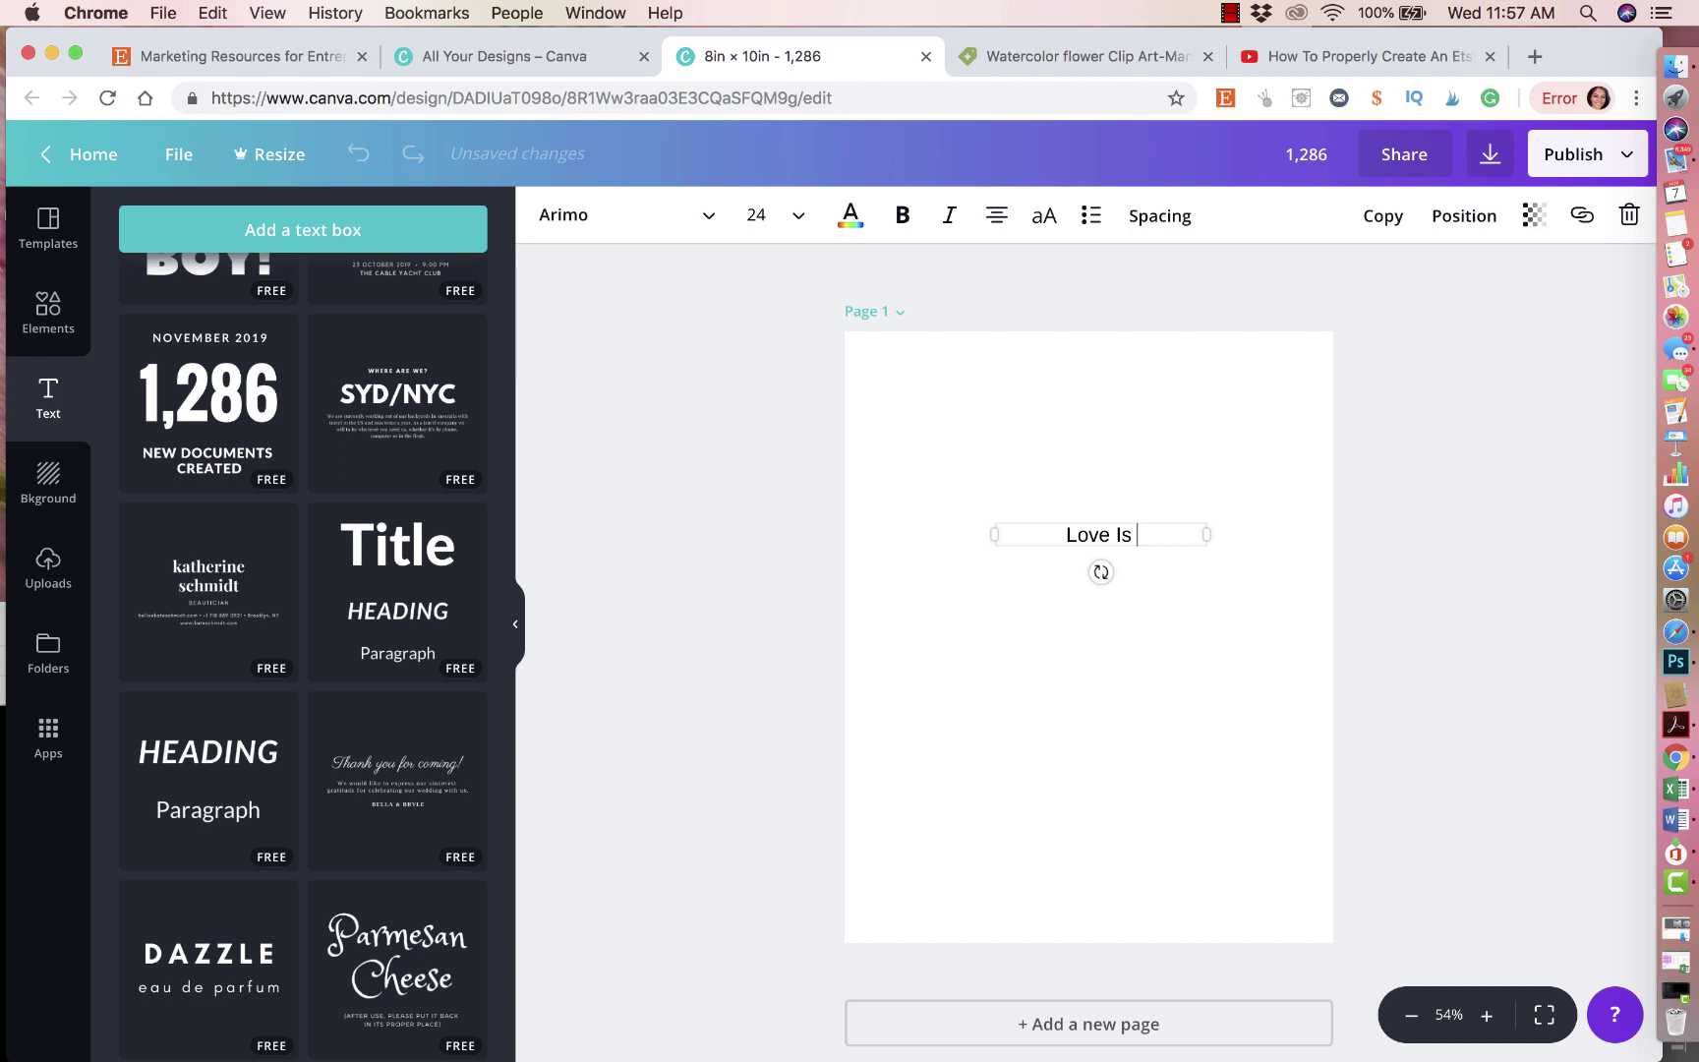
pyautogui.press('Return')
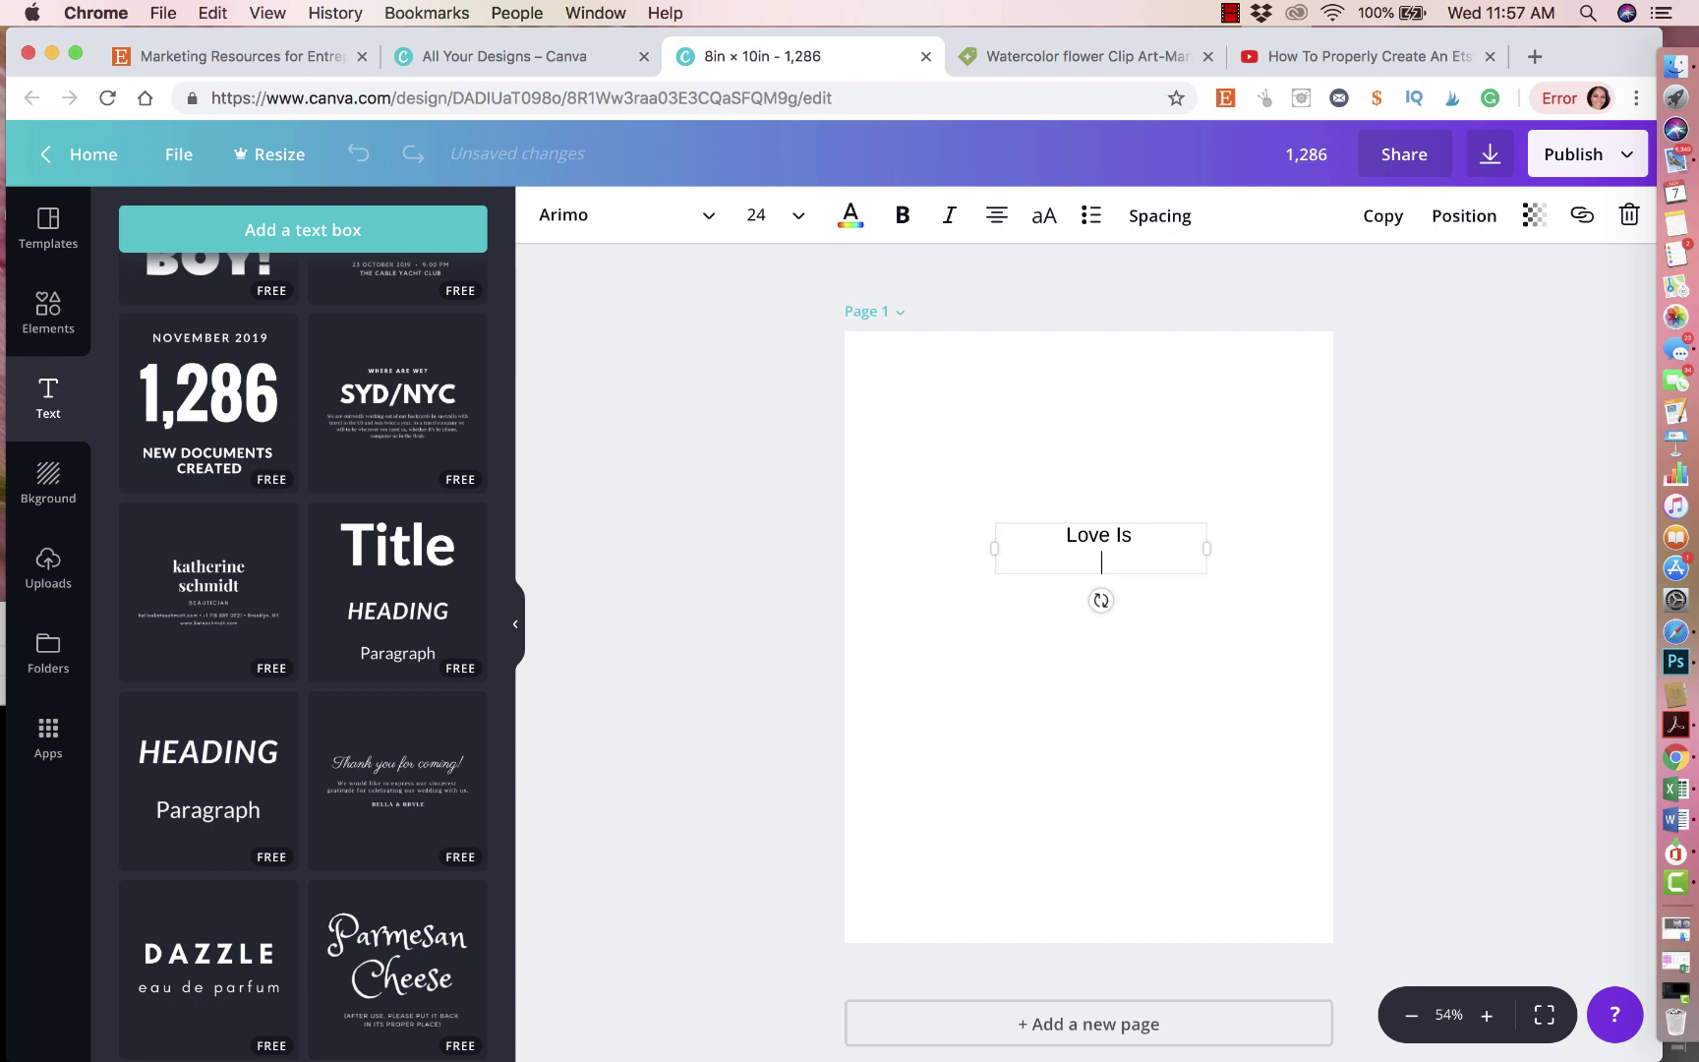
pyautogui.write('Sweet')
# Set the title to size 80 and widen its box so 'Love Is' fits on one line
pyautogui.moveTo(1144, 564); pyautogui.dragTo(1036, 530)
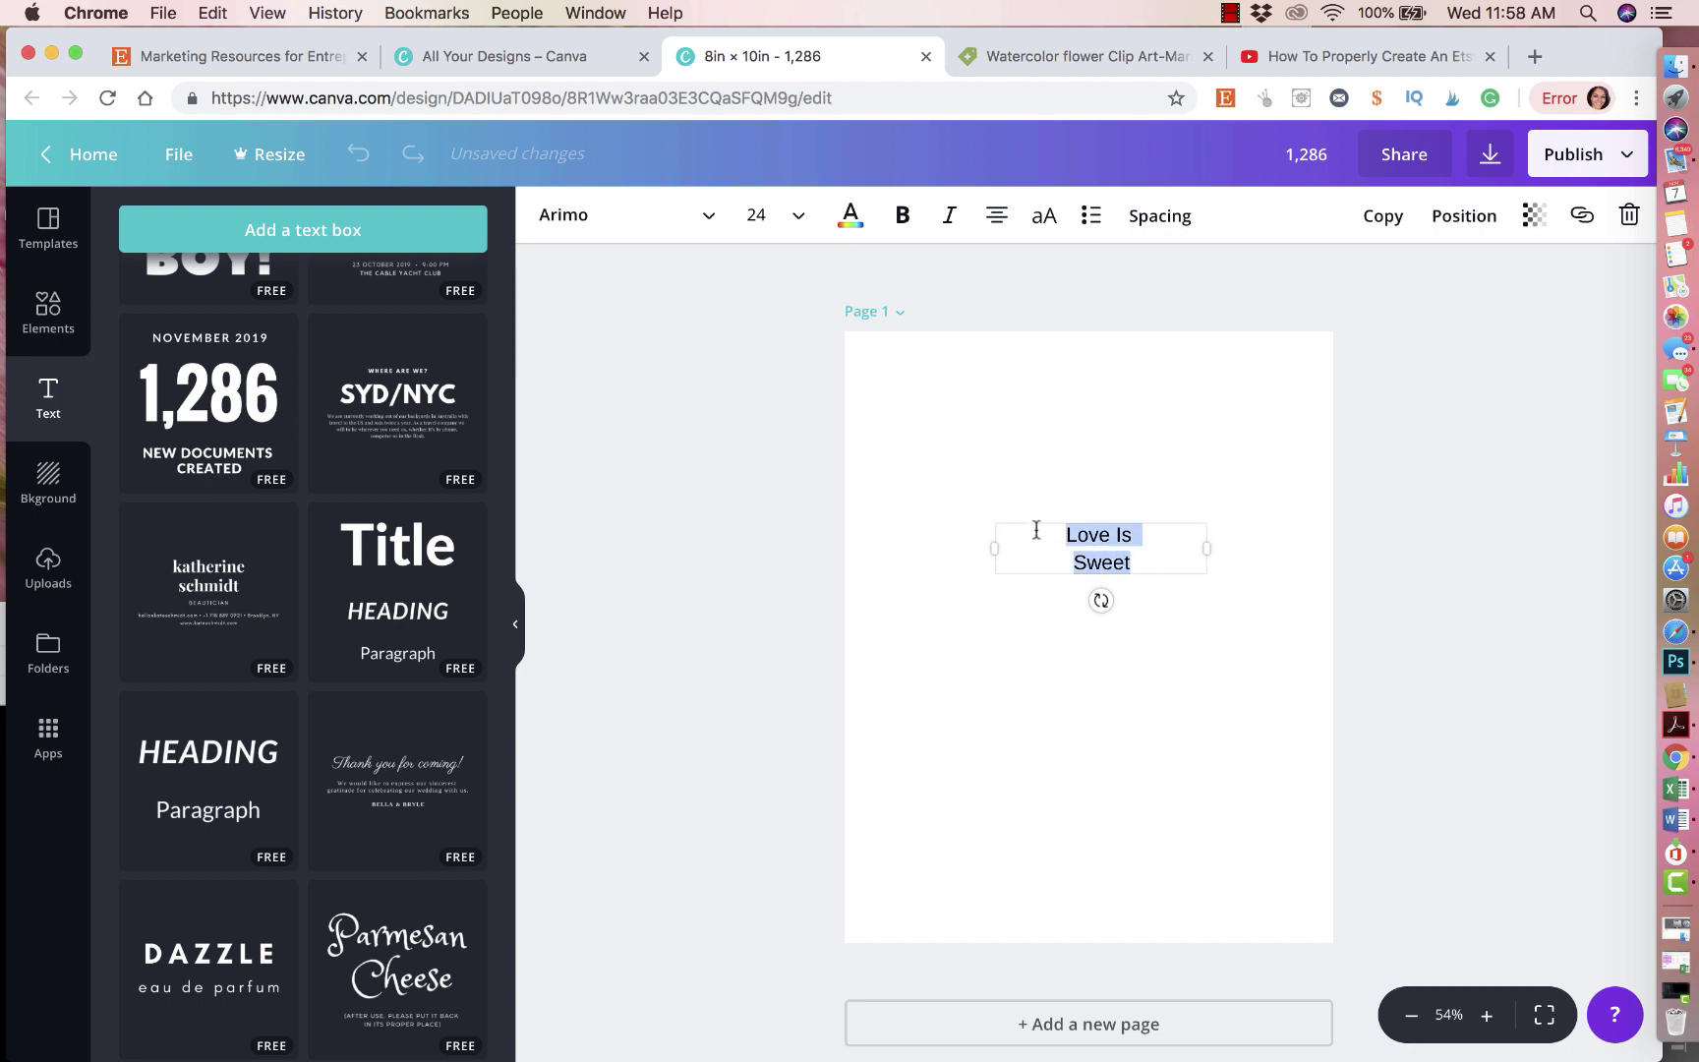
pyautogui.click(795, 217)
pyautogui.scroll(-5, 792, 443)
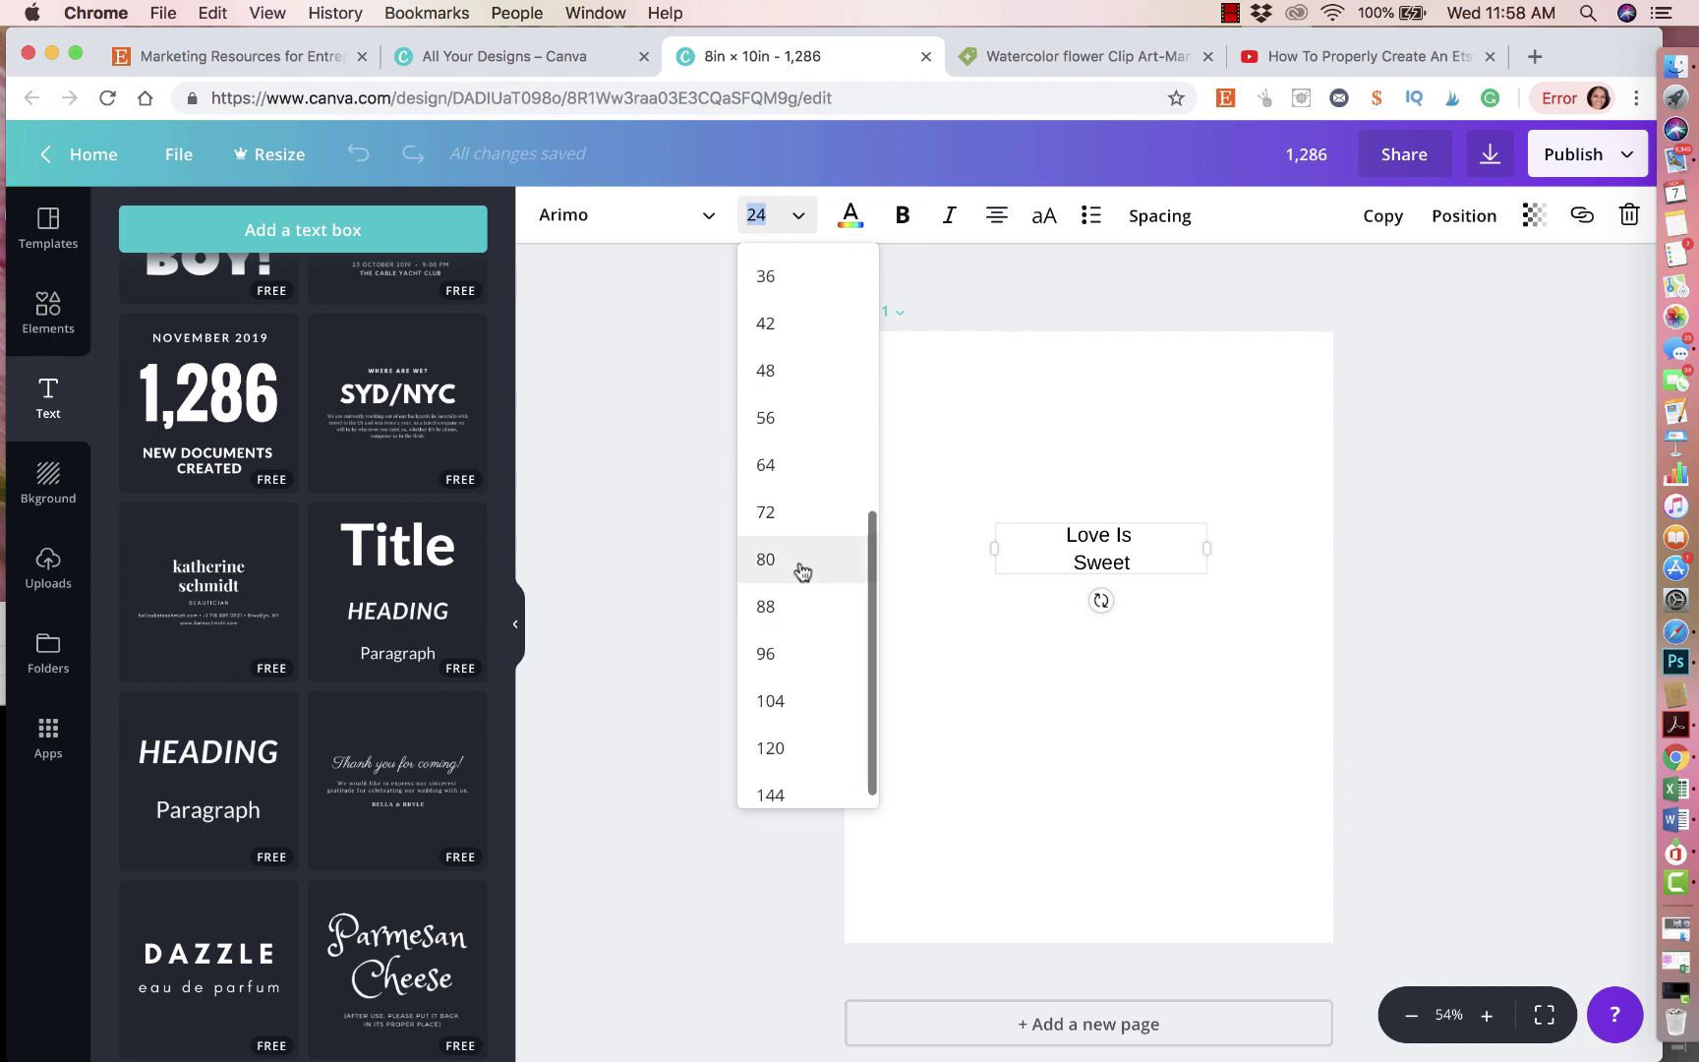
pyautogui.click(800, 570)
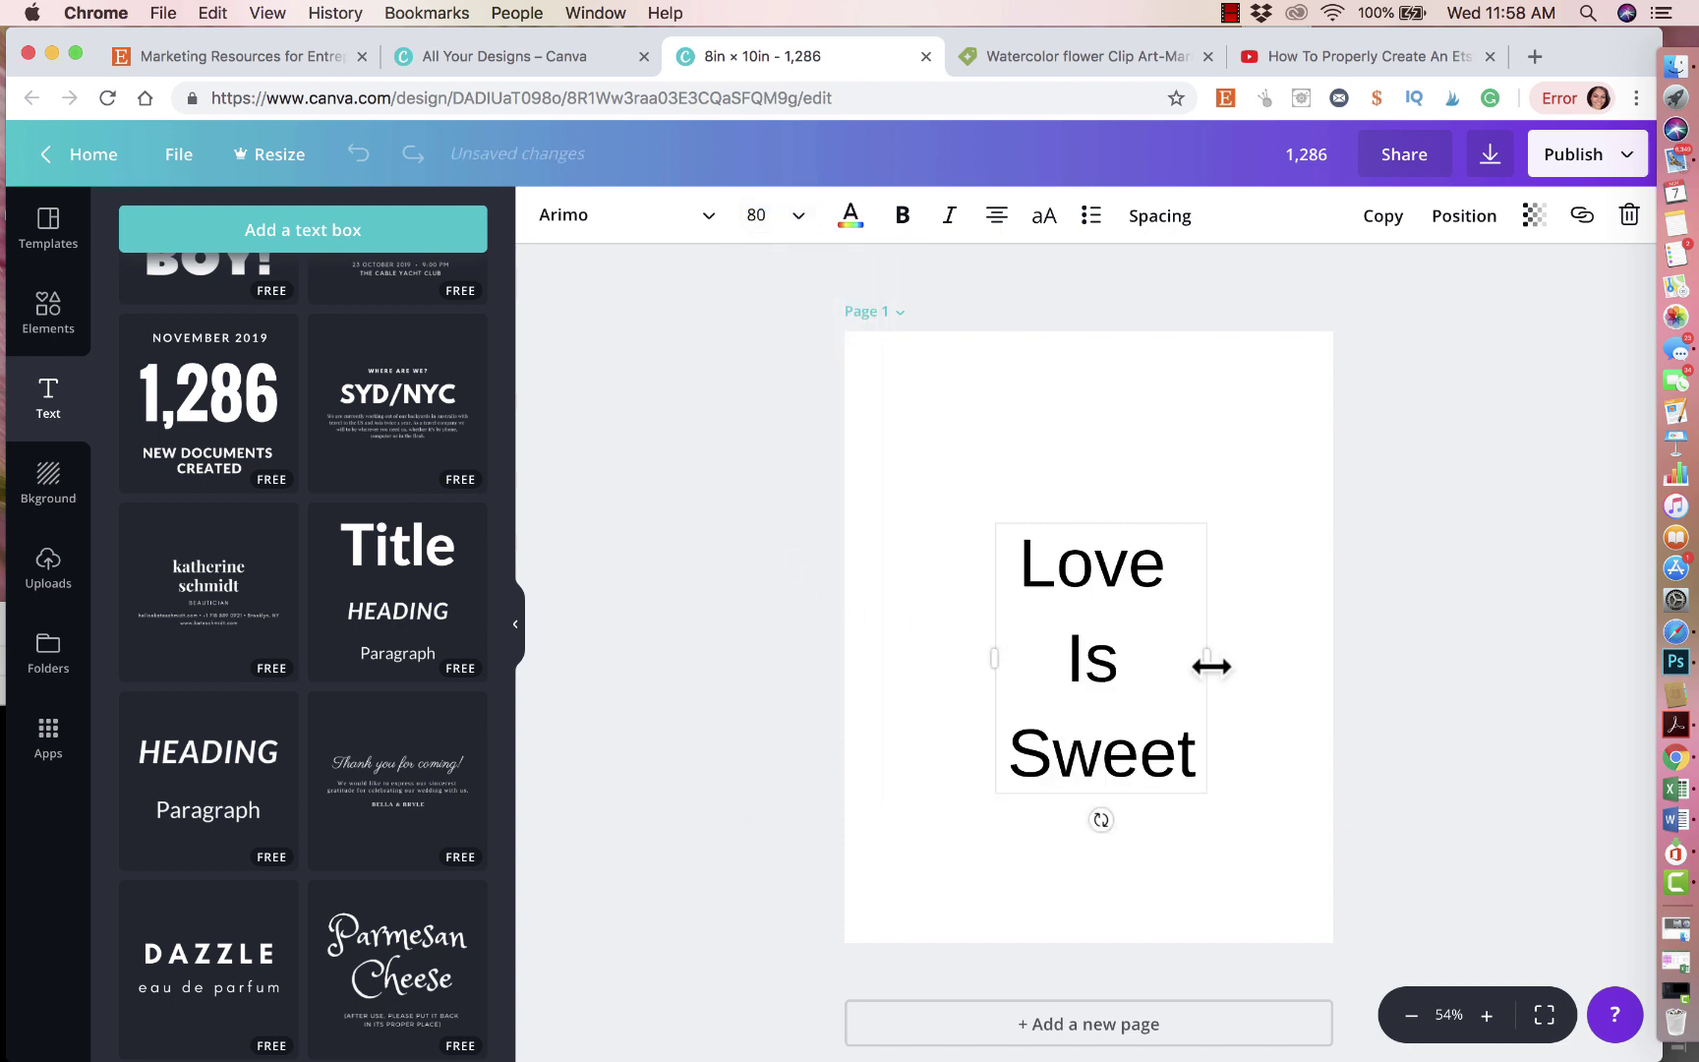
pyautogui.moveTo(1208, 659); pyautogui.dragTo(1258, 656)
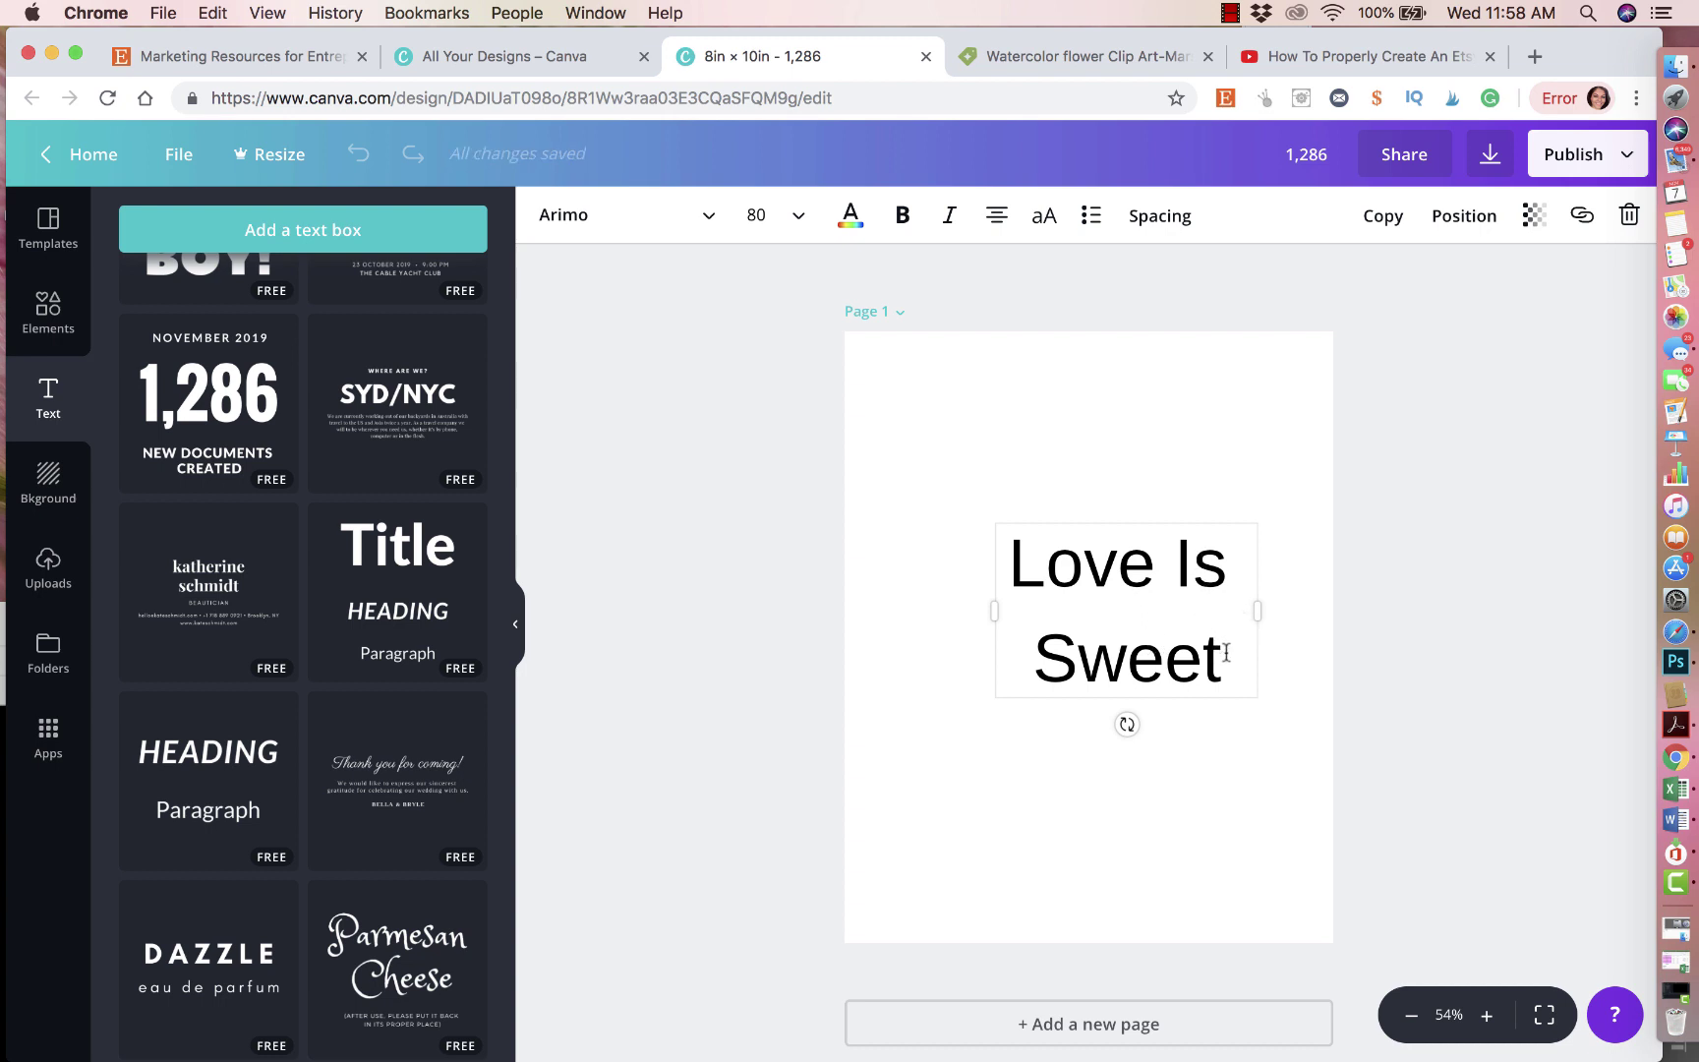
pyautogui.moveTo(1227, 652); pyautogui.dragTo(983, 542)
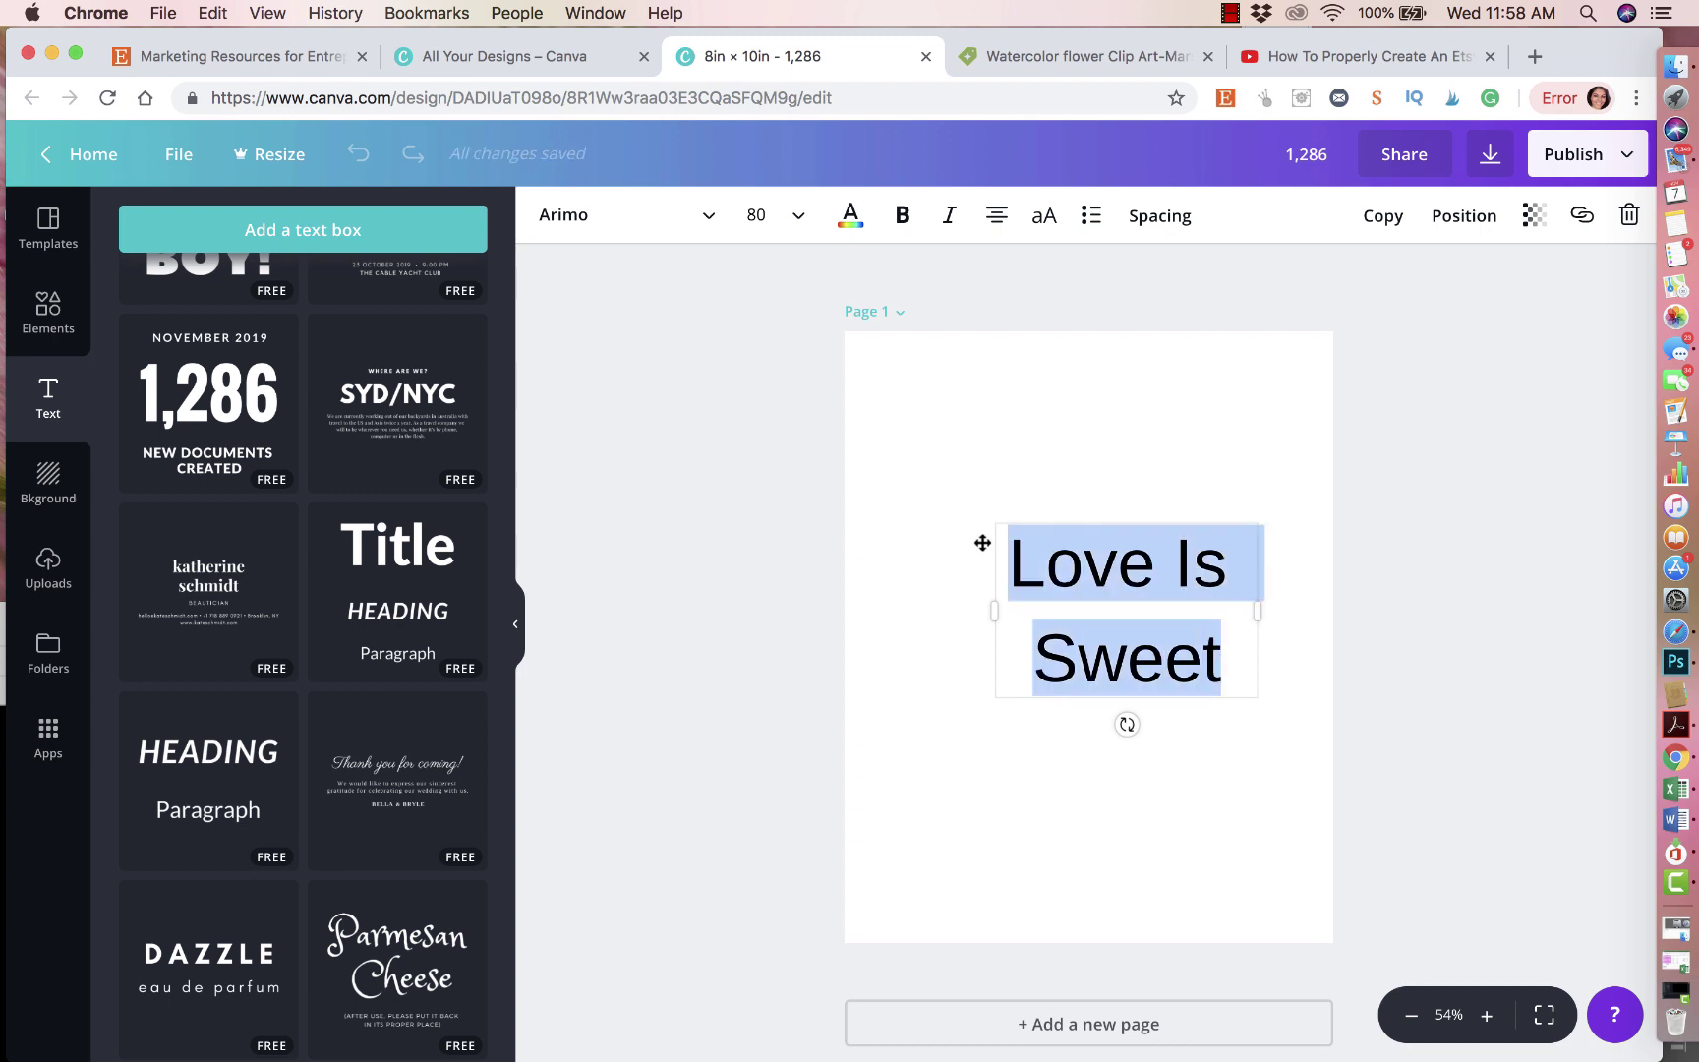
# Try the Clicker Script and AdBhashitha fonts on the Love Is Sweet title
pyautogui.click(700, 216)
pyautogui.scroll(-10, 677, 462)
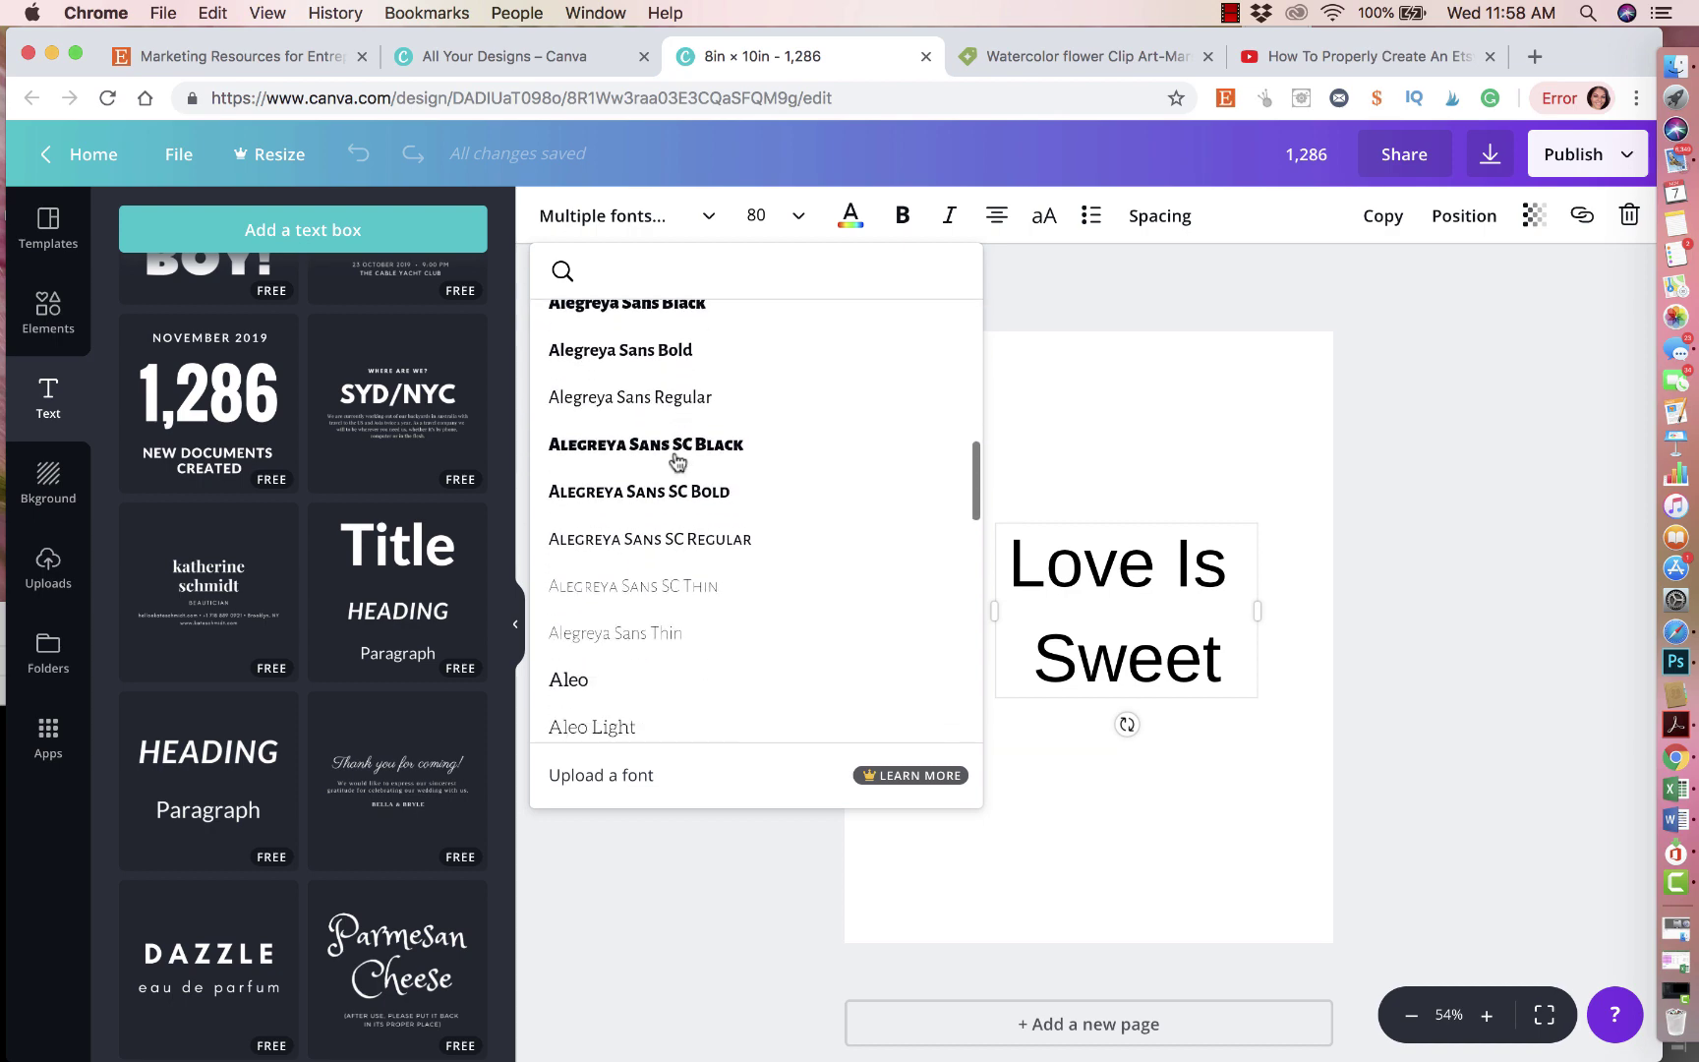
pyautogui.scroll(-20, 678, 460)
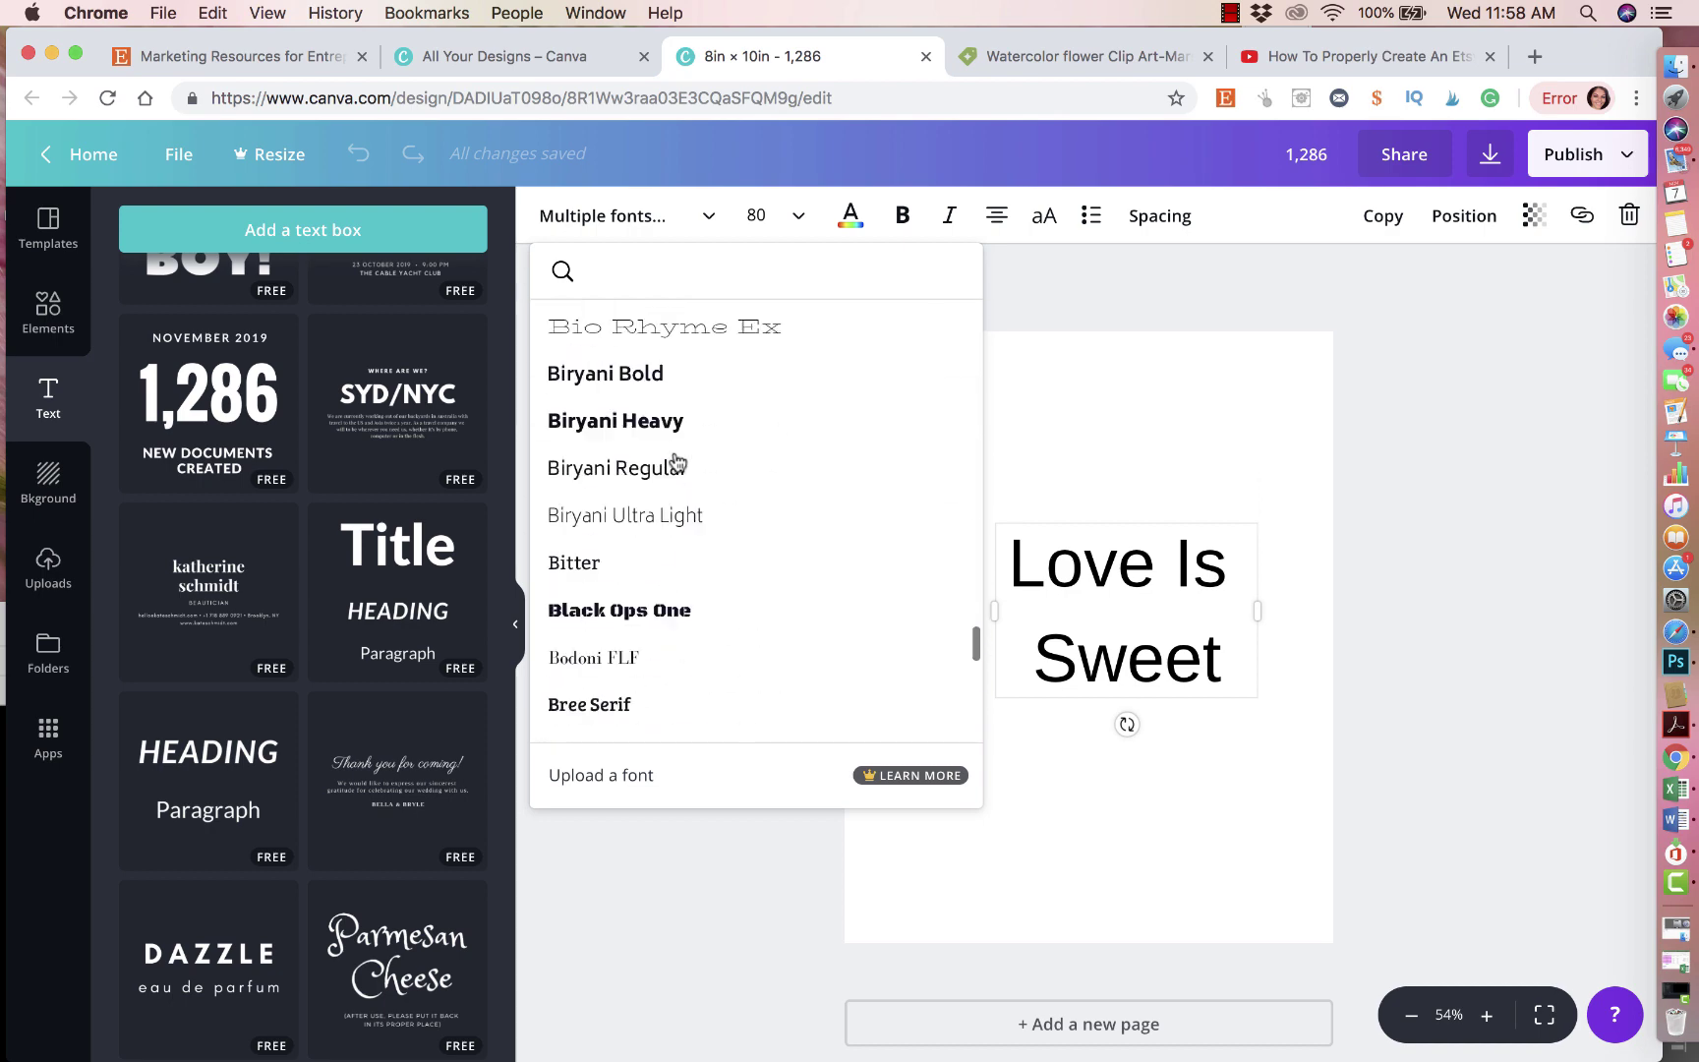
pyautogui.scroll(-20, 678, 463)
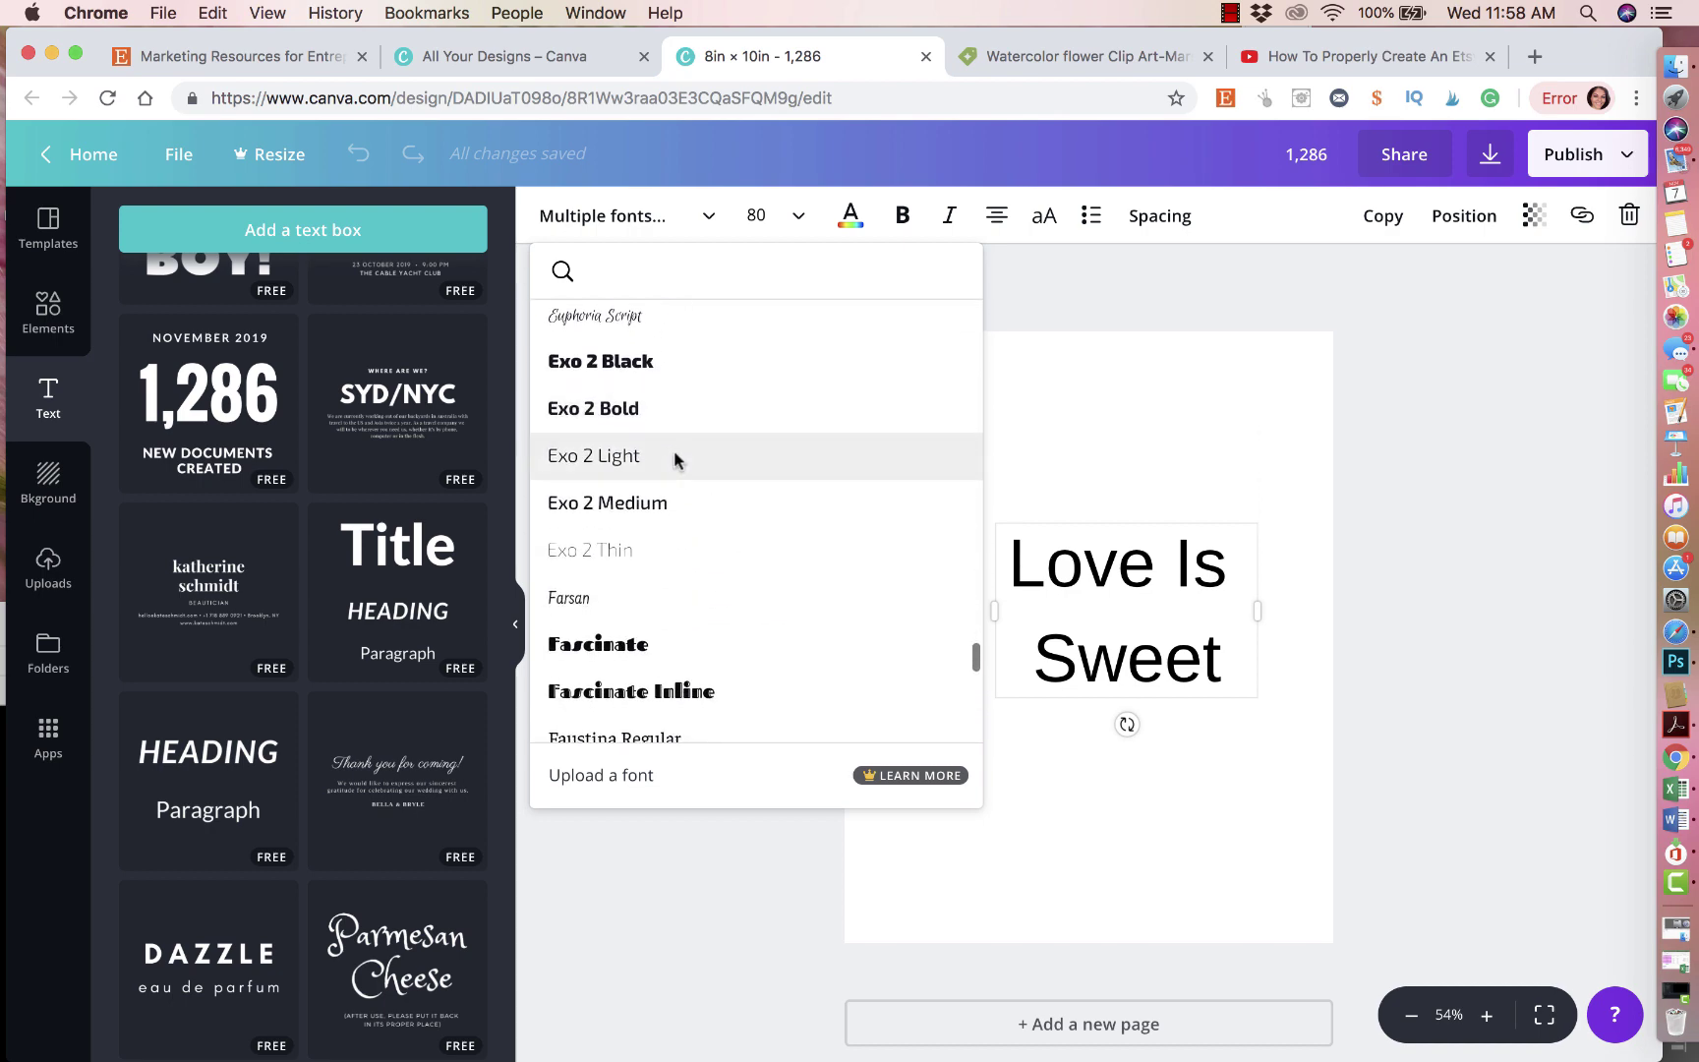
pyautogui.scroll(15, 674, 458)
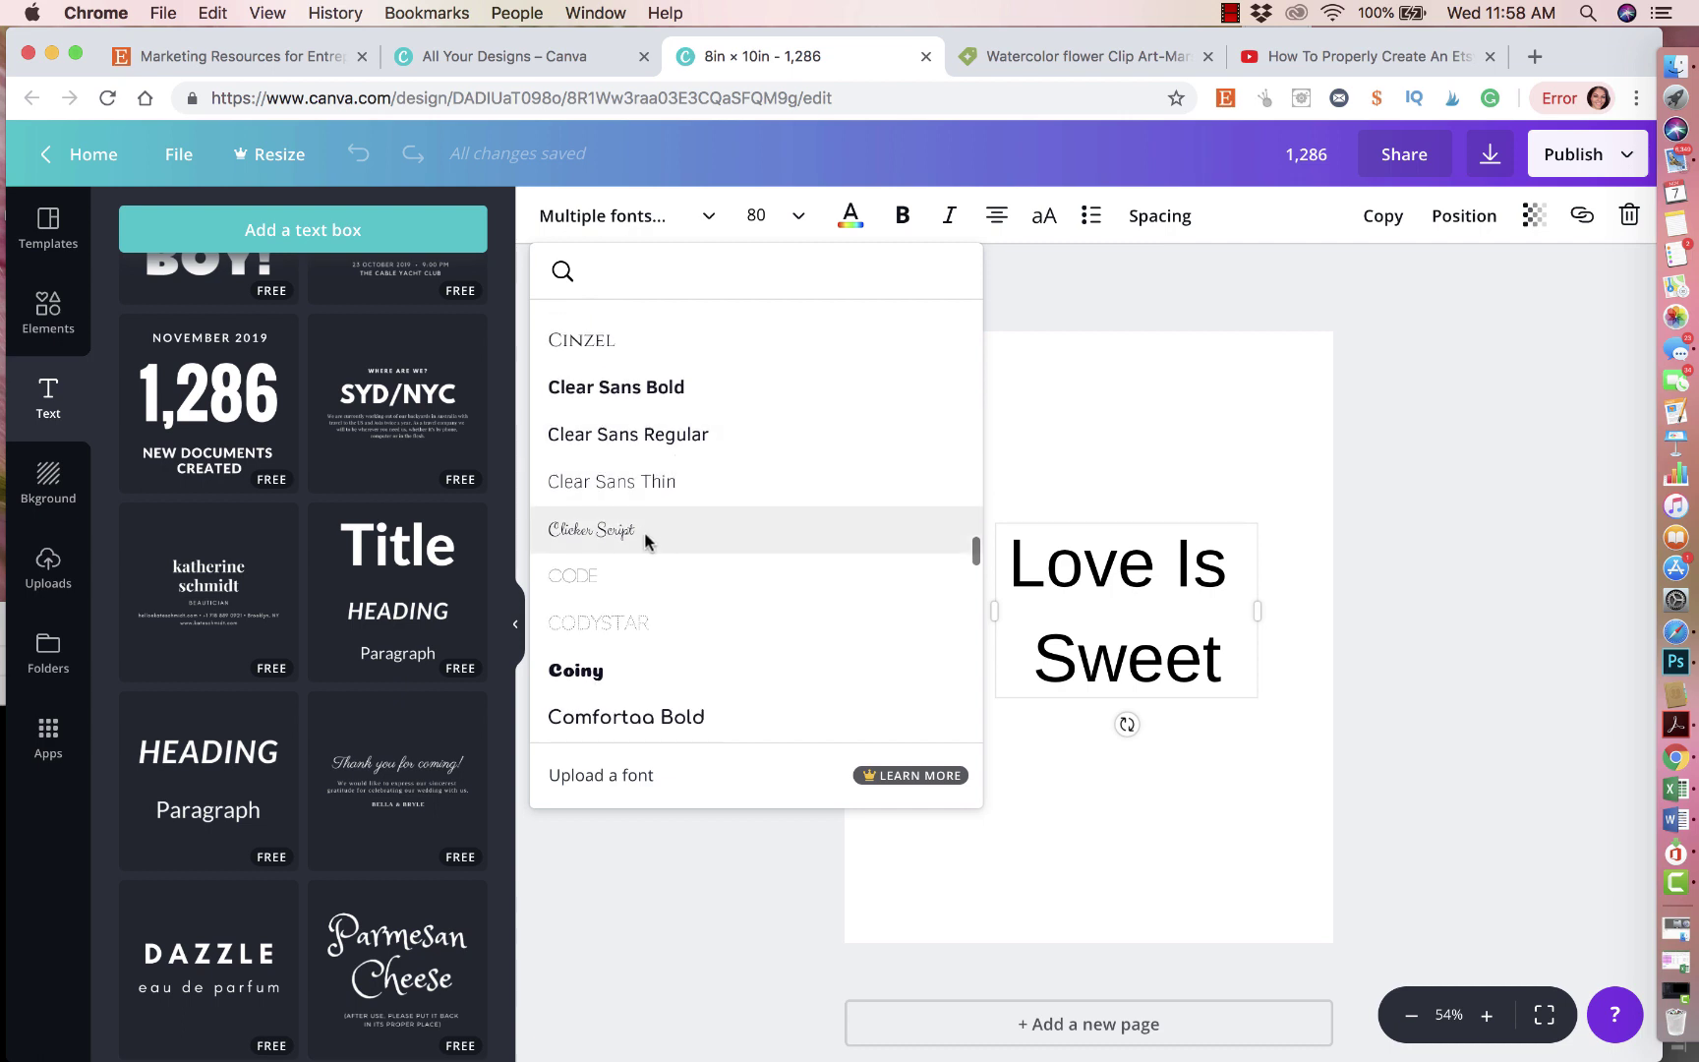
pyautogui.click(644, 531)
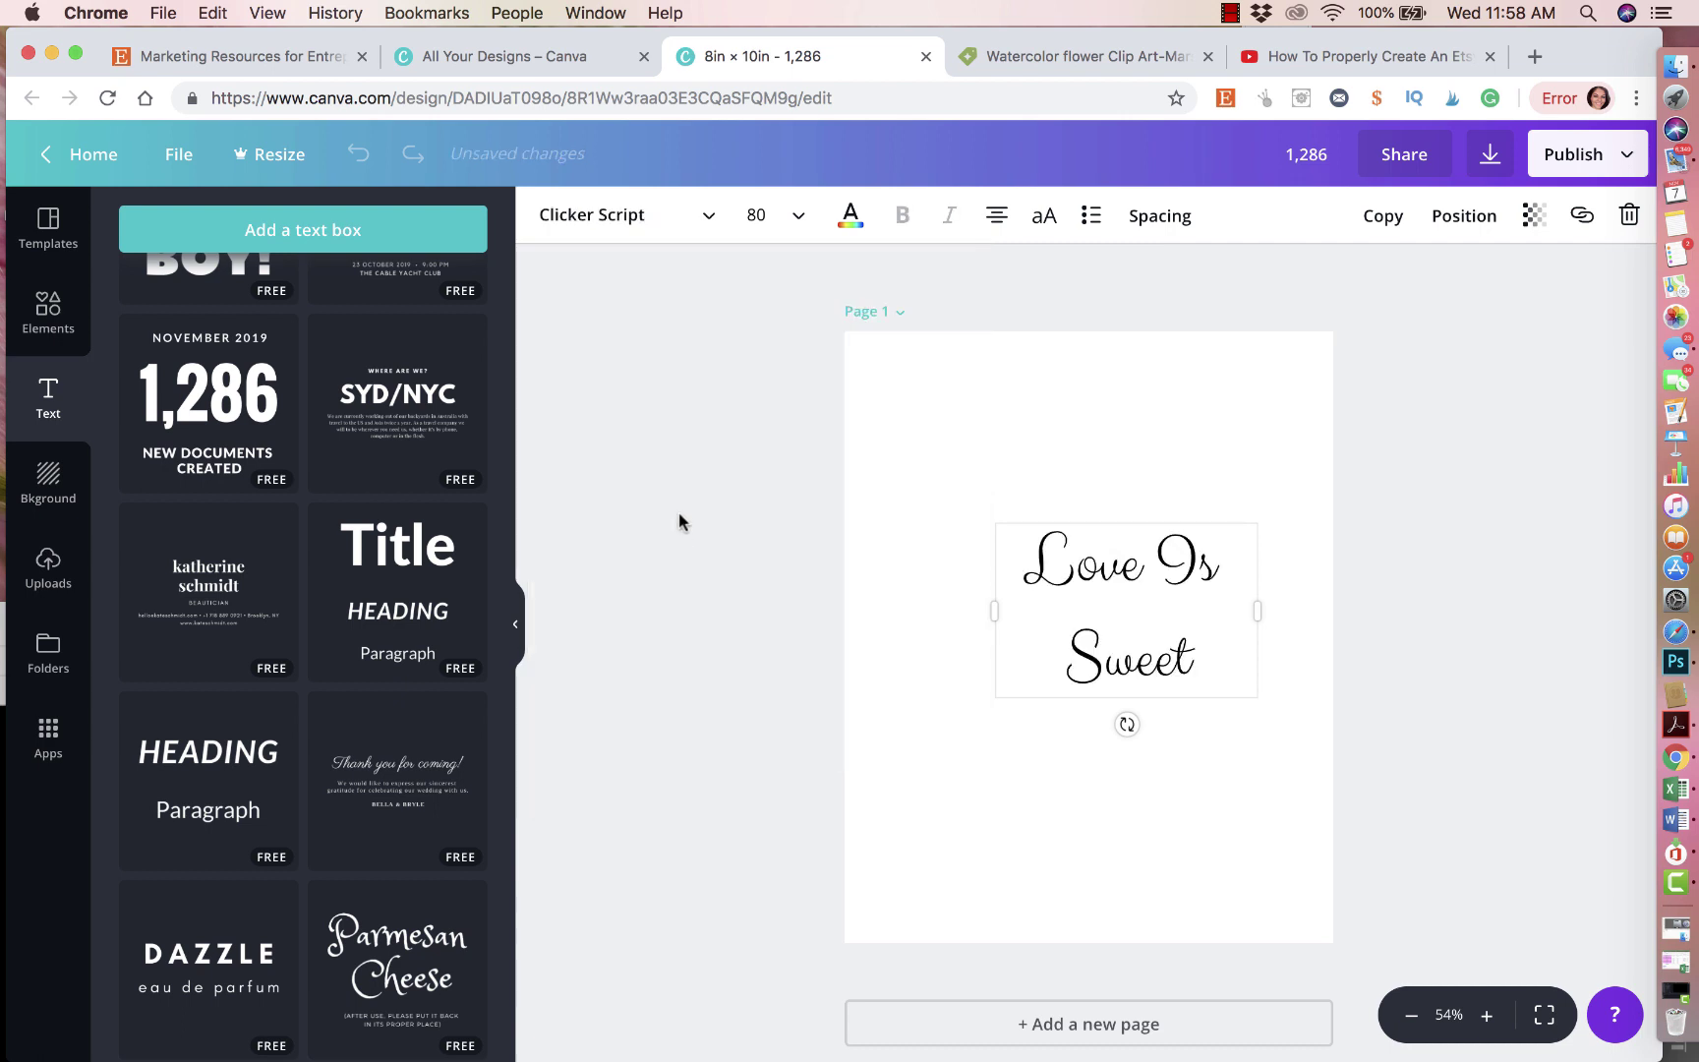
pyautogui.click(705, 220)
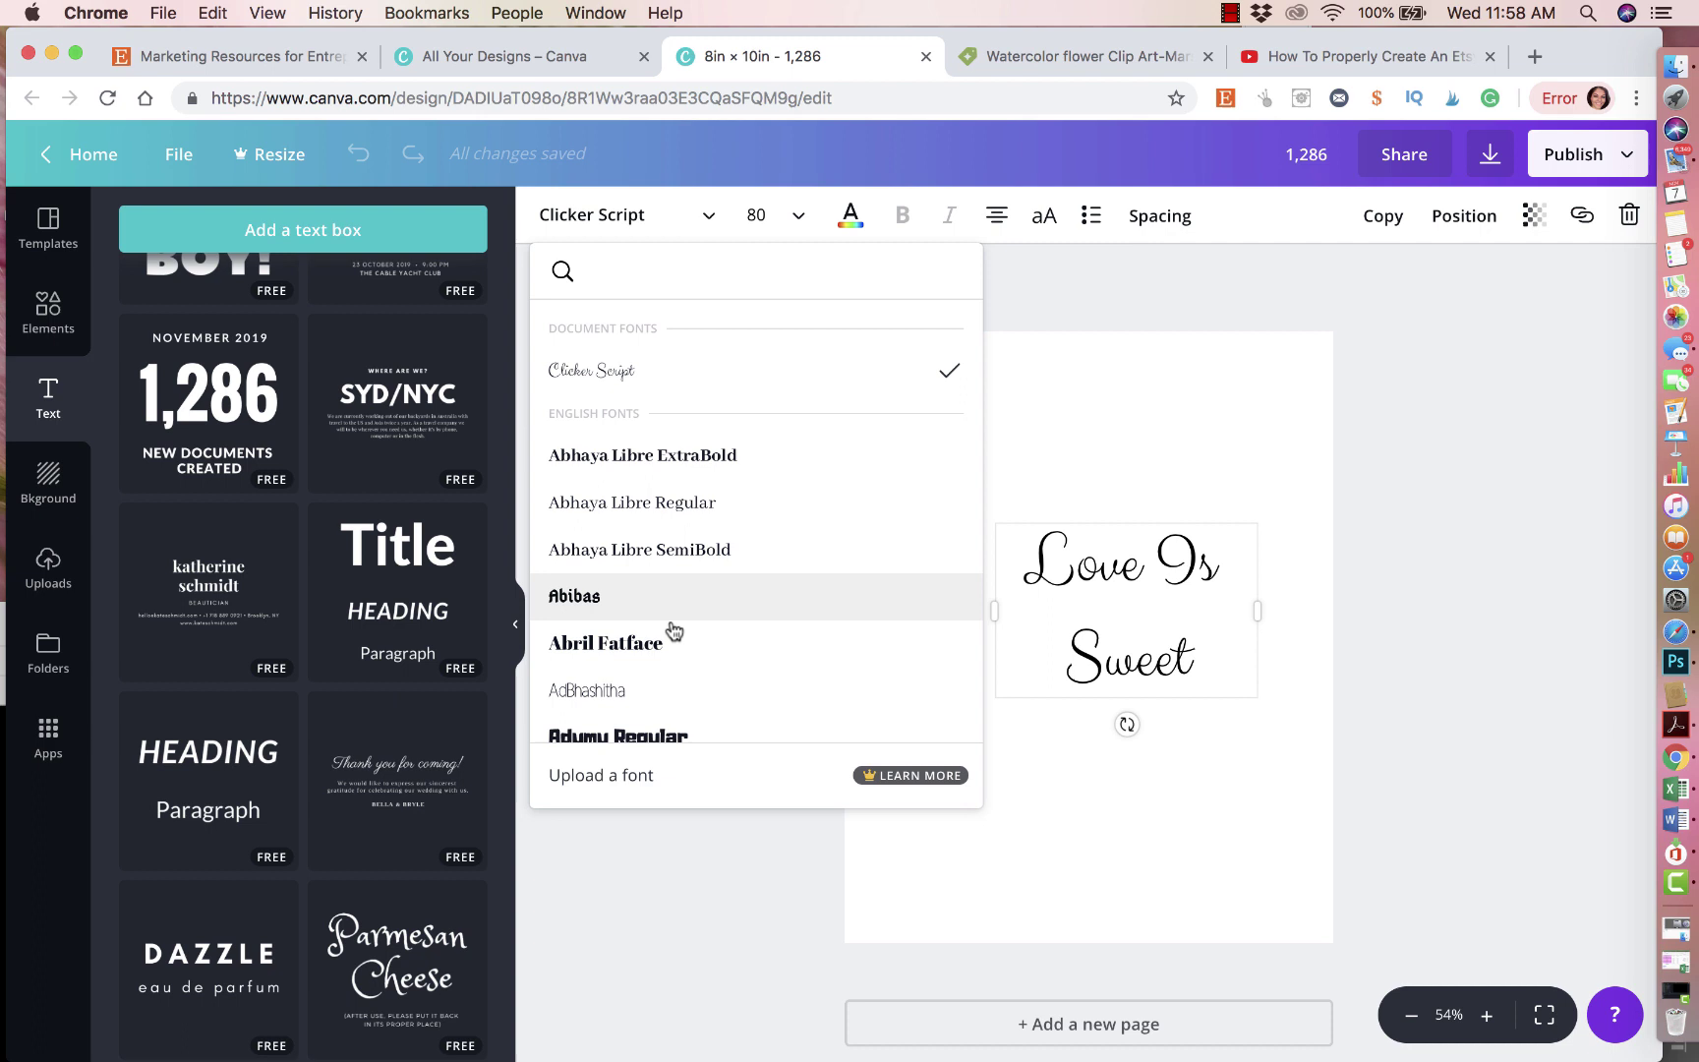
pyautogui.click(654, 689)
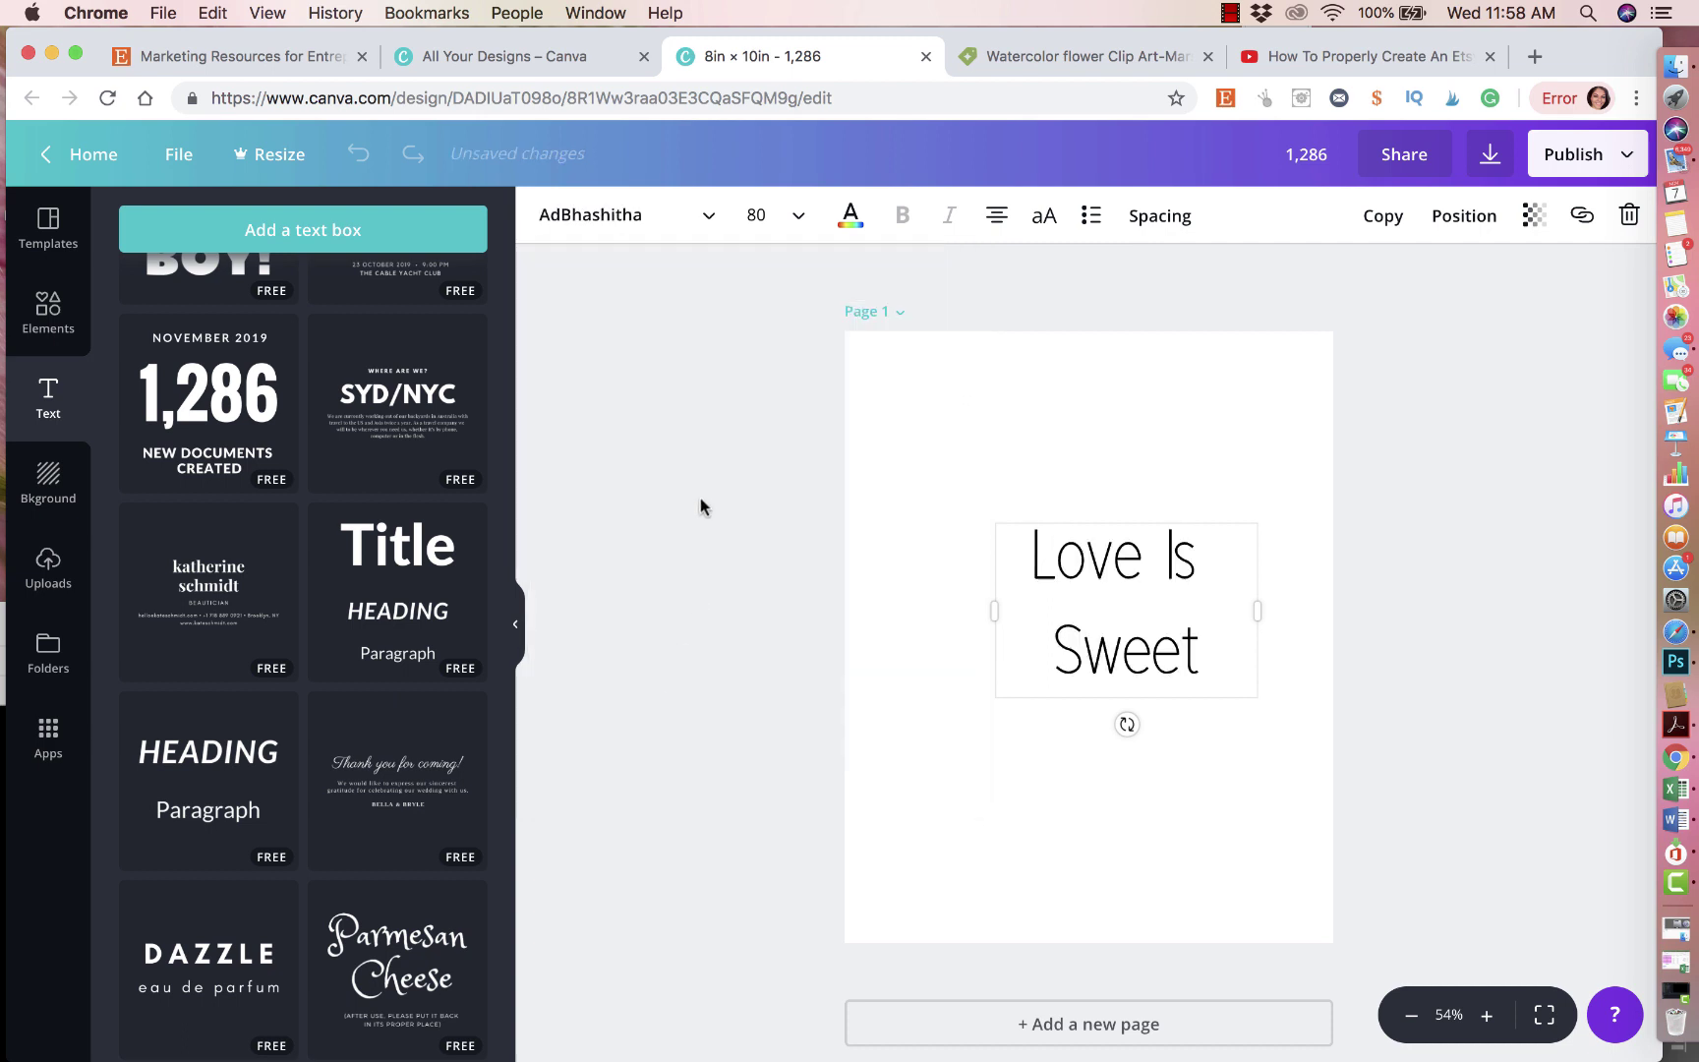
# Try Anaktoria, then settle on the Allura script font for the title
pyautogui.click(705, 219)
pyautogui.scroll(-5, 696, 566)
pyautogui.scroll(-10, 700, 567)
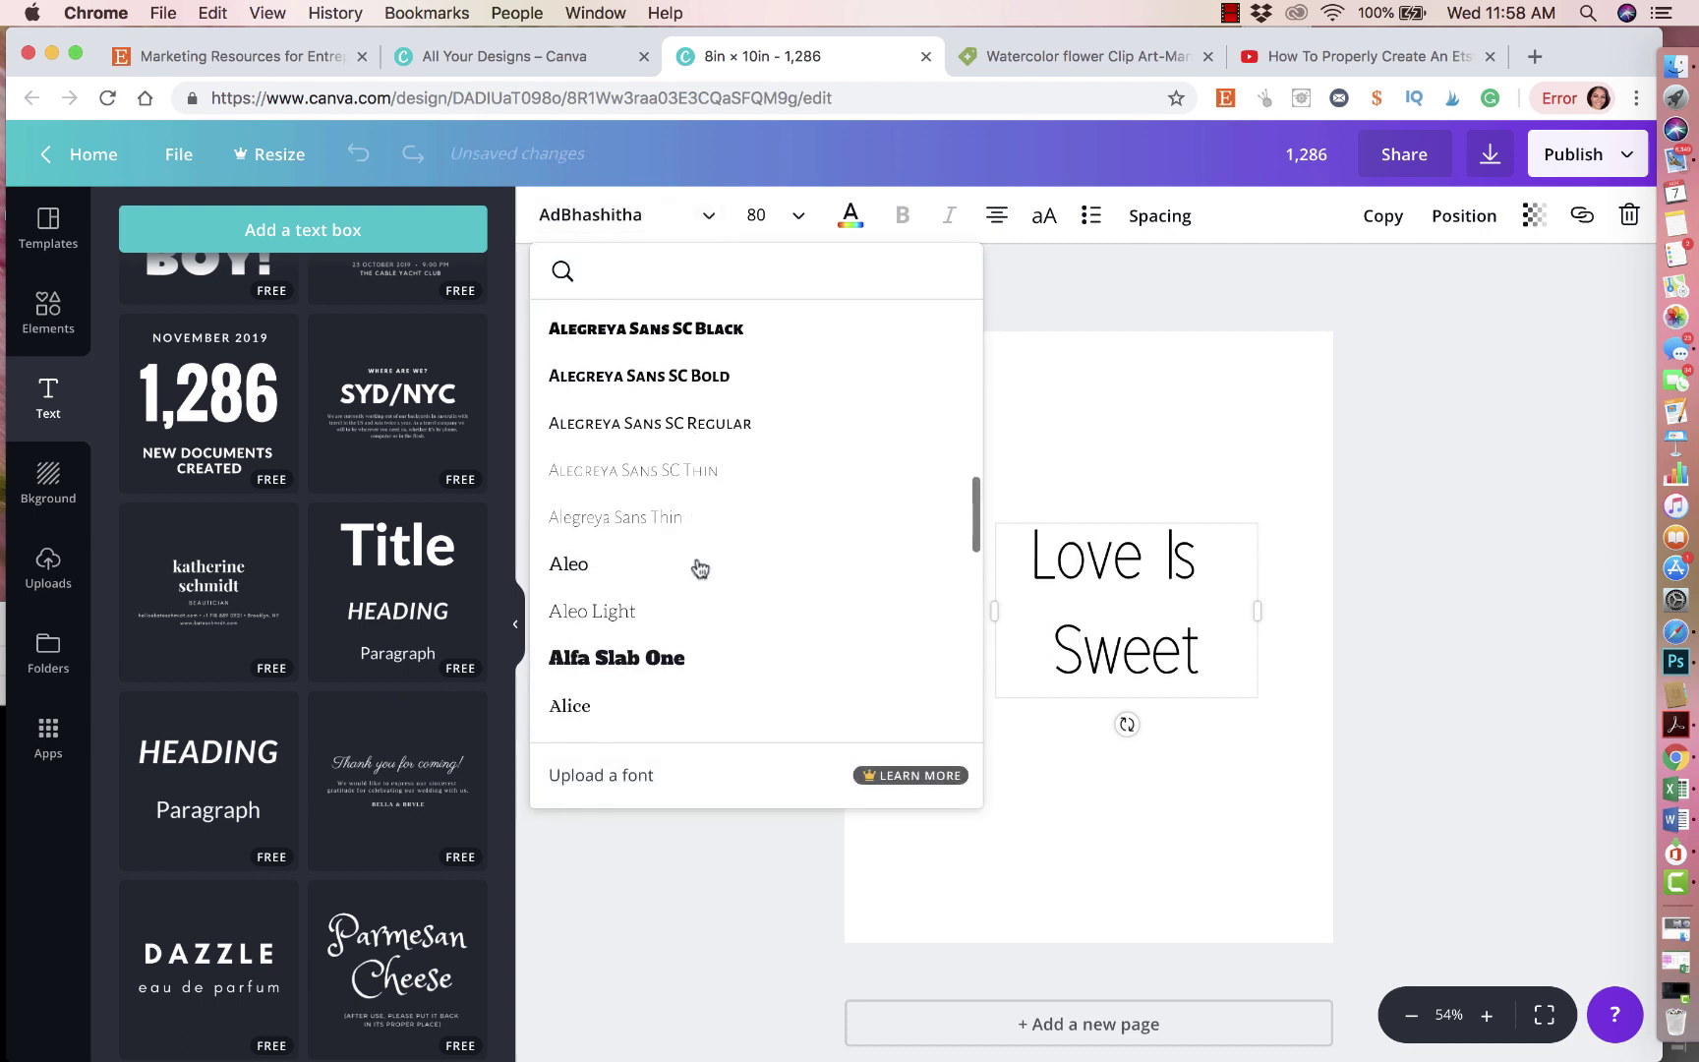
pyautogui.scroll(-8, 699, 568)
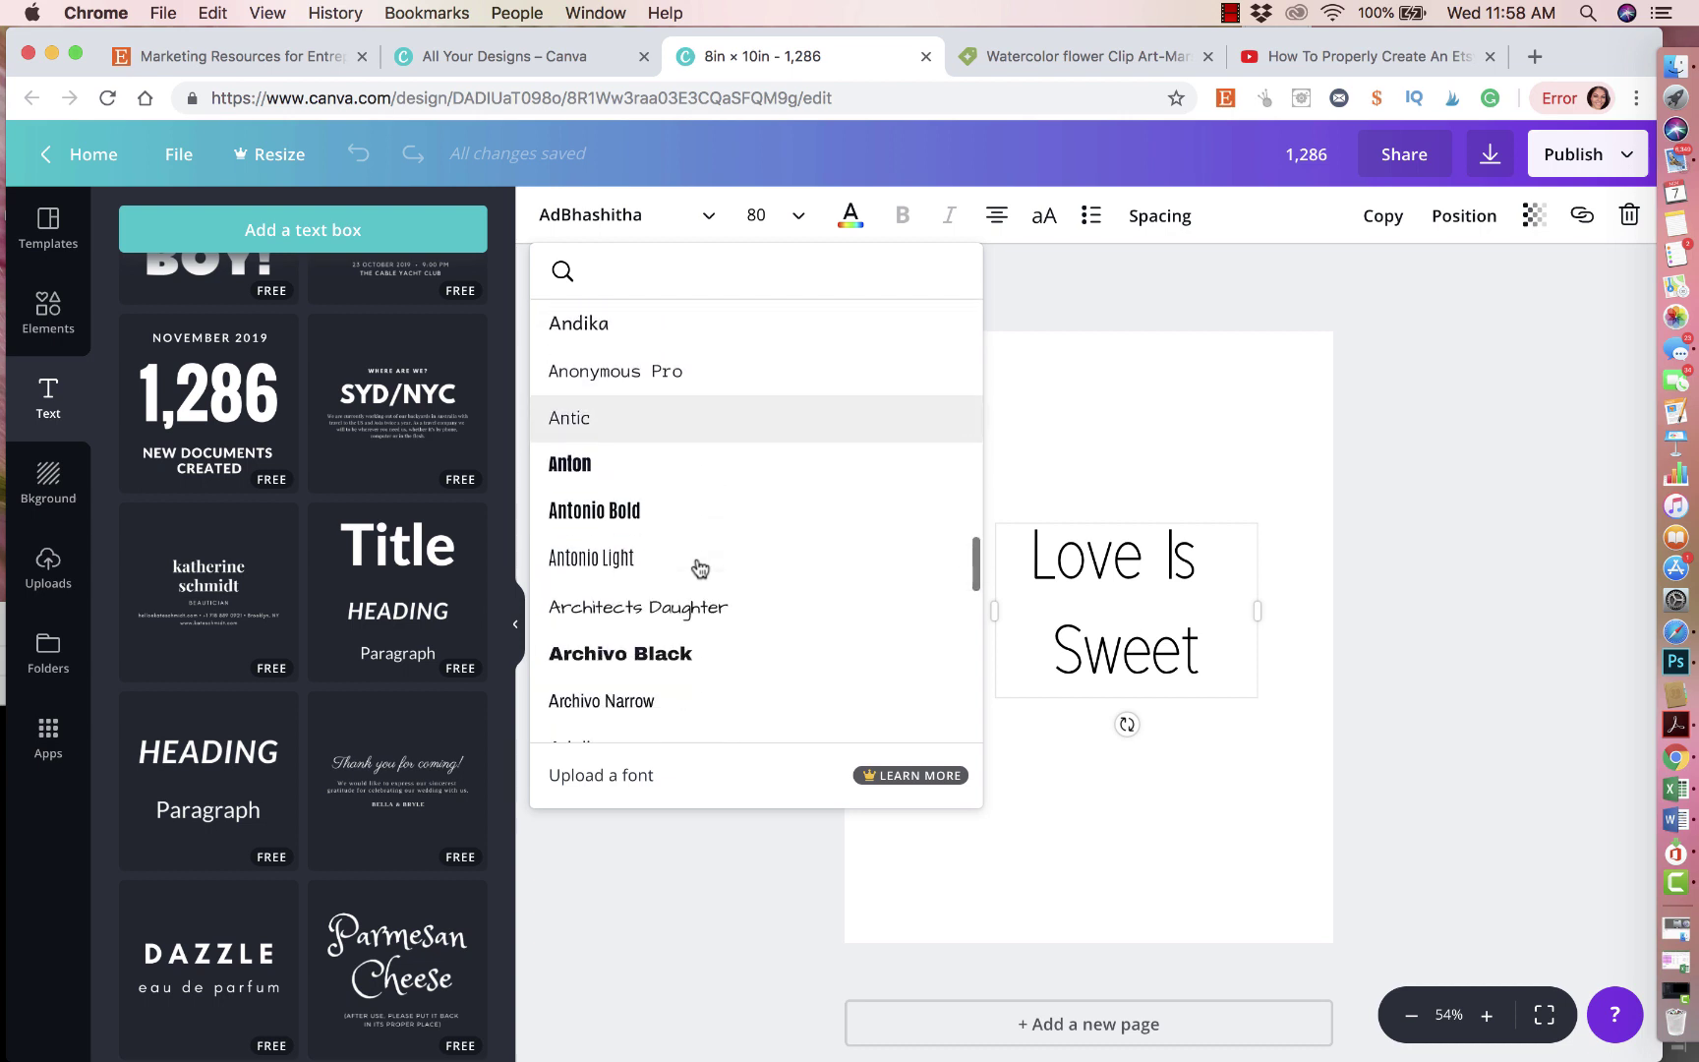
pyautogui.scroll(7, 698, 567)
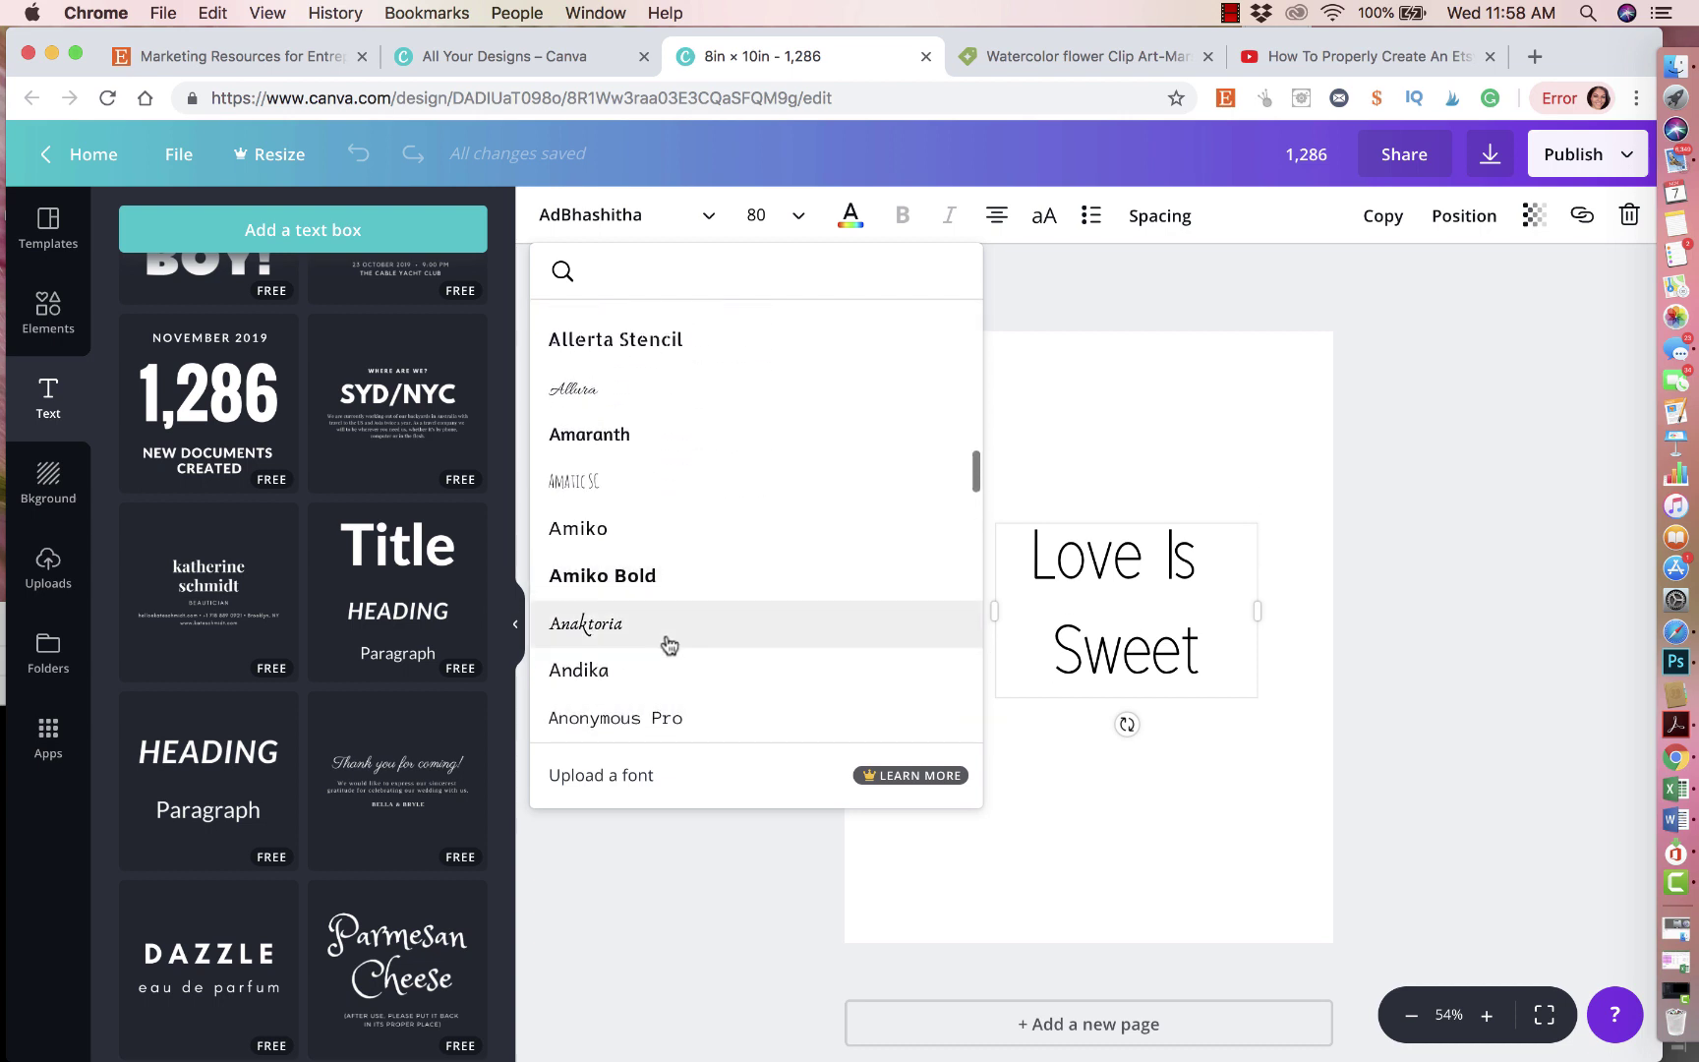
pyautogui.click(680, 625)
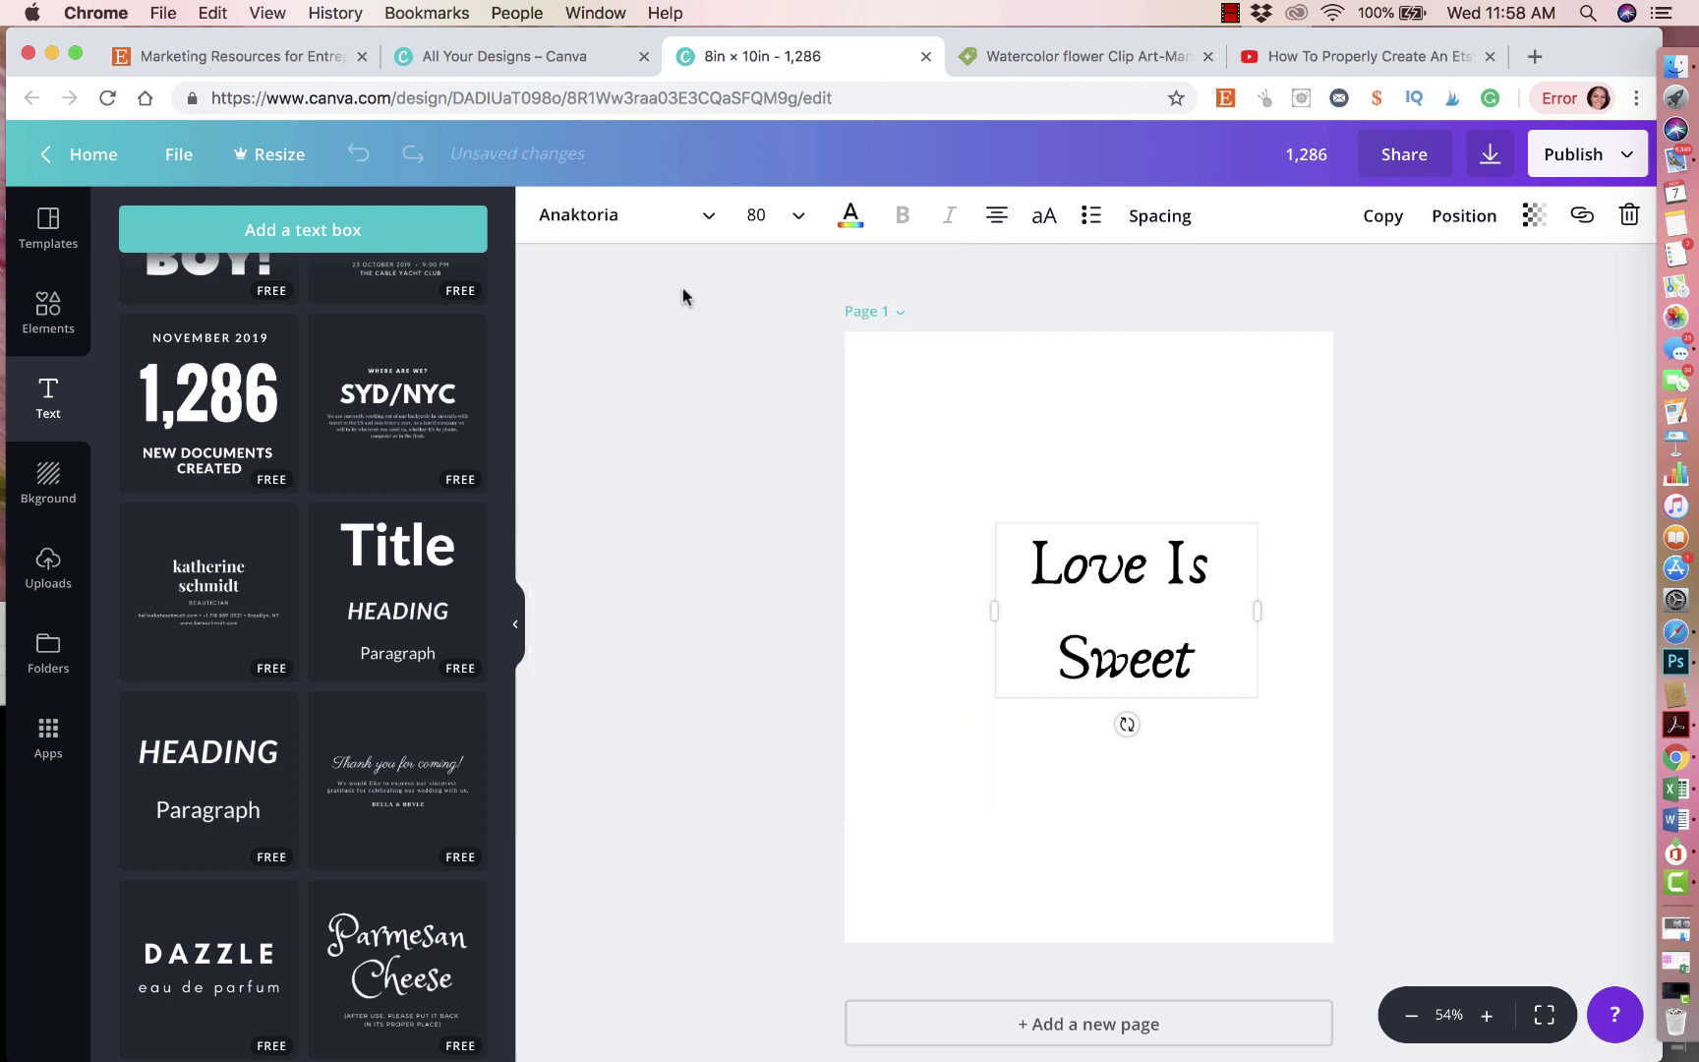
pyautogui.click(709, 215)
pyautogui.scroll(-10, 686, 571)
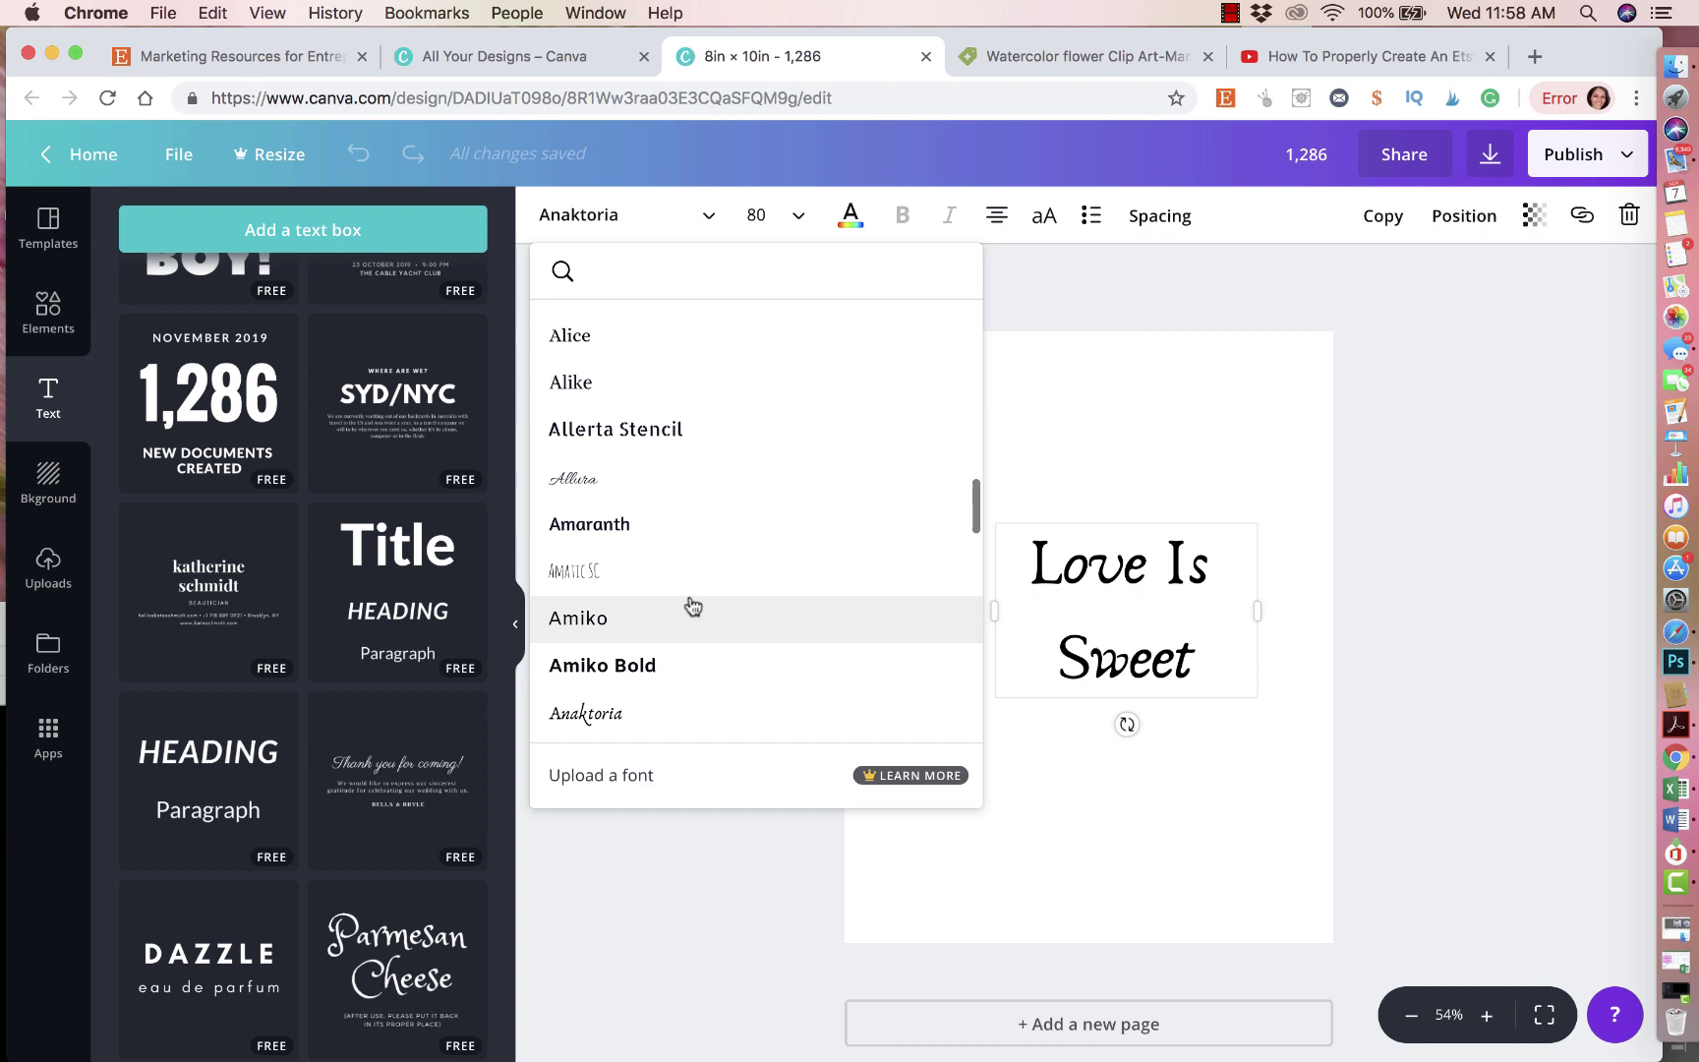
pyautogui.click(669, 477)
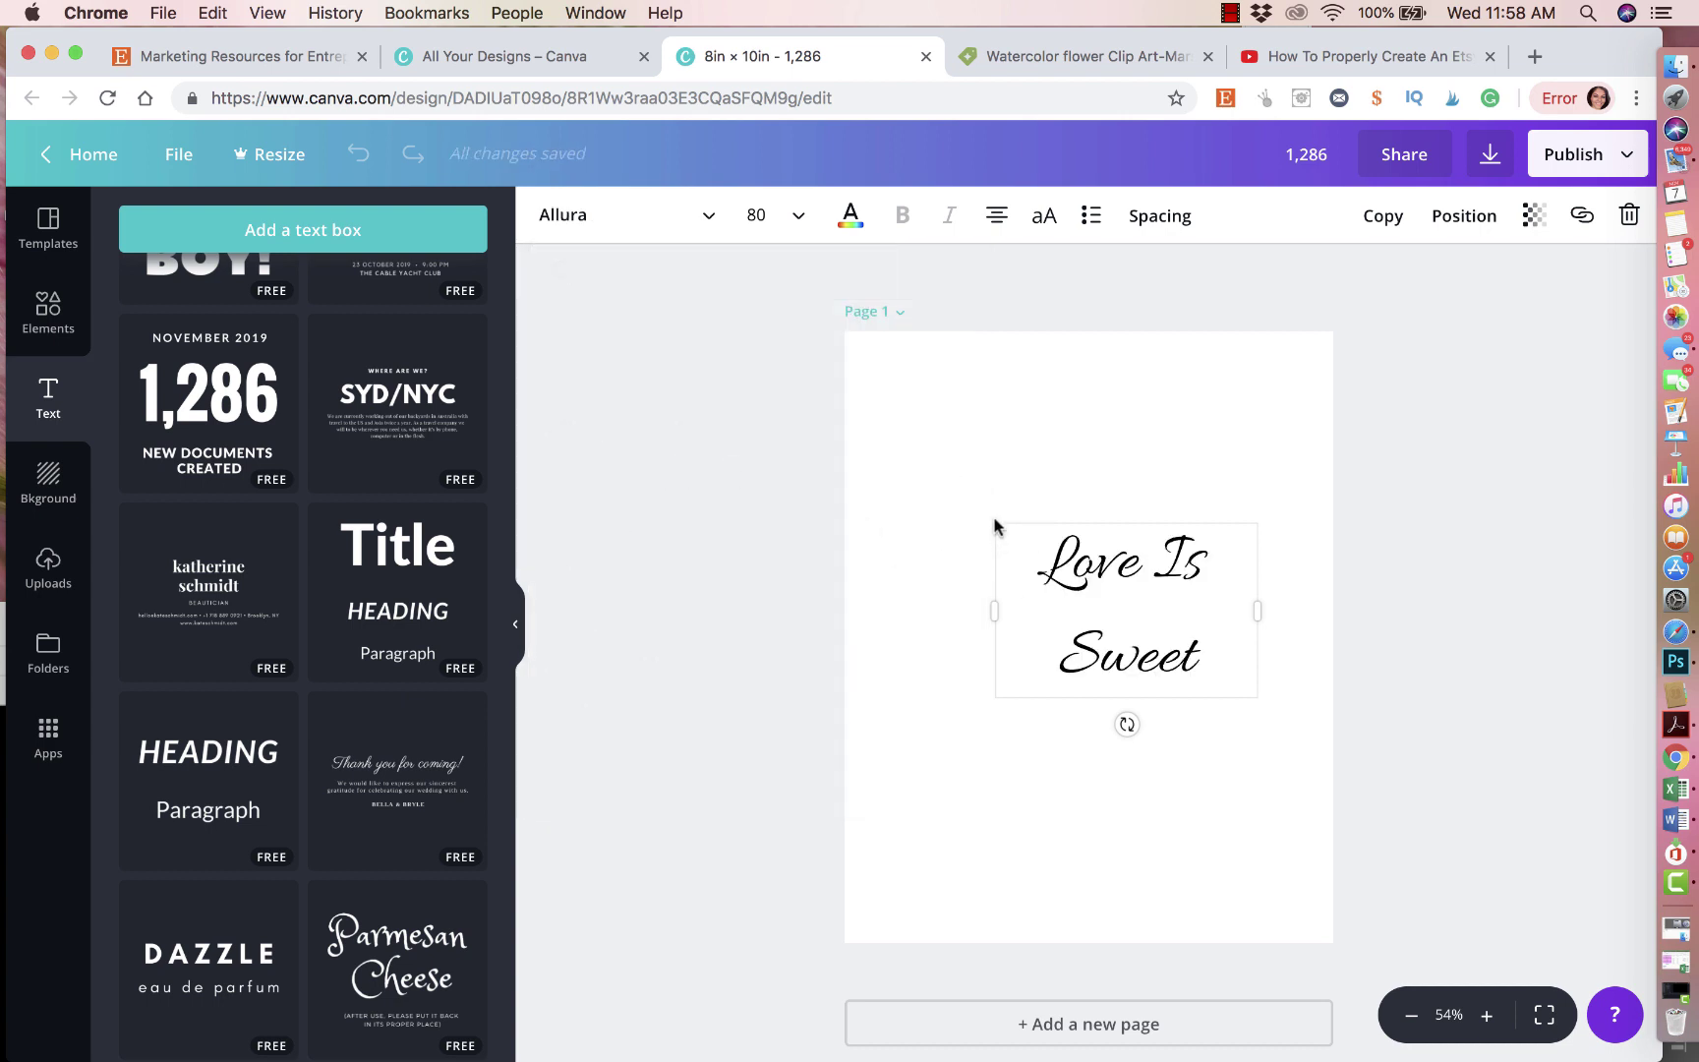
# Widen the title box leftward, set Love Is Sweet to size 88, and move it up along the centre guide
pyautogui.moveTo(1137, 657); pyautogui.dragTo(966, 498)
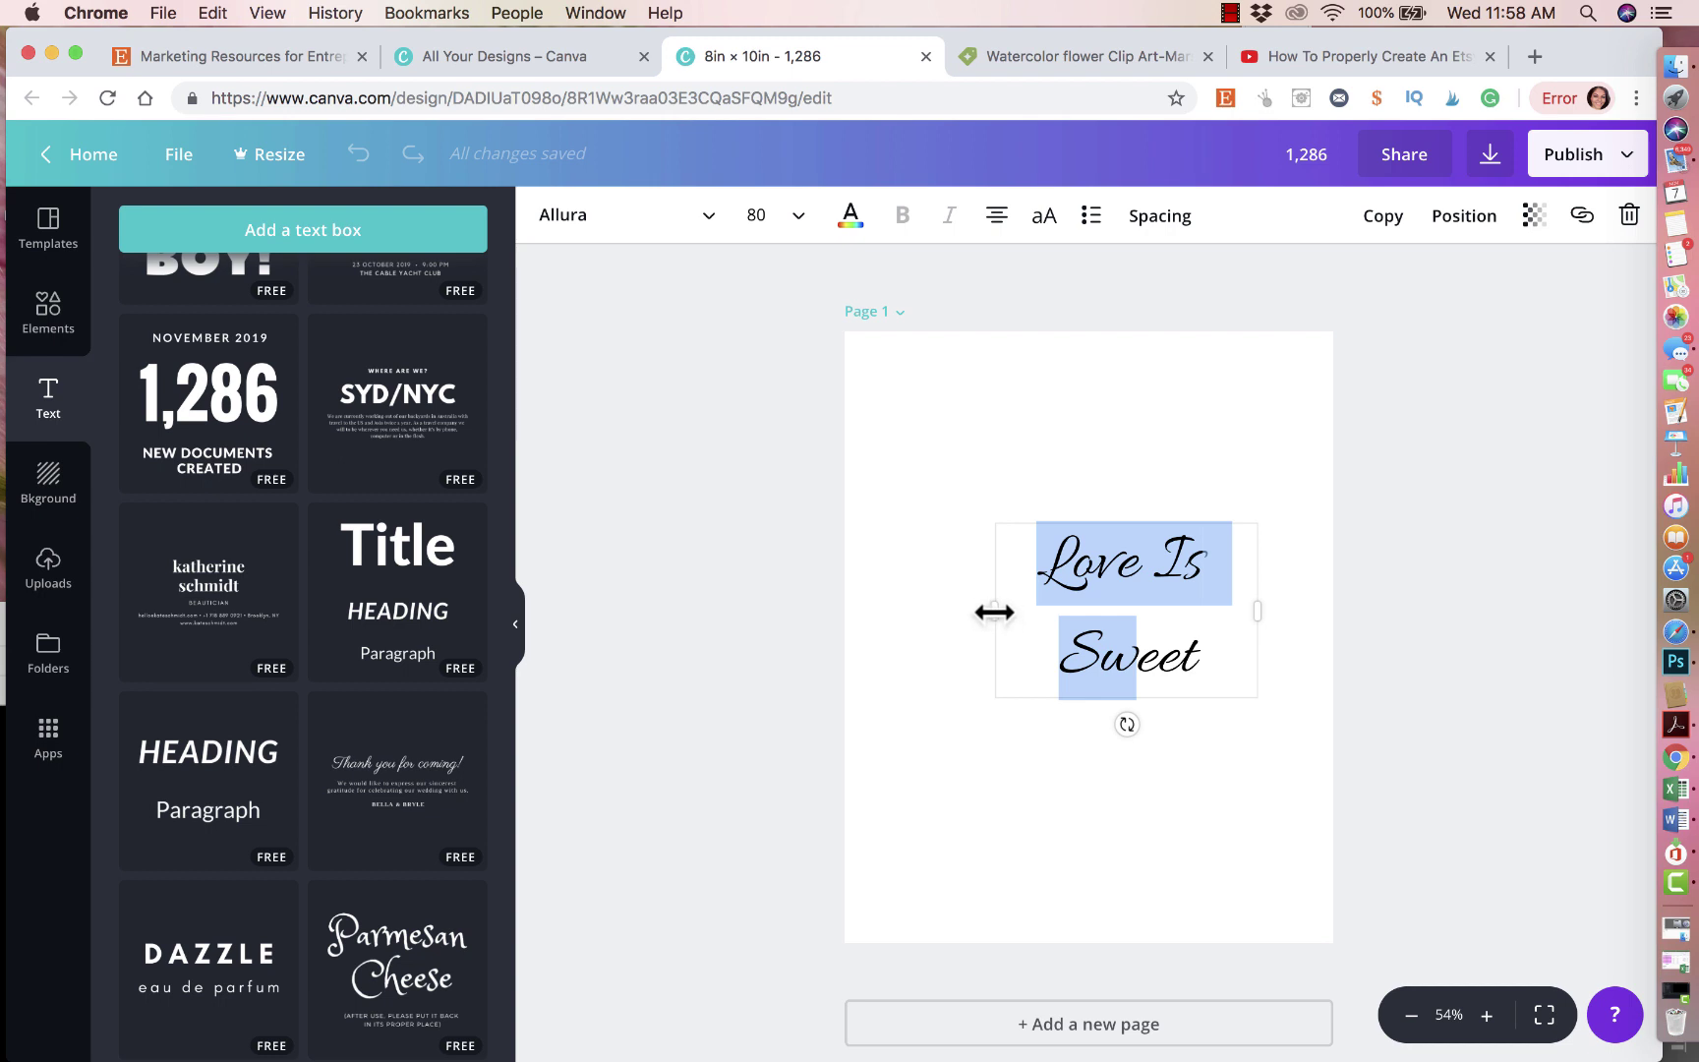
pyautogui.moveTo(993, 611); pyautogui.dragTo(934, 610)
pyautogui.click(1168, 651)
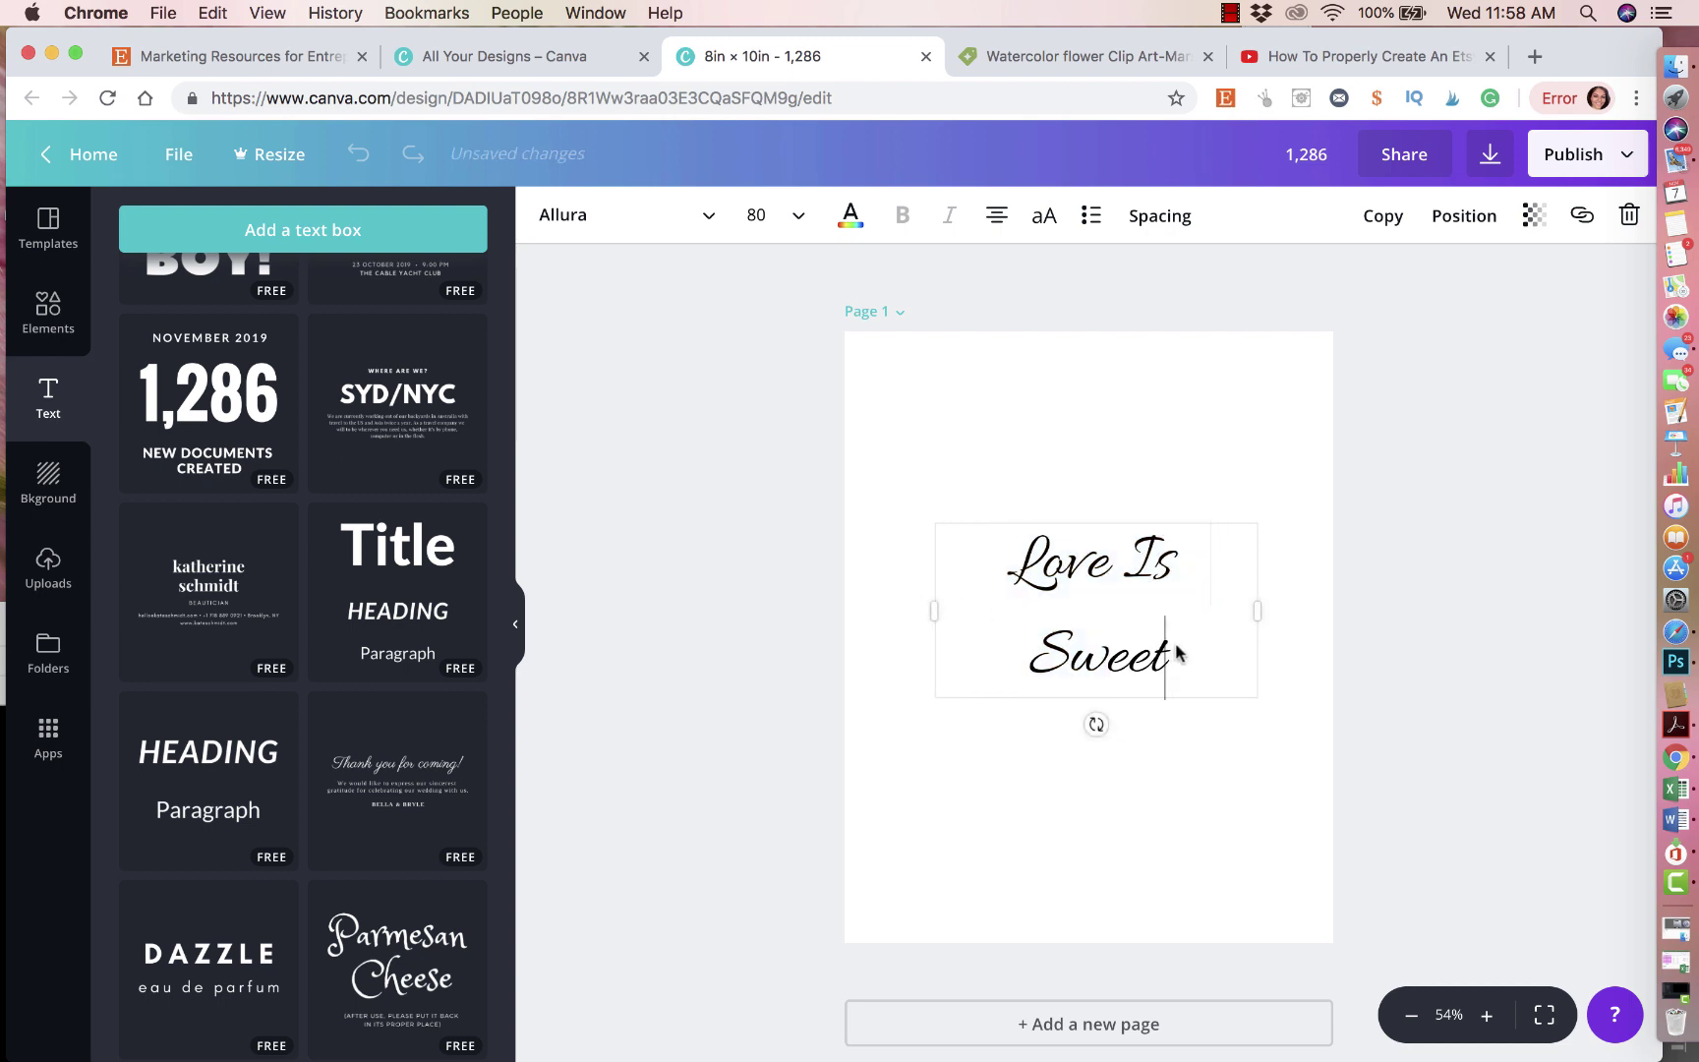
pyautogui.moveTo(1183, 656); pyautogui.dragTo(1005, 543)
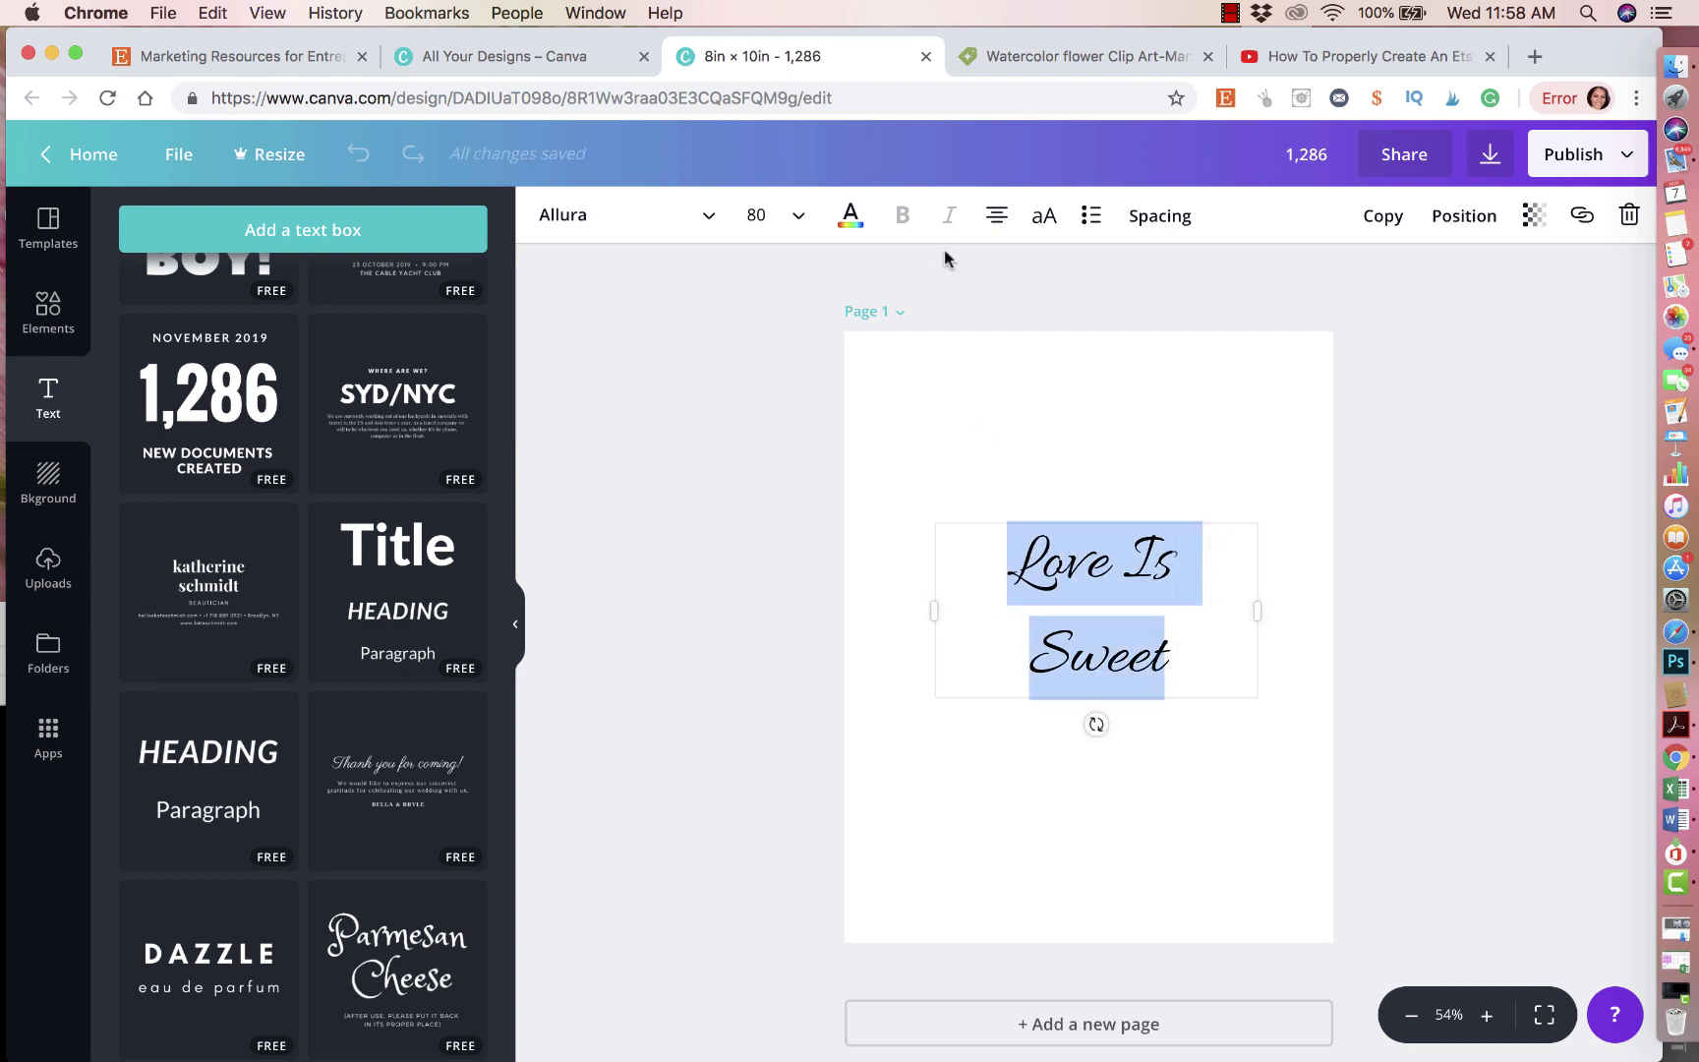
pyautogui.click(777, 215)
pyautogui.click(794, 588)
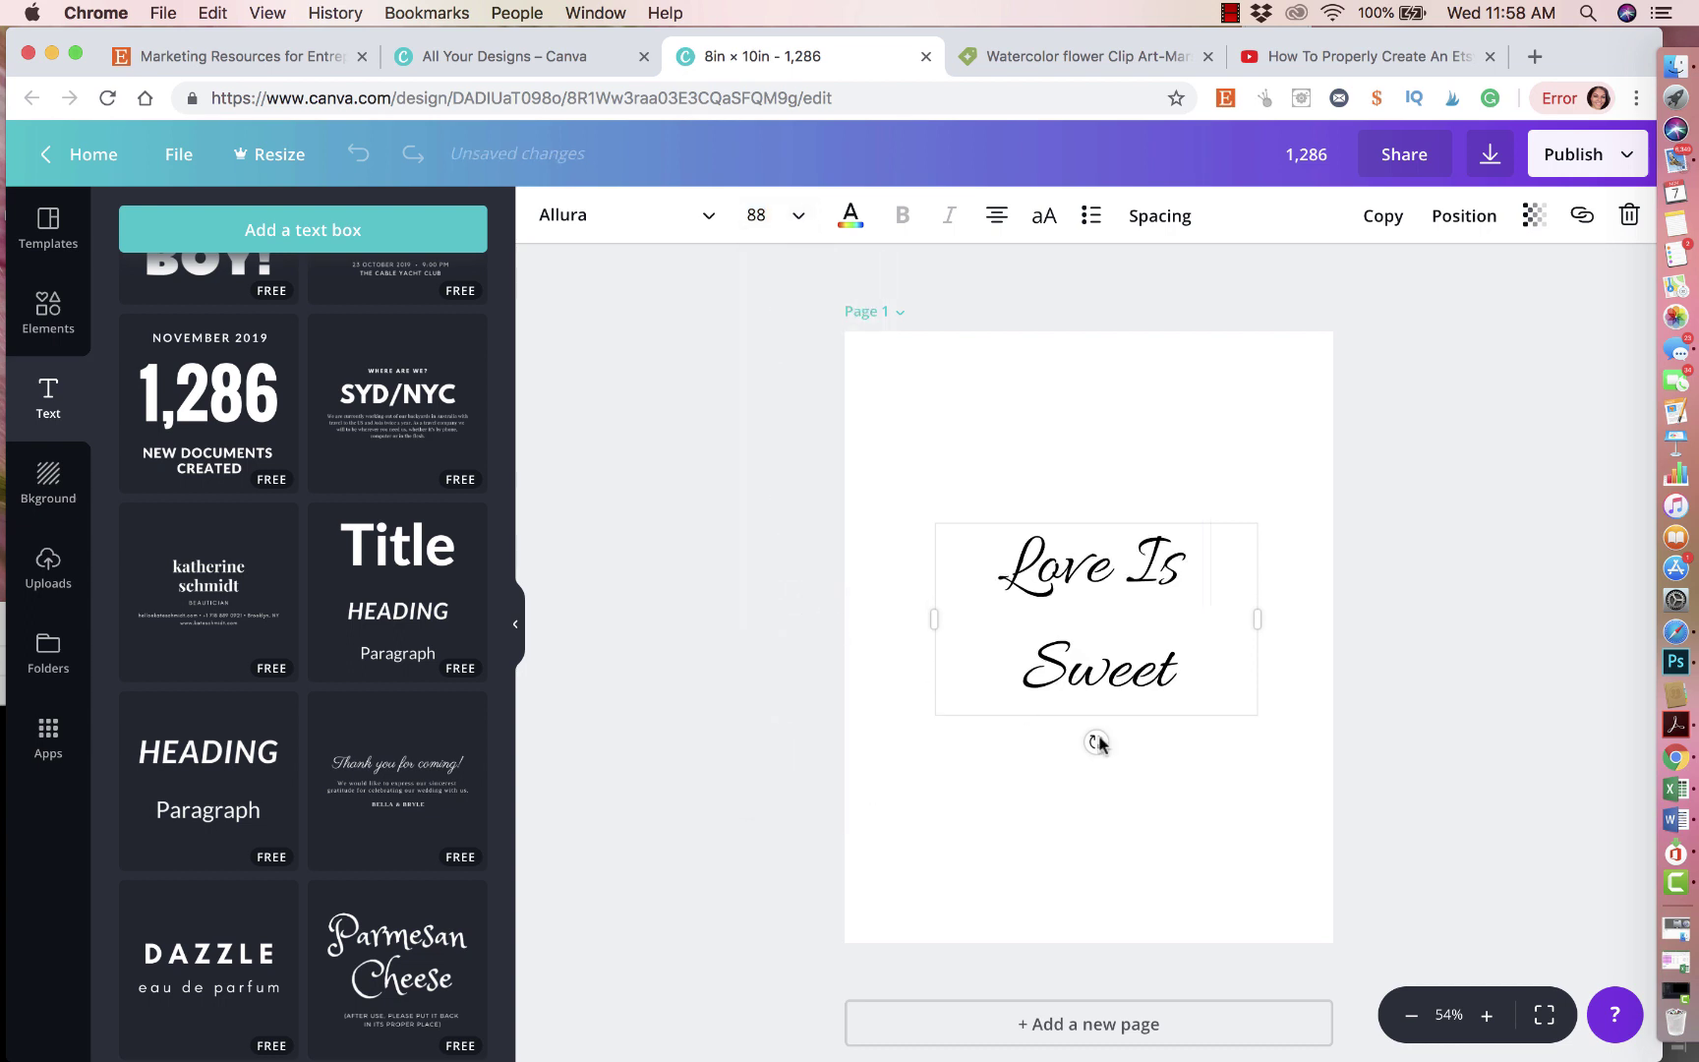
pyautogui.click(1457, 707)
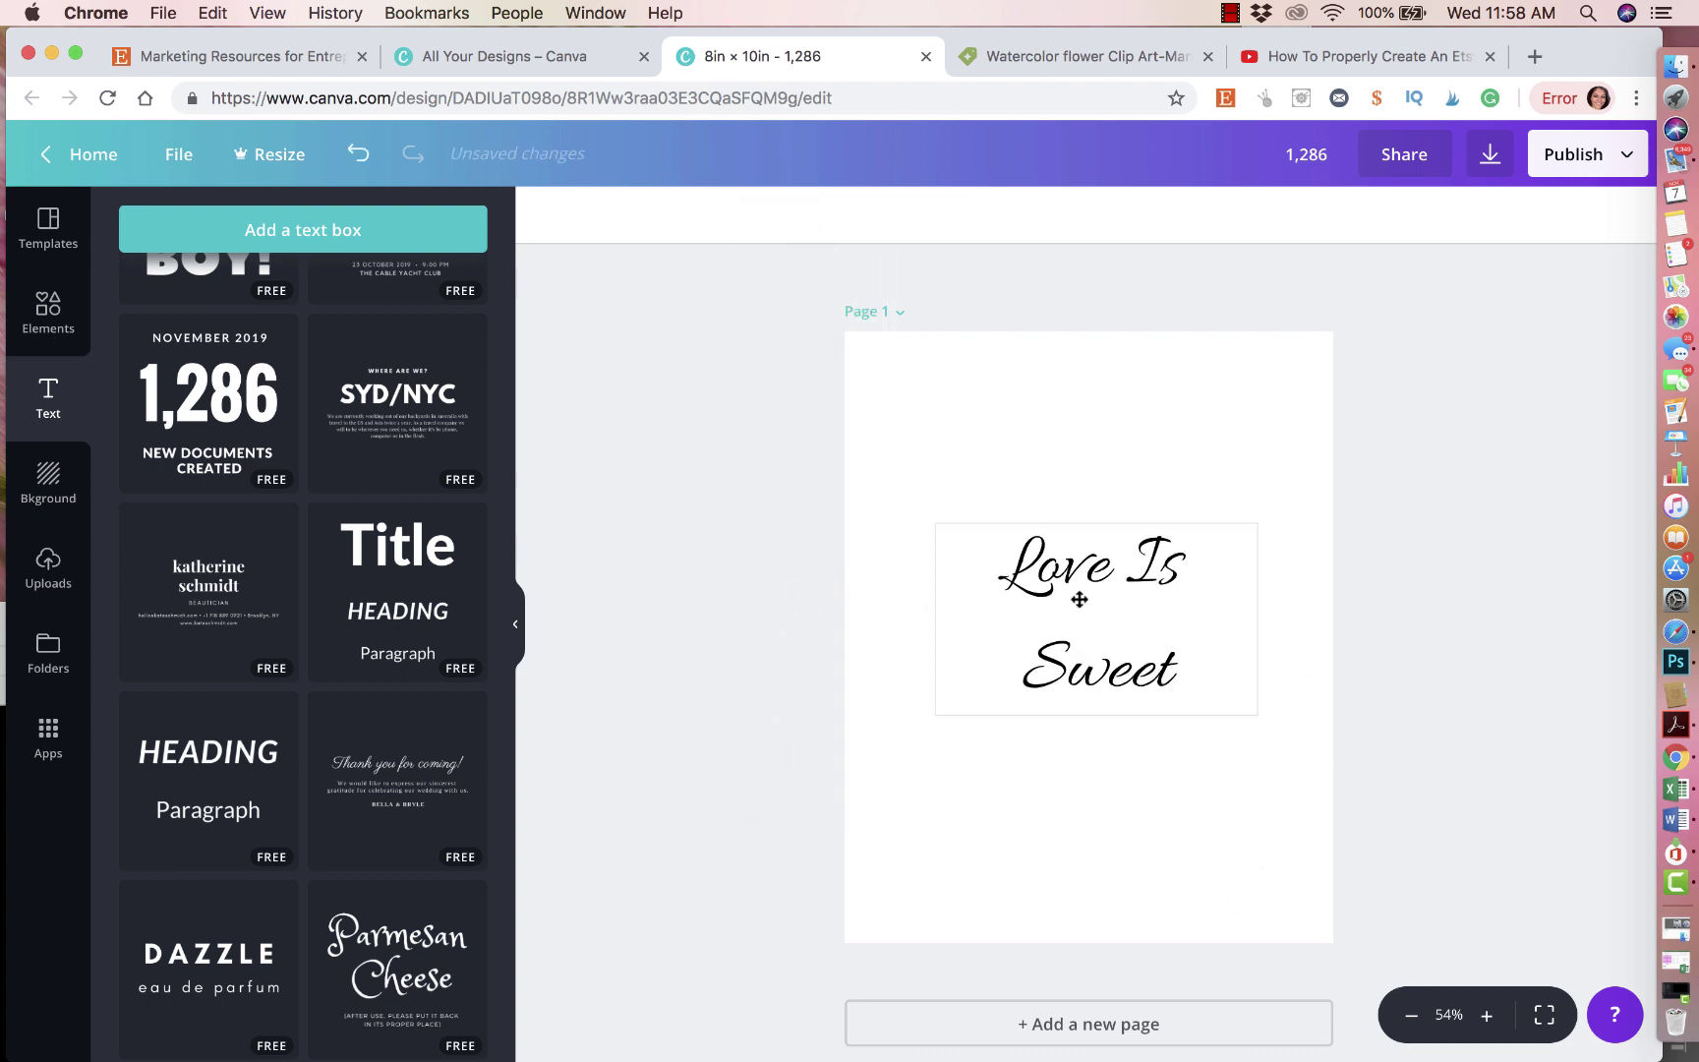
pyautogui.moveTo(1084, 577); pyautogui.dragTo(1077, 526)
pyautogui.click(1410, 563)
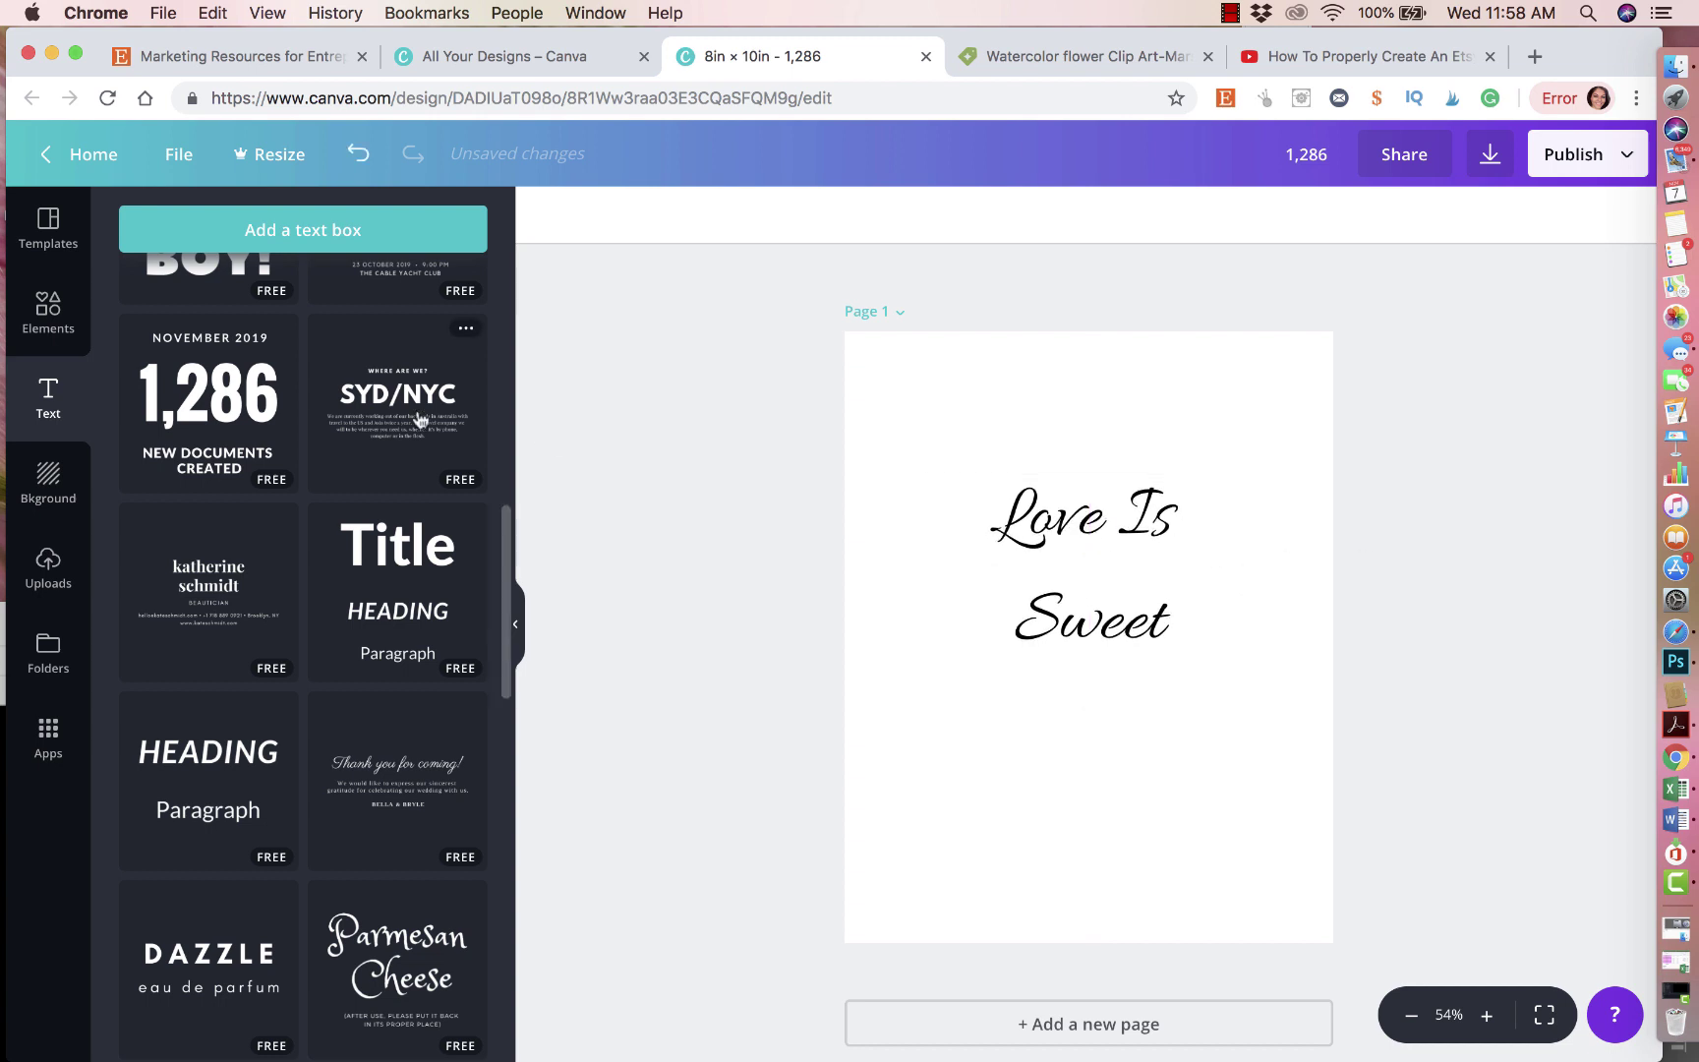
# Add a new text box below the title and nudge the title down slightly, keeping it centred
pyautogui.click(341, 229)
pyautogui.click(1146, 646)
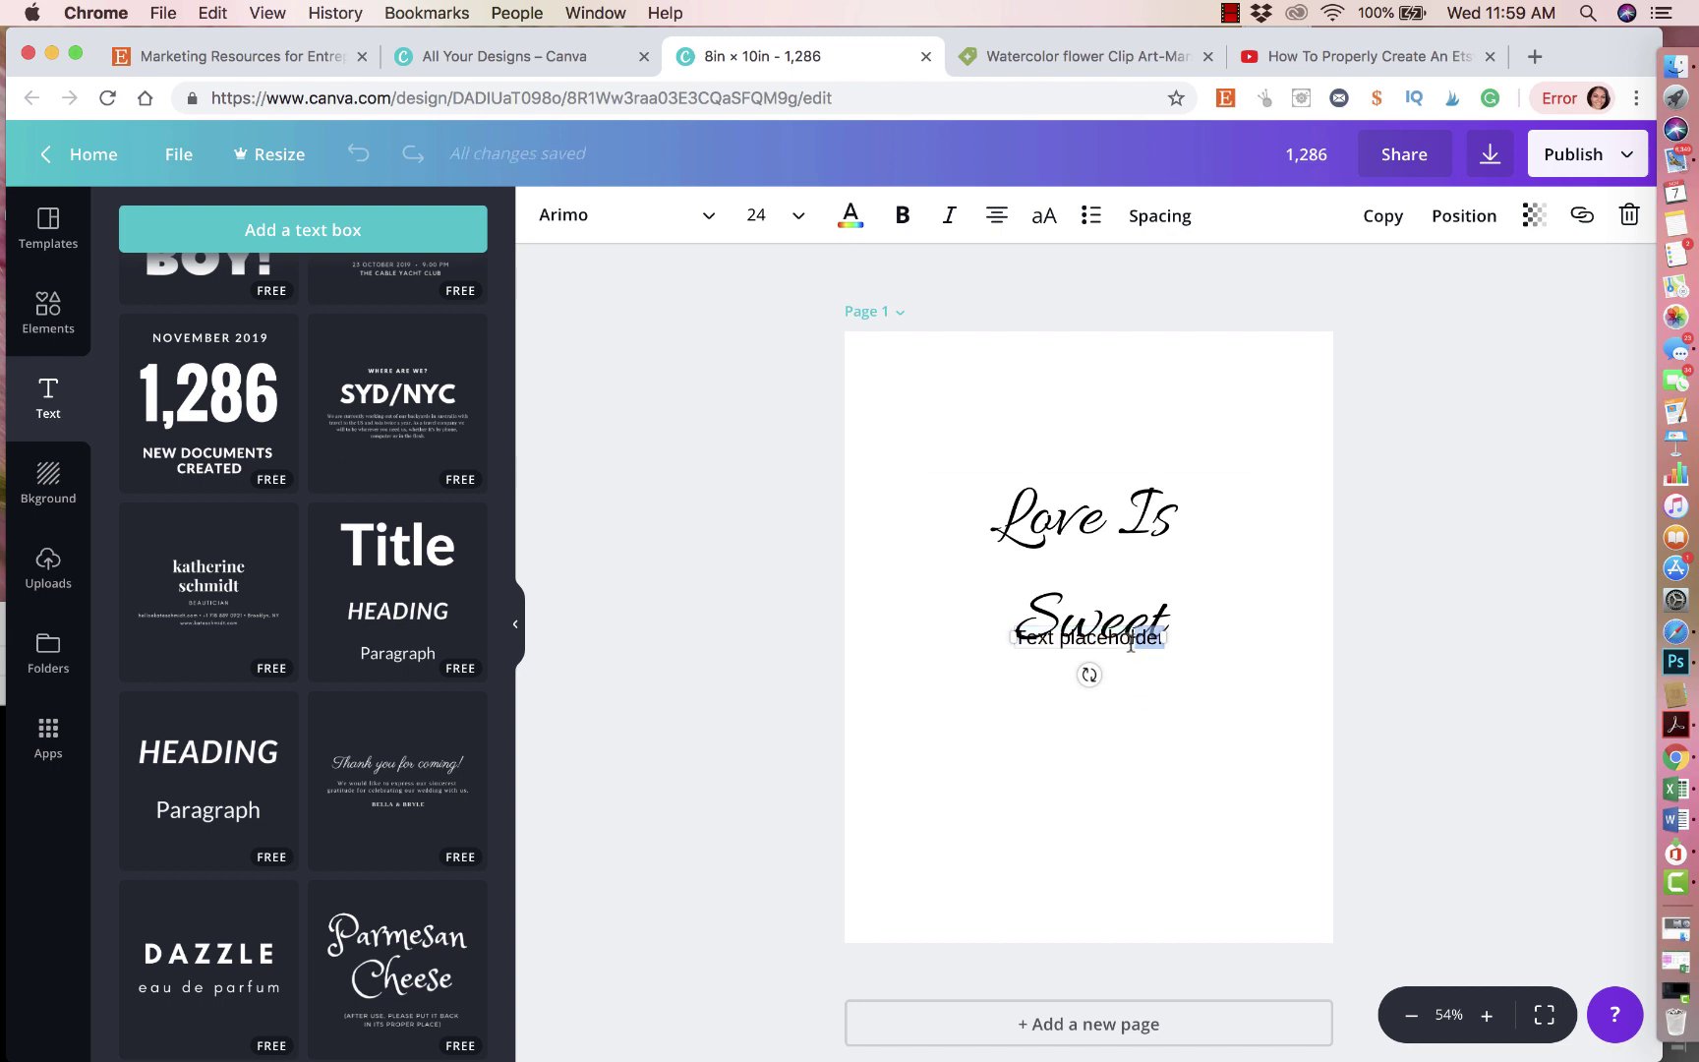
pyautogui.moveTo(1130, 620); pyautogui.dragTo(1128, 765)
pyautogui.click(1116, 627)
pyautogui.moveTo(1110, 633); pyautogui.dragTo(1110, 669)
# Replace the placeholder with 'PLEASE TAKE A TREAT!' and widen the box to one line
pyautogui.doubleClick(1068, 774)
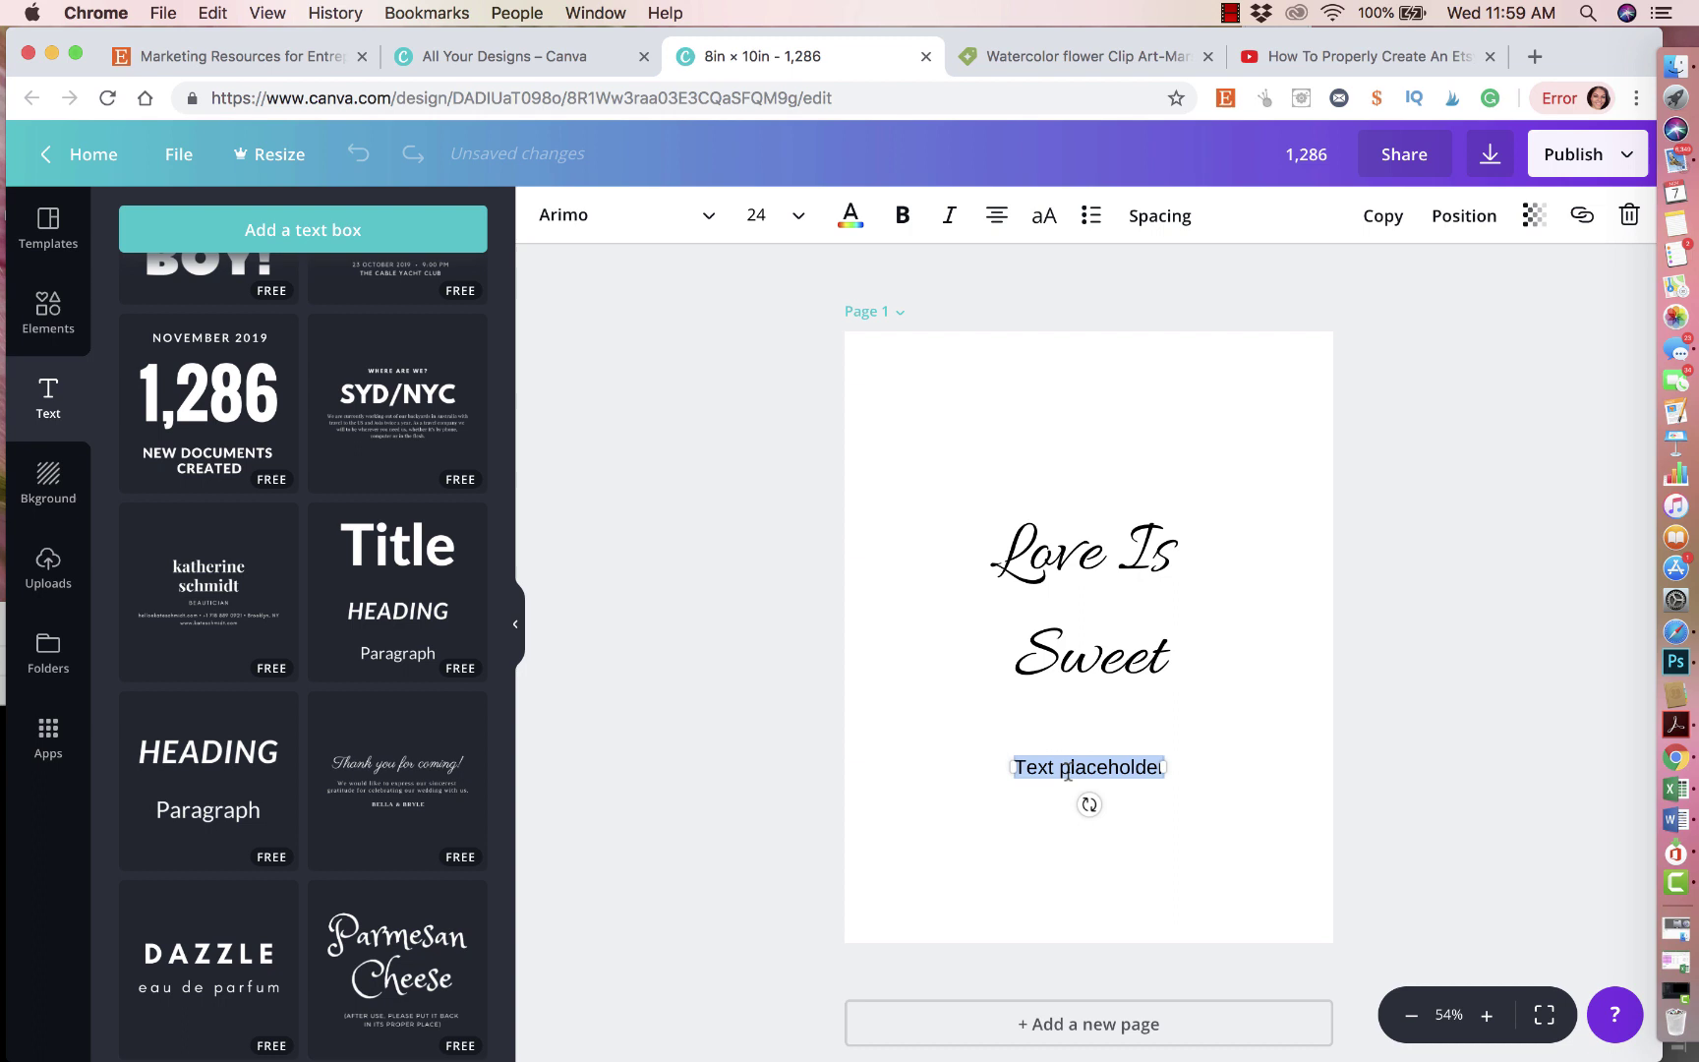
pyautogui.write('TA')
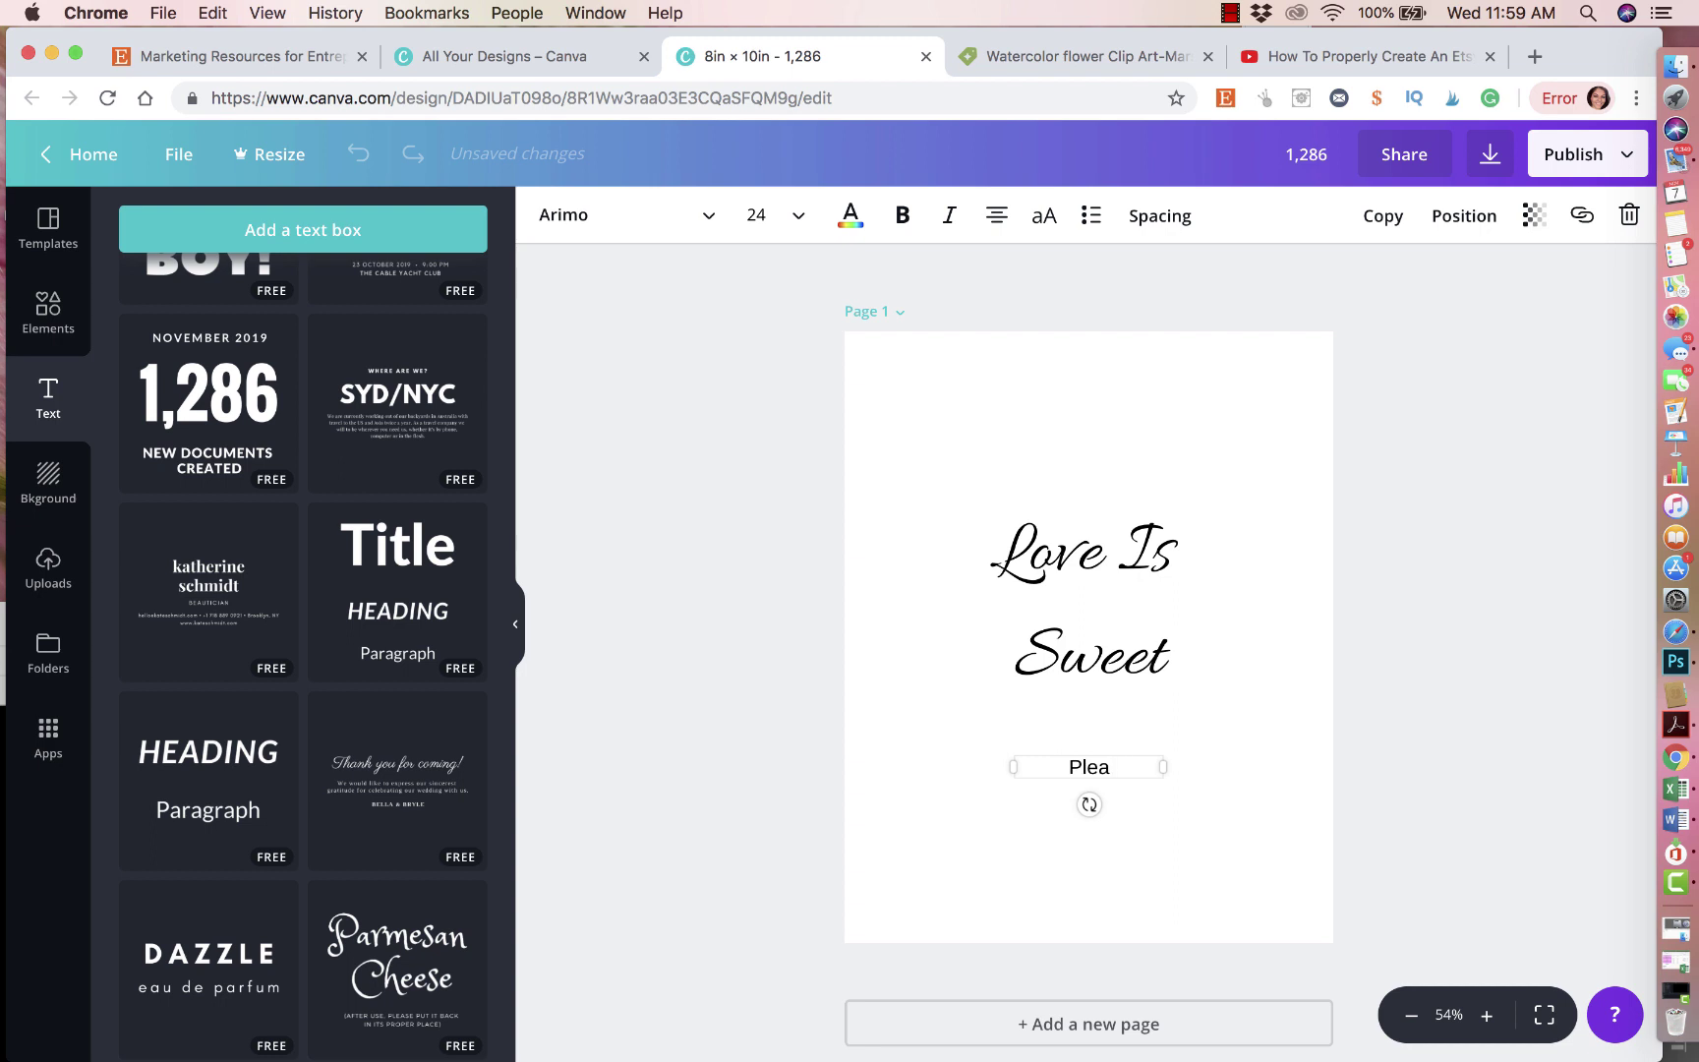
pyautogui.write('EASE TAKE A TRE')
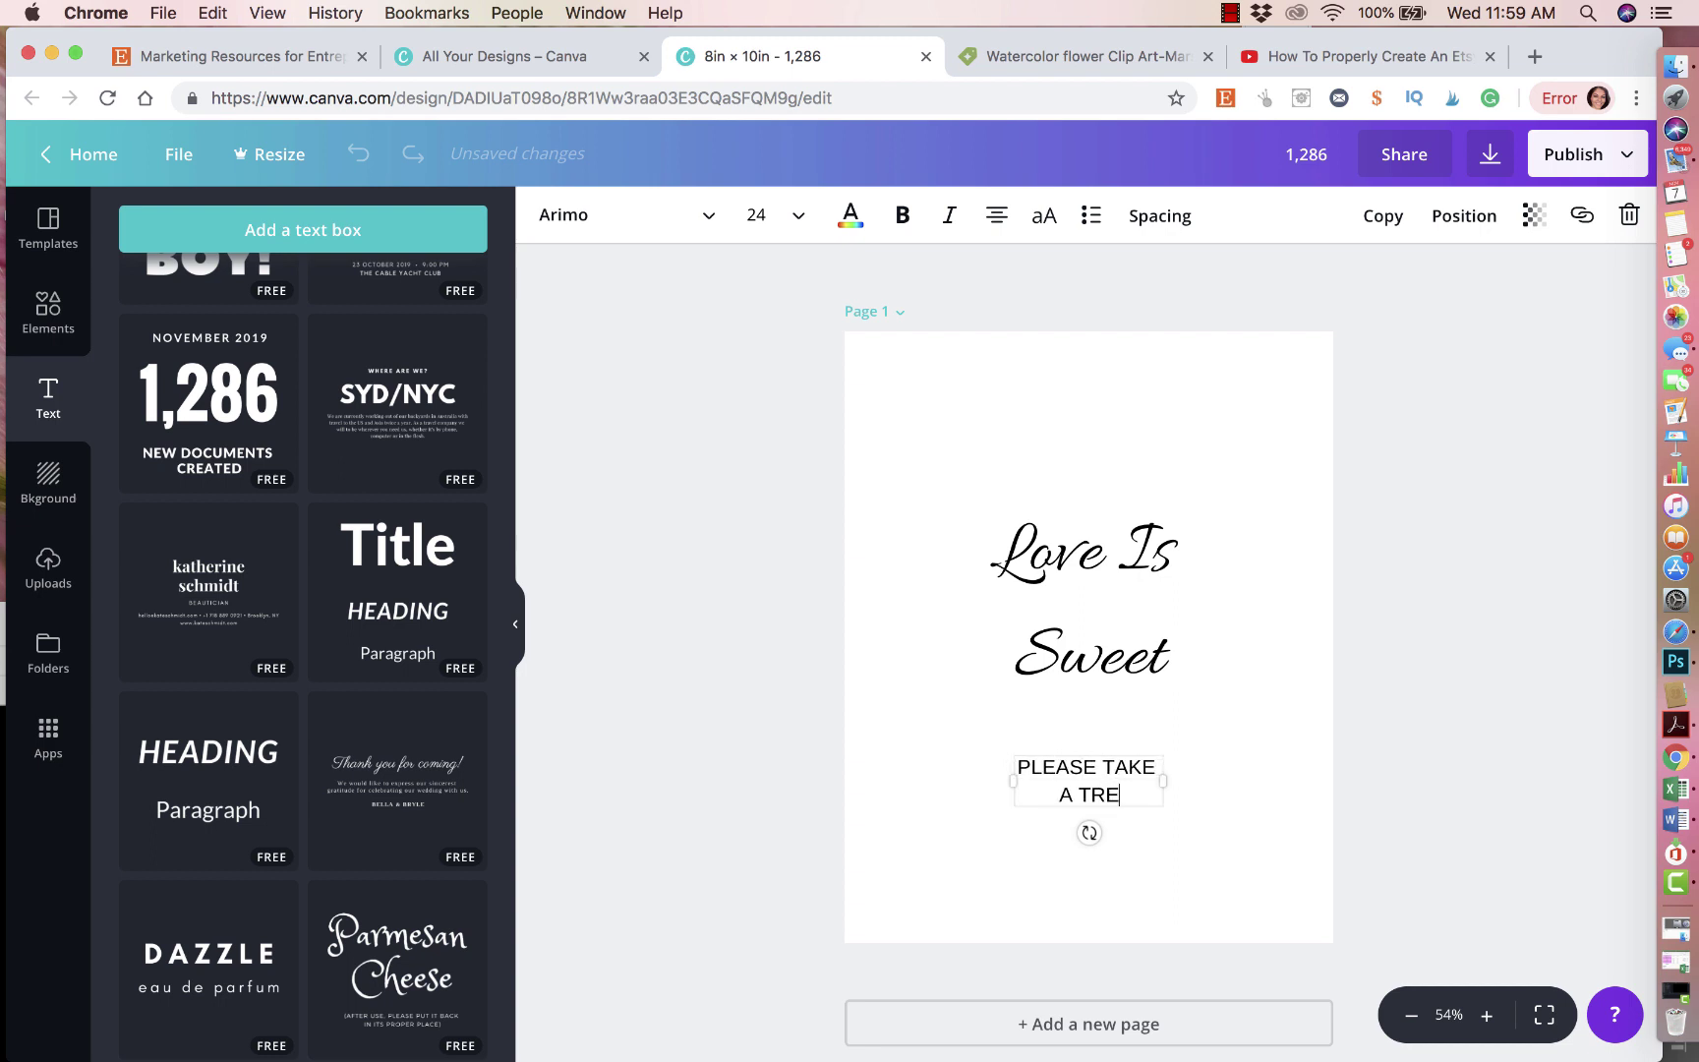
pyautogui.write('AT!')
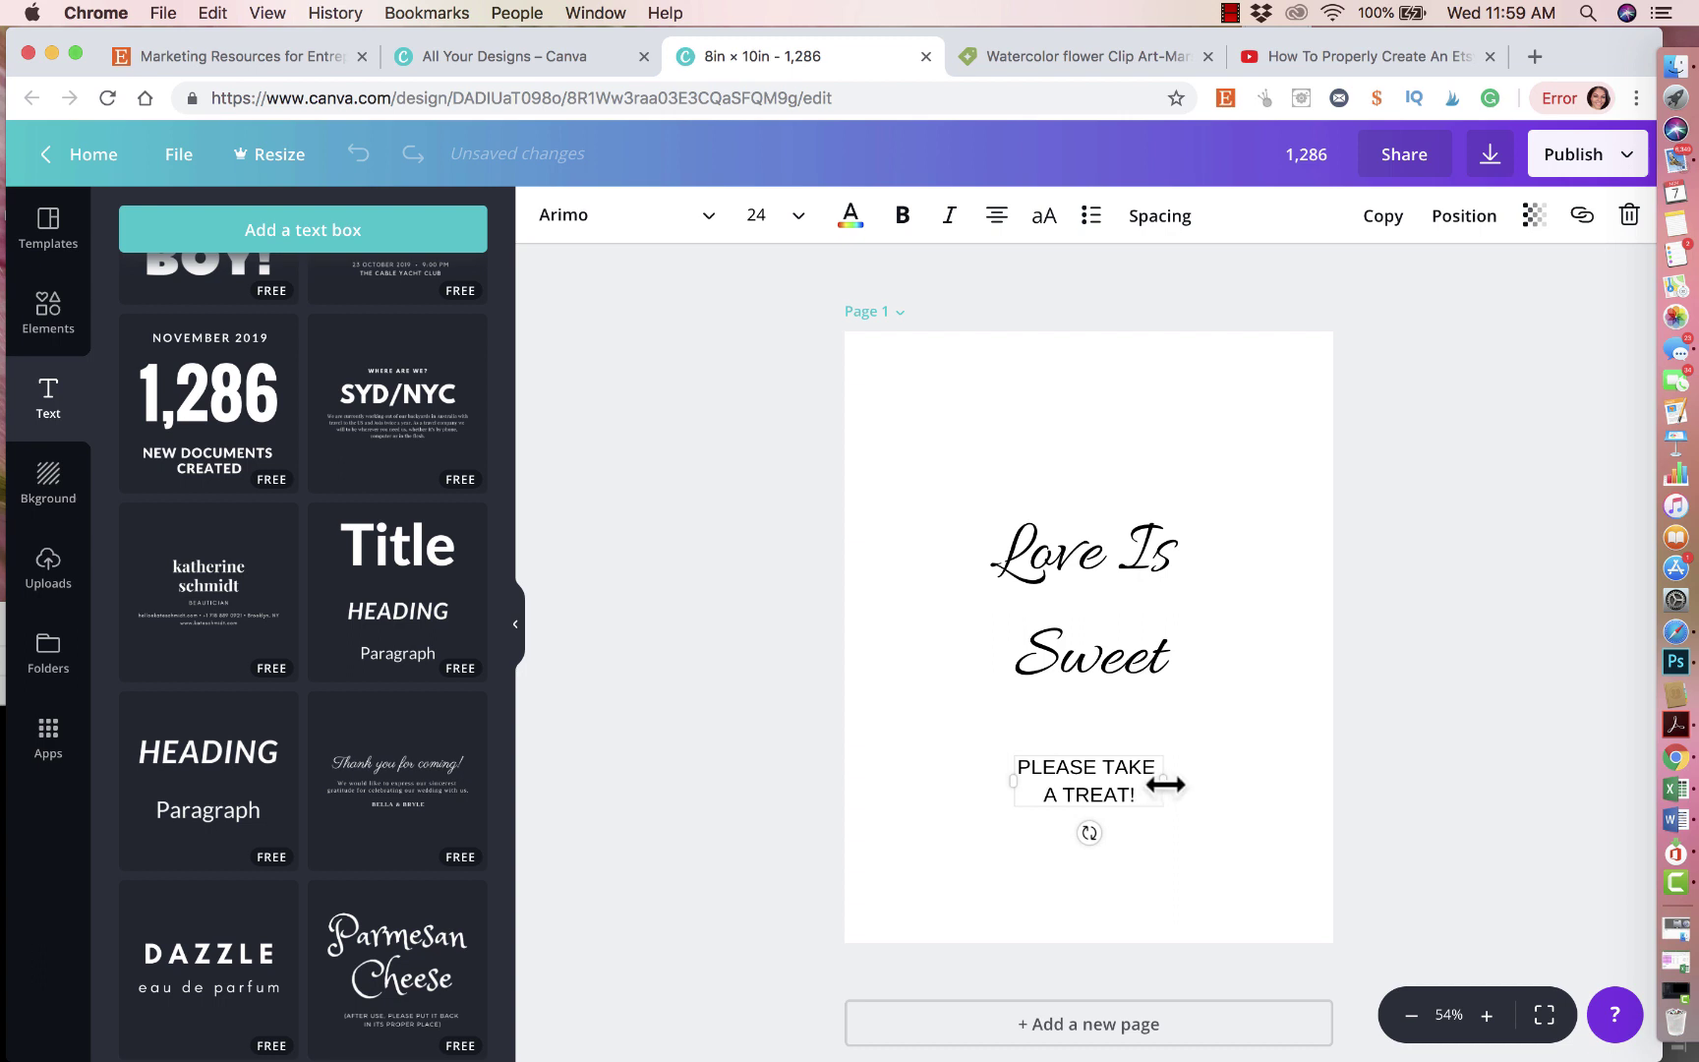
pyautogui.moveTo(1166, 784); pyautogui.dragTo(1282, 778)
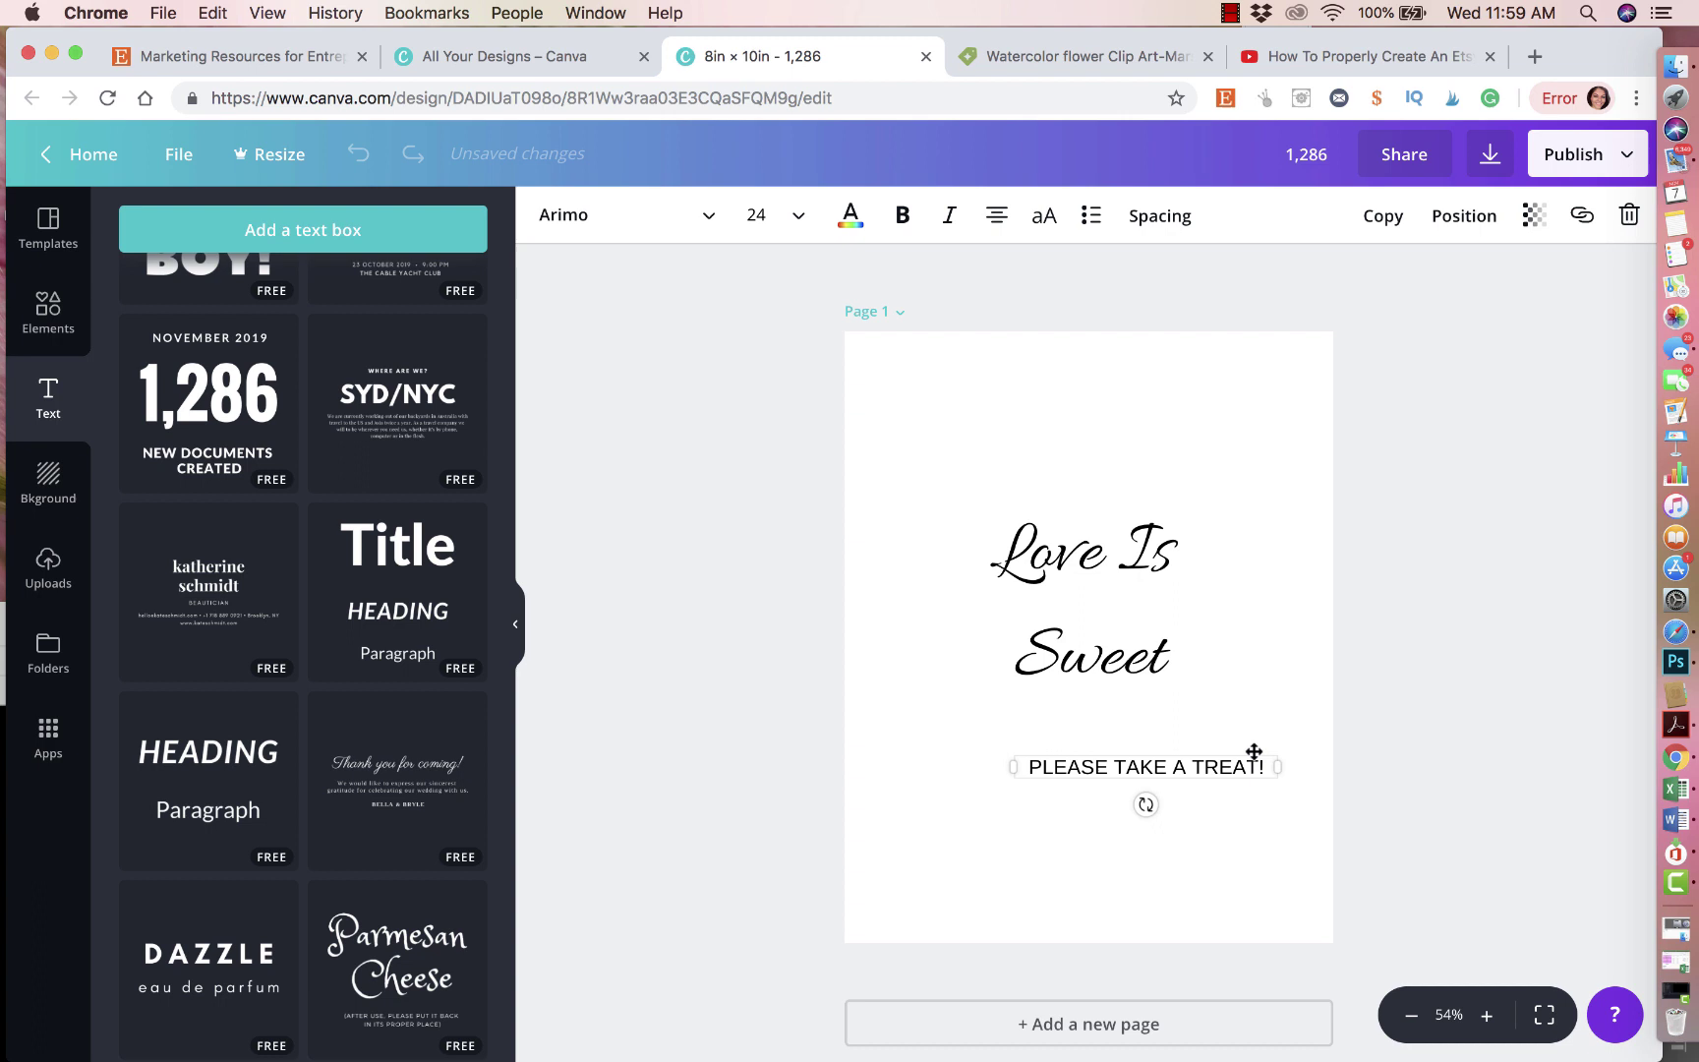
# Centre the PLEASE TAKE A TREAT! line and set Love Is Sweet to size 104
pyautogui.moveTo(1254, 752); pyautogui.dragTo(1208, 738)
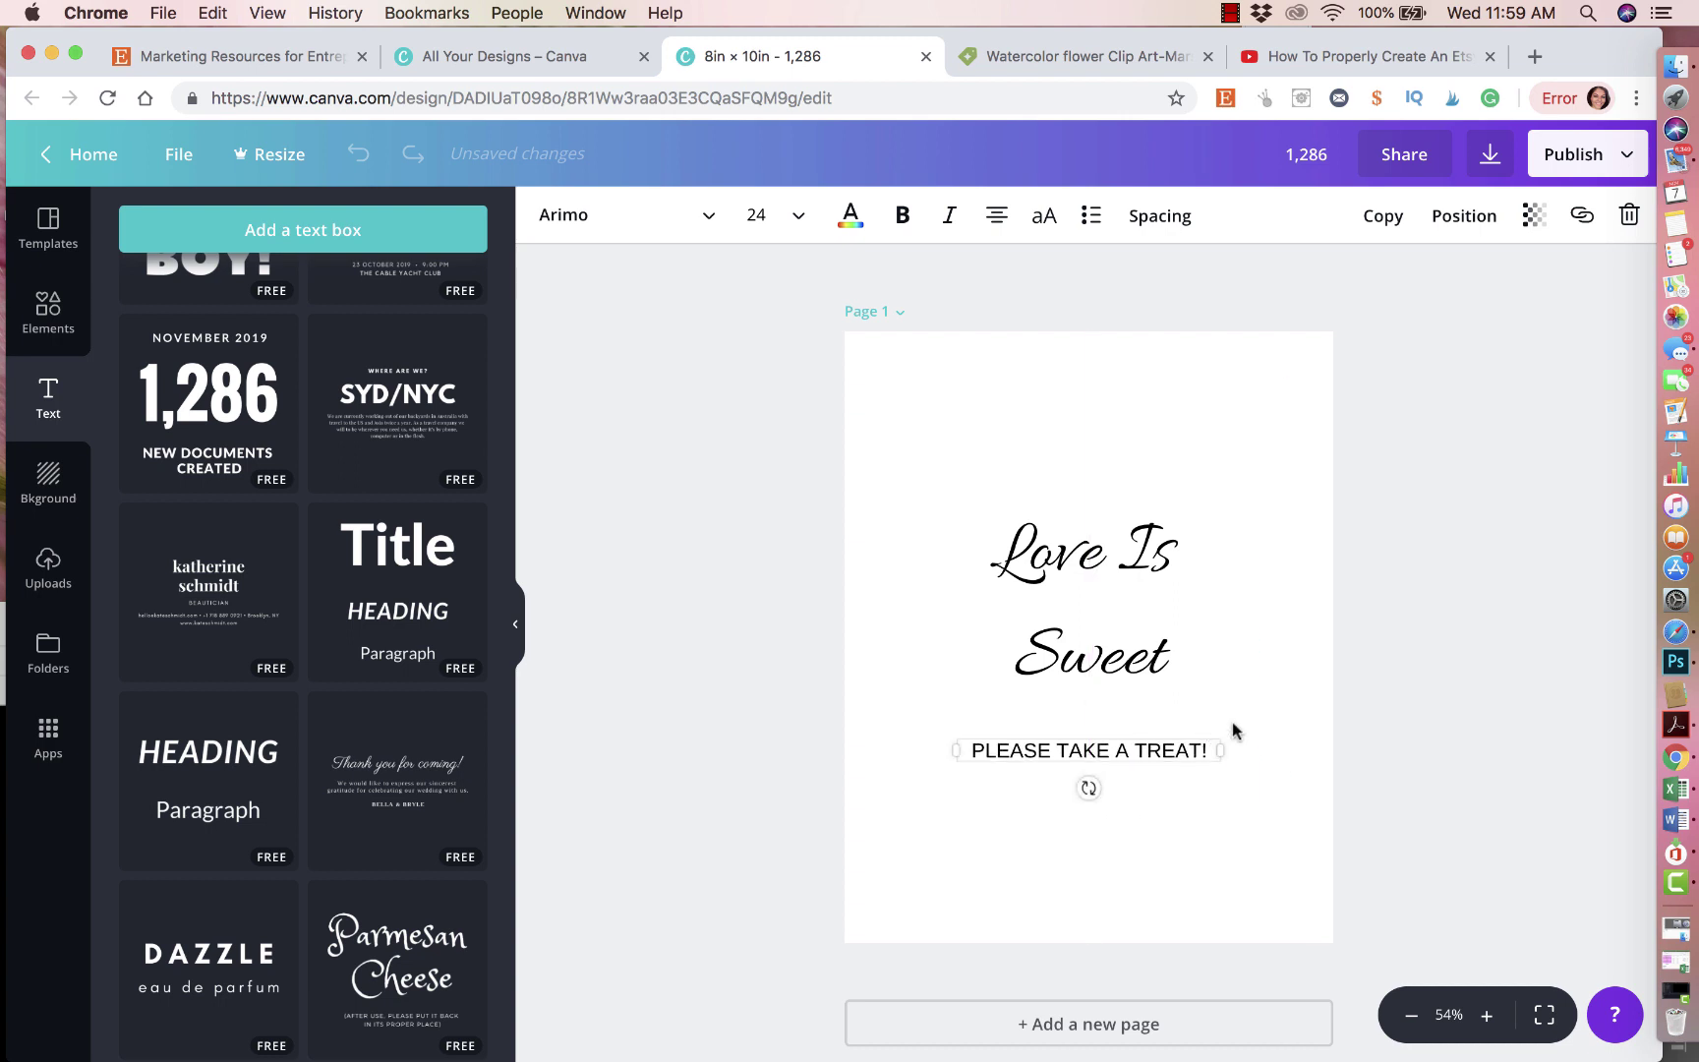
pyautogui.click(1100, 649)
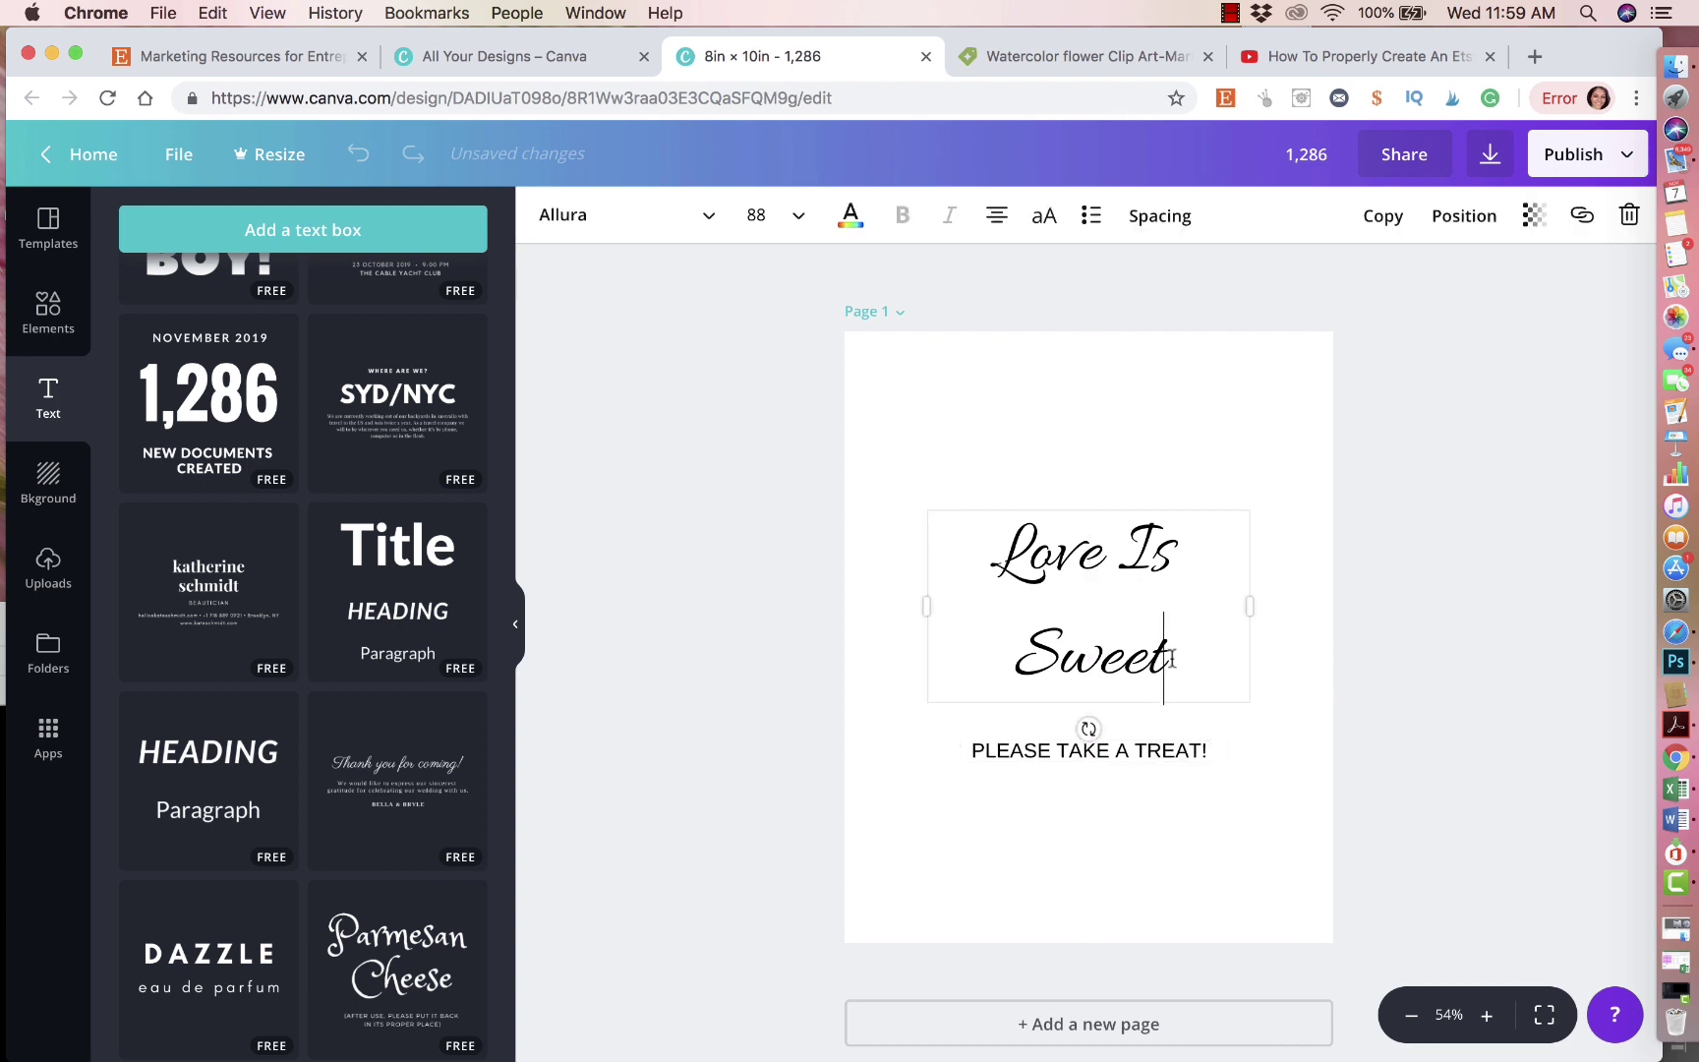
pyautogui.moveTo(1171, 658); pyautogui.dragTo(920, 521)
pyautogui.click(787, 215)
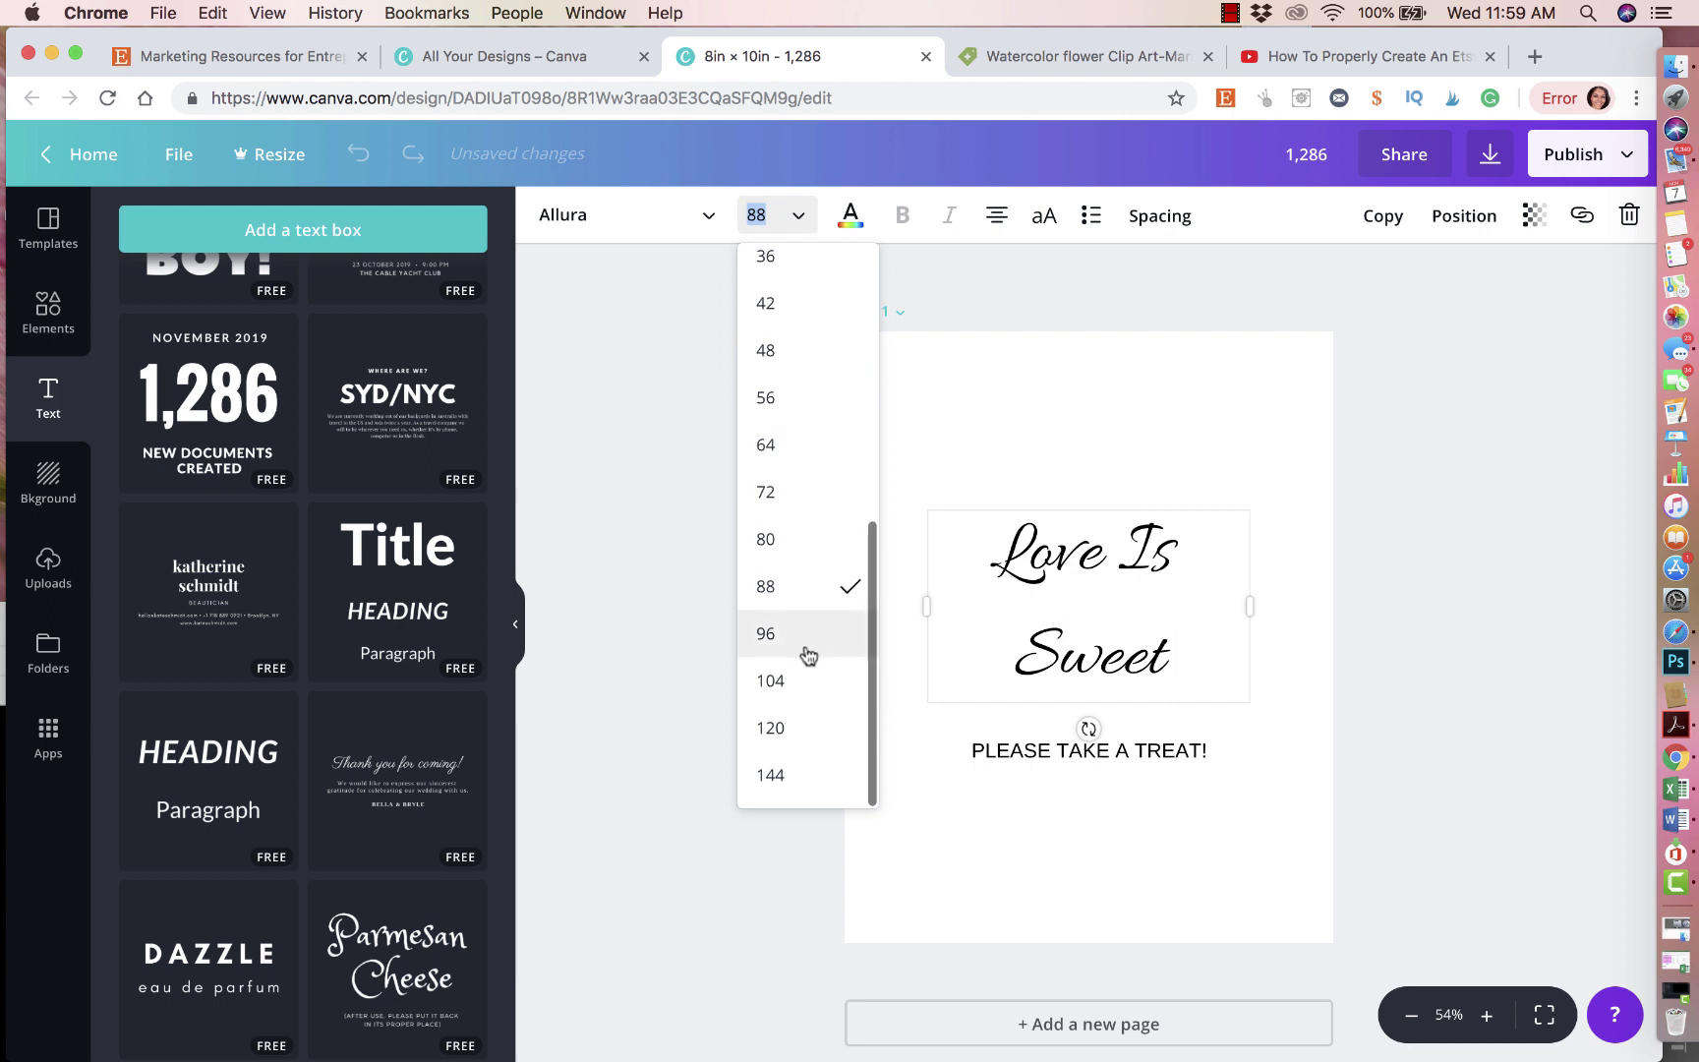
pyautogui.click(800, 678)
pyautogui.click(1487, 694)
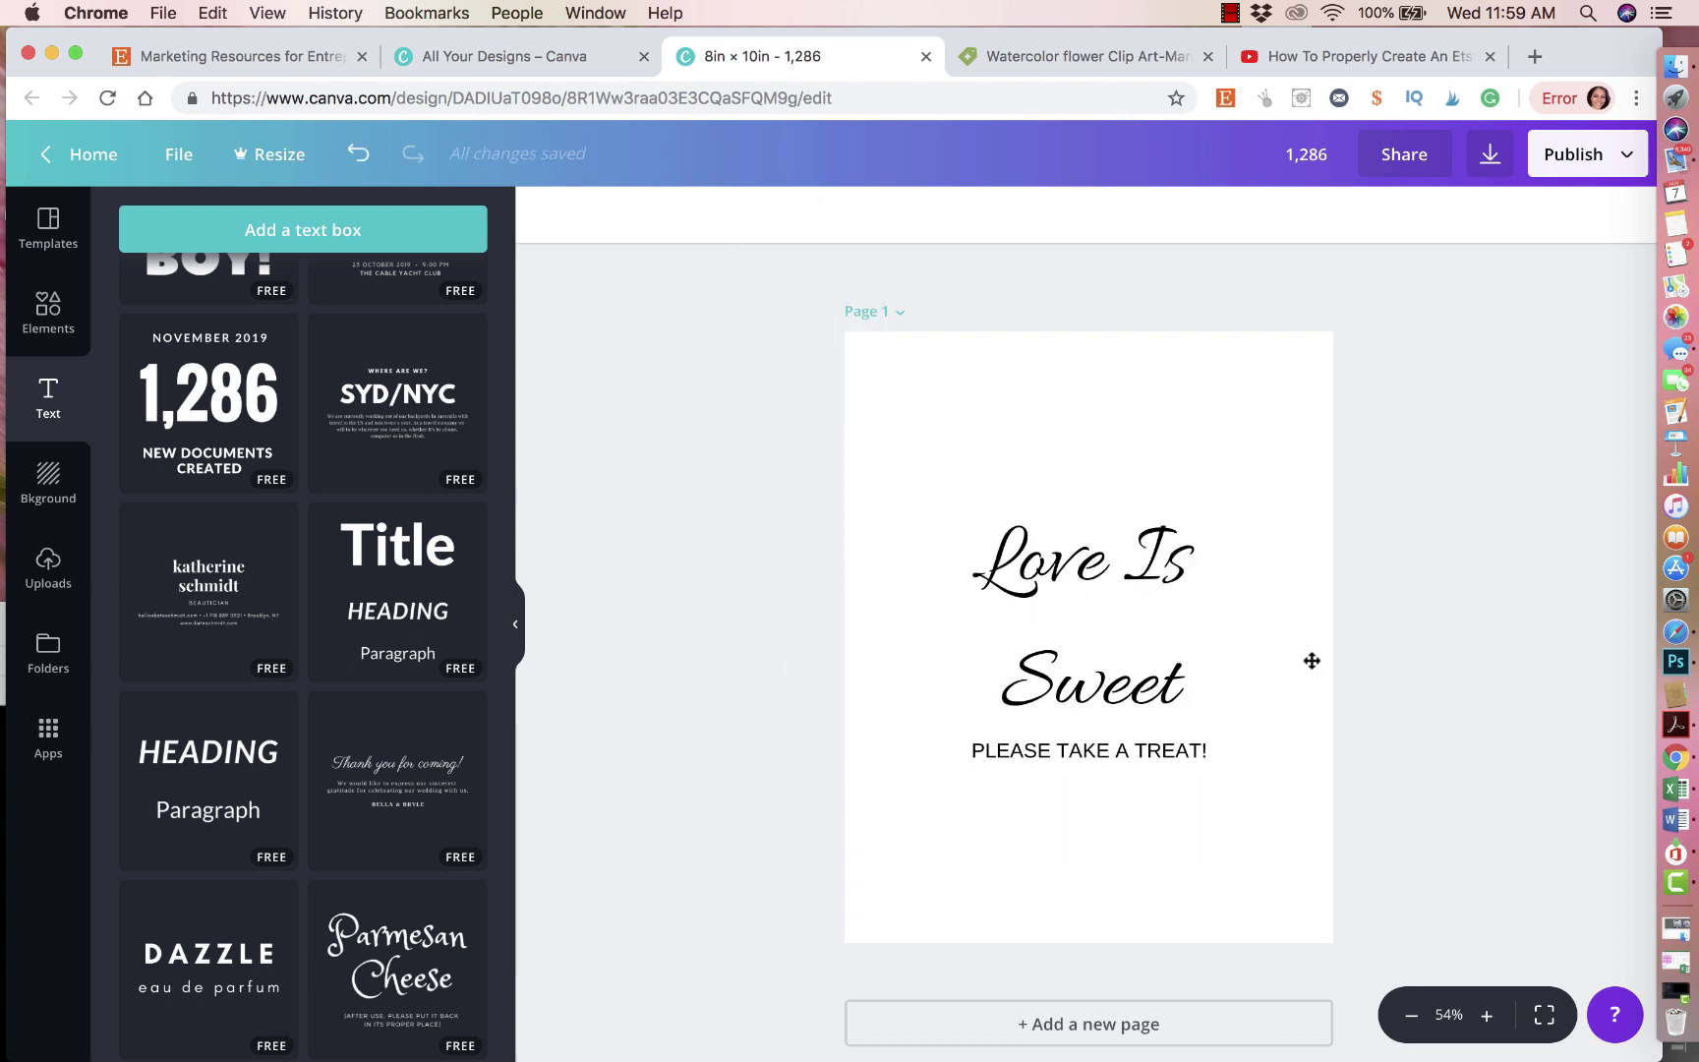
# Set PLEASE TAKE A TREAT! to size 21, reposition both lines, and drag in the bouquet PNG
pyautogui.tripleClick(1151, 753)
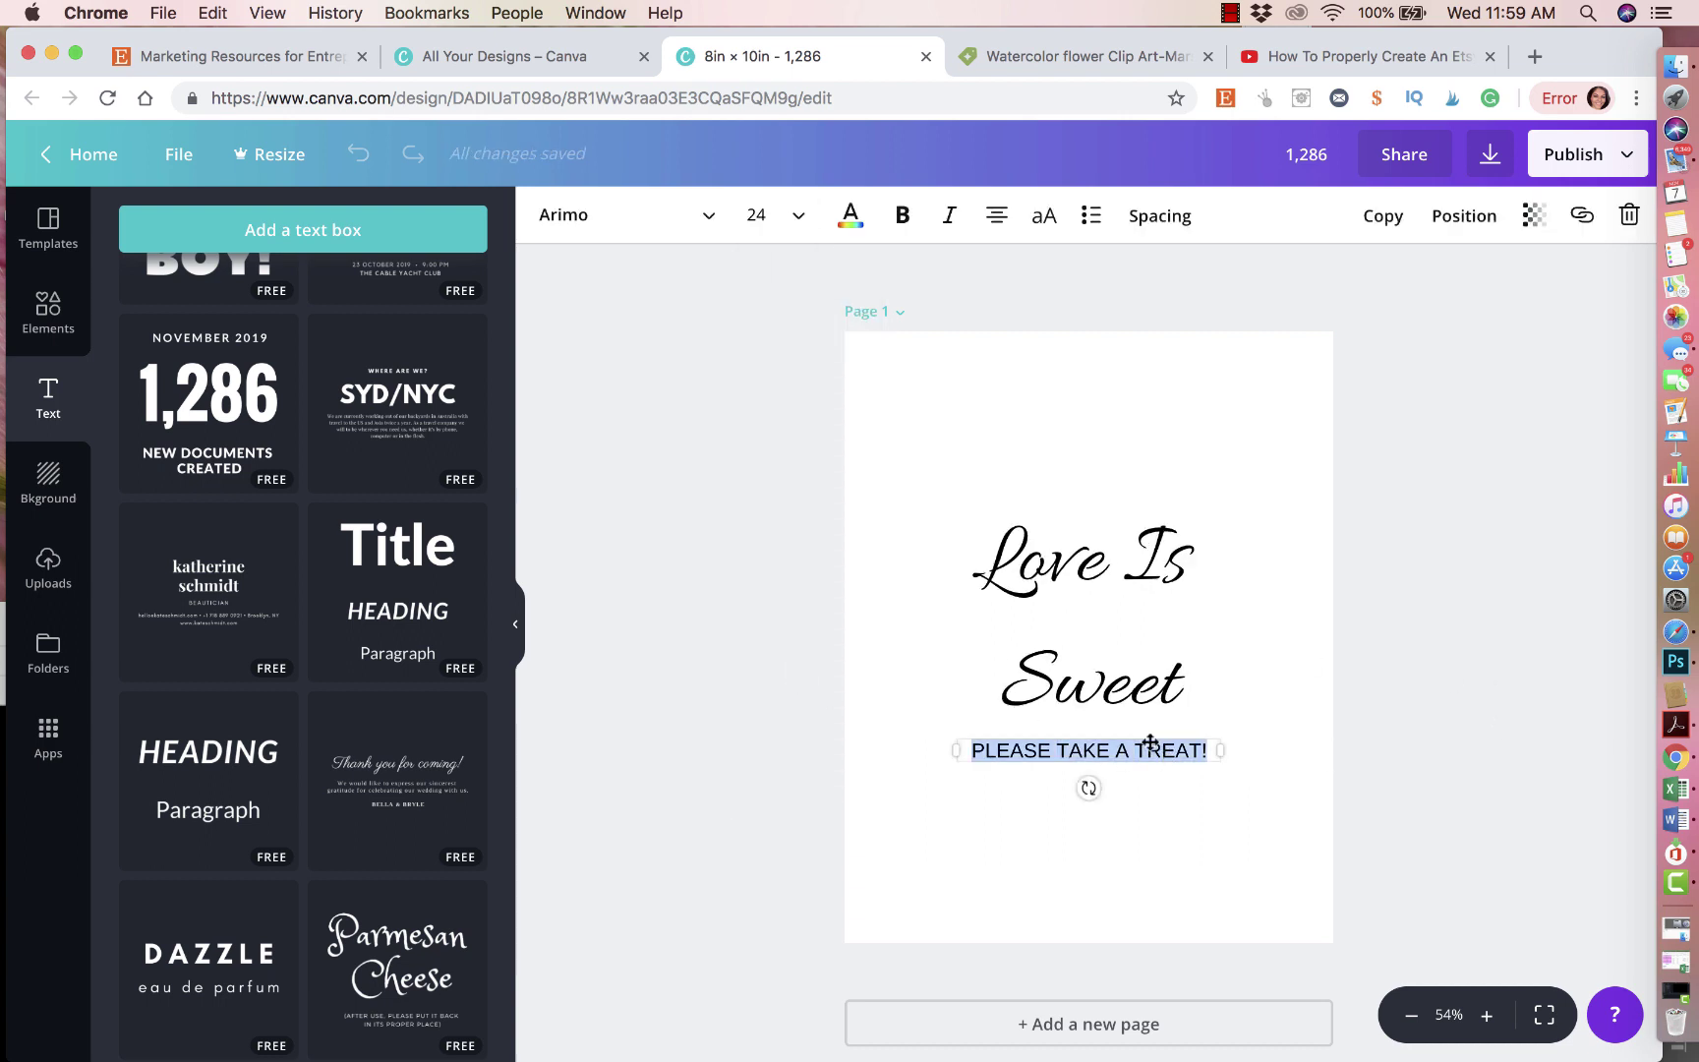
pyautogui.click(768, 242)
pyautogui.click(783, 480)
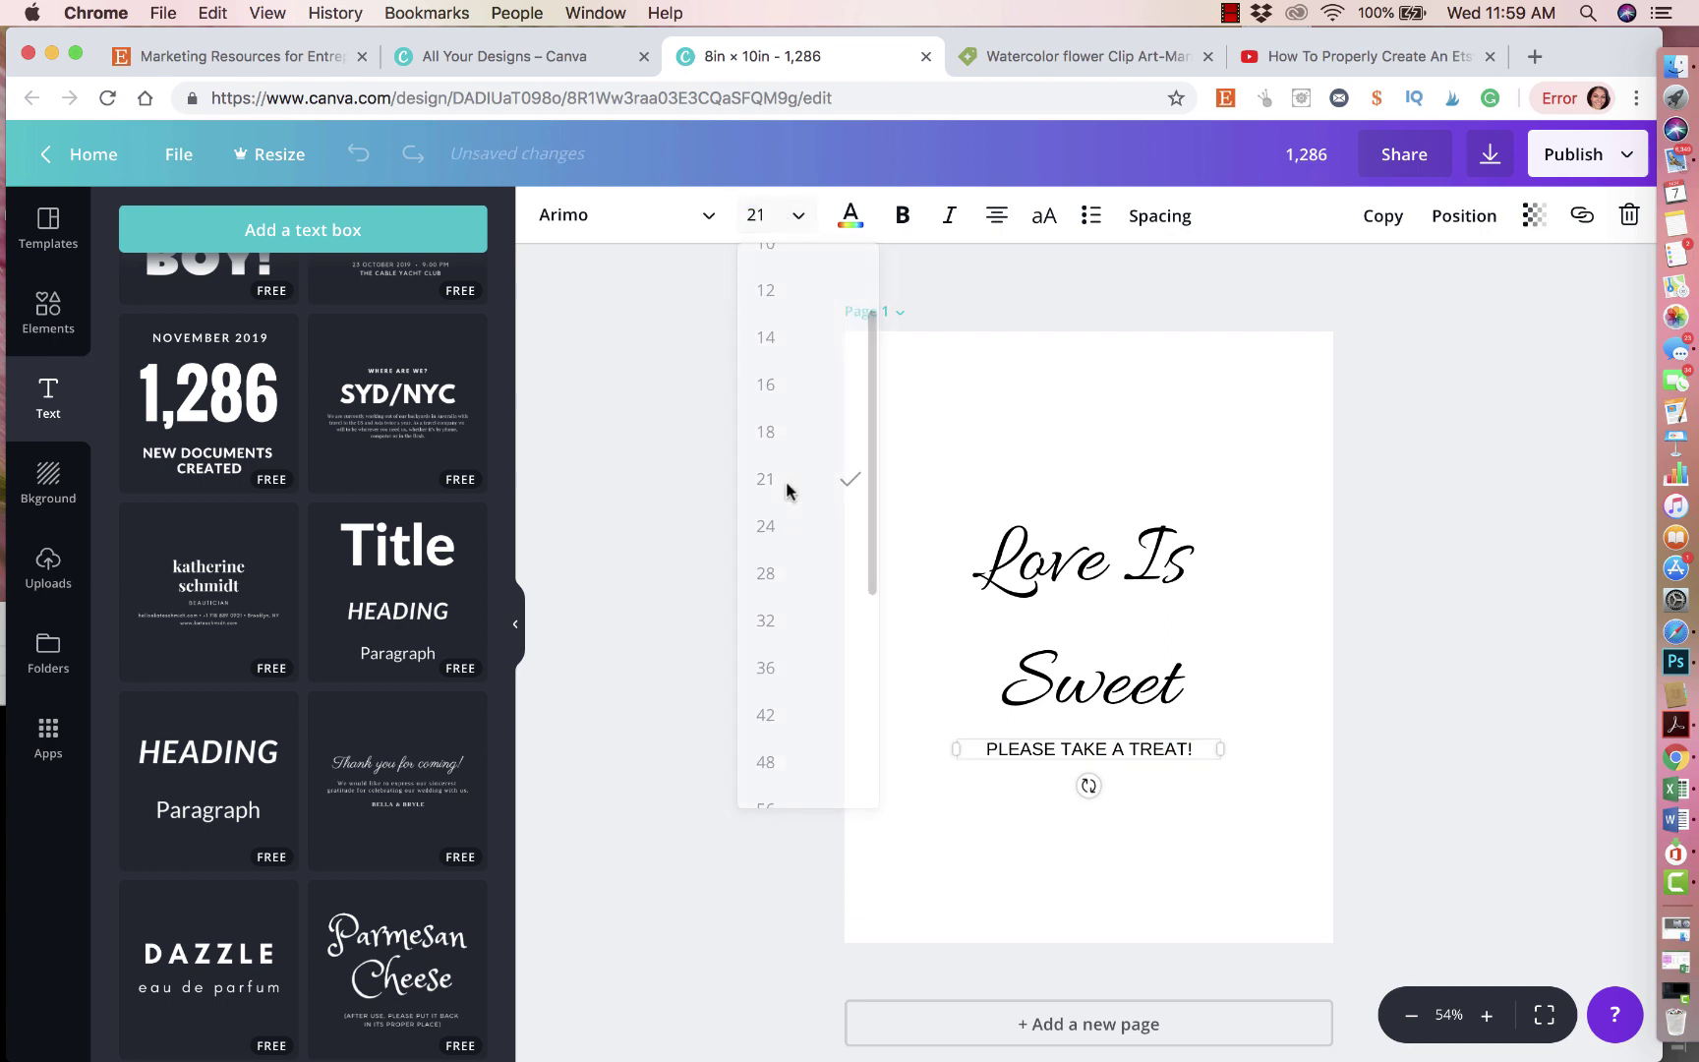
pyautogui.moveTo(1138, 751); pyautogui.dragTo(1147, 777)
pyautogui.moveTo(1157, 699); pyautogui.dragTo(1158, 676)
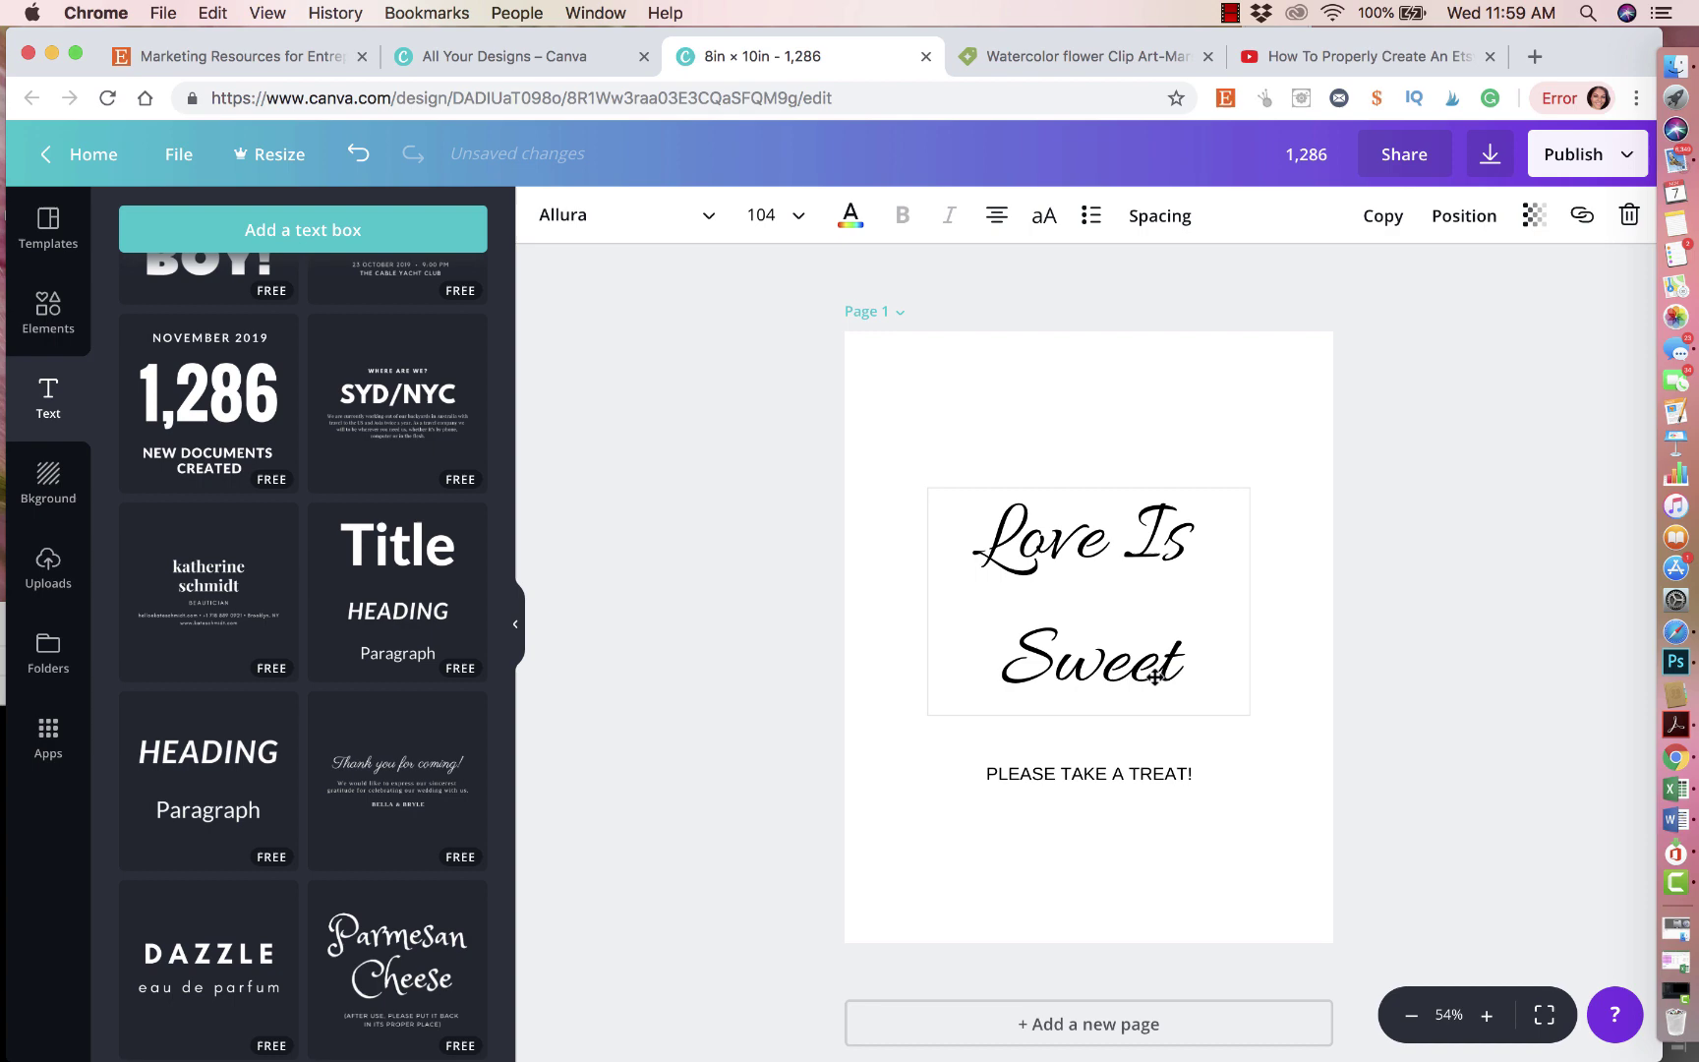
pyautogui.moveTo(1148, 778); pyautogui.dragTo(1156, 761)
pyautogui.moveTo(1606, 51); pyautogui.dragTo(1472, 42)
pyautogui.moveTo(1591, 207); pyautogui.dragTo(1115, 424)
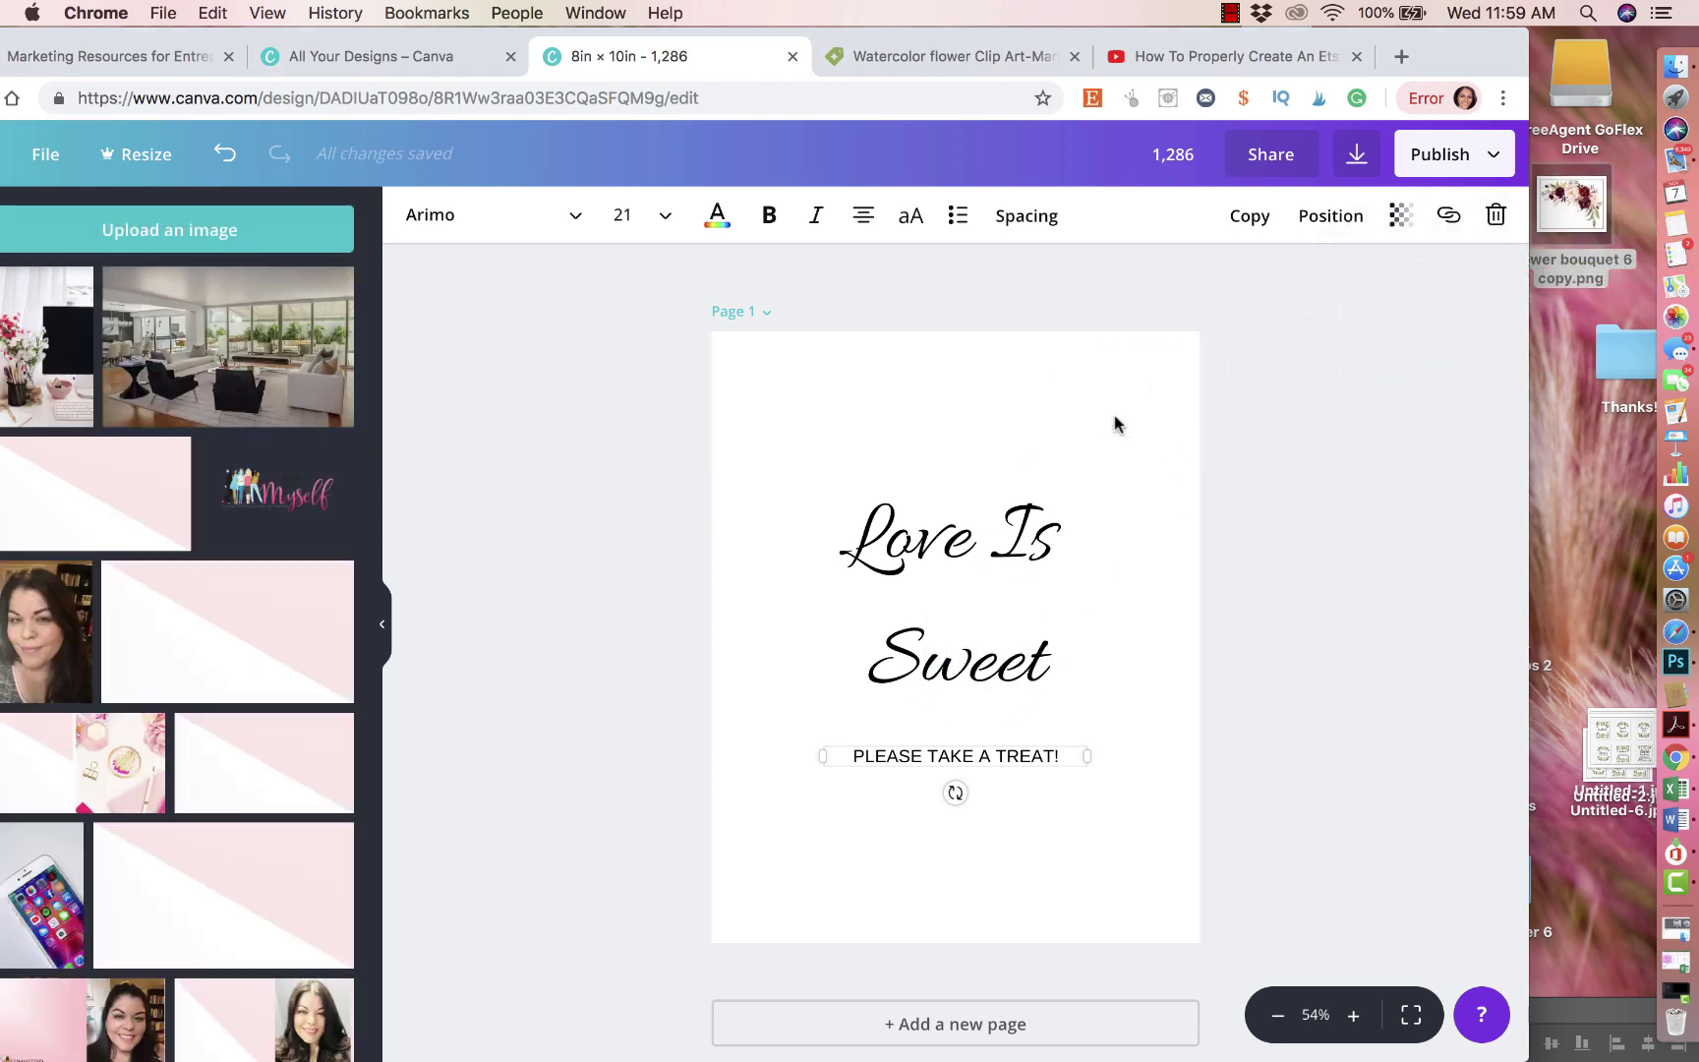
# Add the flower bouquet, shrink it and snap it flush into the top-right corner
pyautogui.moveTo(1372, 36); pyautogui.dragTo(1489, 37)
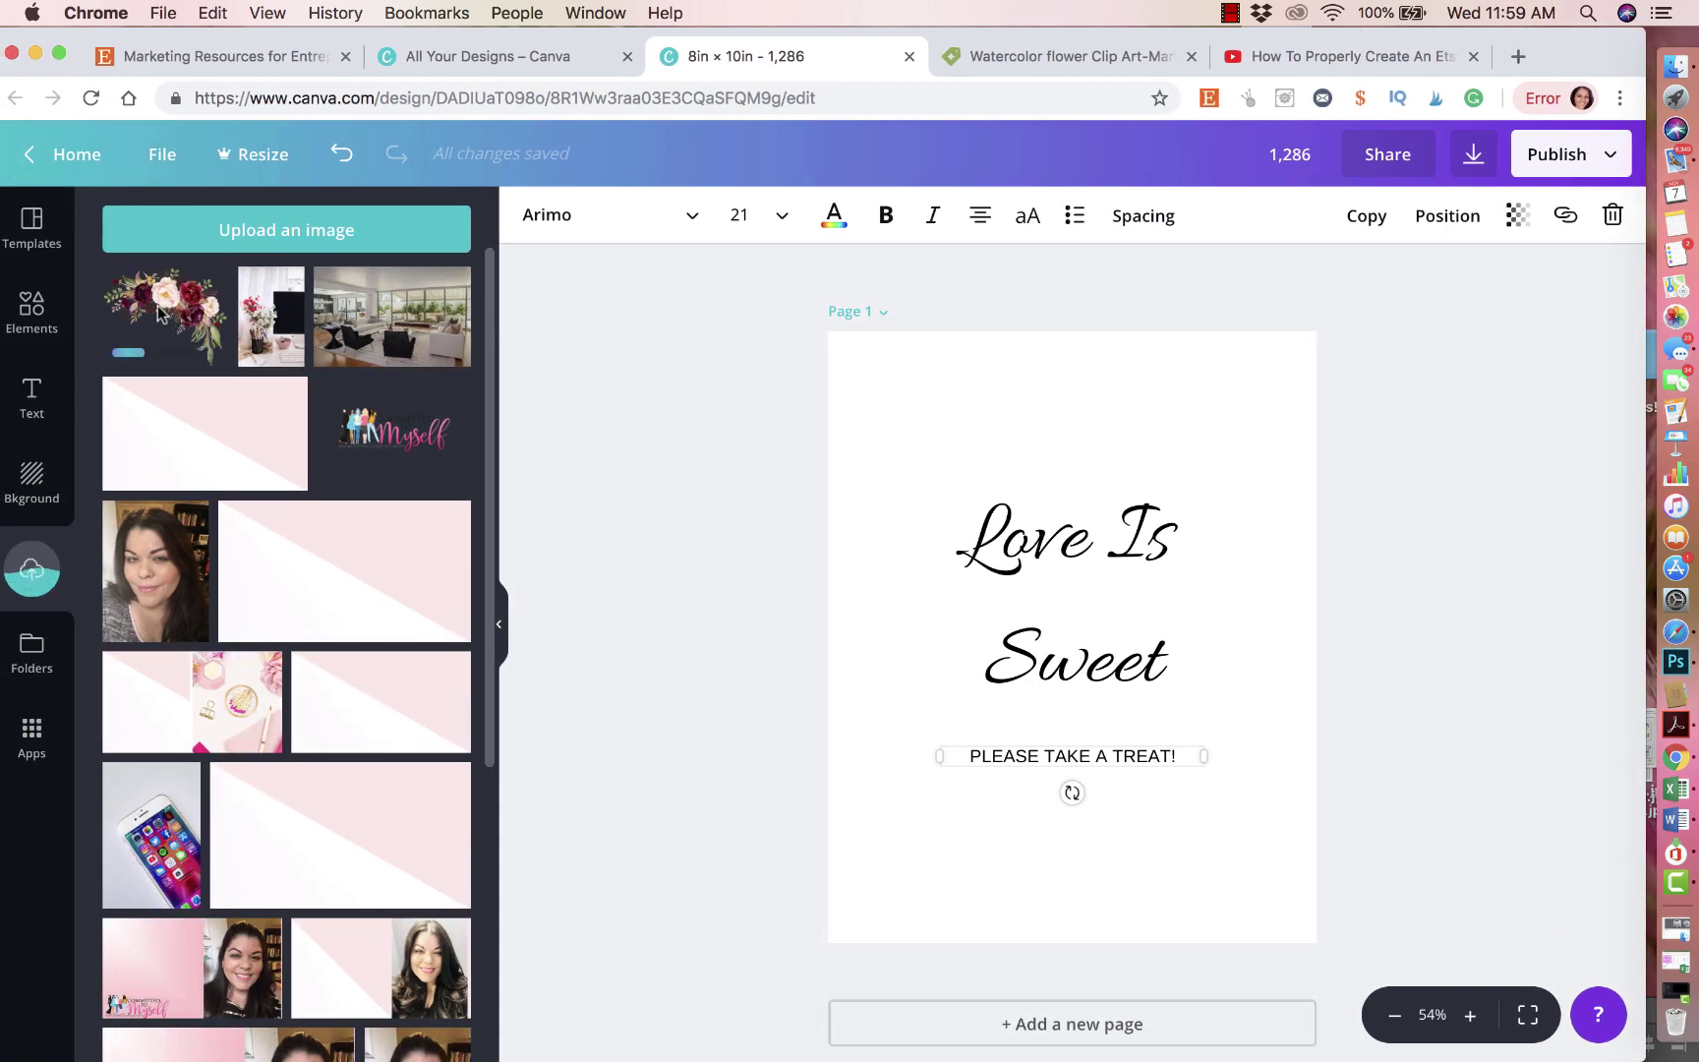
pyautogui.click(152, 324)
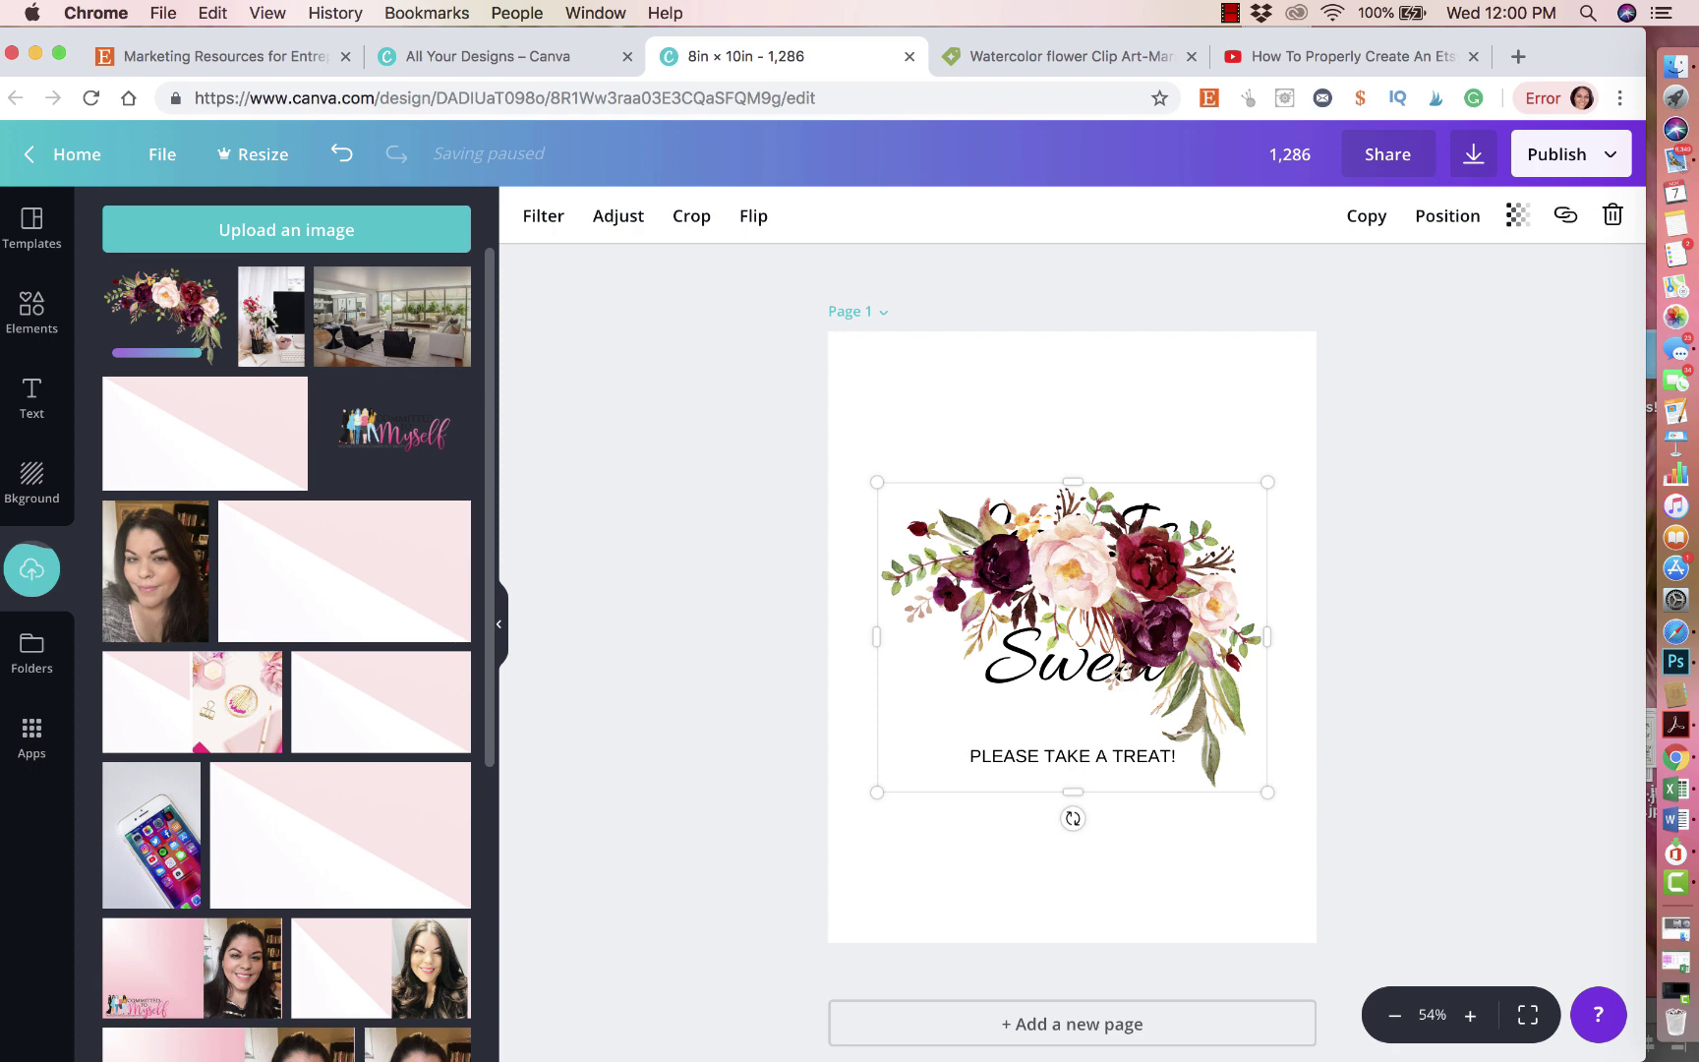
pyautogui.moveTo(1057, 566); pyautogui.dragTo(1092, 402)
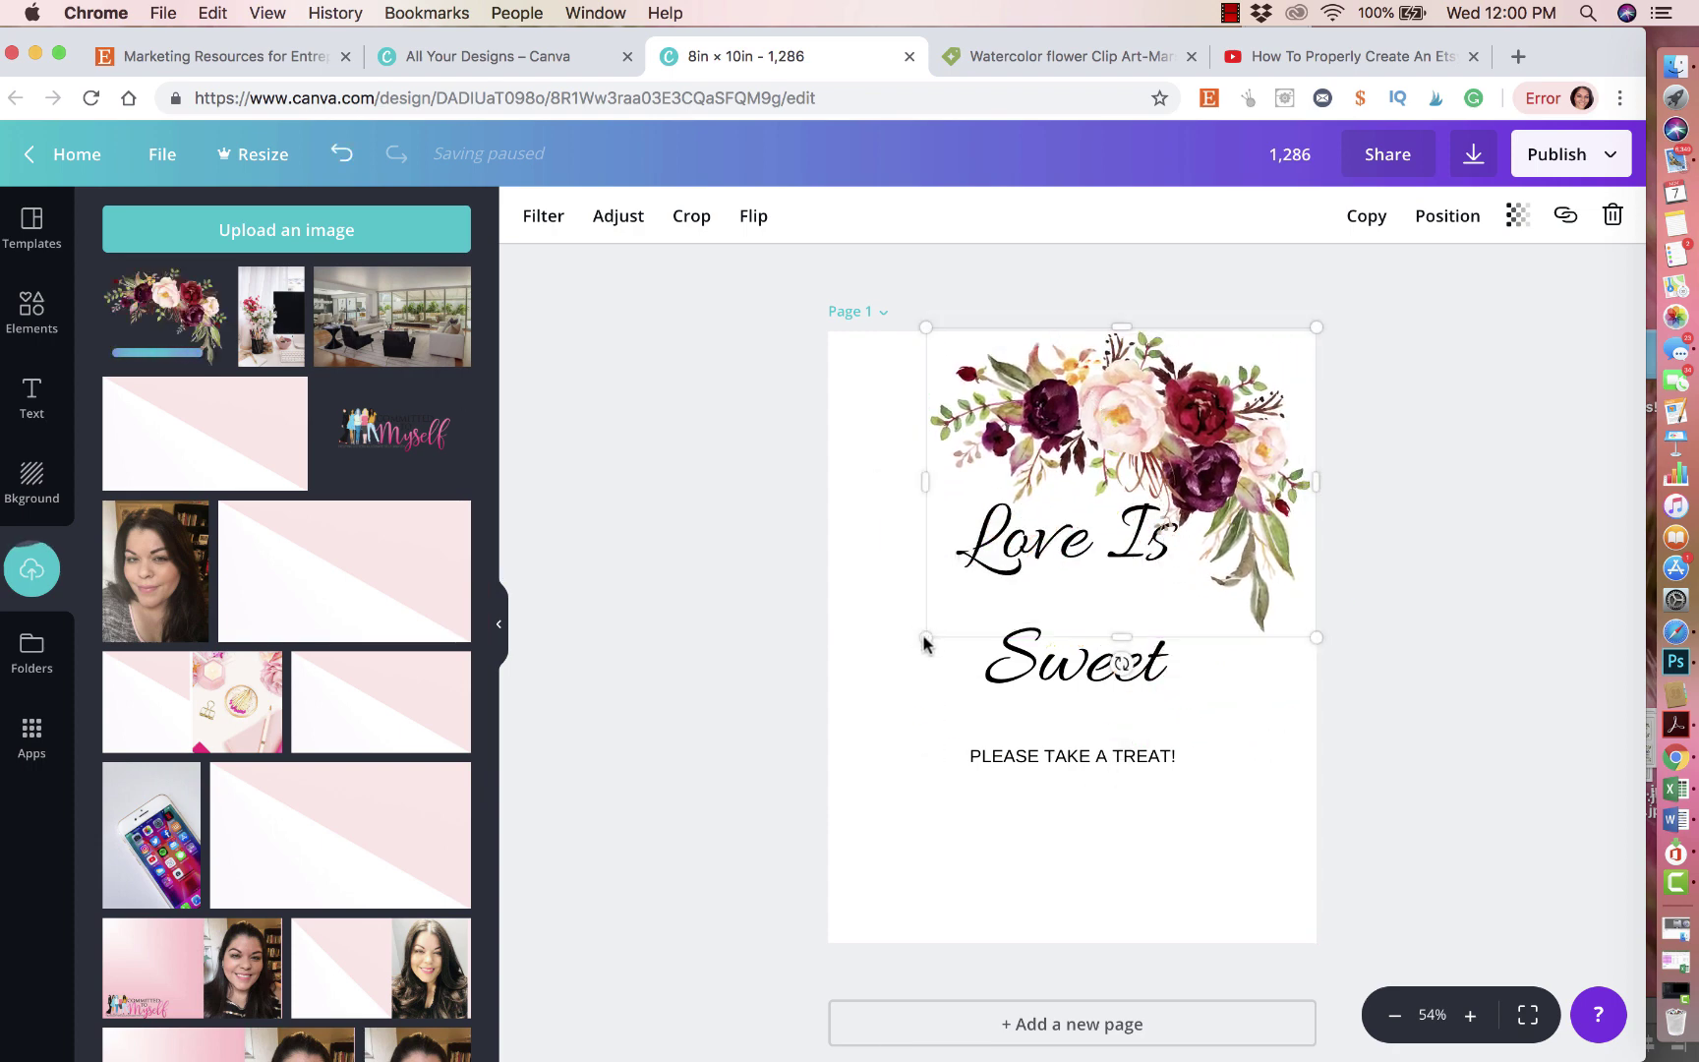
pyautogui.moveTo(924, 639); pyautogui.dragTo(993, 583)
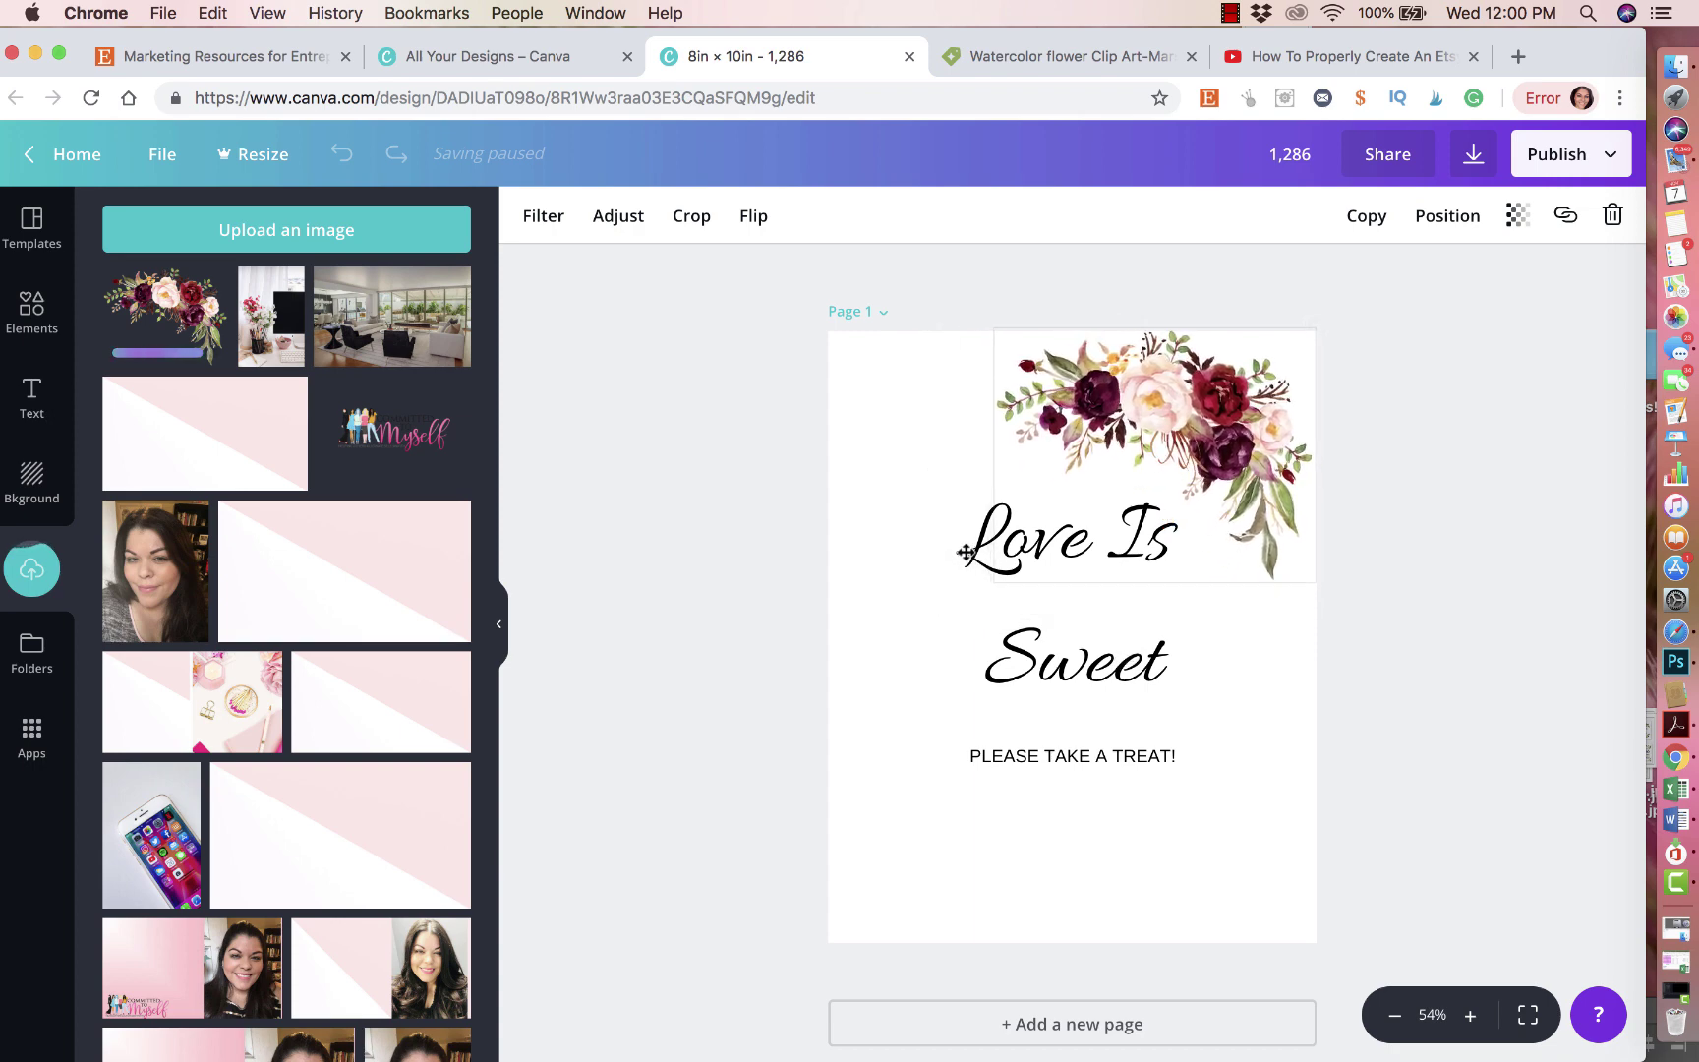
pyautogui.moveTo(1180, 386)
pyautogui.mouseDown()
pyautogui.moveTo(1201, 386)
pyautogui.moveTo(1180, 387)
pyautogui.mouseUp()
pyautogui.click(1479, 403)
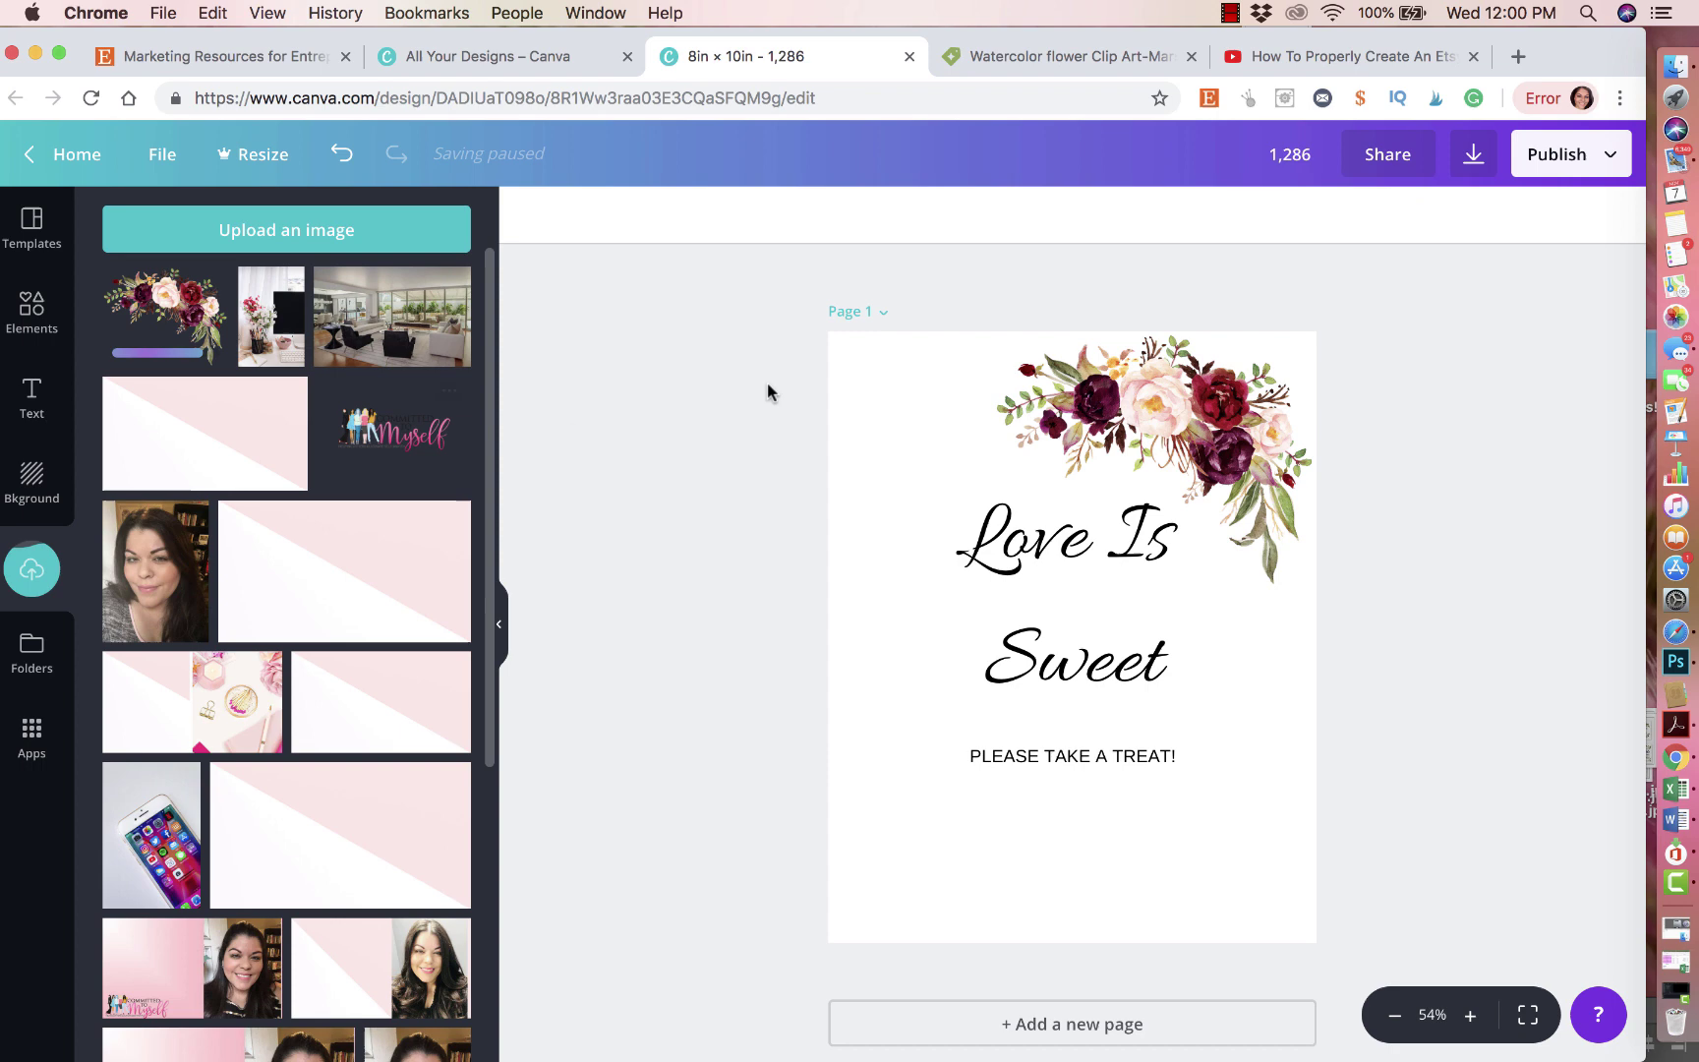
# Add a second bouquet, rotate it 180°, and shrink it in the bottom-left corner
pyautogui.click(165, 305)
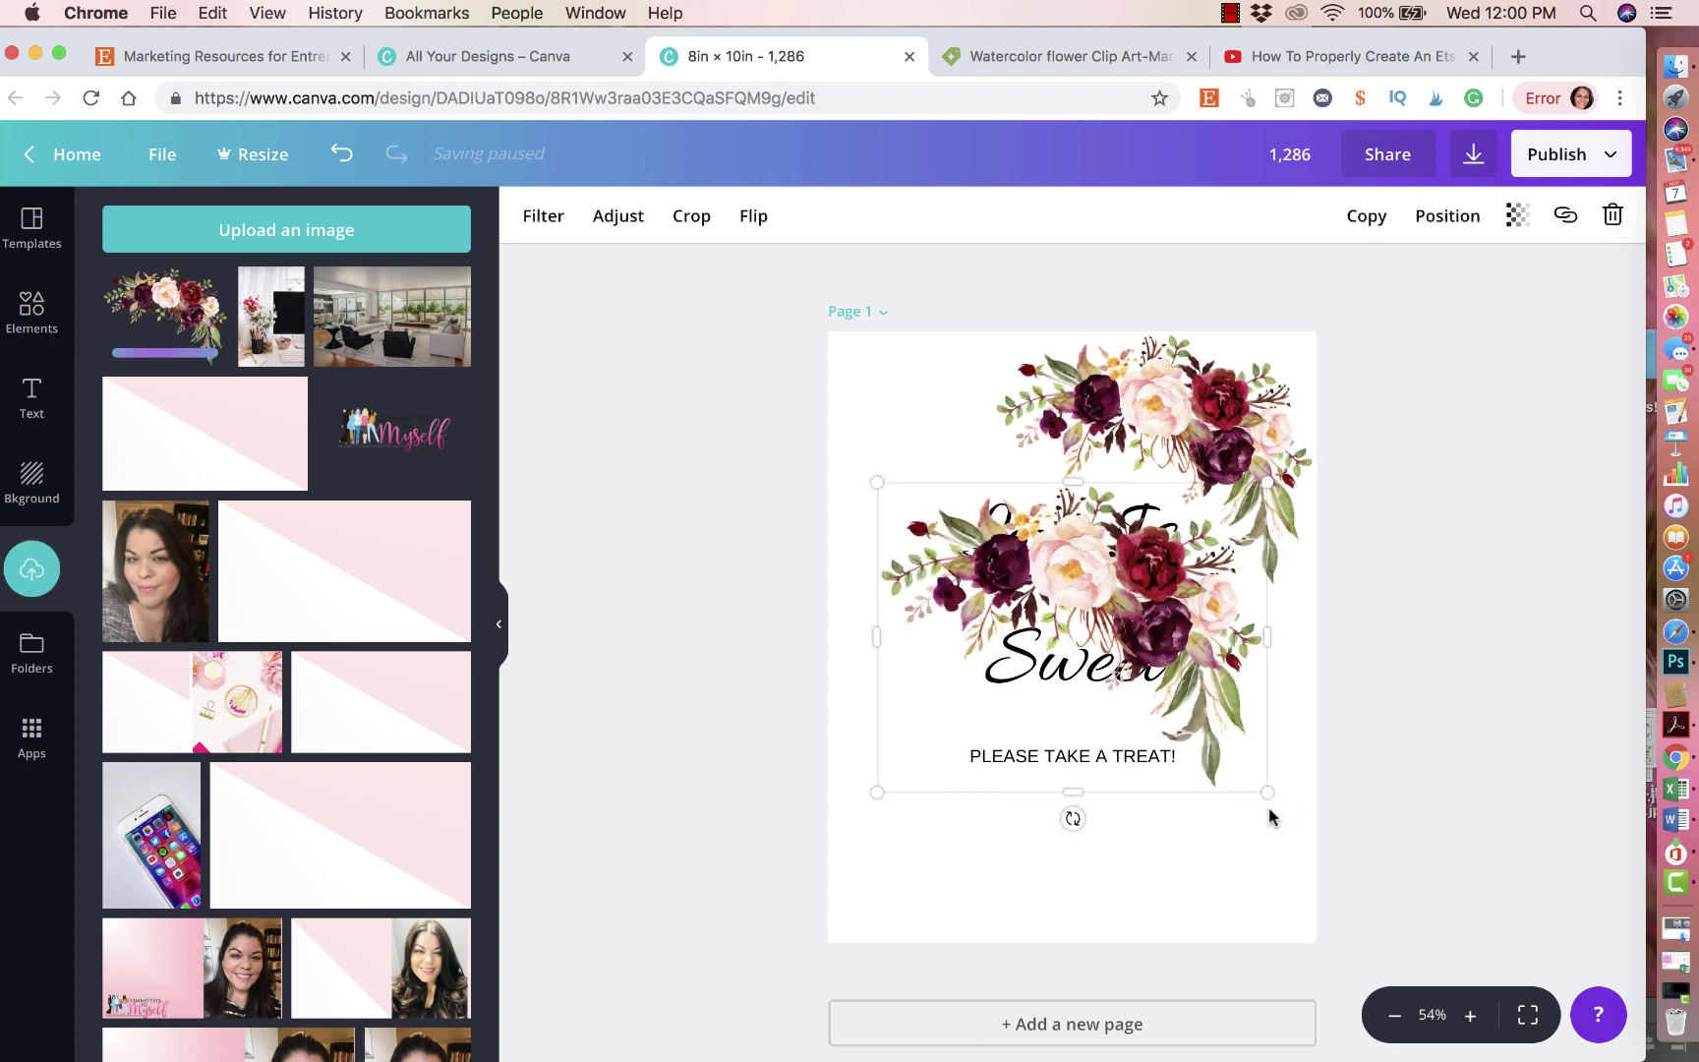
pyautogui.moveTo(1073, 819); pyautogui.dragTo(1074, 472)
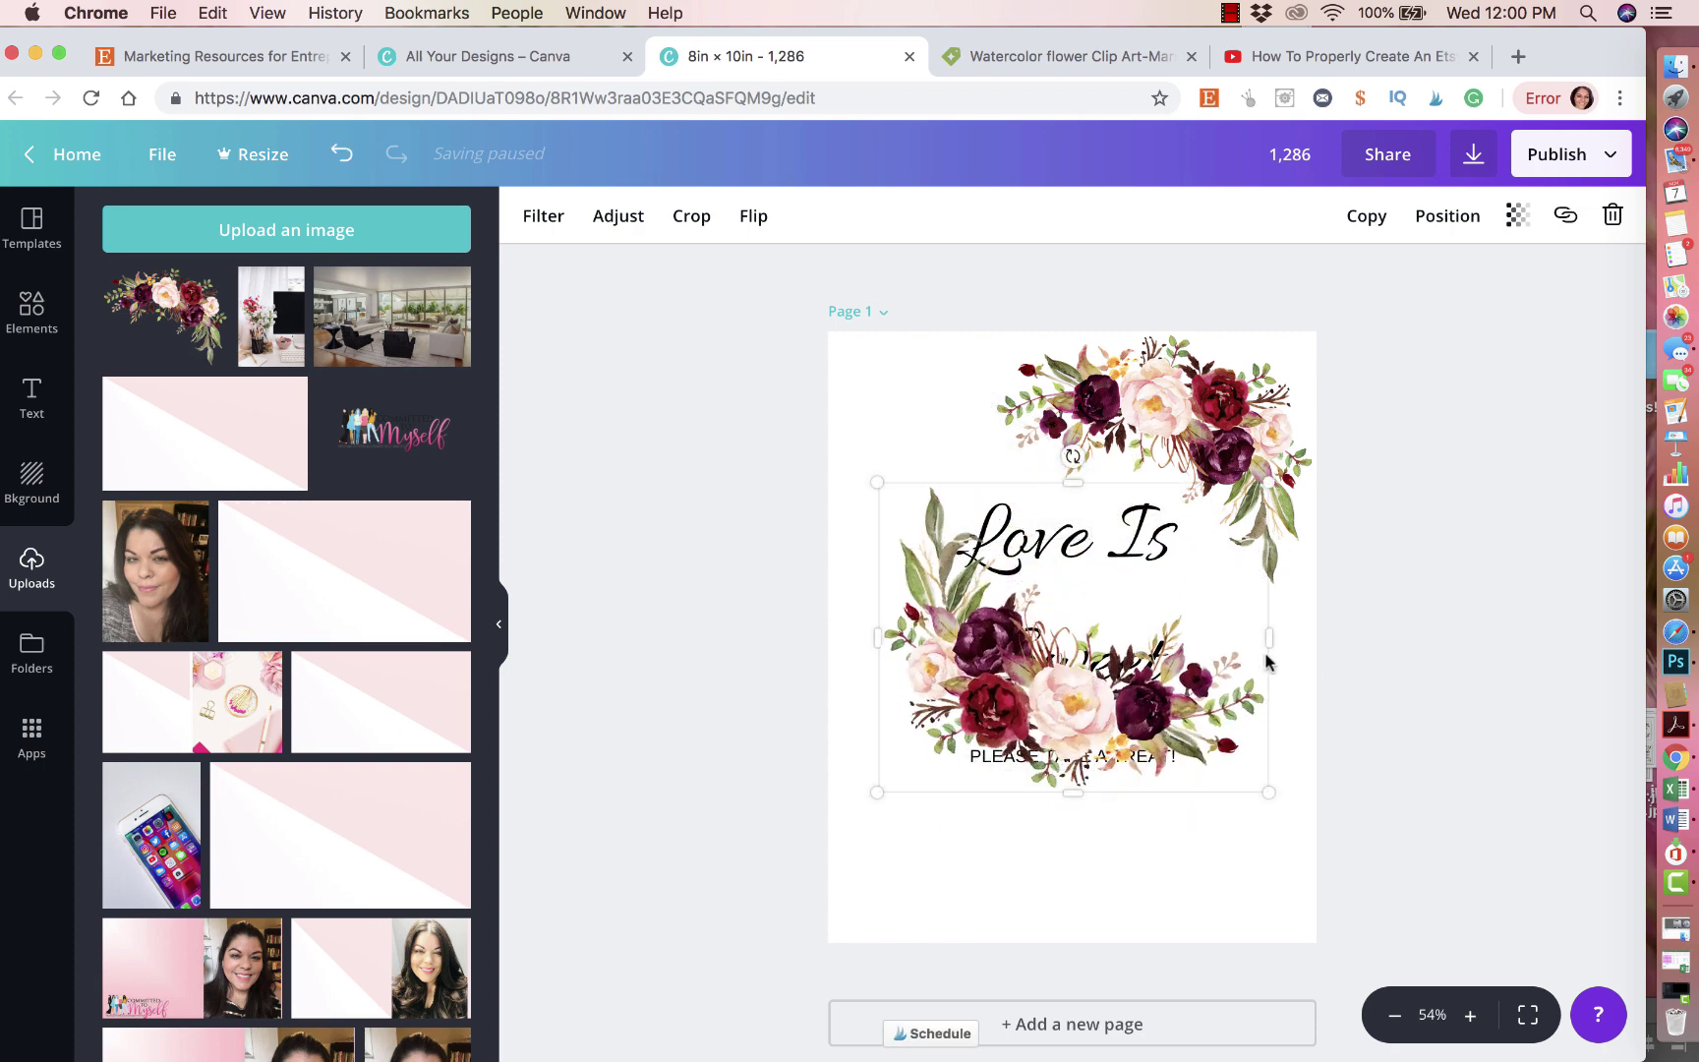
pyautogui.moveTo(1138, 772); pyautogui.dragTo(1076, 928)
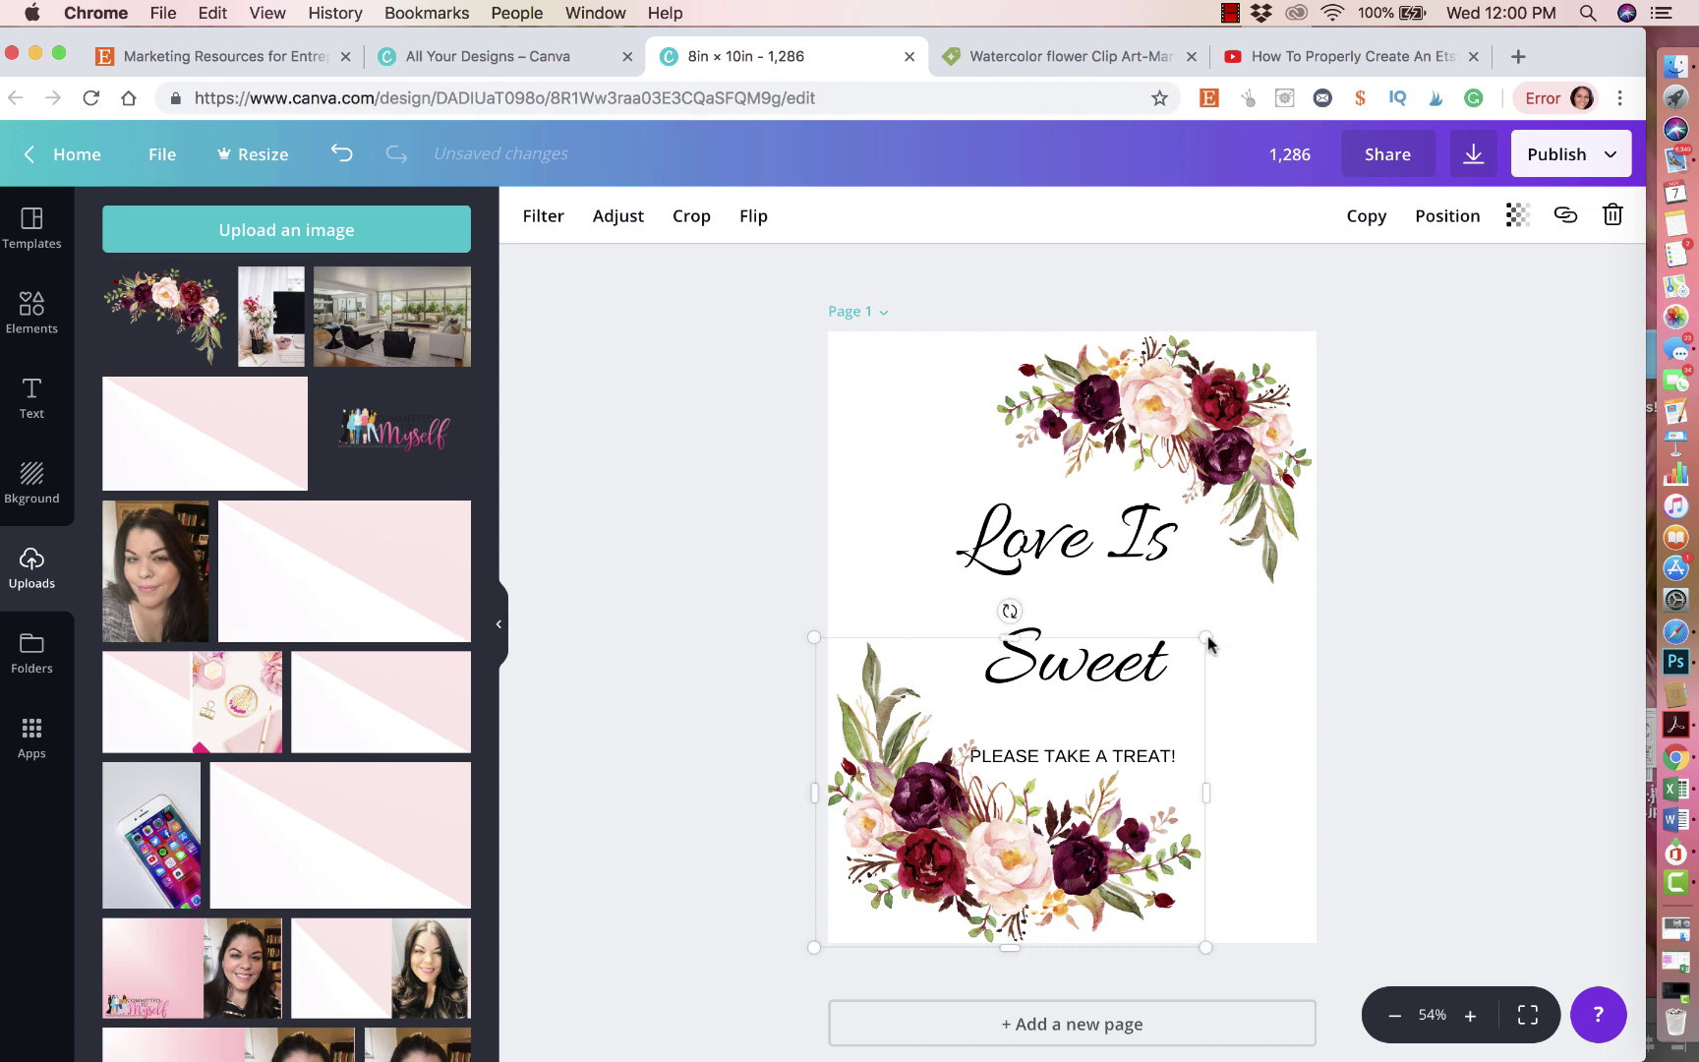
pyautogui.moveTo(1208, 641); pyautogui.dragTo(1161, 722)
pyautogui.click(1412, 670)
# Lower the Love Is Sweet line height to 1.08 and realign both text lines
pyautogui.click(1142, 626)
pyautogui.click(1106, 593)
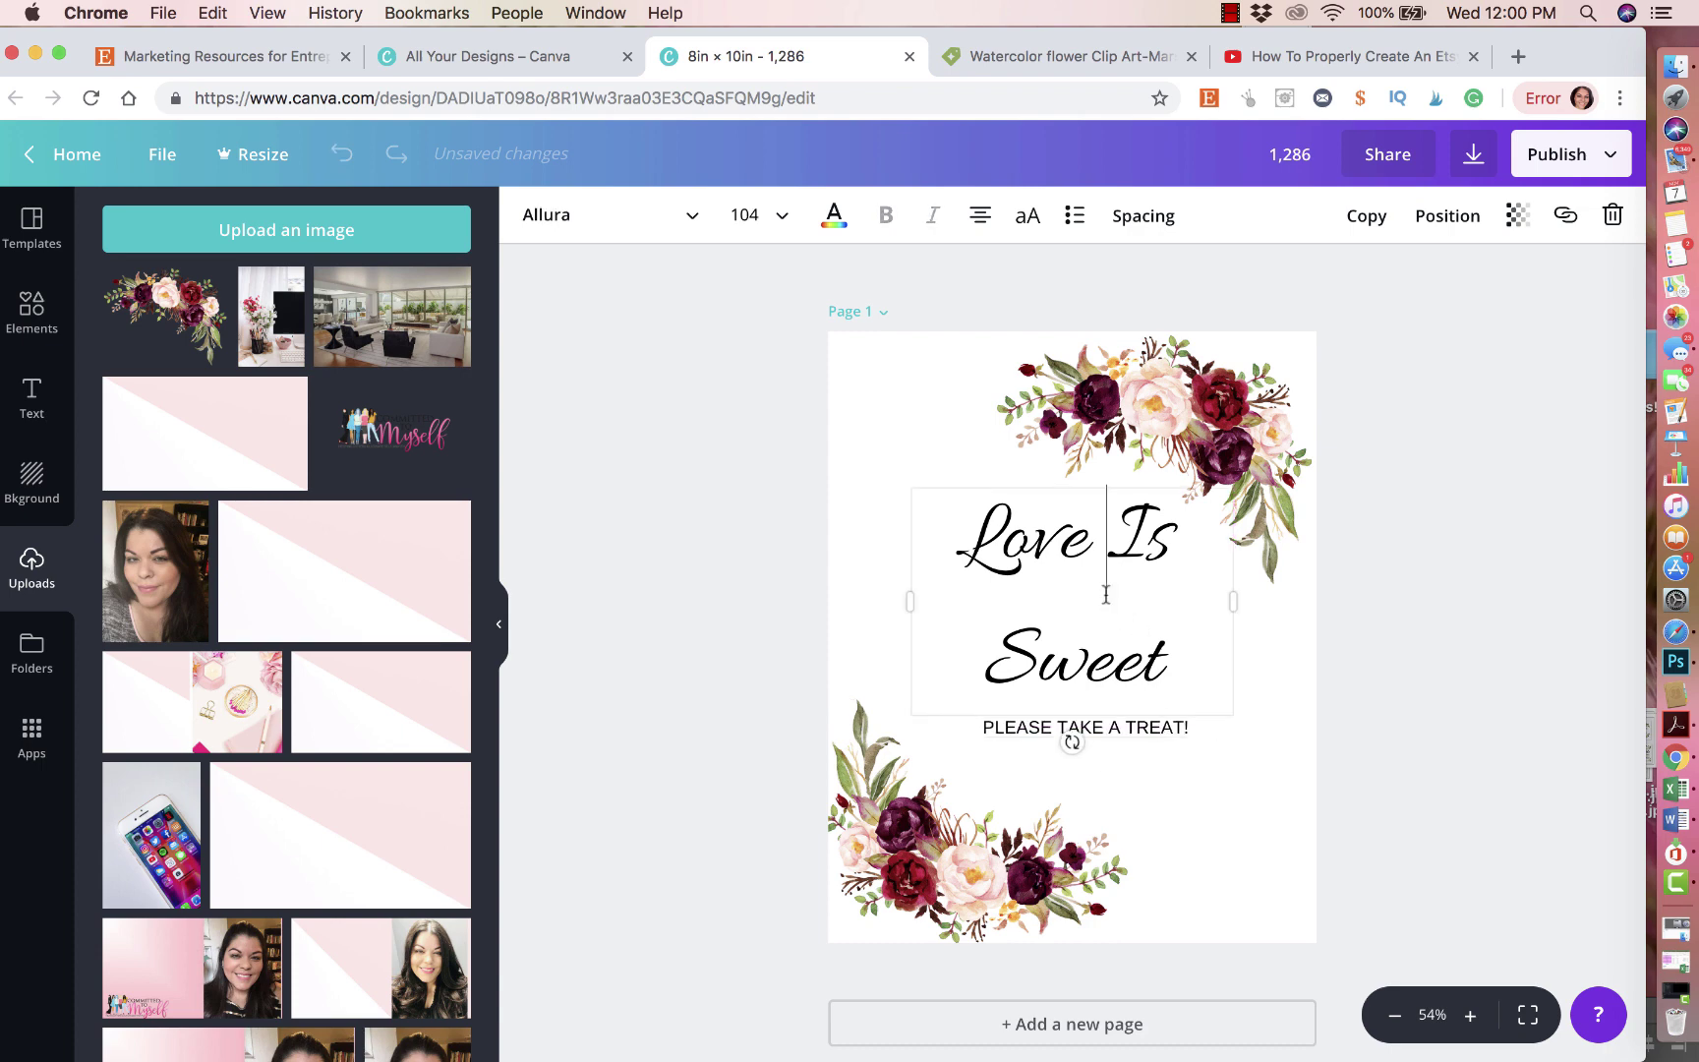
pyautogui.moveTo(1176, 666); pyautogui.dragTo(950, 544)
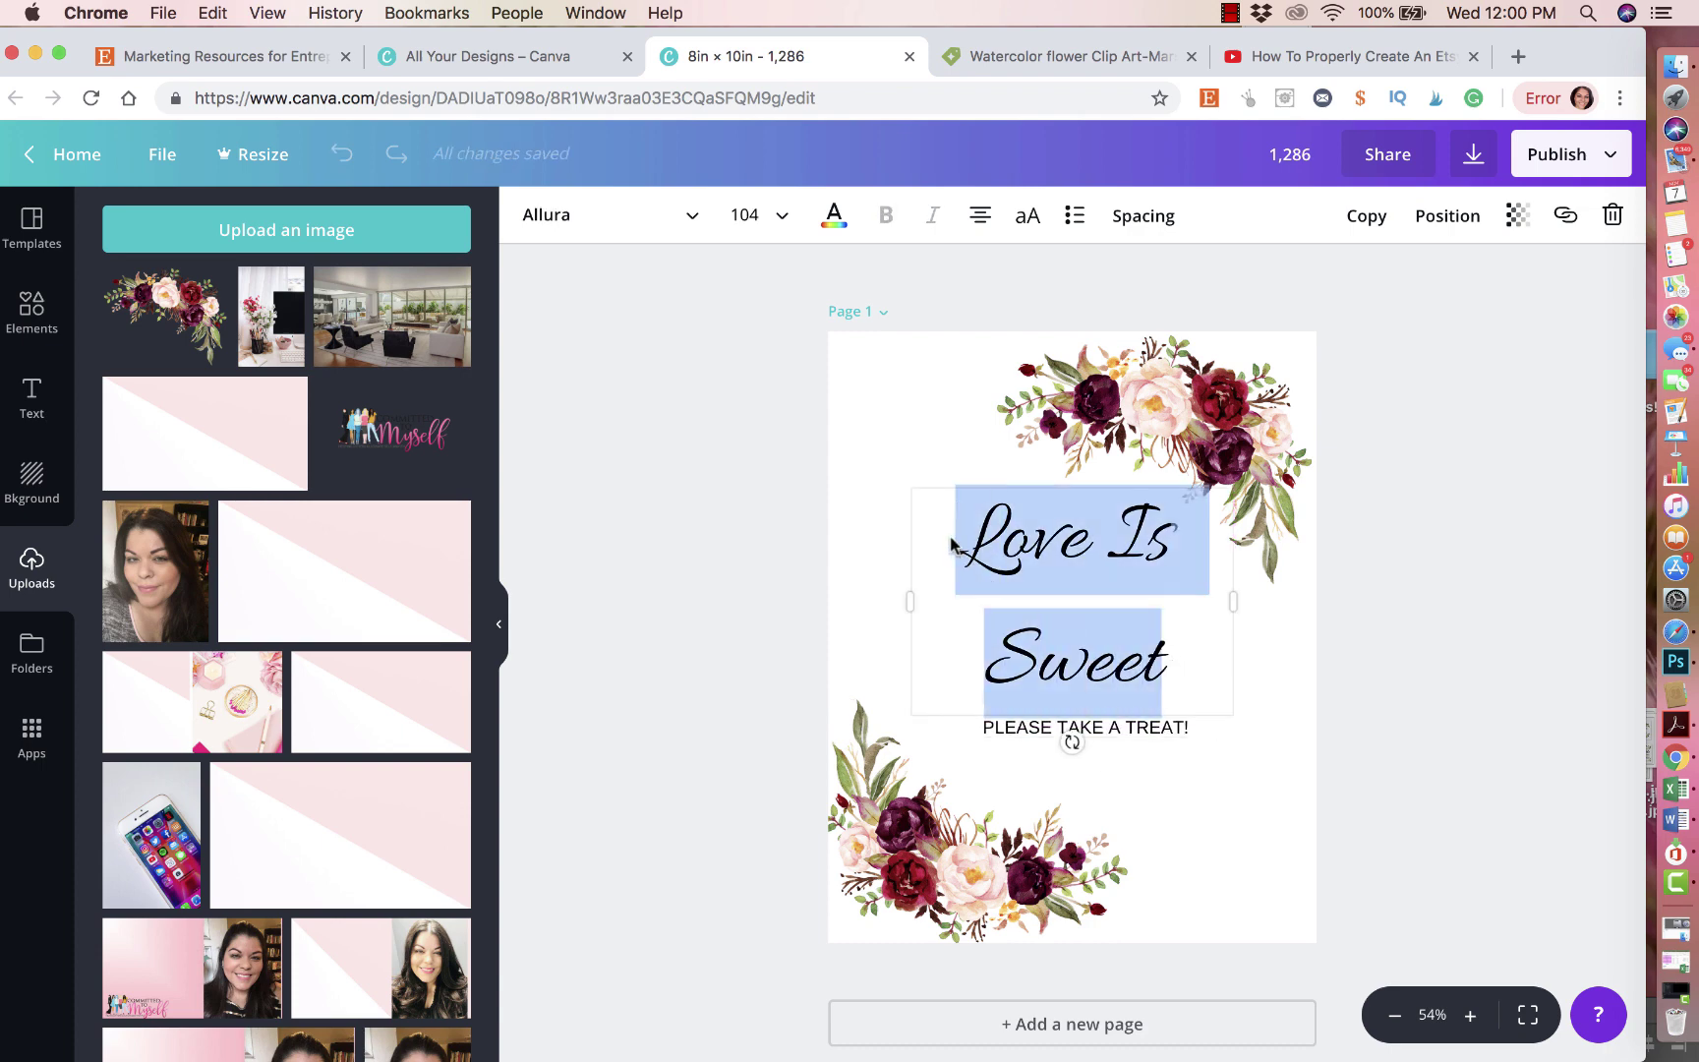
pyautogui.click(1164, 232)
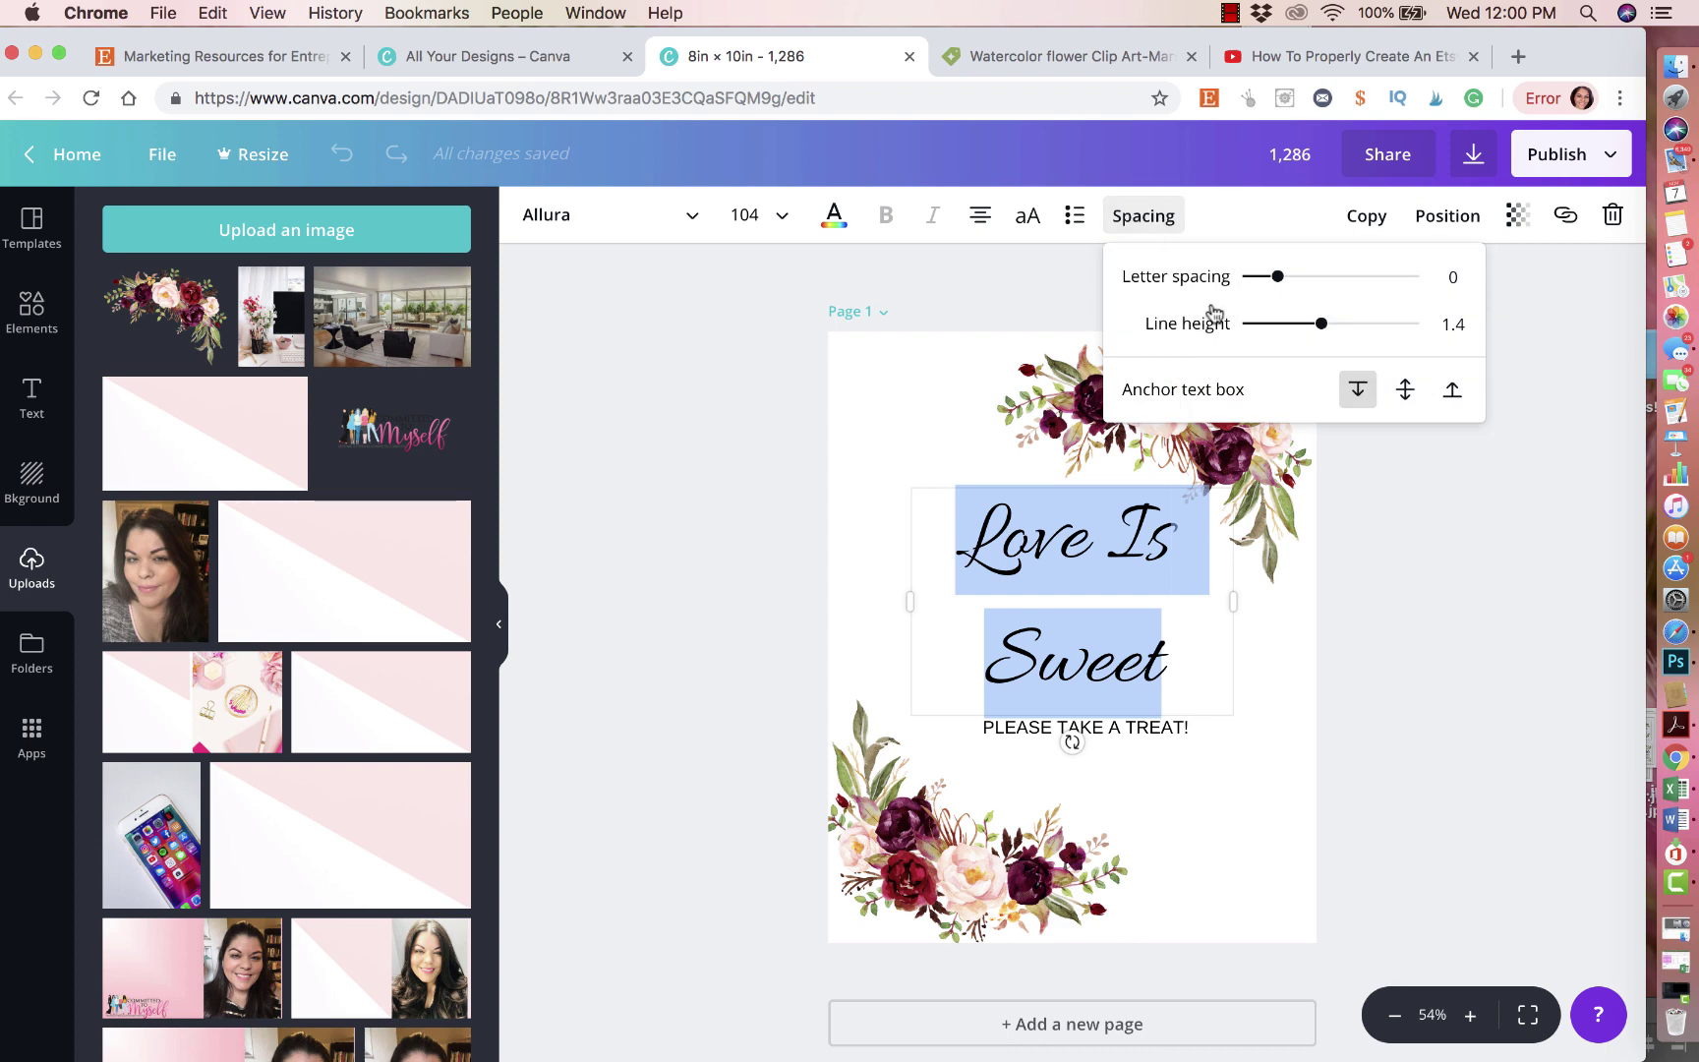
pyautogui.moveTo(1322, 324); pyautogui.dragTo(1289, 335)
pyautogui.click(1428, 539)
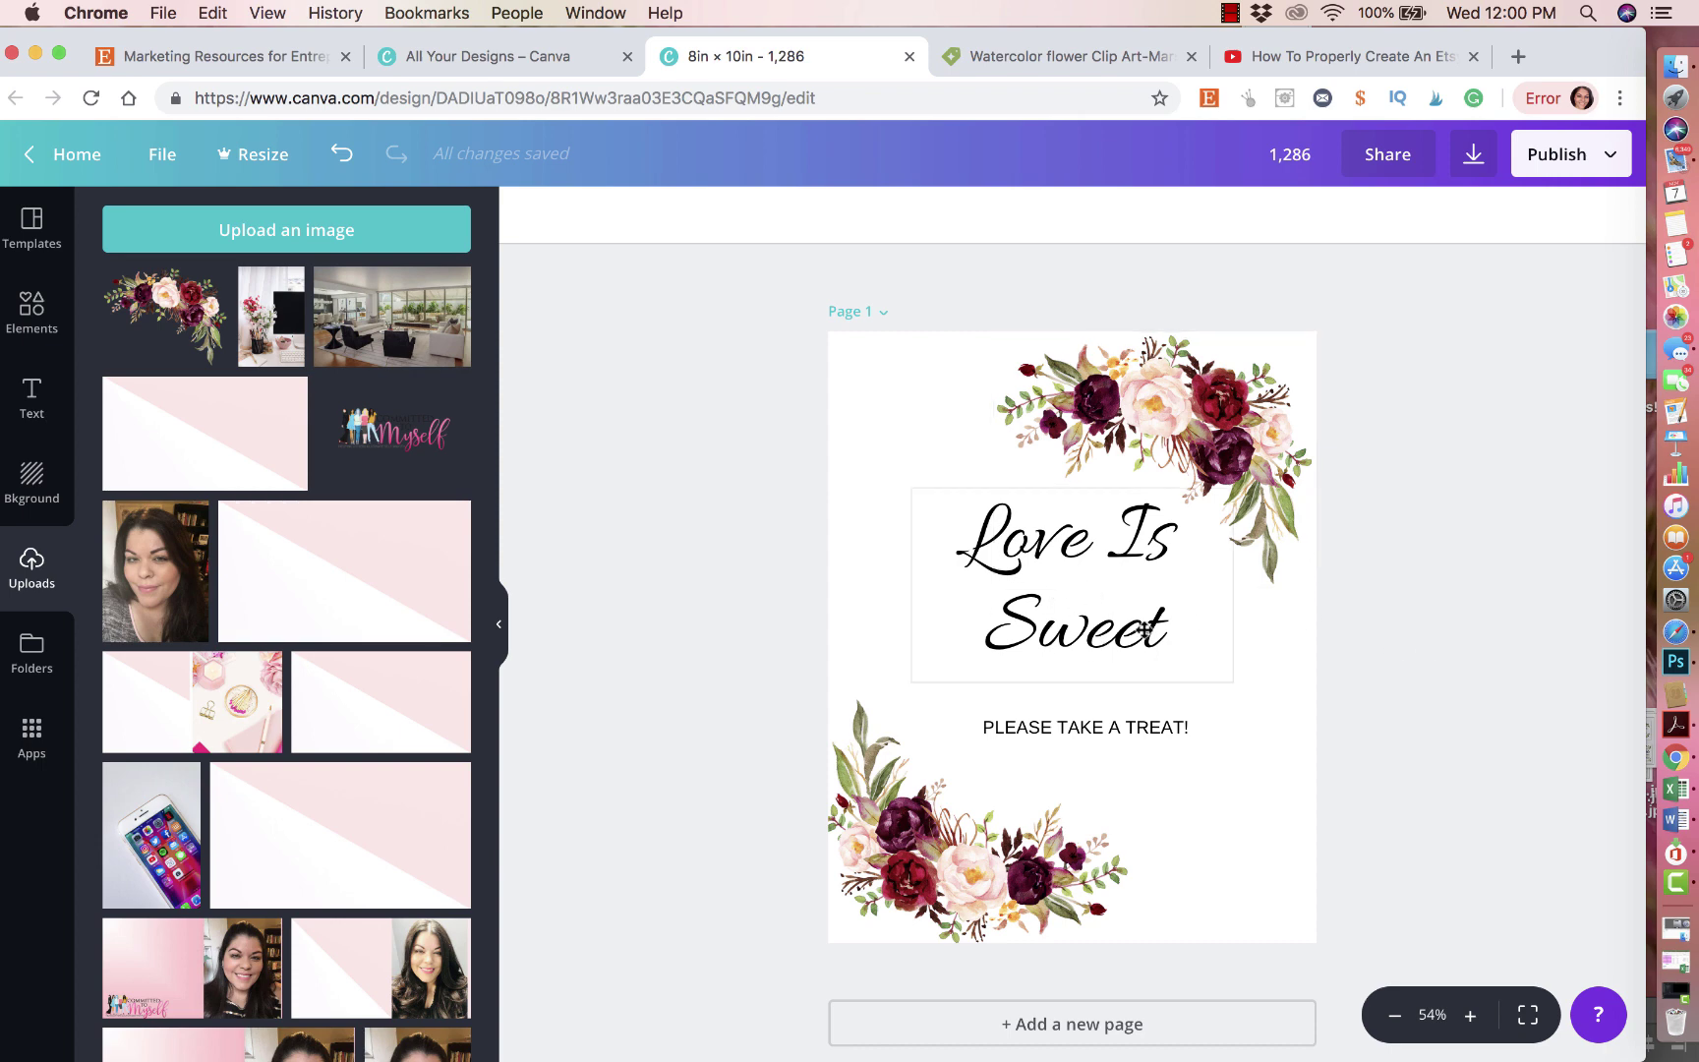
pyautogui.moveTo(1142, 637); pyautogui.dragTo(1133, 653)
pyautogui.moveTo(1141, 730); pyautogui.dragTo(1136, 739)
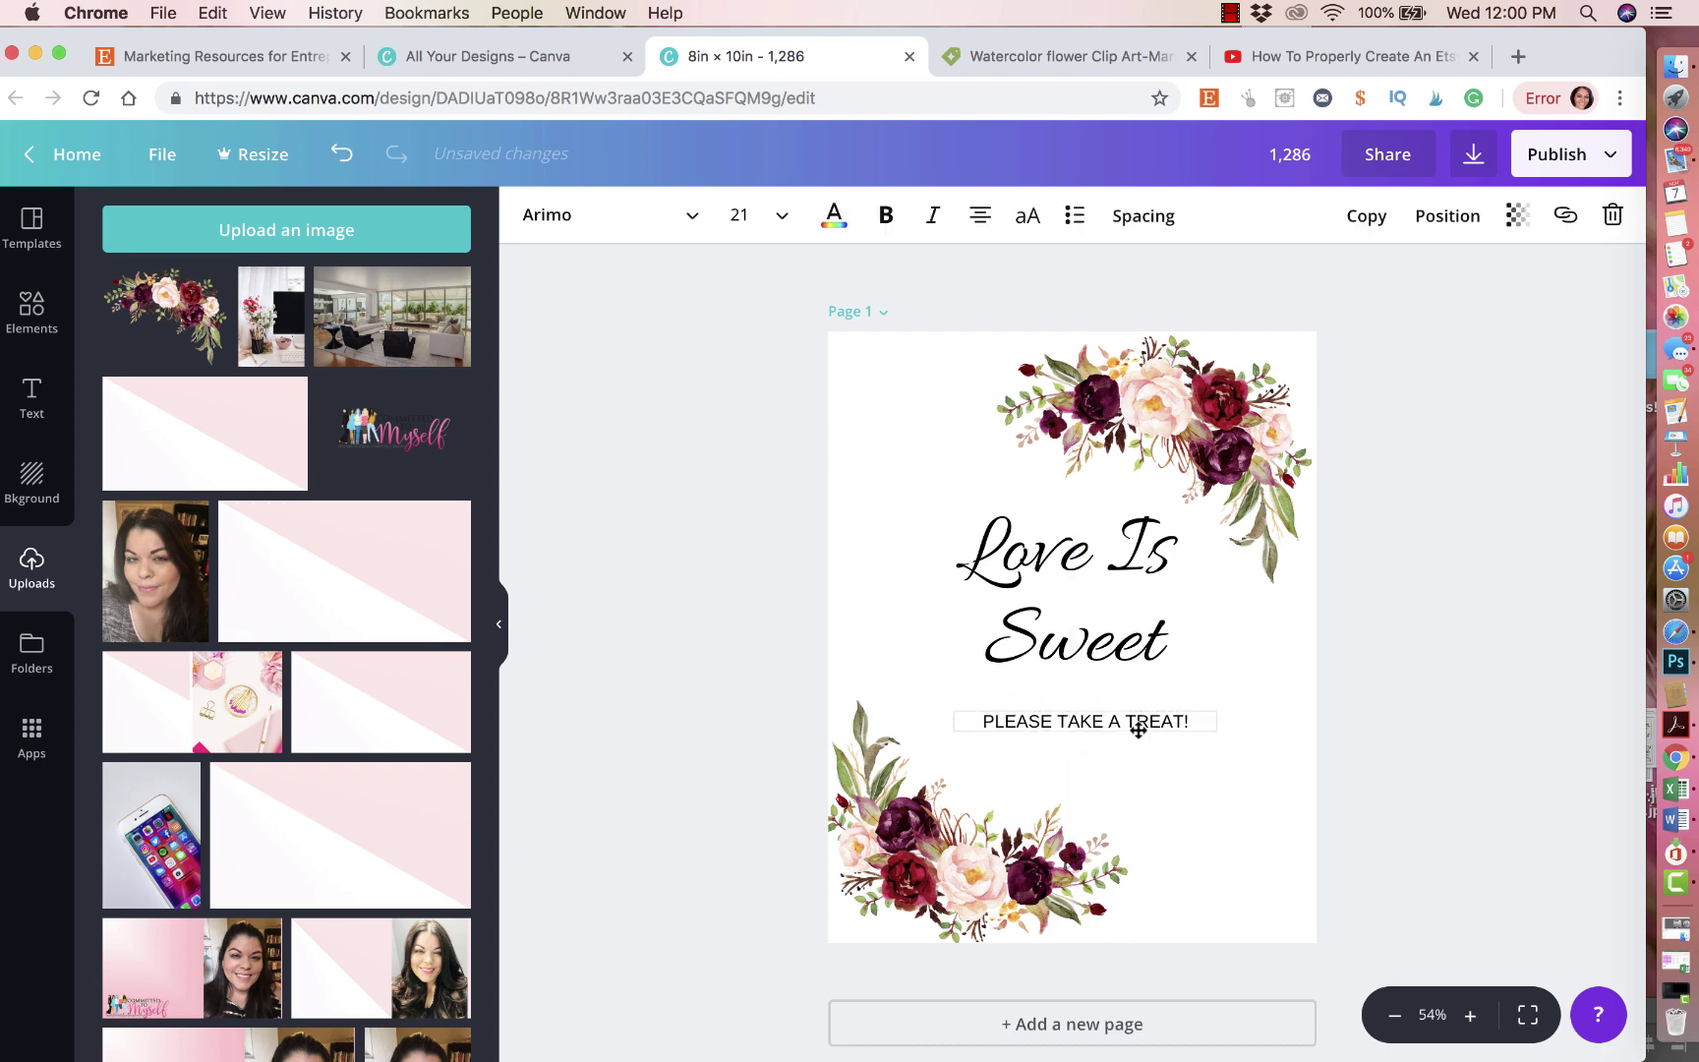
pyautogui.moveTo(1107, 649); pyautogui.dragTo(1107, 664)
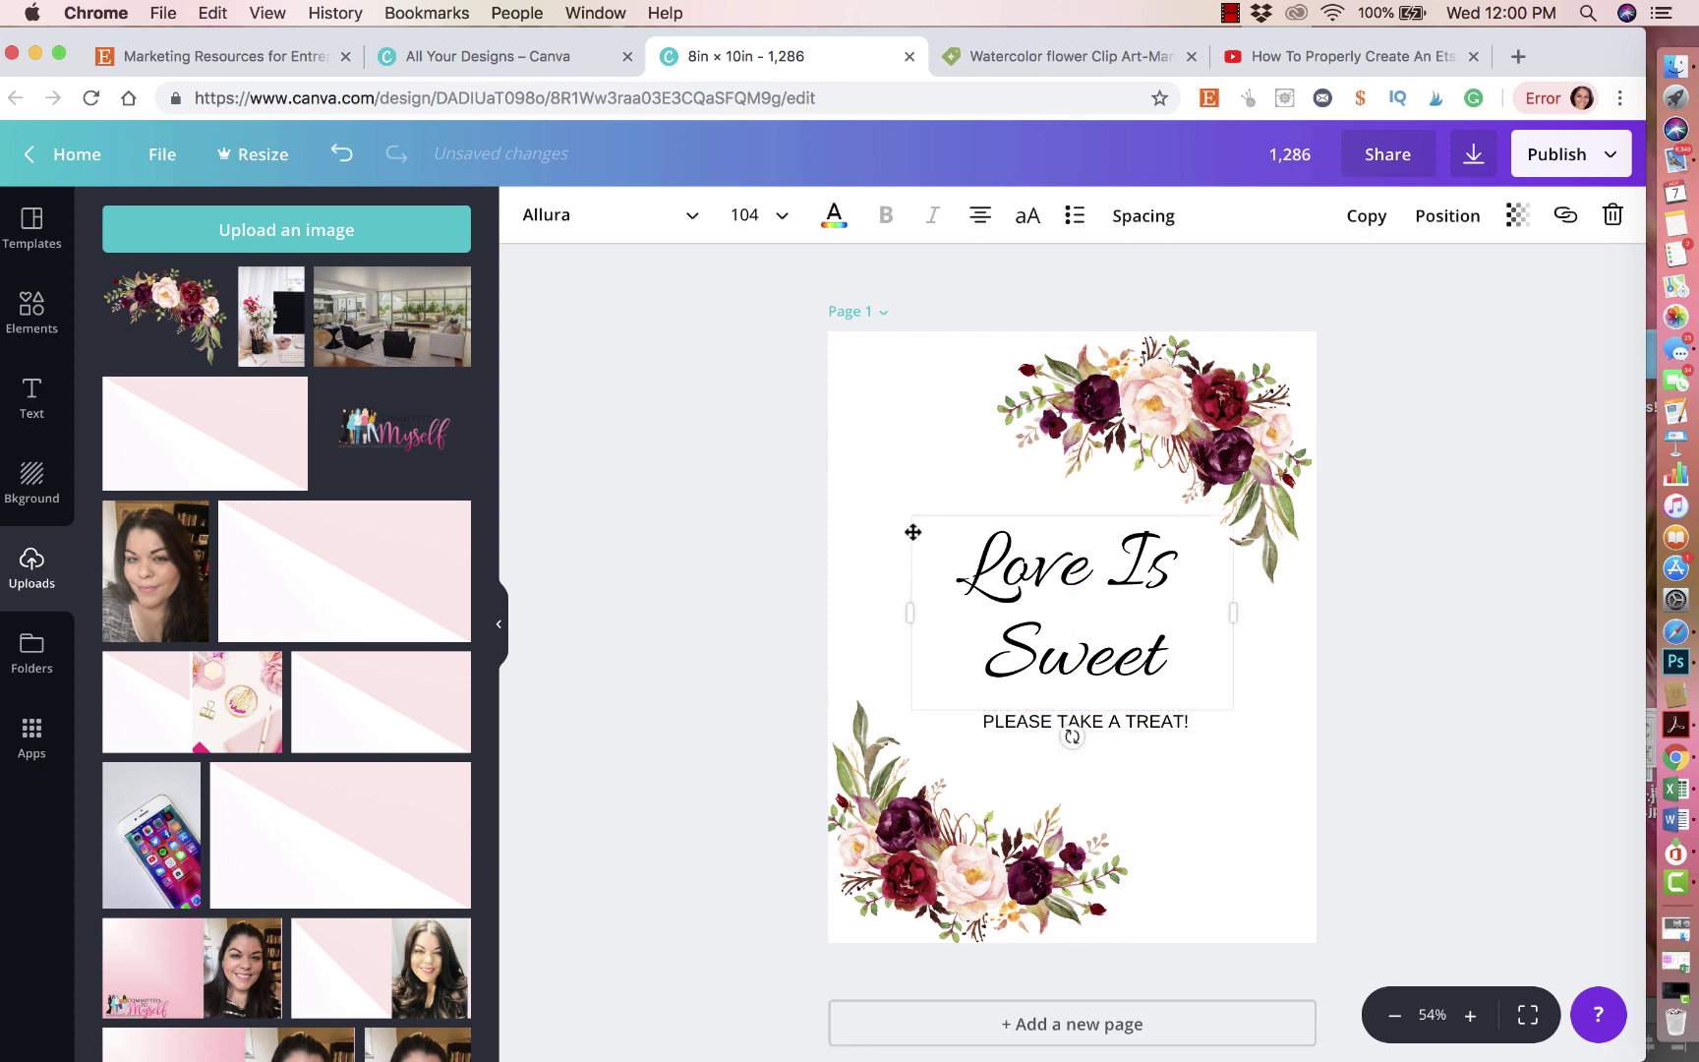
# Enlarge Love Is Sweet to size 120 and move PLEASE TAKE A TREAT! below Sweet
pyautogui.click(1152, 606)
pyautogui.click(1141, 625)
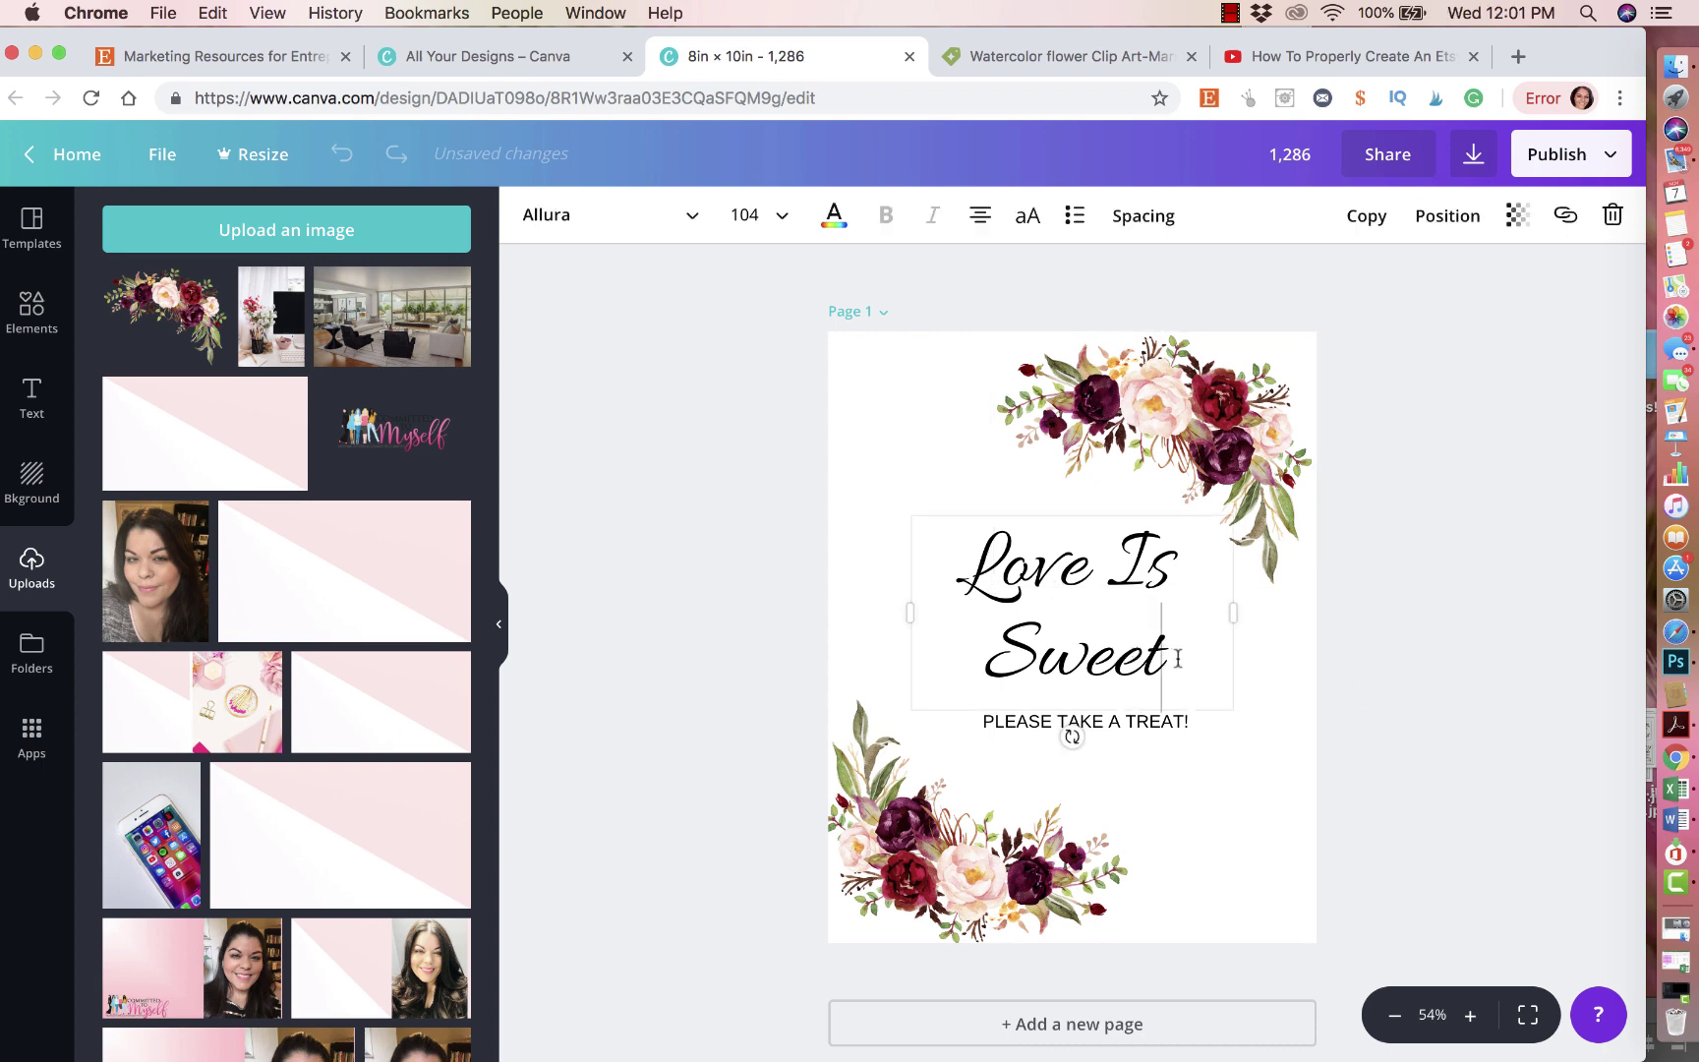
pyautogui.moveTo(1177, 658); pyautogui.dragTo(902, 543)
pyautogui.click(781, 214)
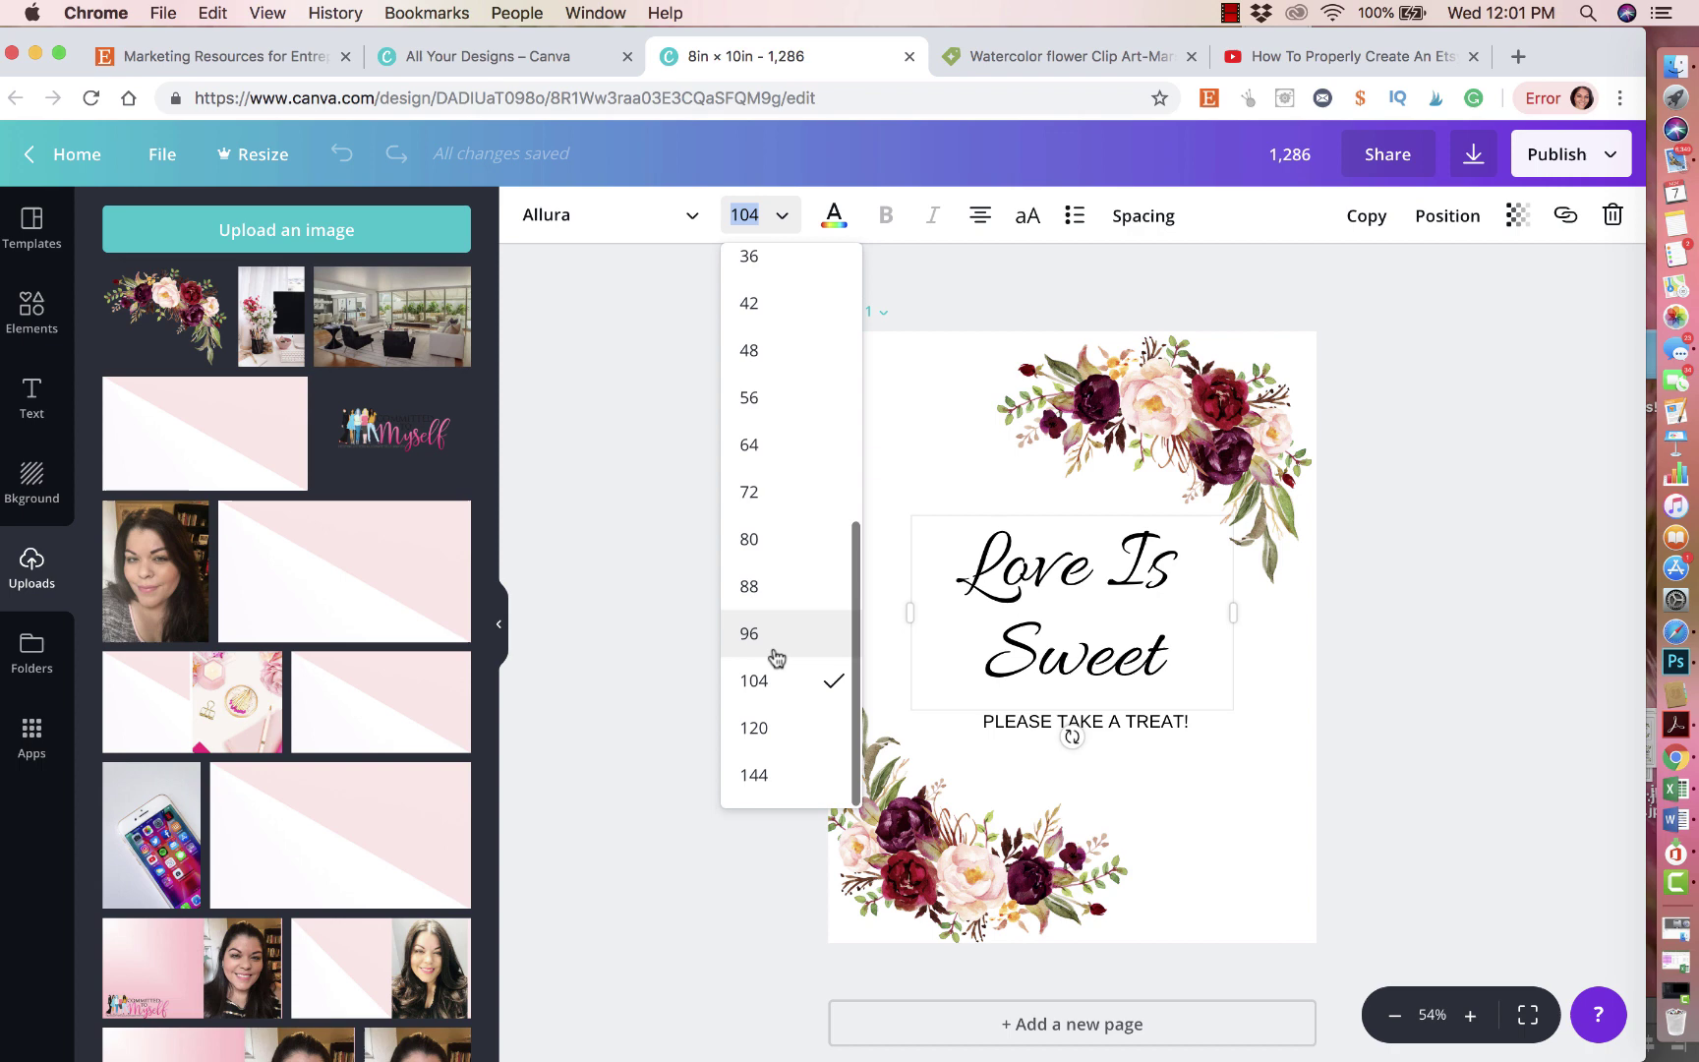
pyautogui.click(762, 728)
pyautogui.click(1385, 637)
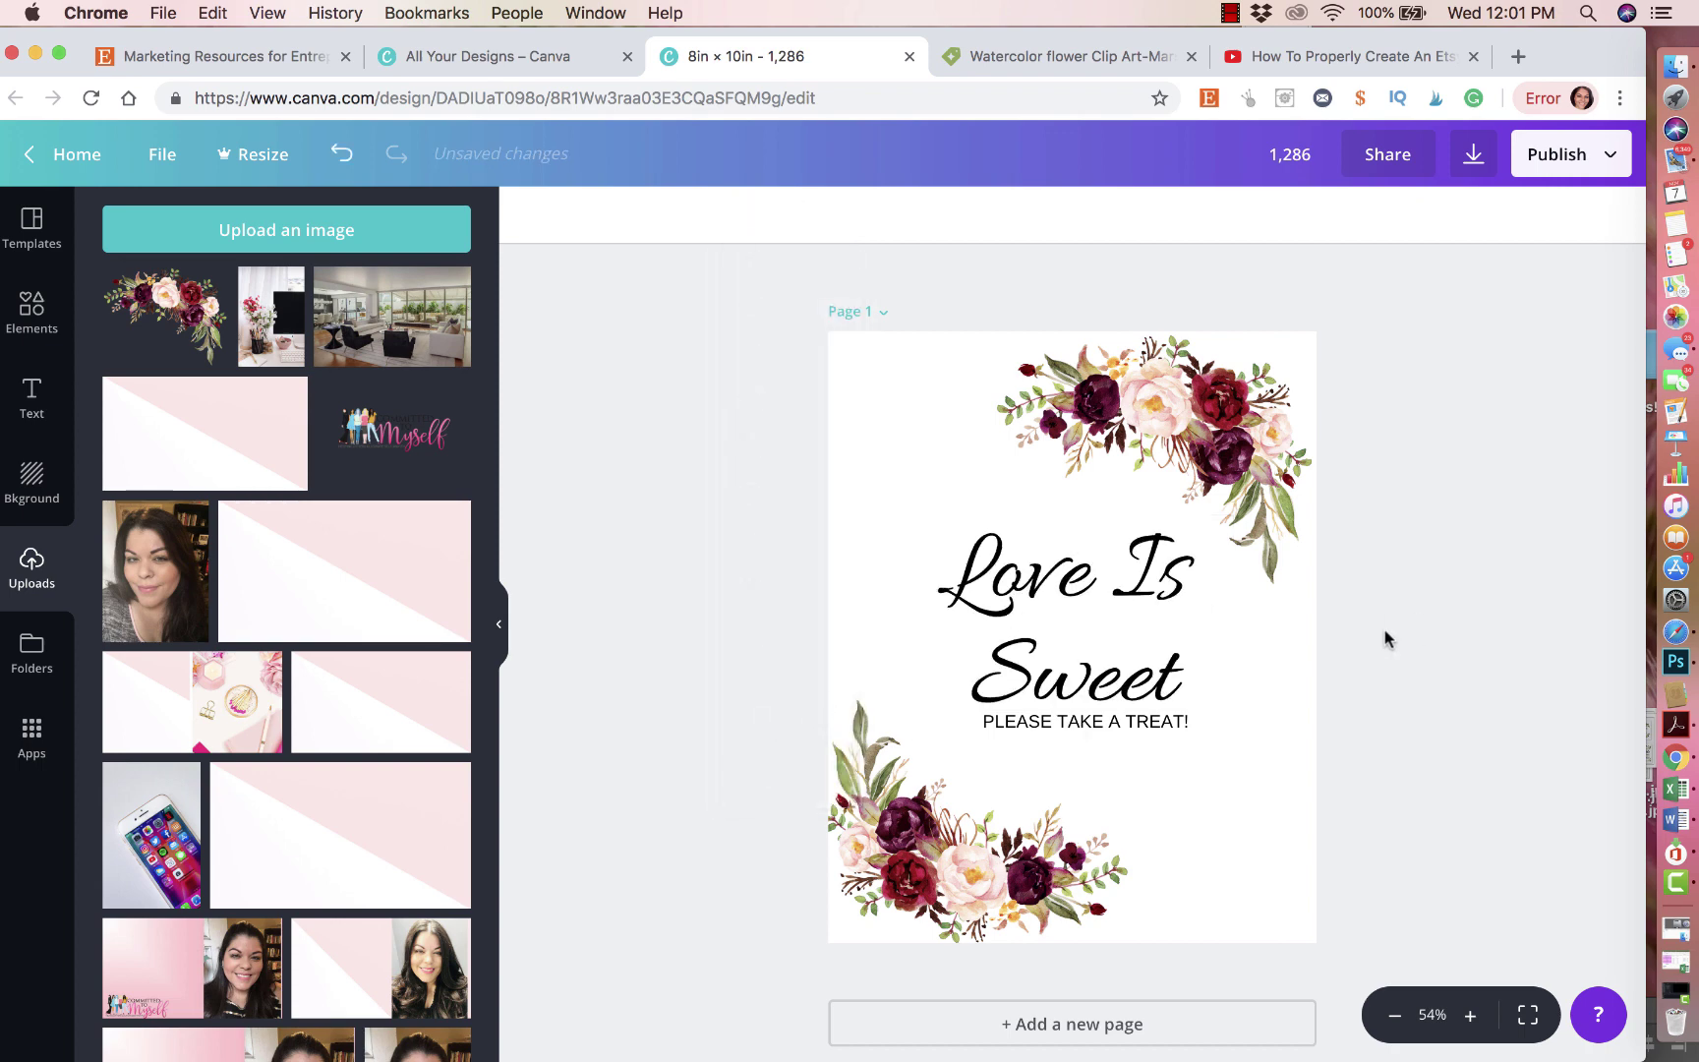
pyautogui.moveTo(1142, 717); pyautogui.dragTo(1148, 759)
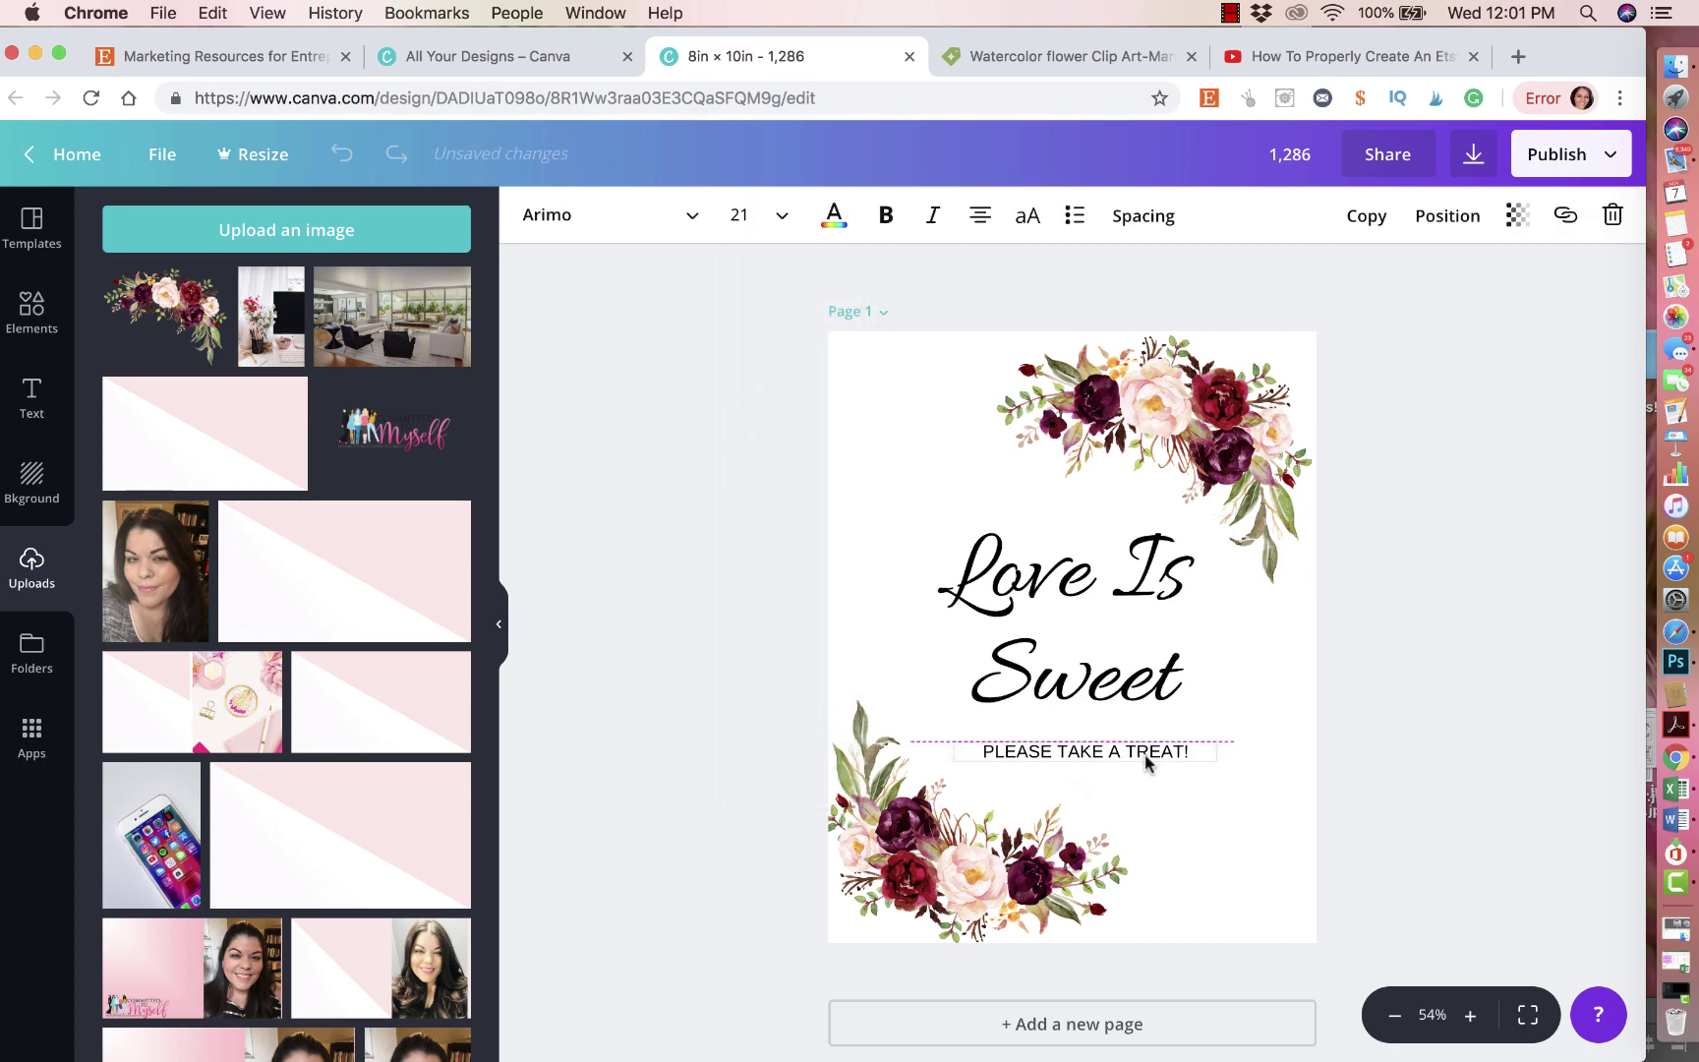
# Nudge the bottom-left bouquet slightly right and up, then deselect it
pyautogui.click(1279, 550)
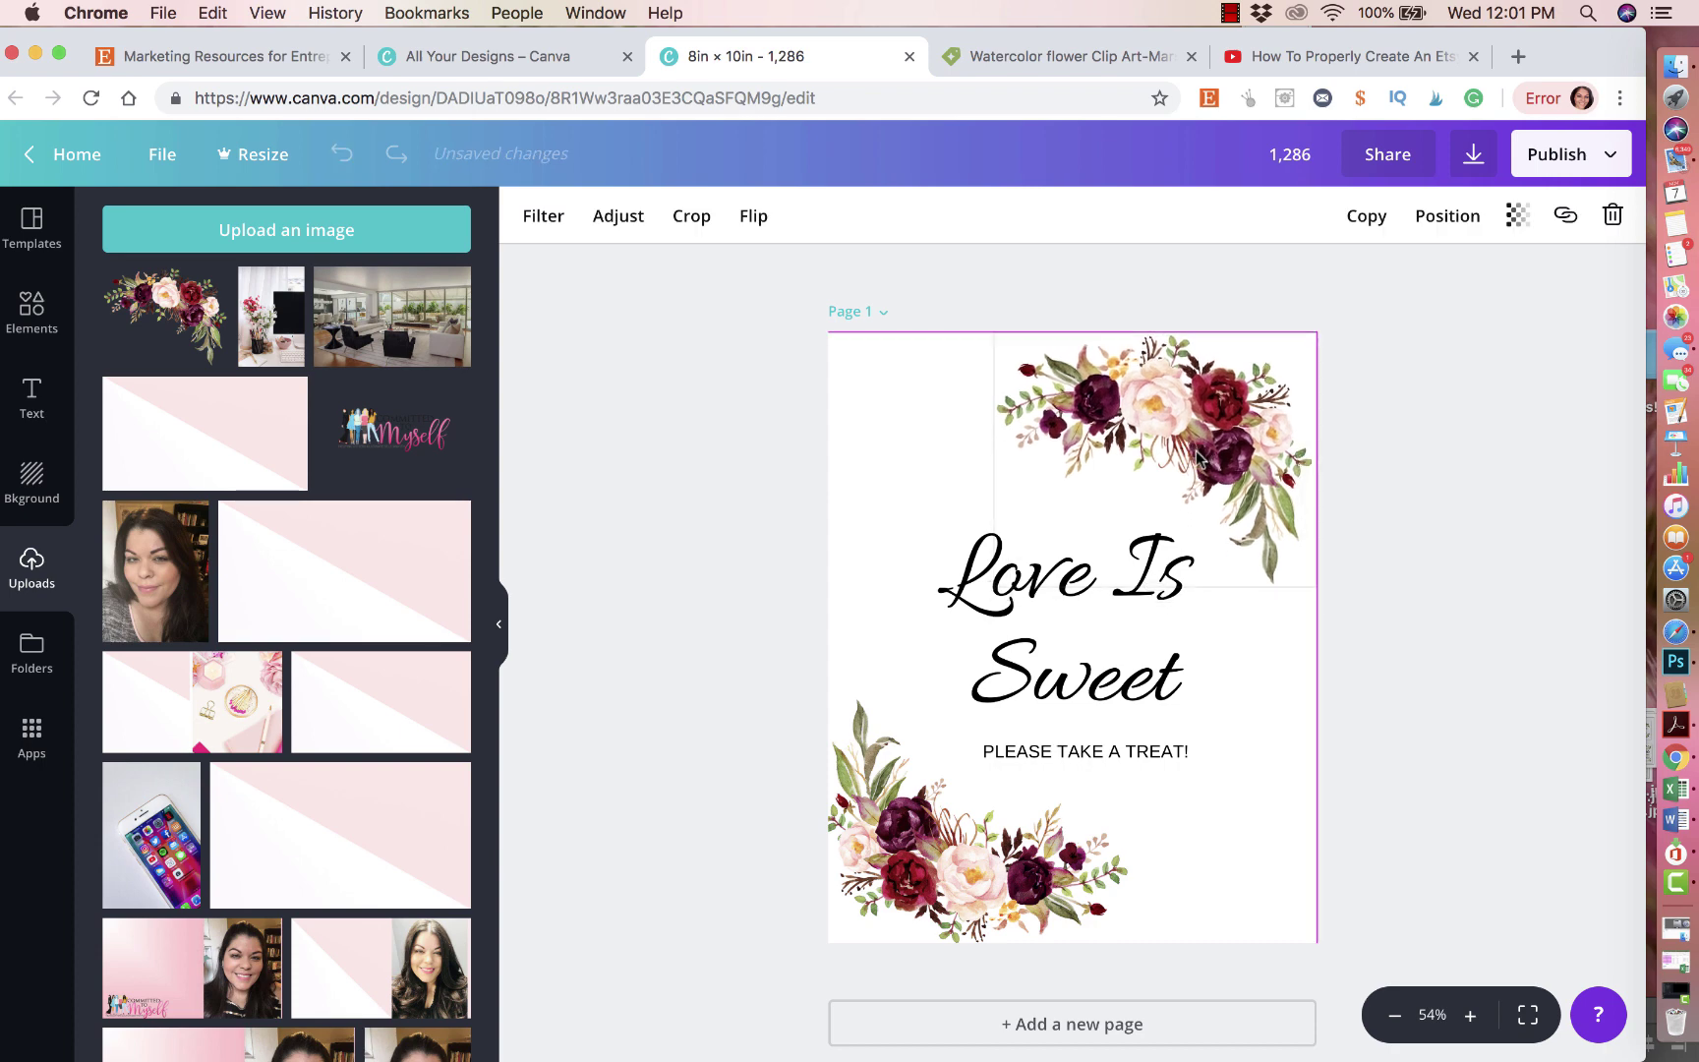
pyautogui.moveTo(926, 875); pyautogui.dragTo(939, 870)
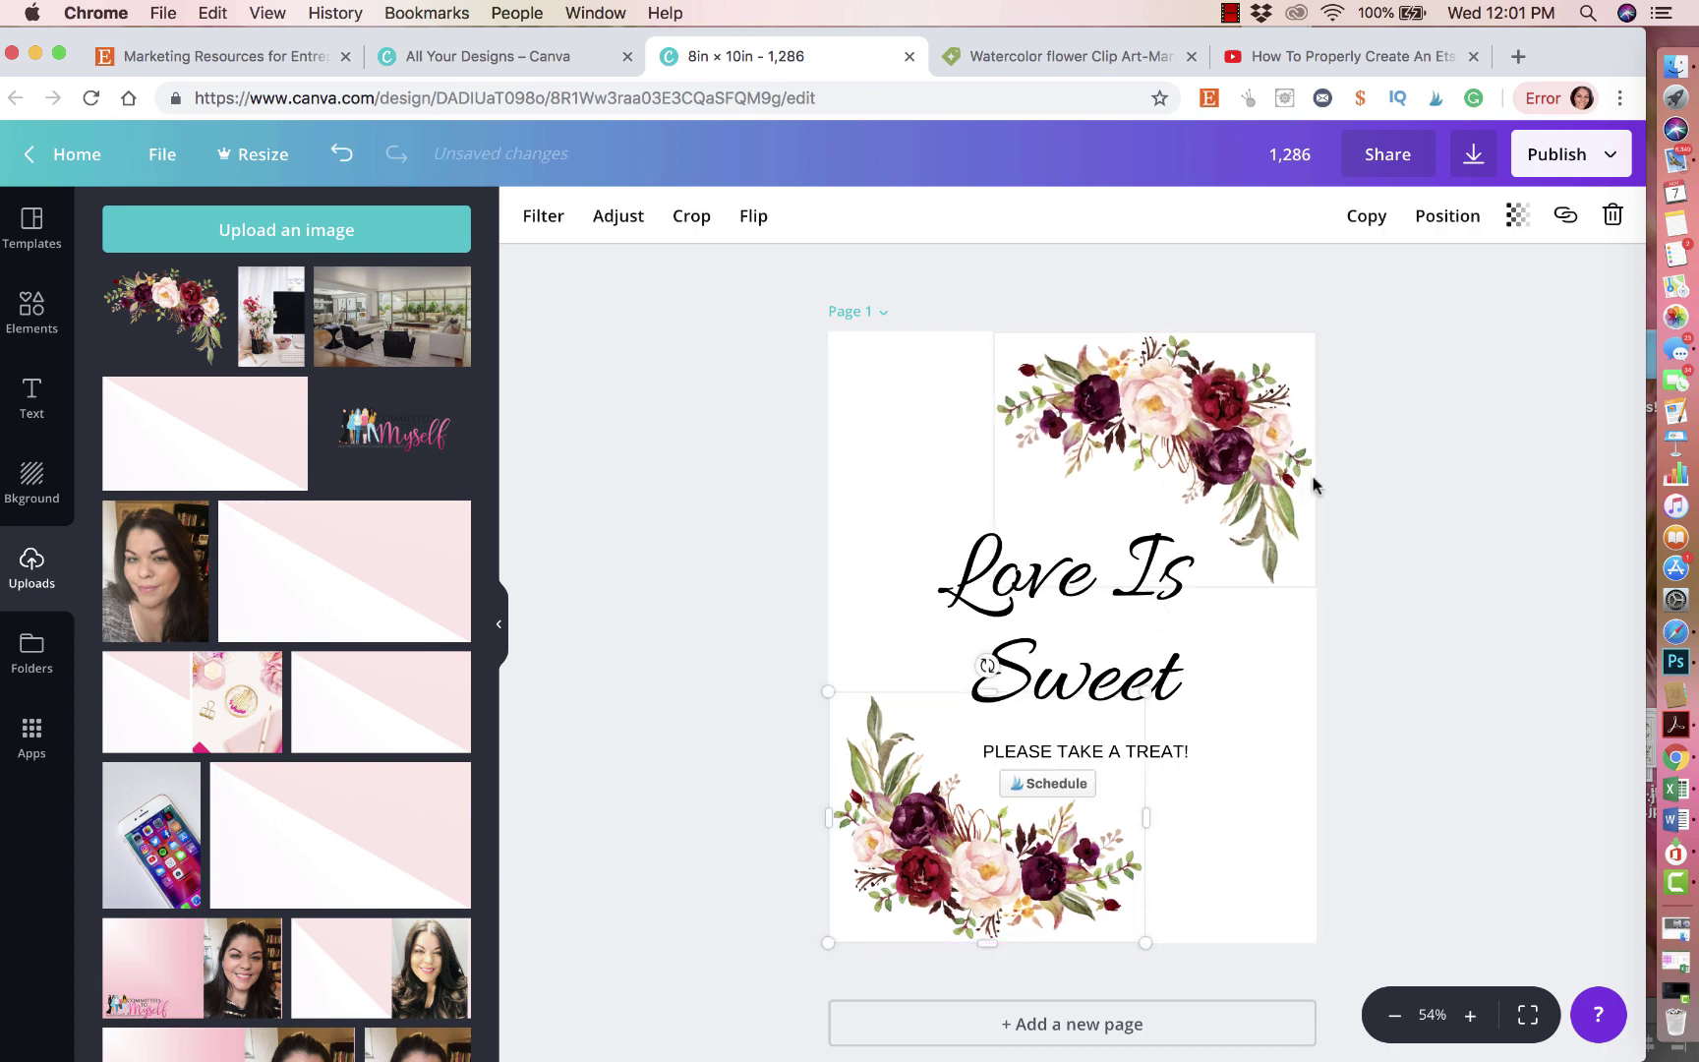
pyautogui.click(1479, 593)
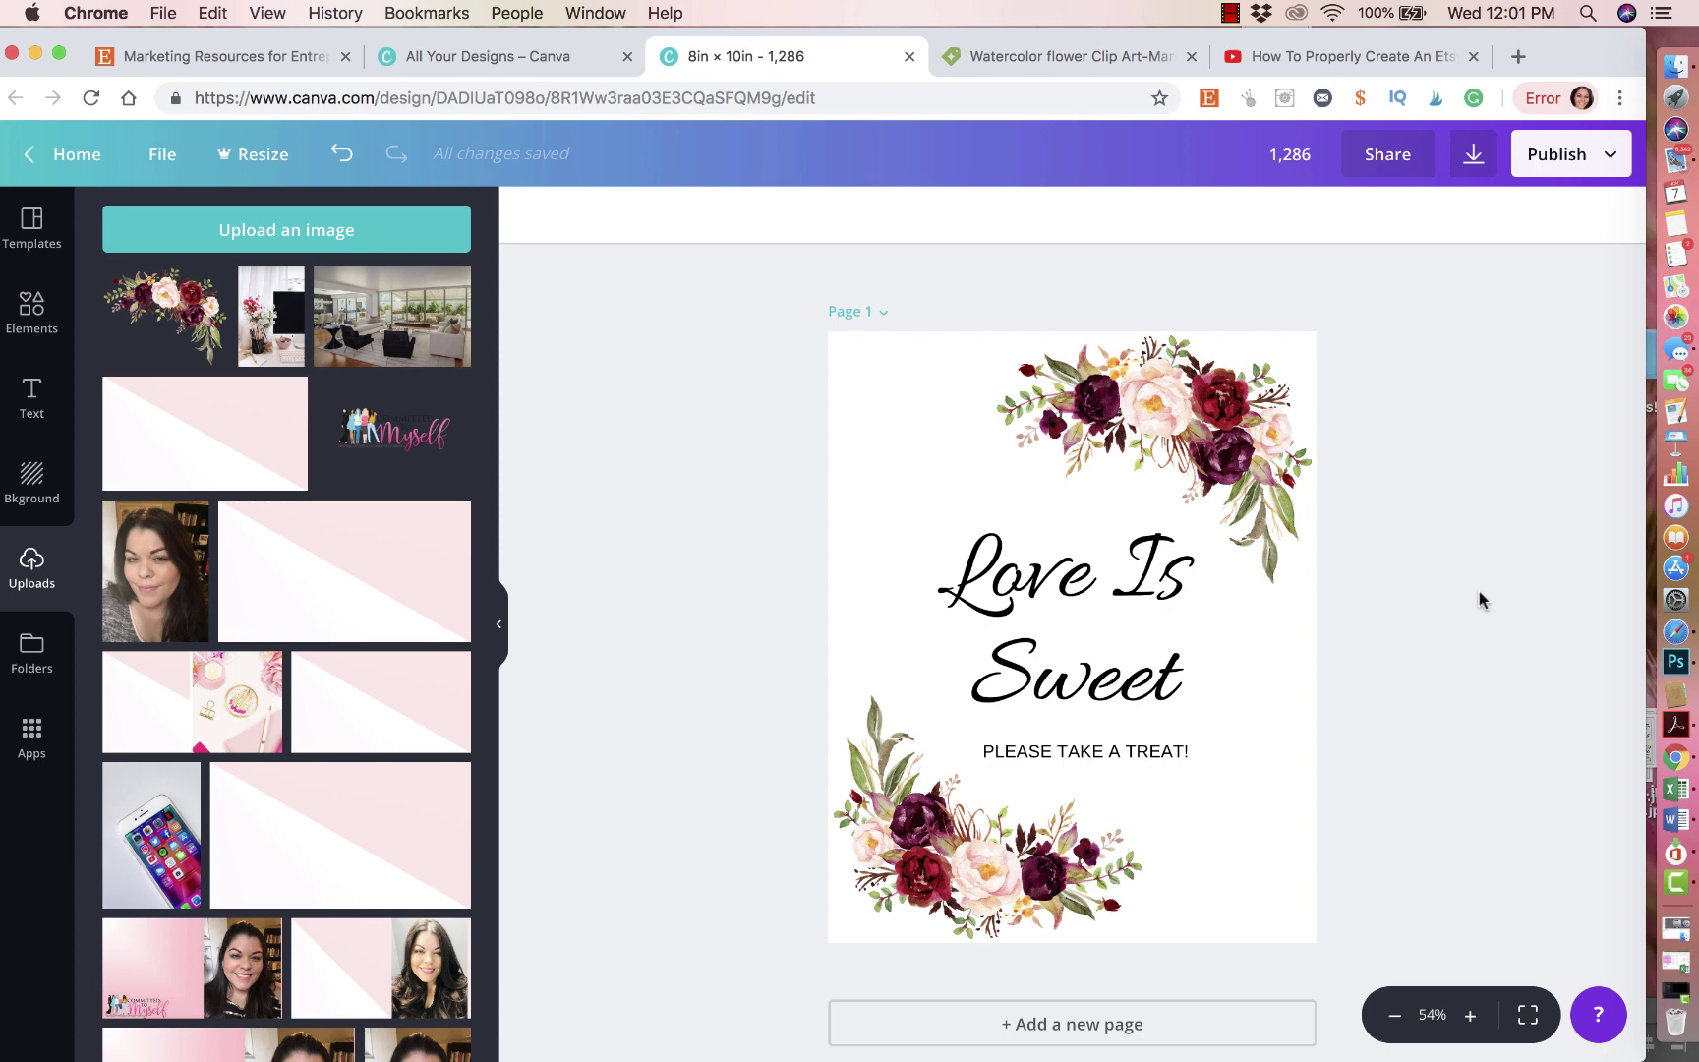
# Apply the teal gradient, then the grey patterned background, to the page
pyautogui.click(32, 478)
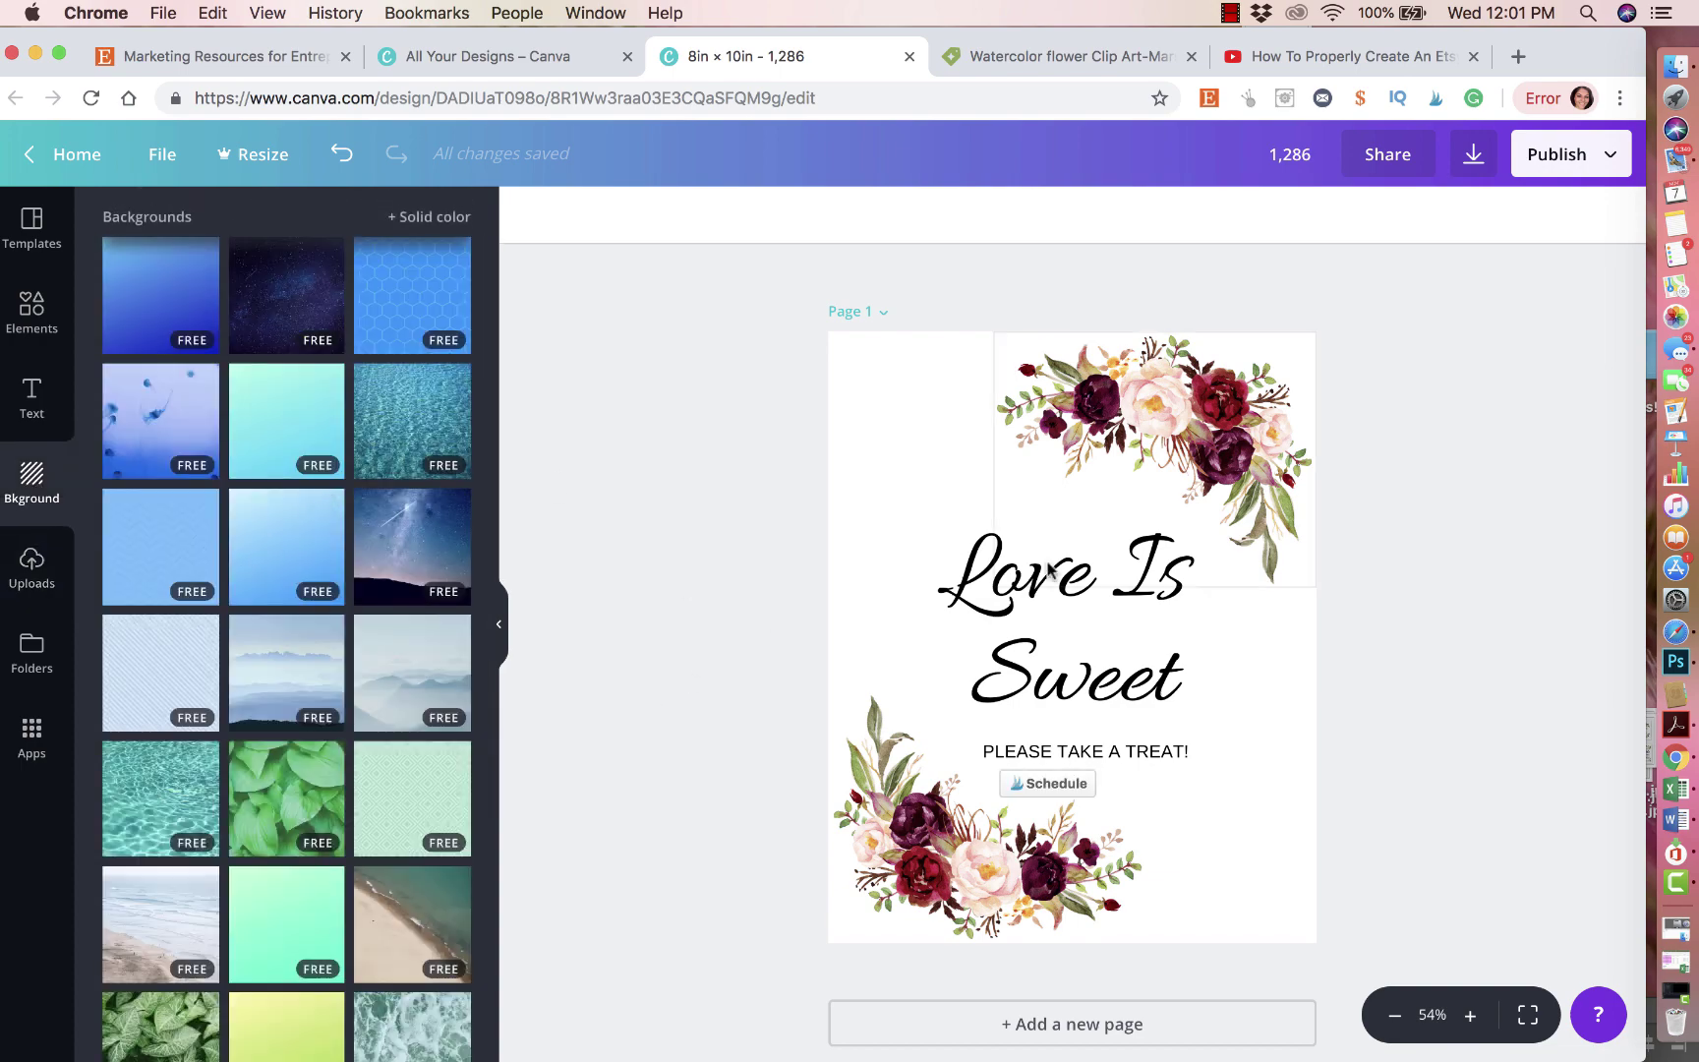
pyautogui.scroll(-2, 396, 744)
pyautogui.scroll(-5, 396, 744)
pyautogui.scroll(6, 393, 747)
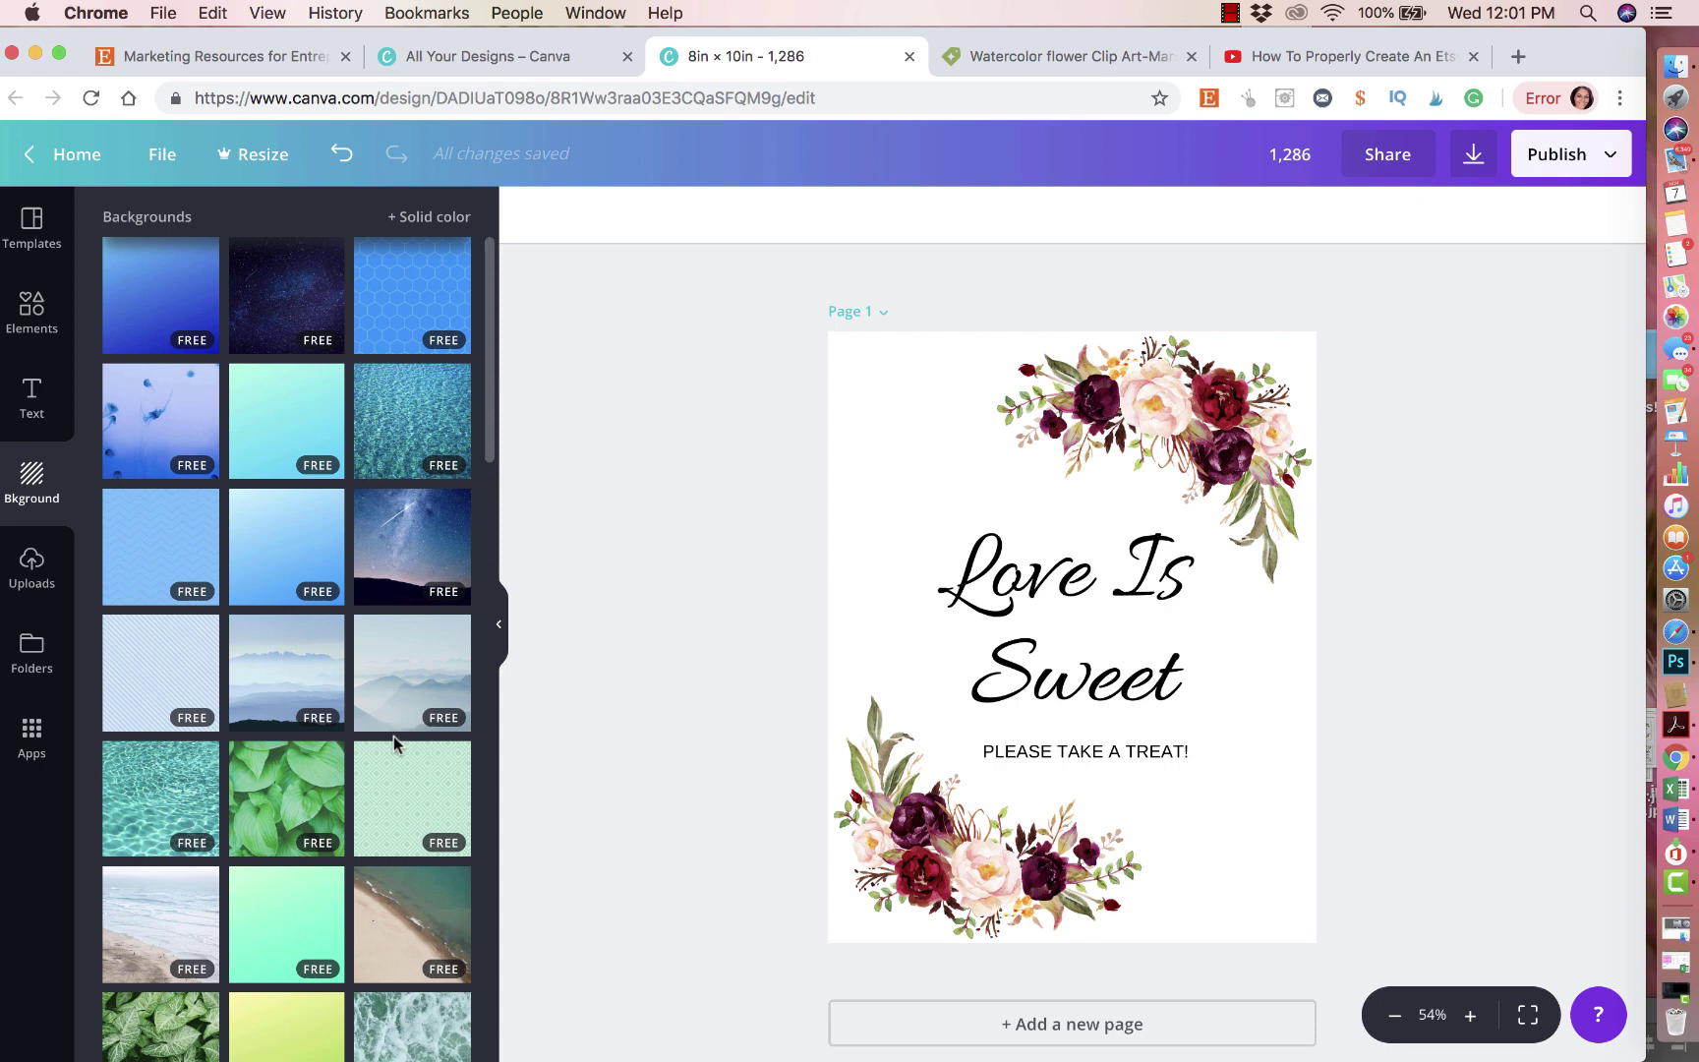
pyautogui.click(918, 433)
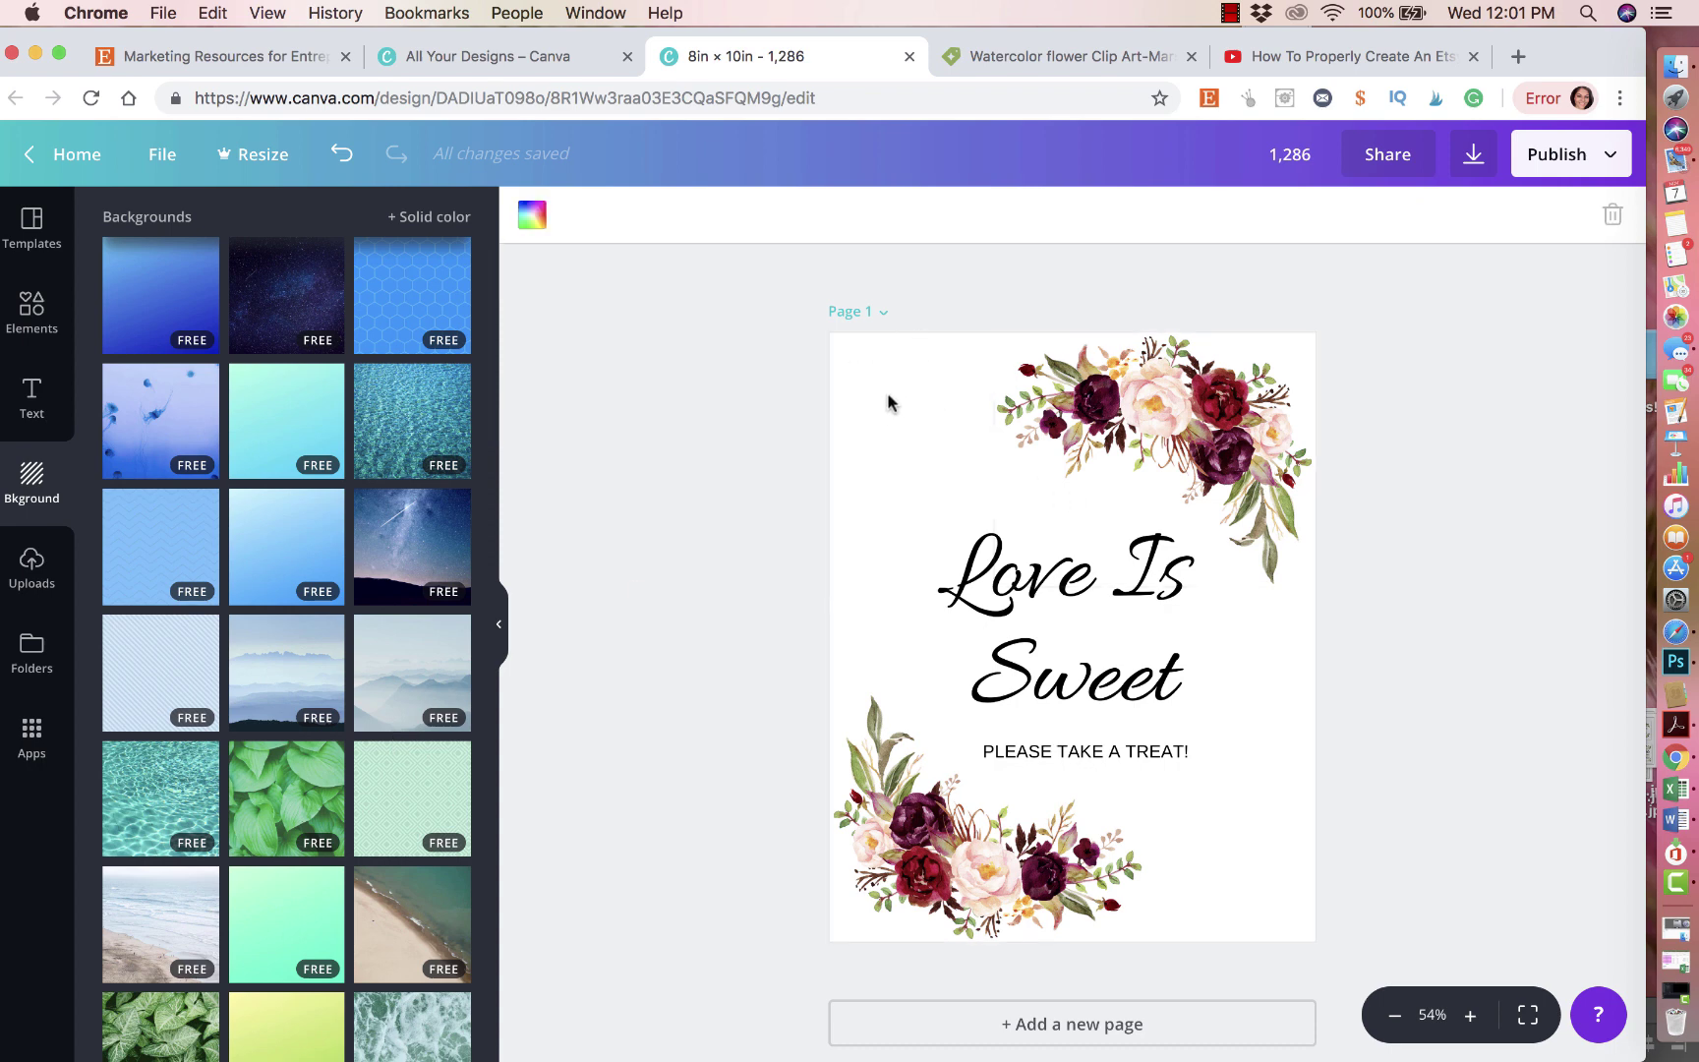
pyautogui.click(304, 451)
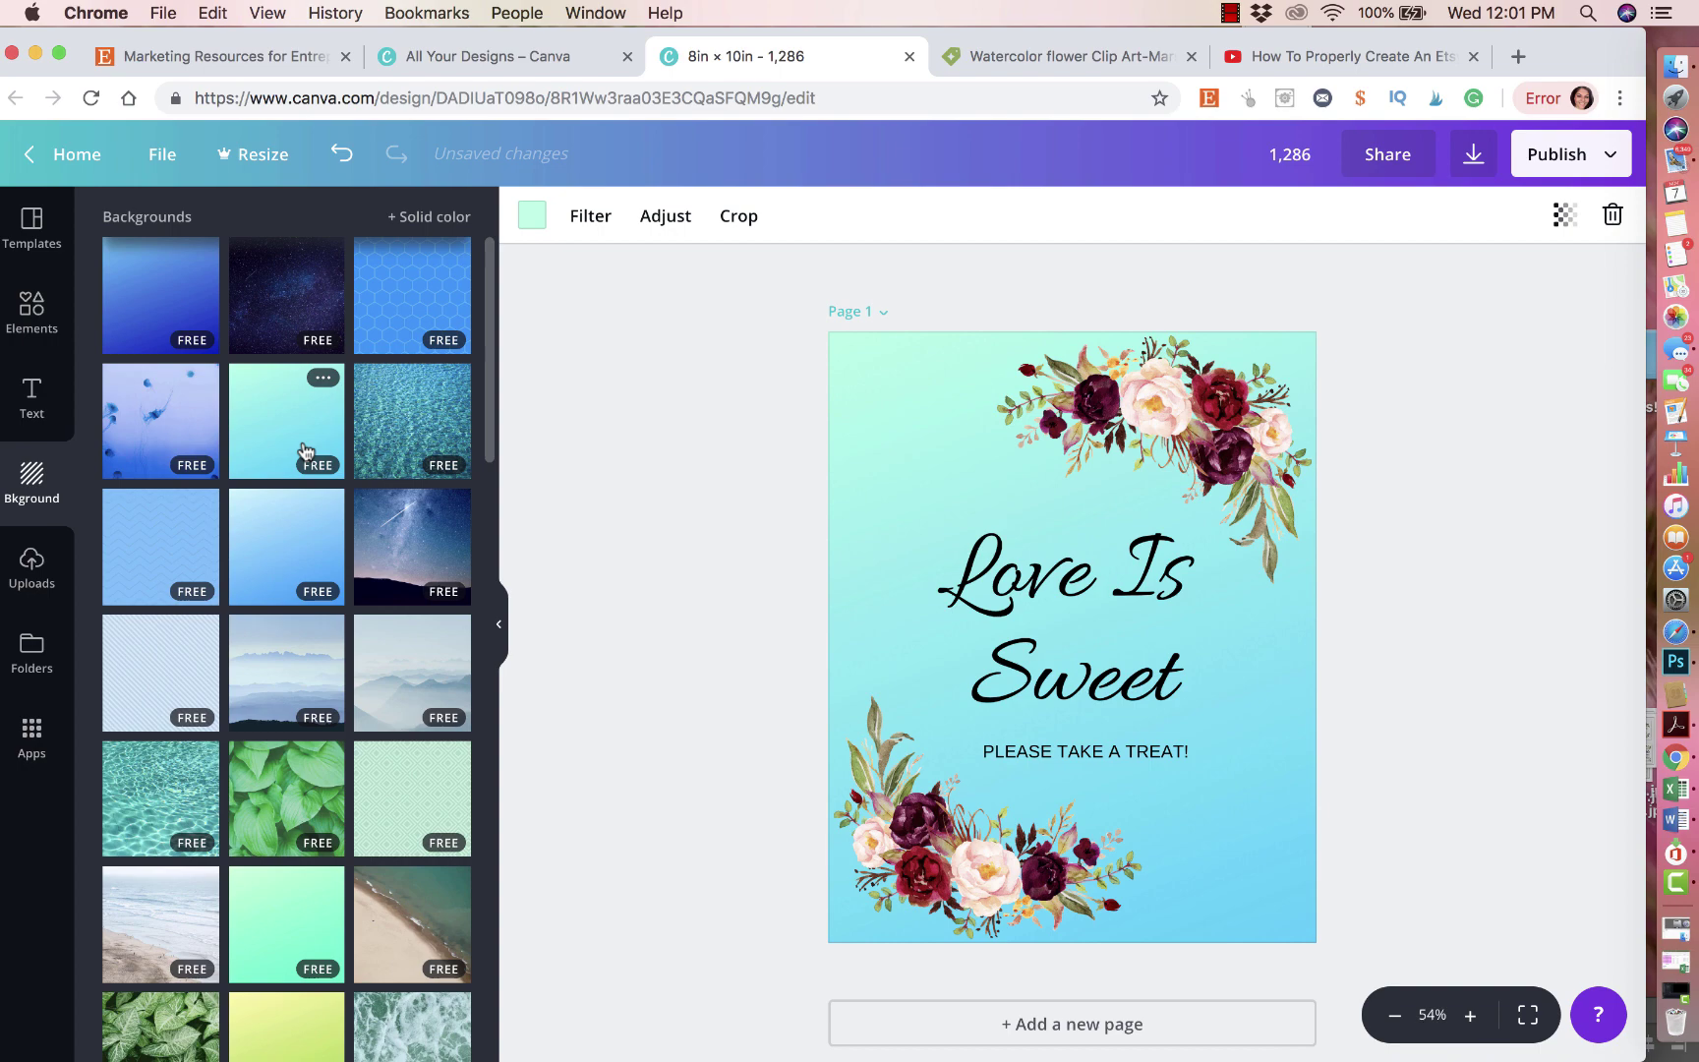
pyautogui.scroll(-5, 230, 730)
pyautogui.scroll(3, 283, 530)
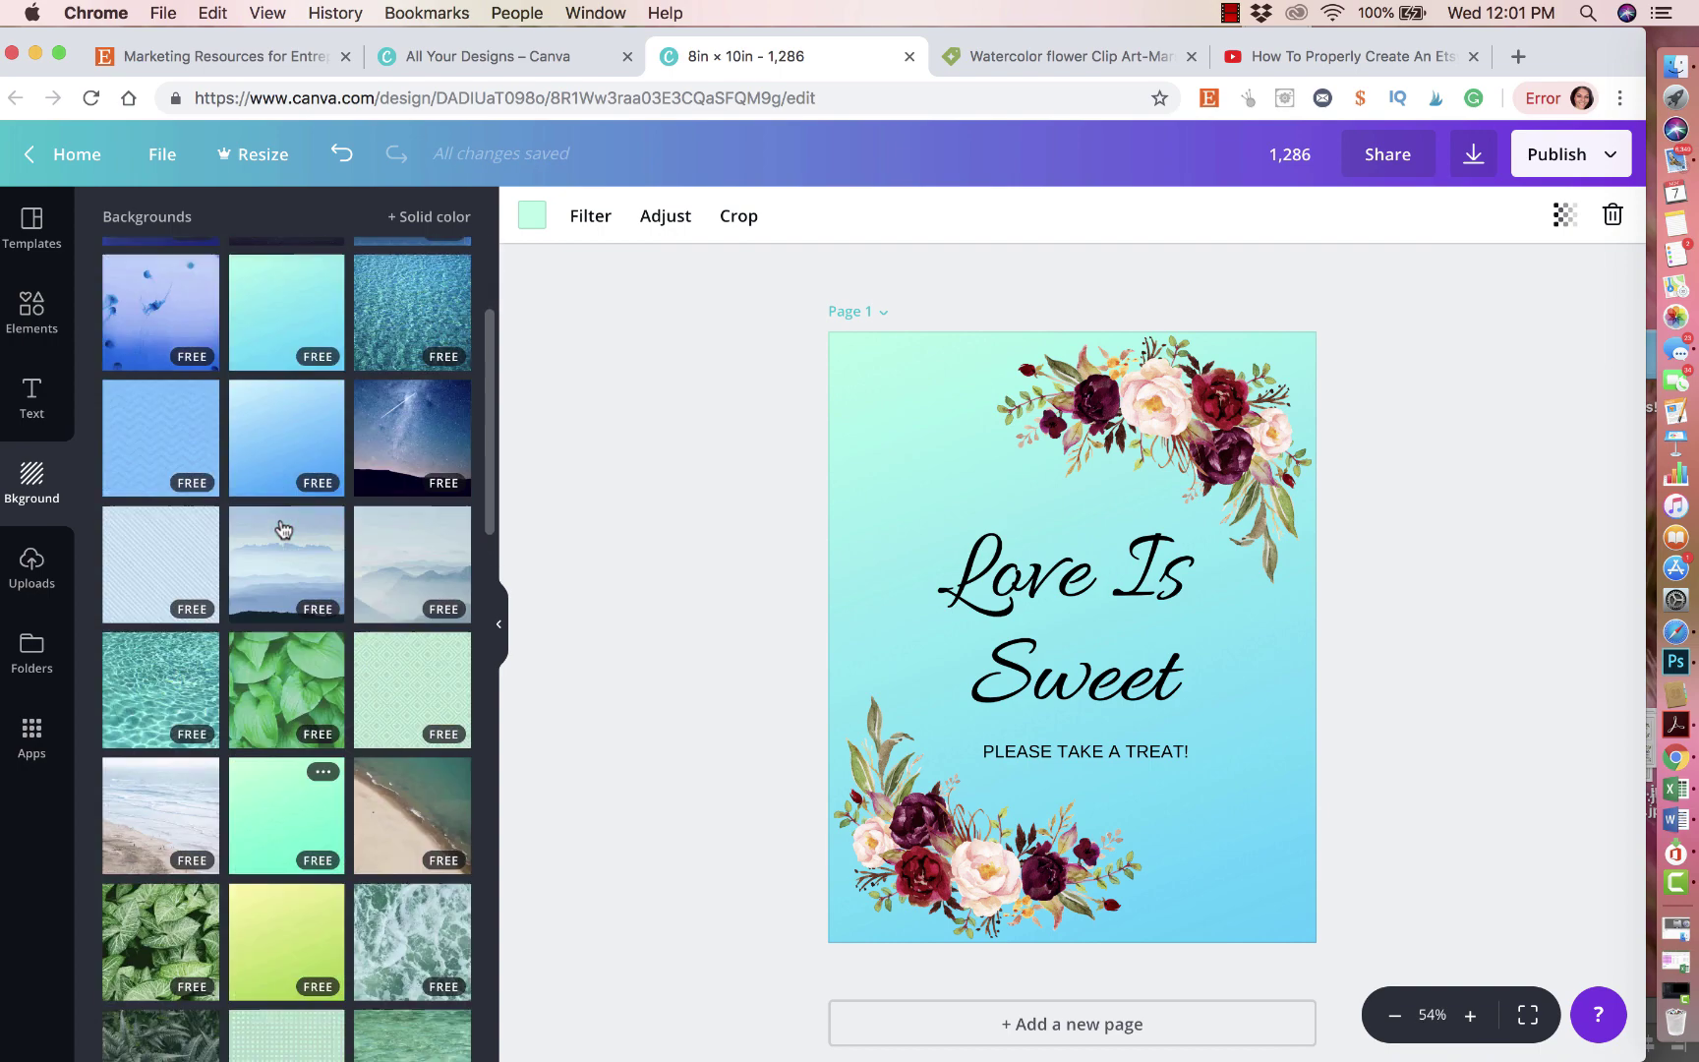
pyautogui.scroll(-15, 283, 531)
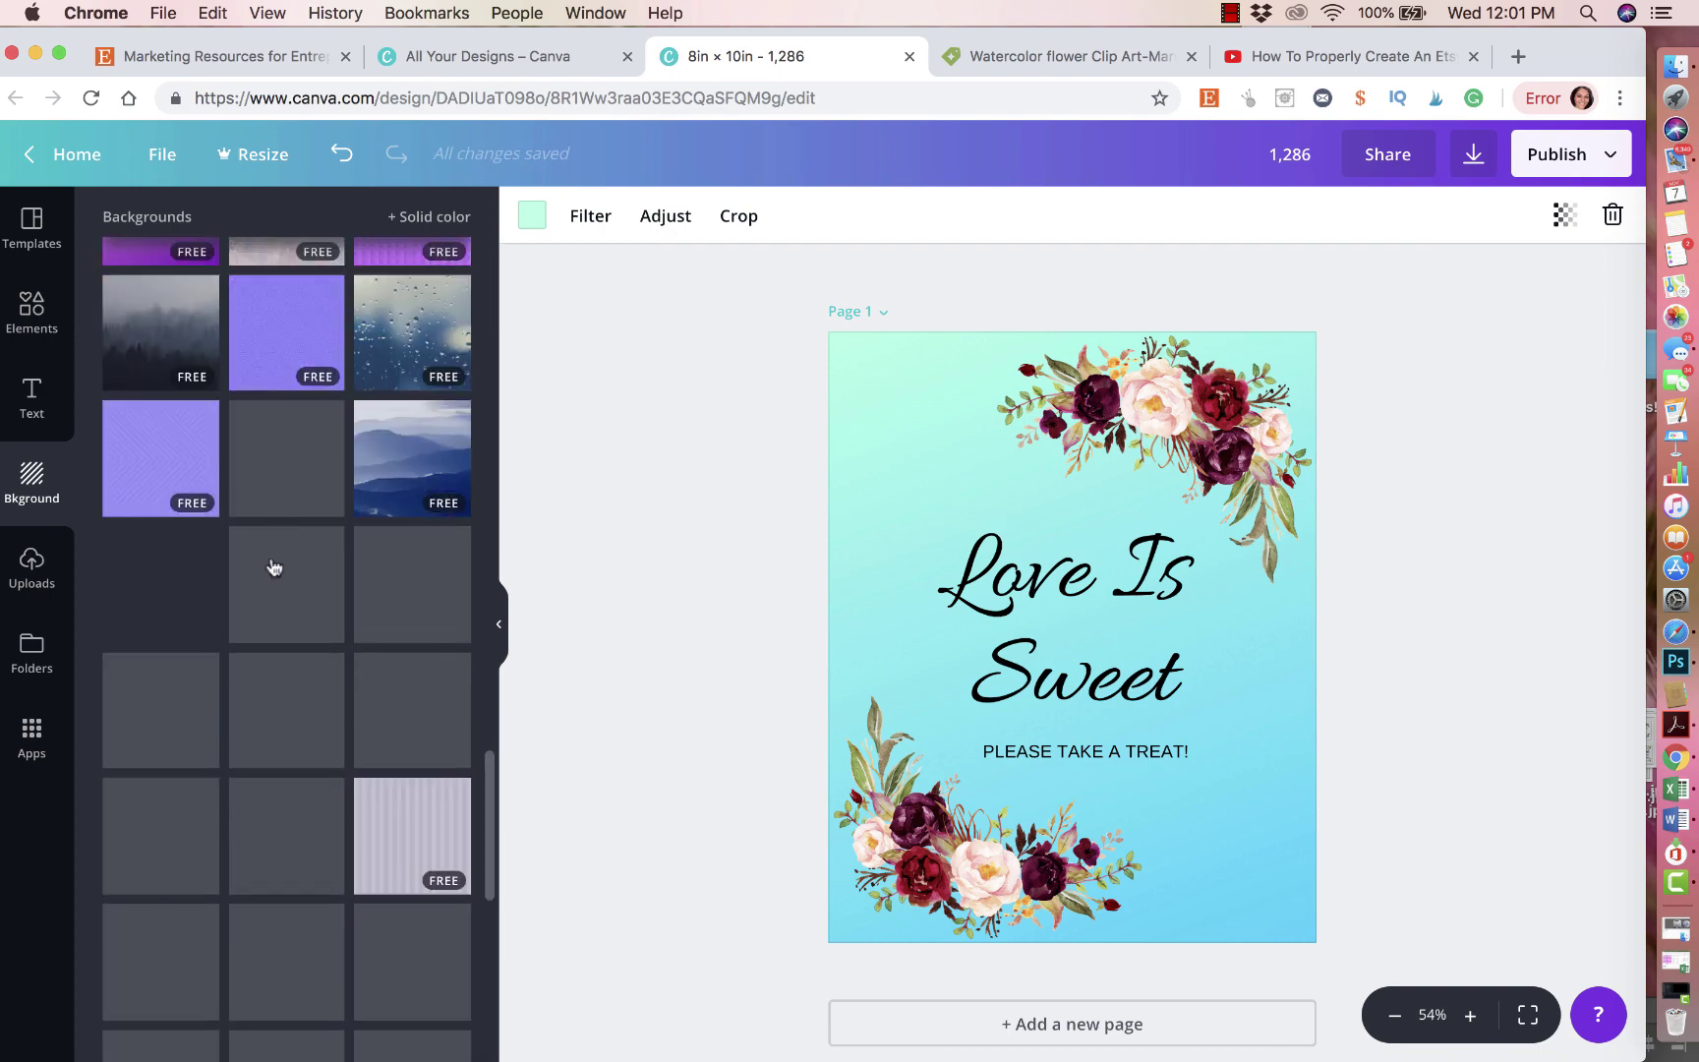
pyautogui.scroll(-5, 265, 688)
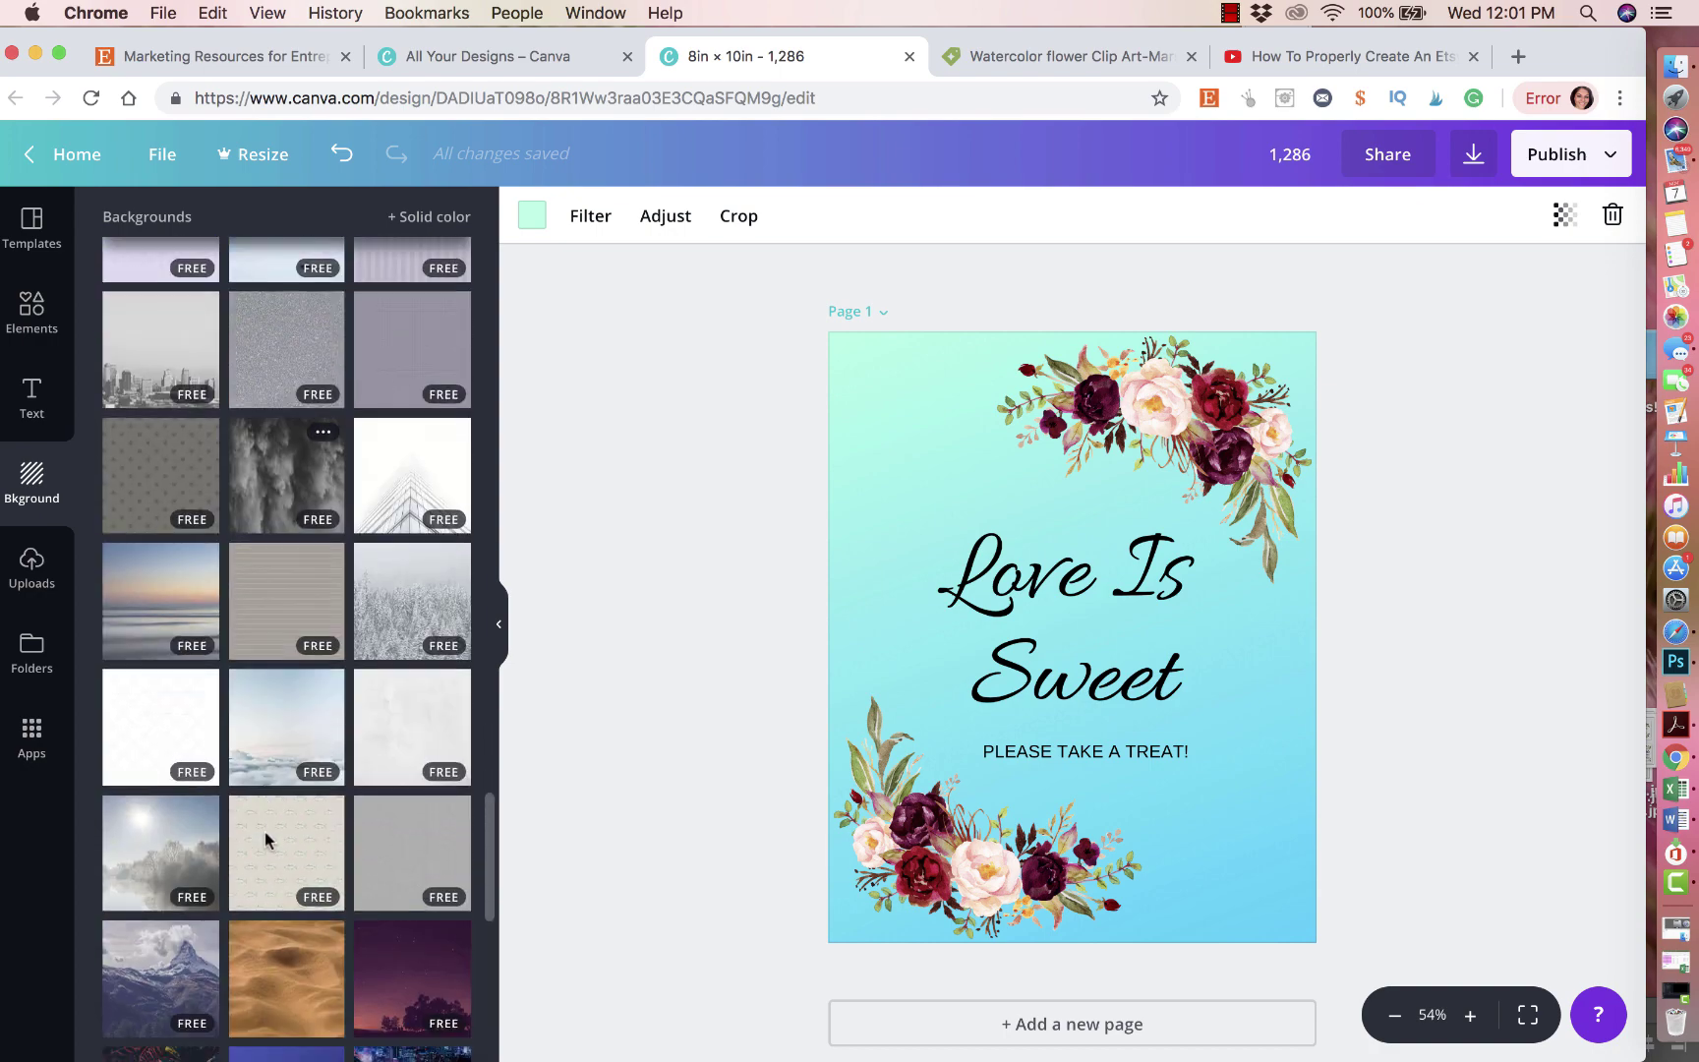
pyautogui.scroll(-4, 265, 832)
pyautogui.click(391, 447)
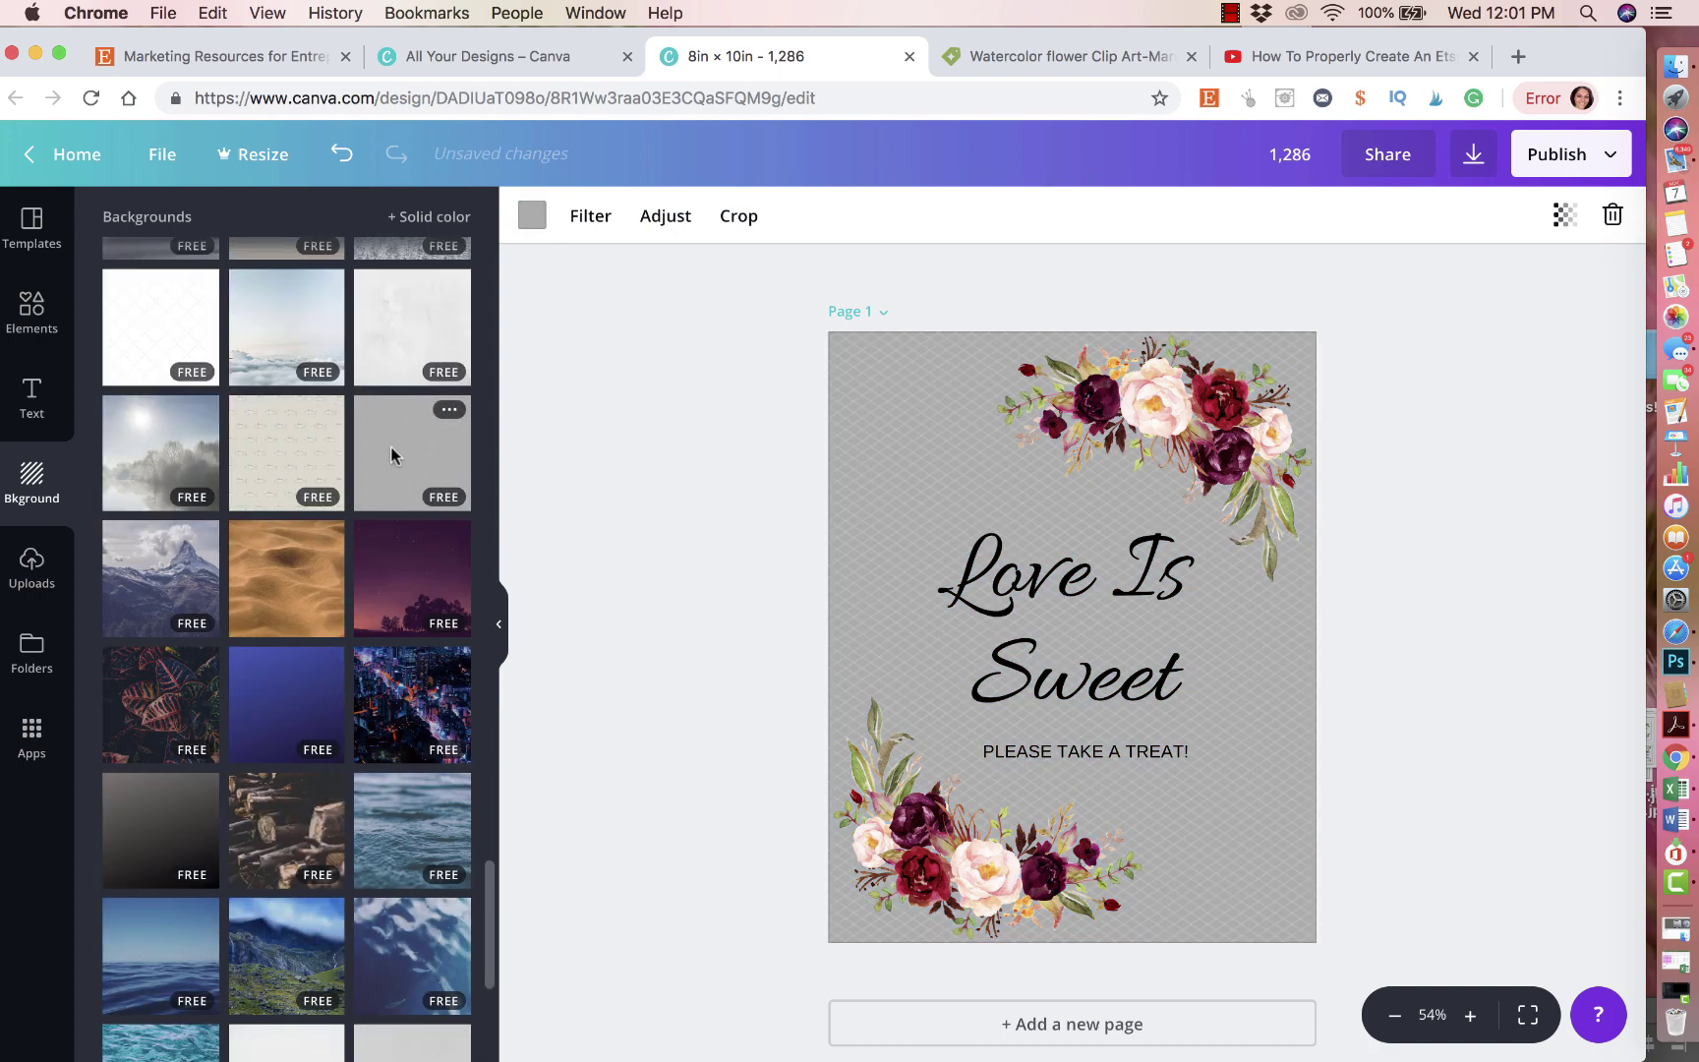
# Try paper, marble, brick, lavender and beach backgrounds, ending on the ocean-wave photo
pyautogui.scroll(-6, 398, 526)
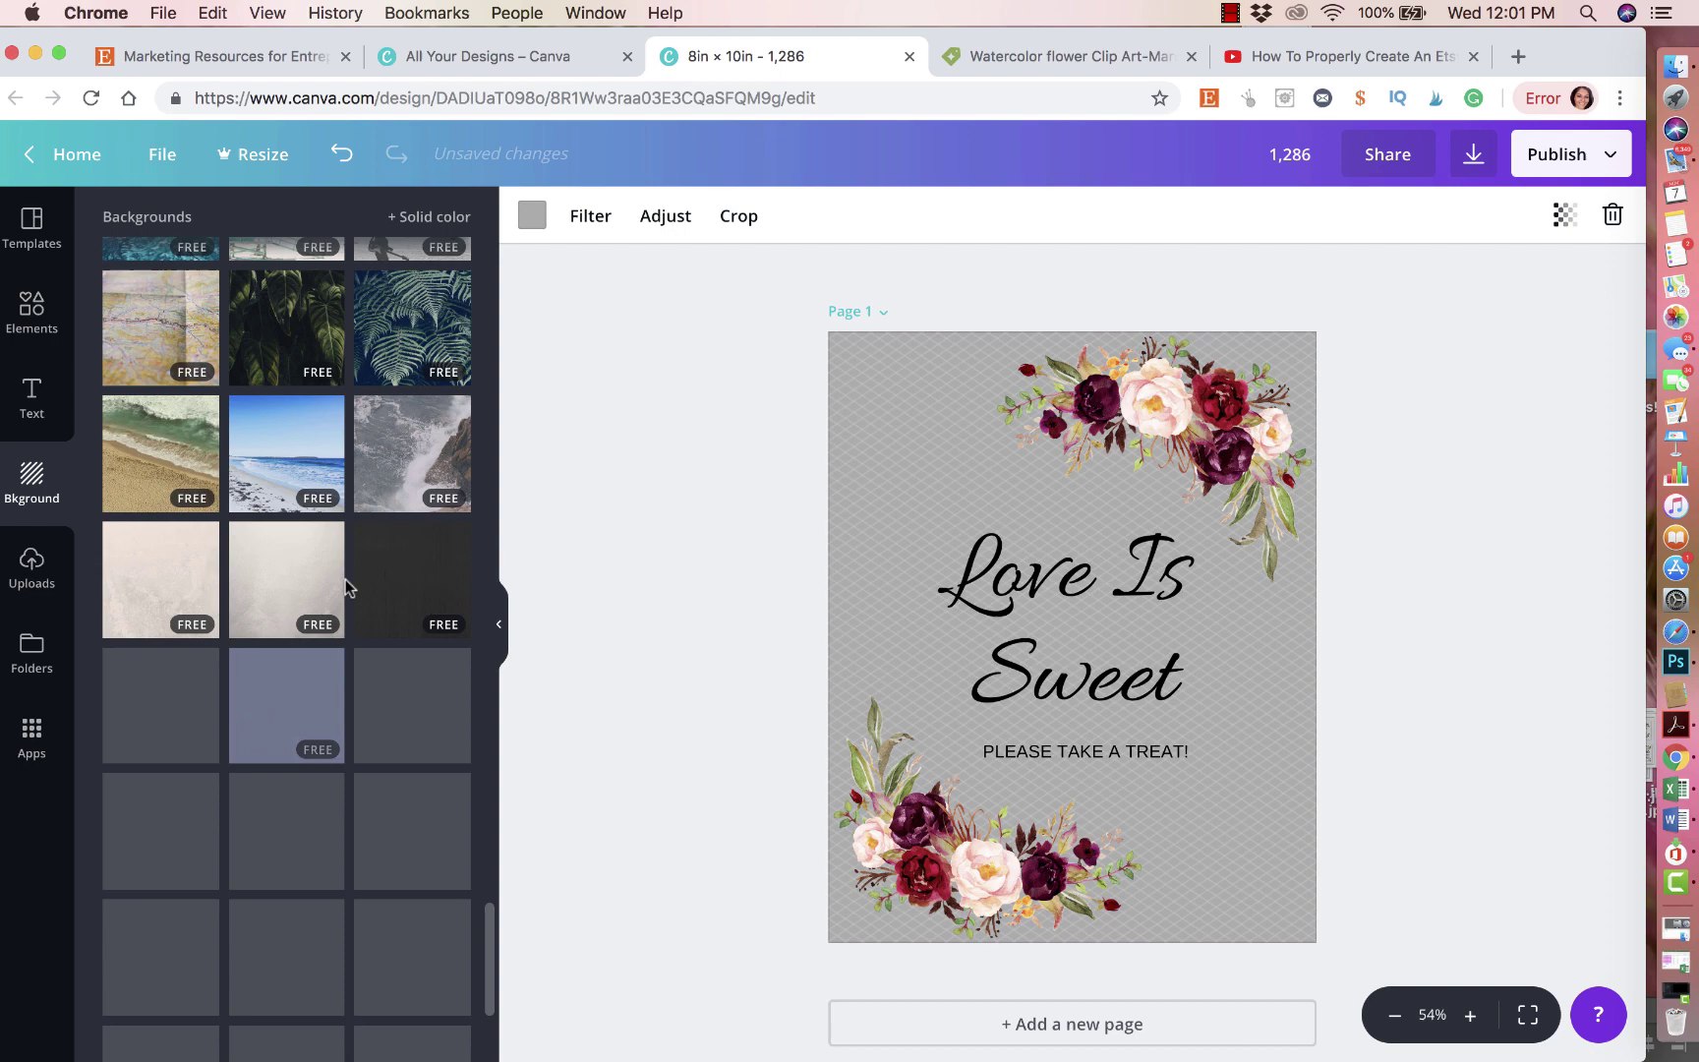
pyautogui.click(299, 560)
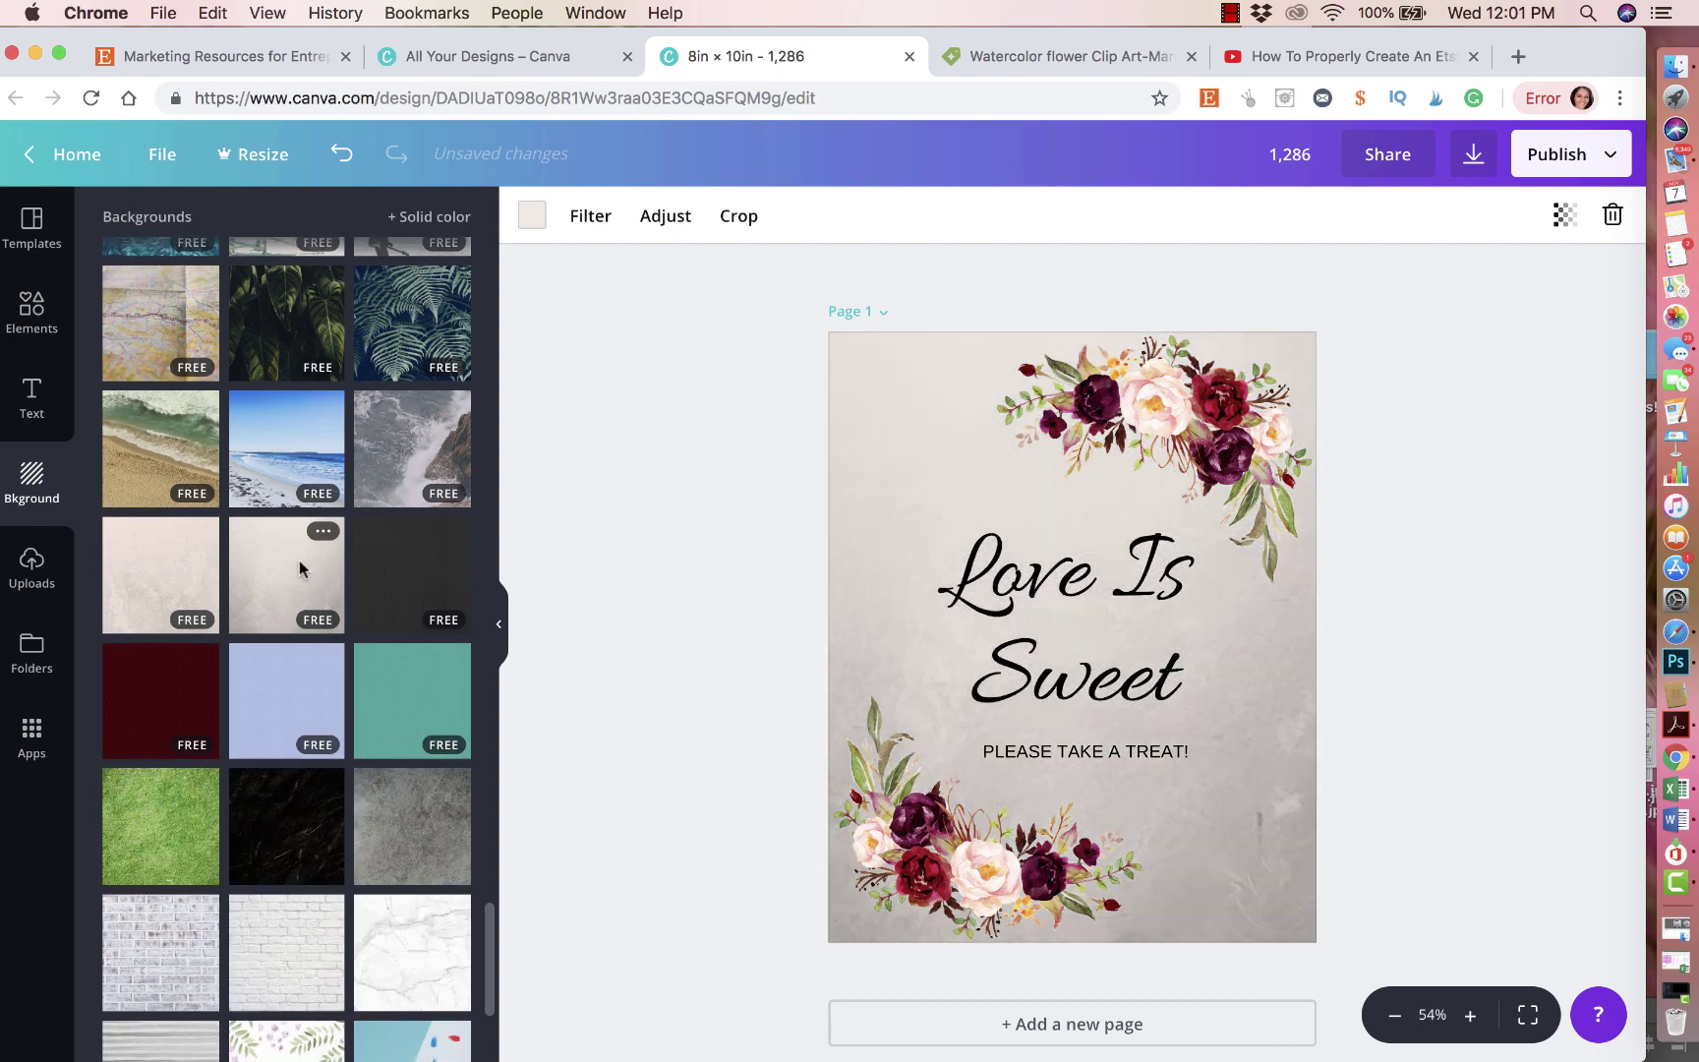
pyautogui.scroll(-5, 287, 733)
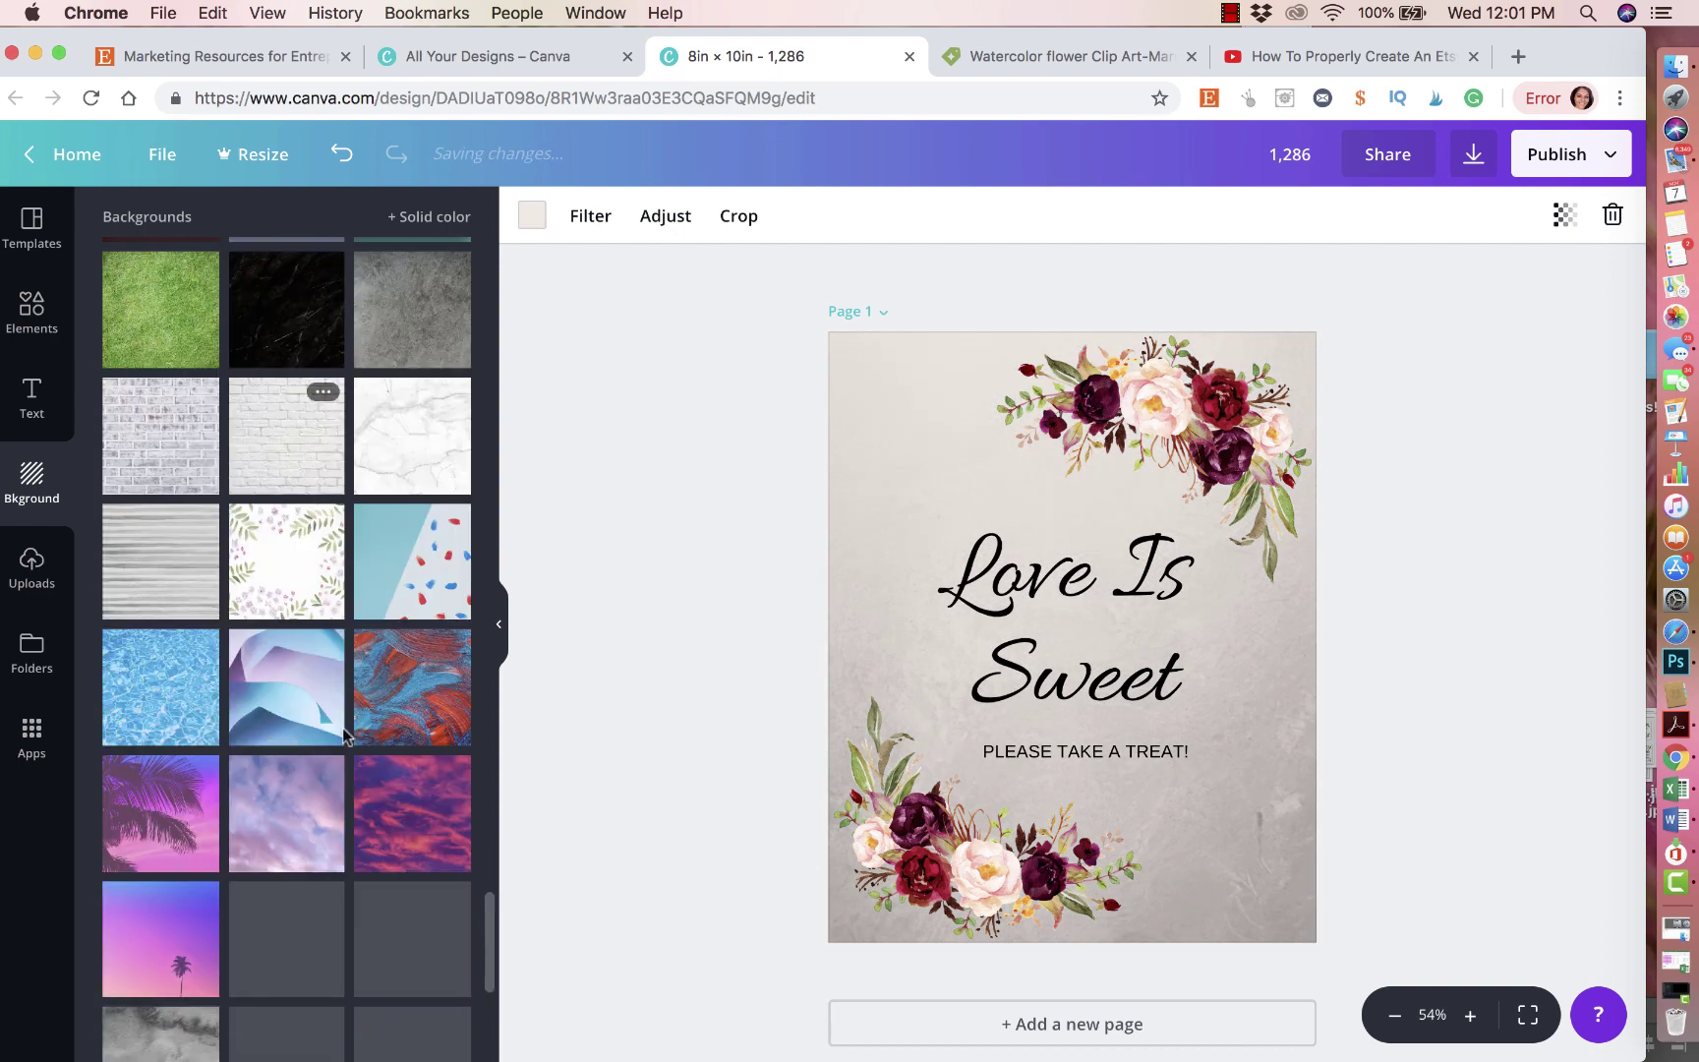
pyautogui.click(413, 455)
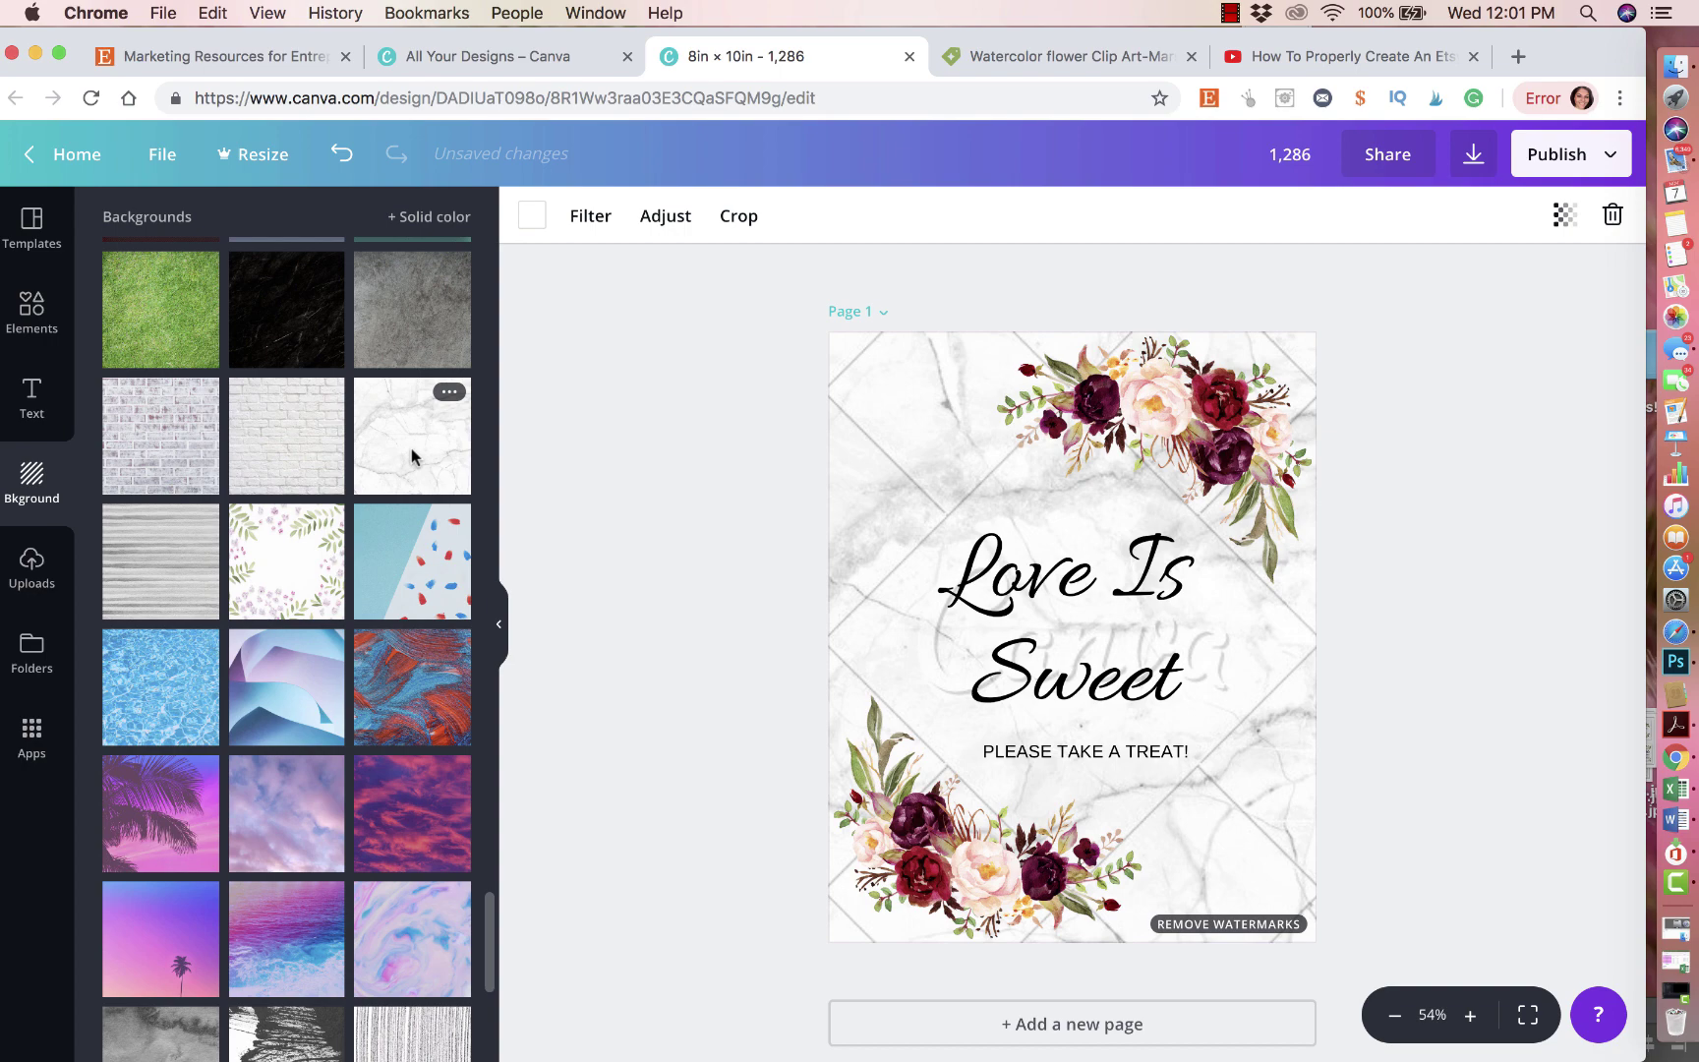
pyautogui.click(305, 440)
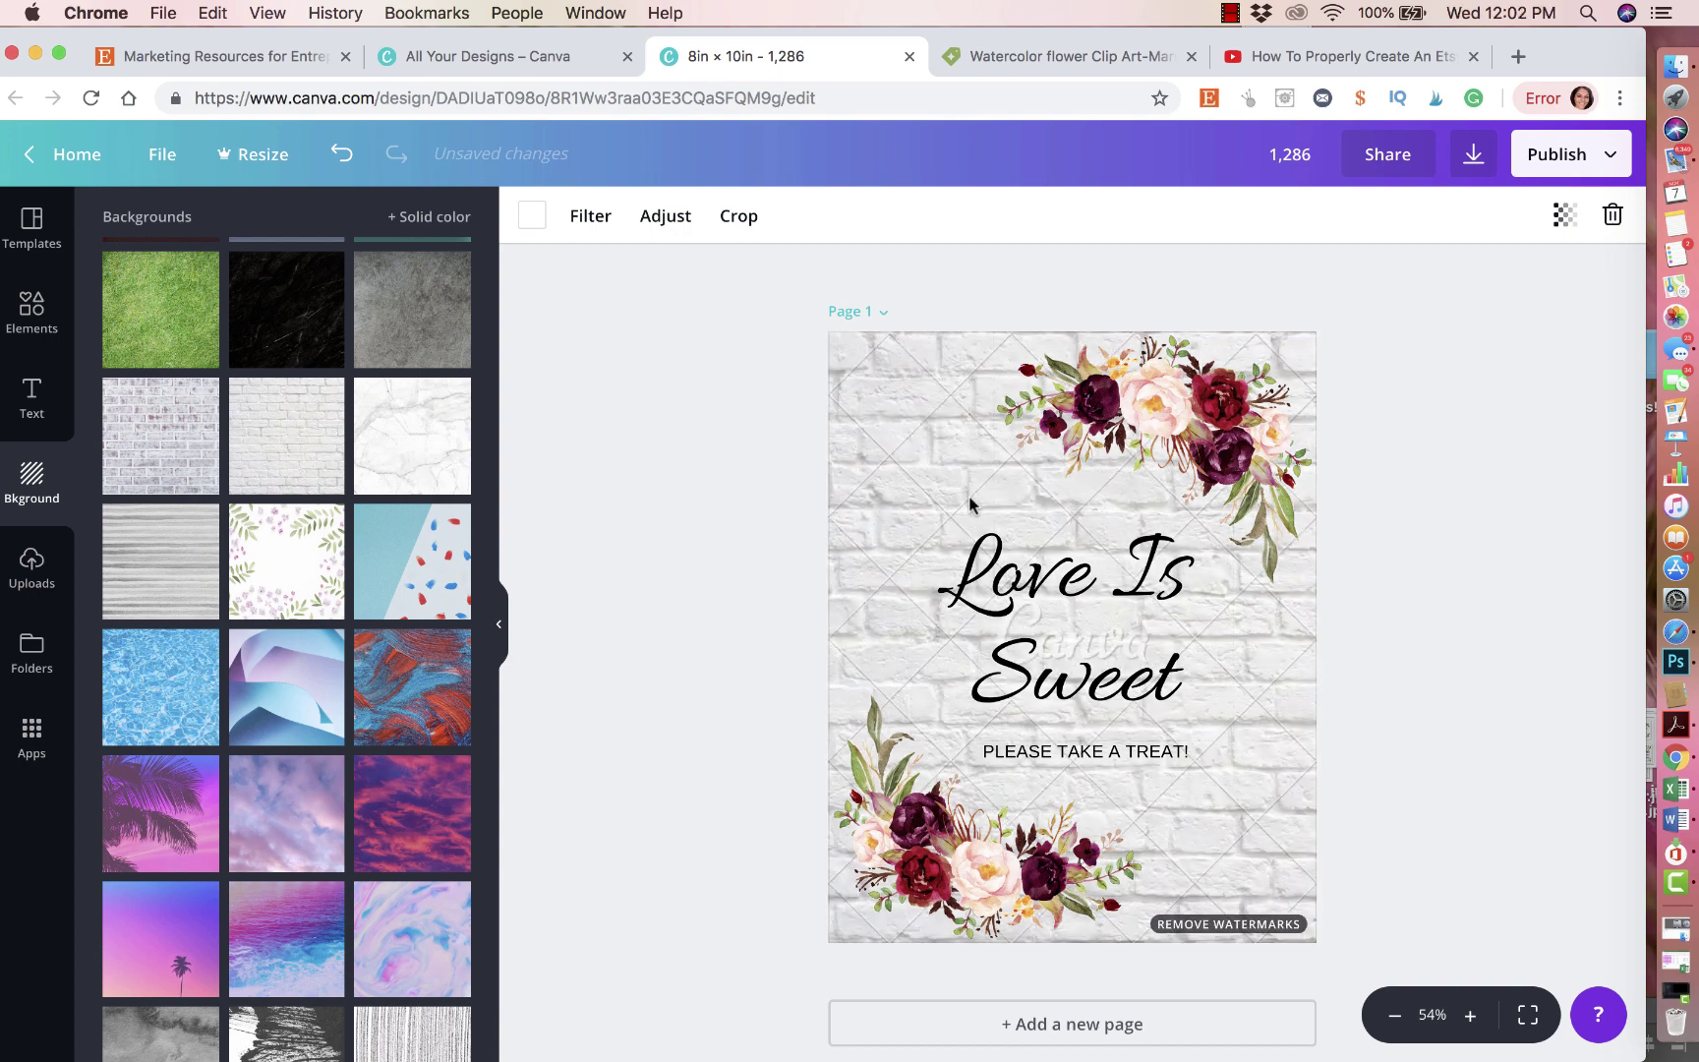
pyautogui.scroll(3, 301, 451)
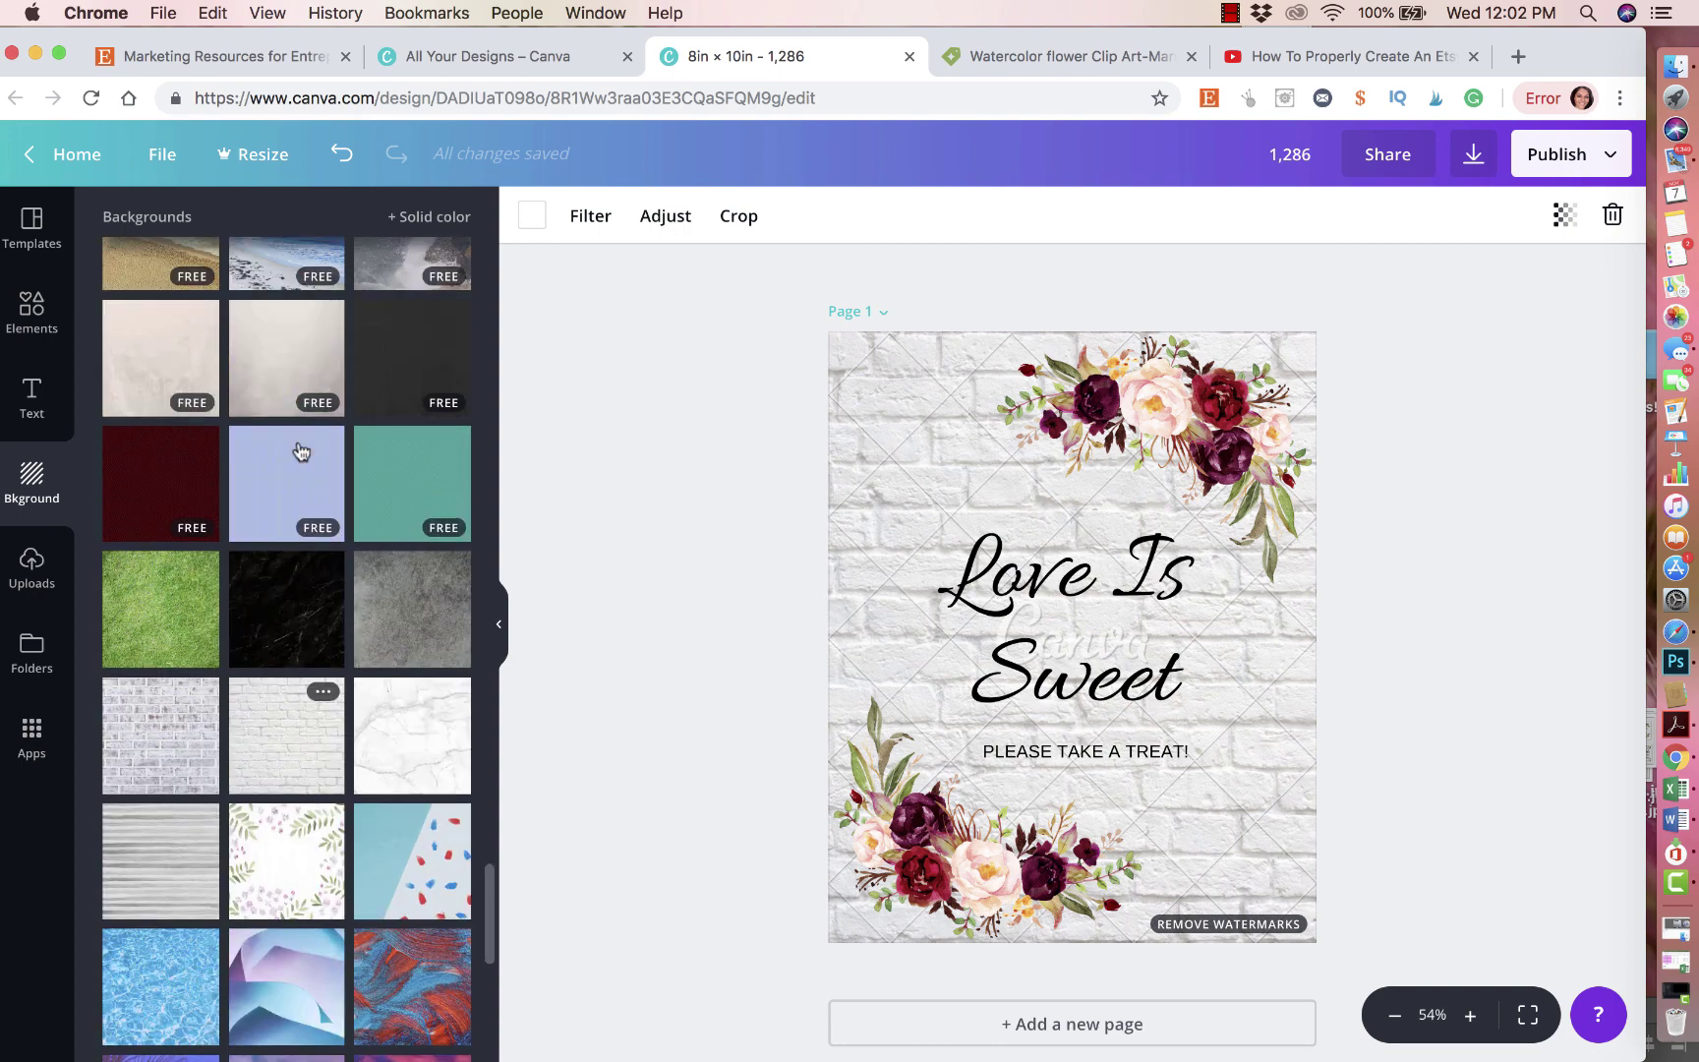
pyautogui.scroll(5, 301, 451)
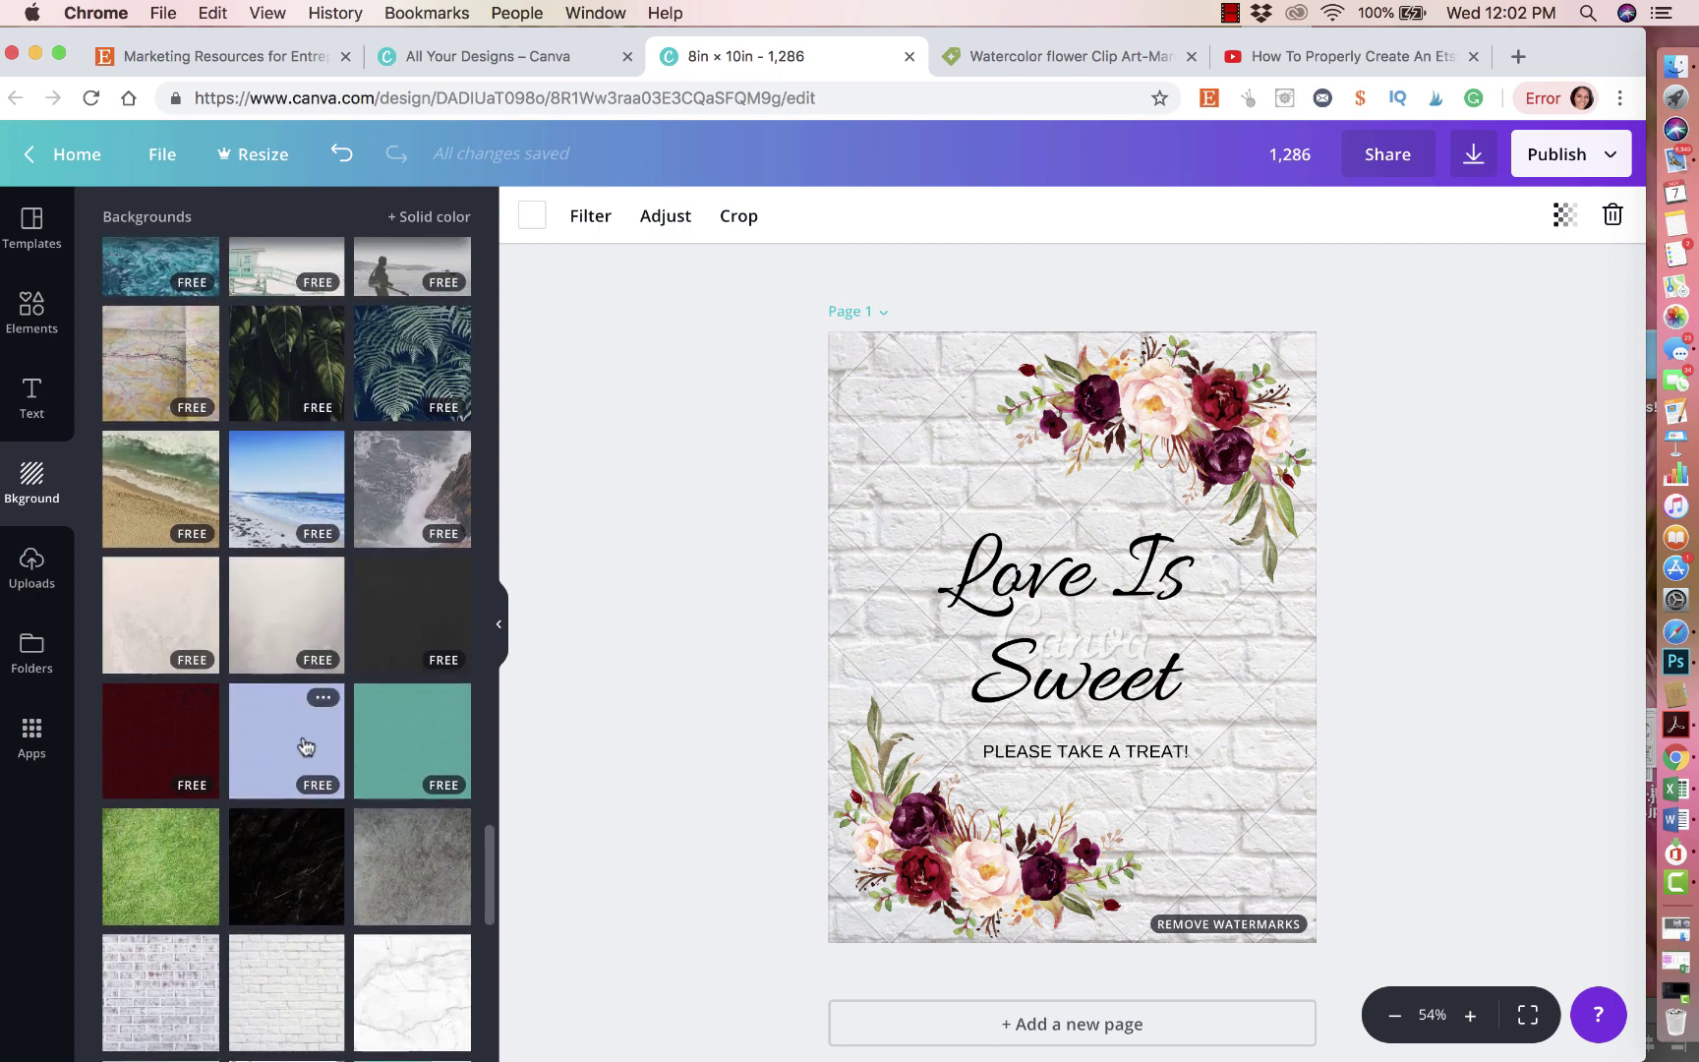
pyautogui.click(305, 747)
pyautogui.scroll(5, 303, 436)
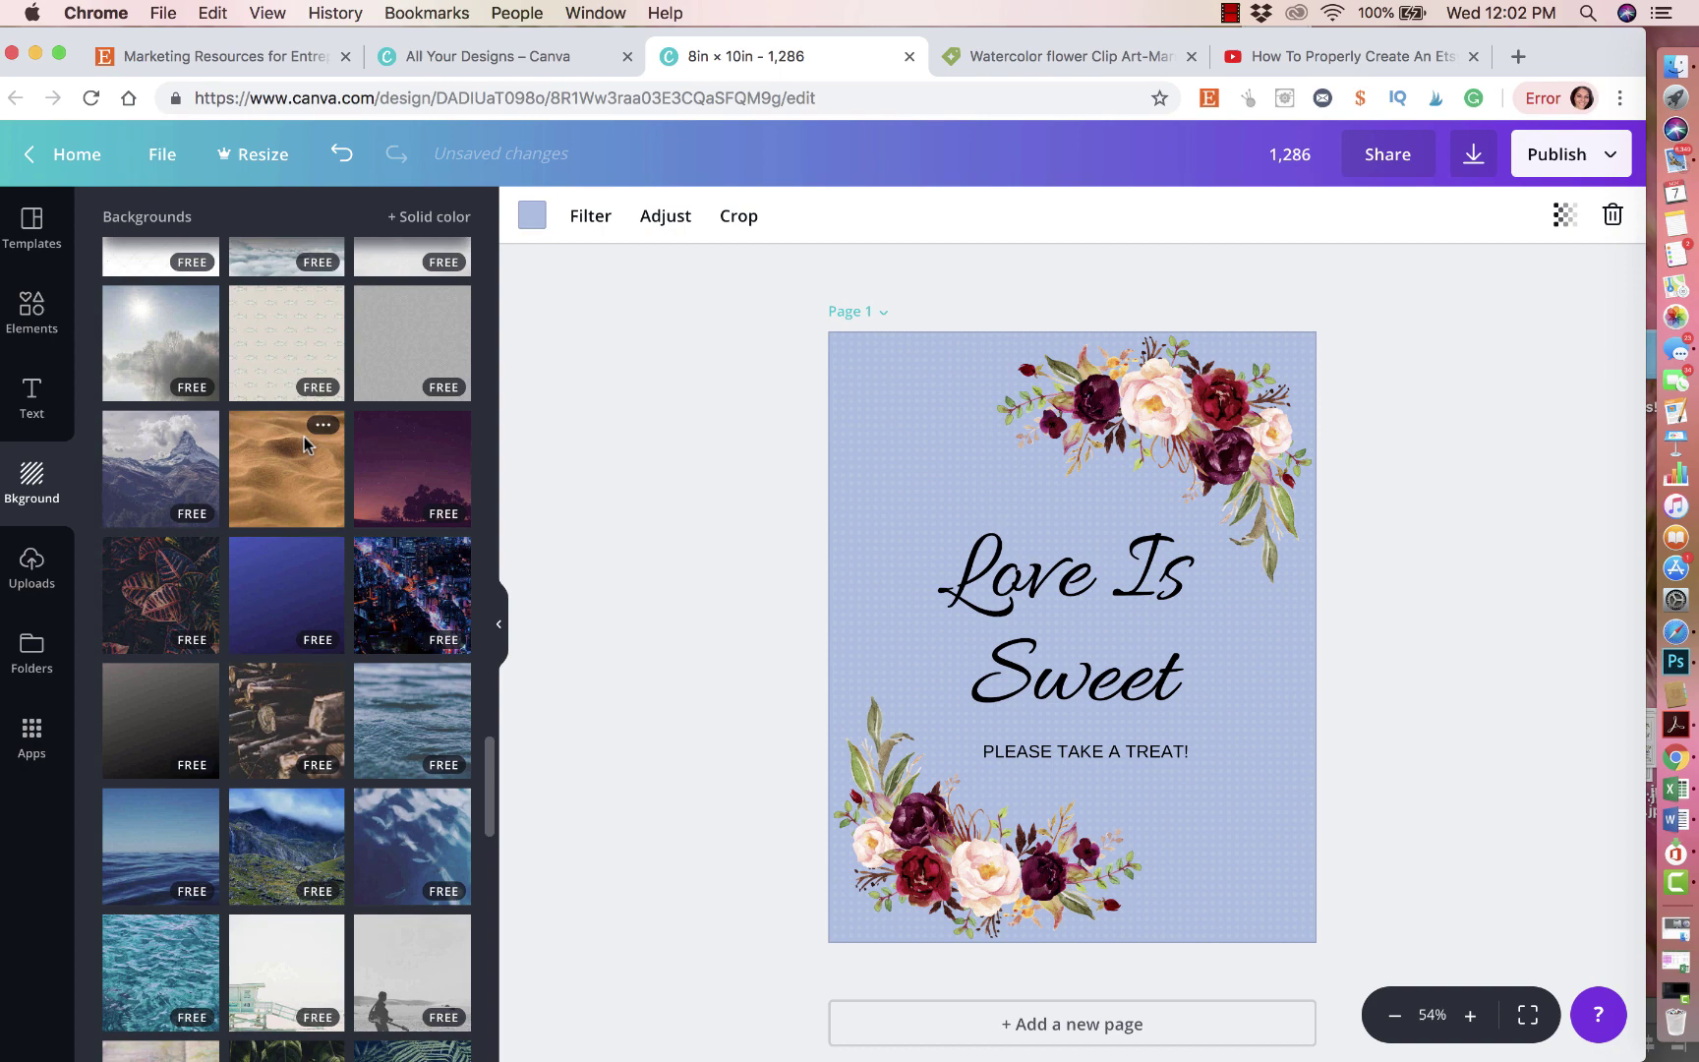
pyautogui.scroll(-3, 303, 436)
pyautogui.click(313, 814)
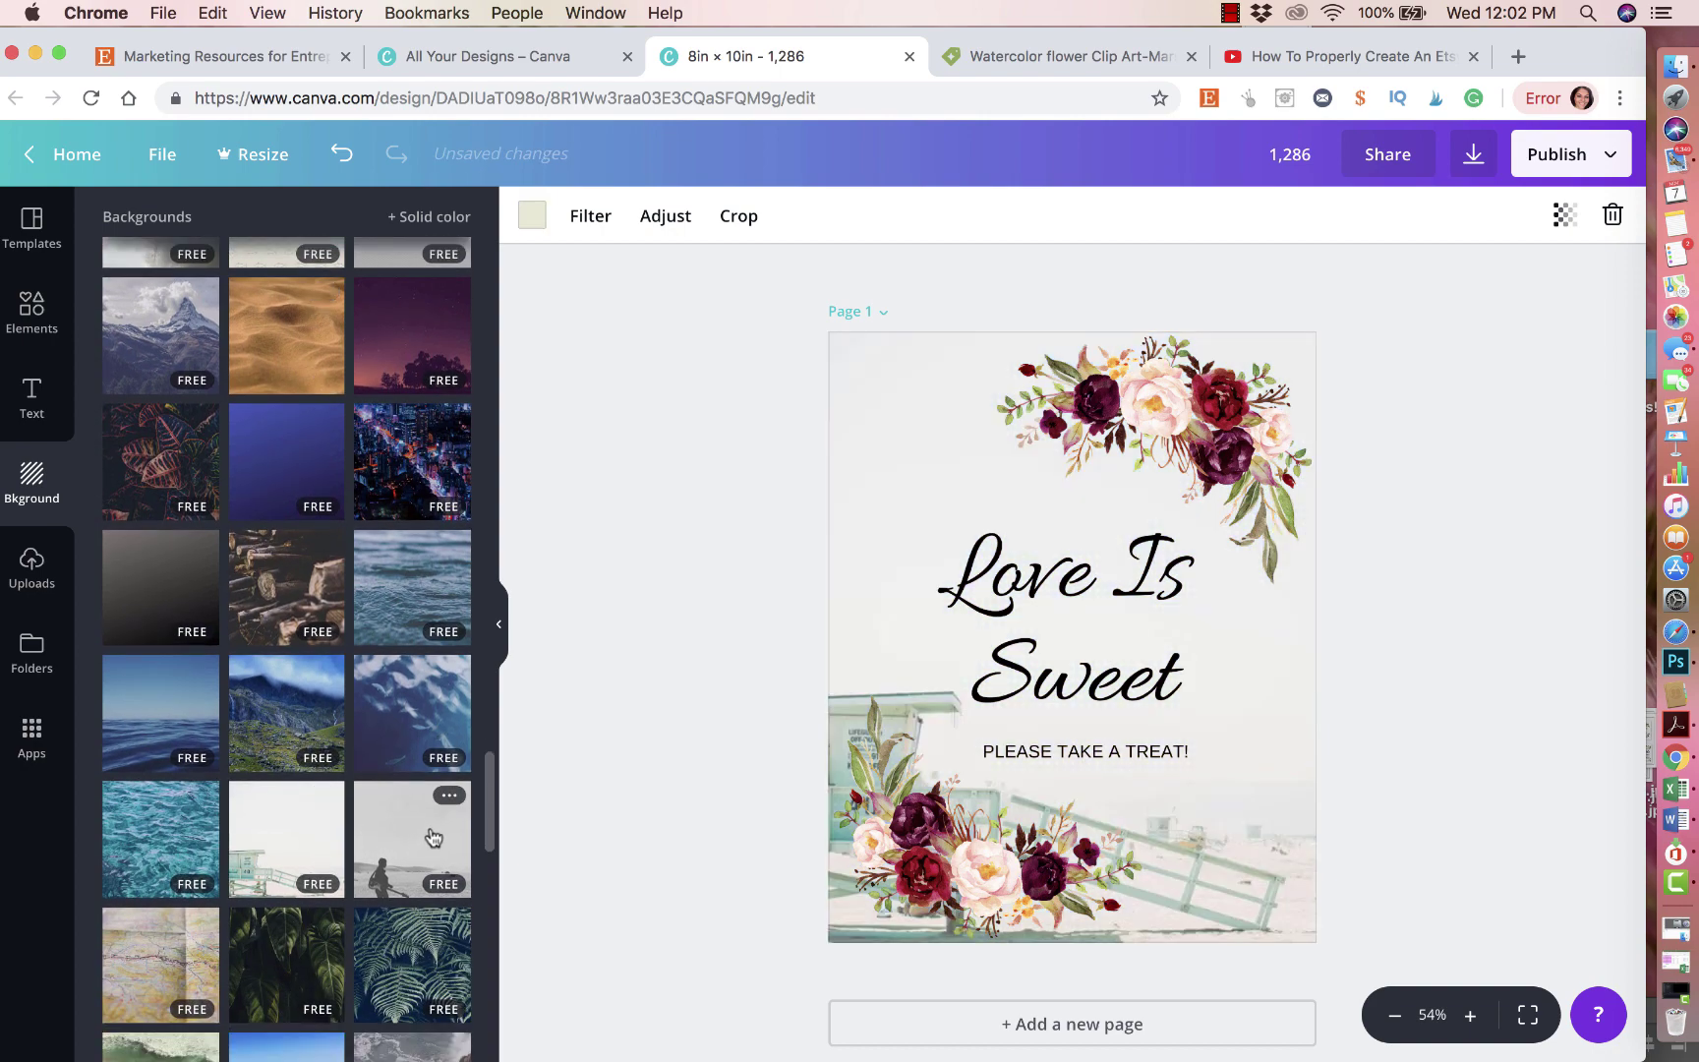
pyautogui.click(384, 582)
pyautogui.scroll(-10, 383, 583)
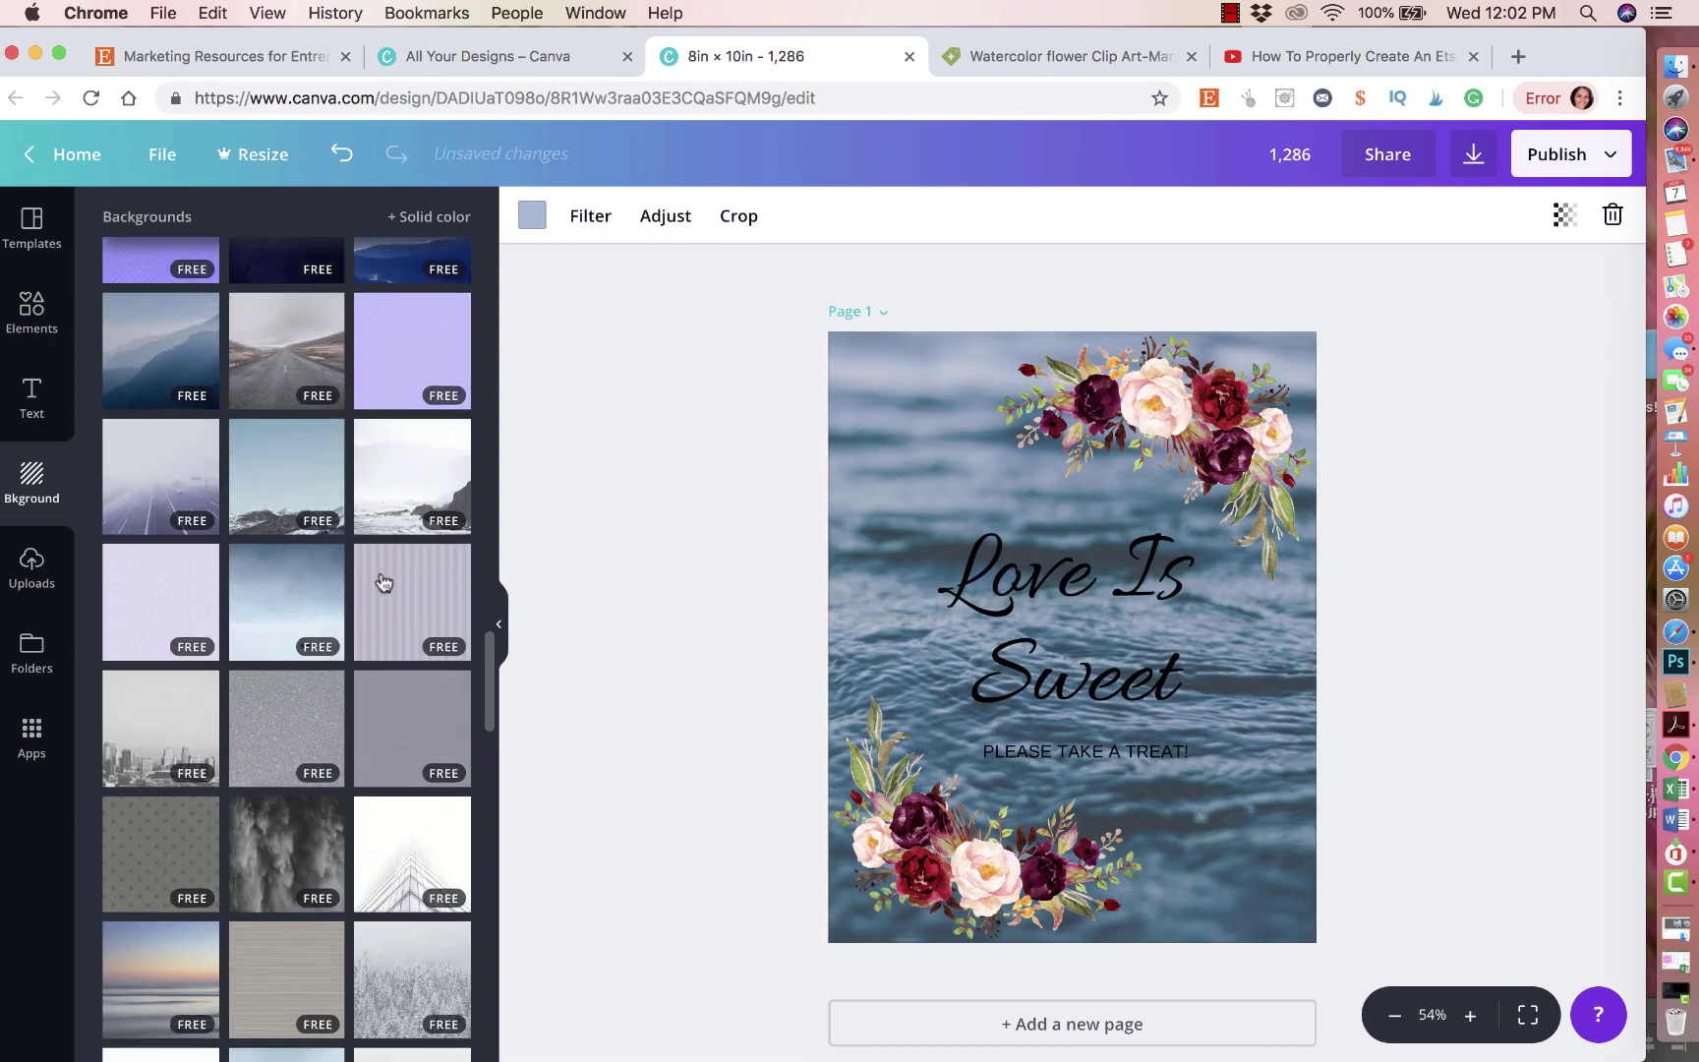
pyautogui.scroll(-5, 384, 582)
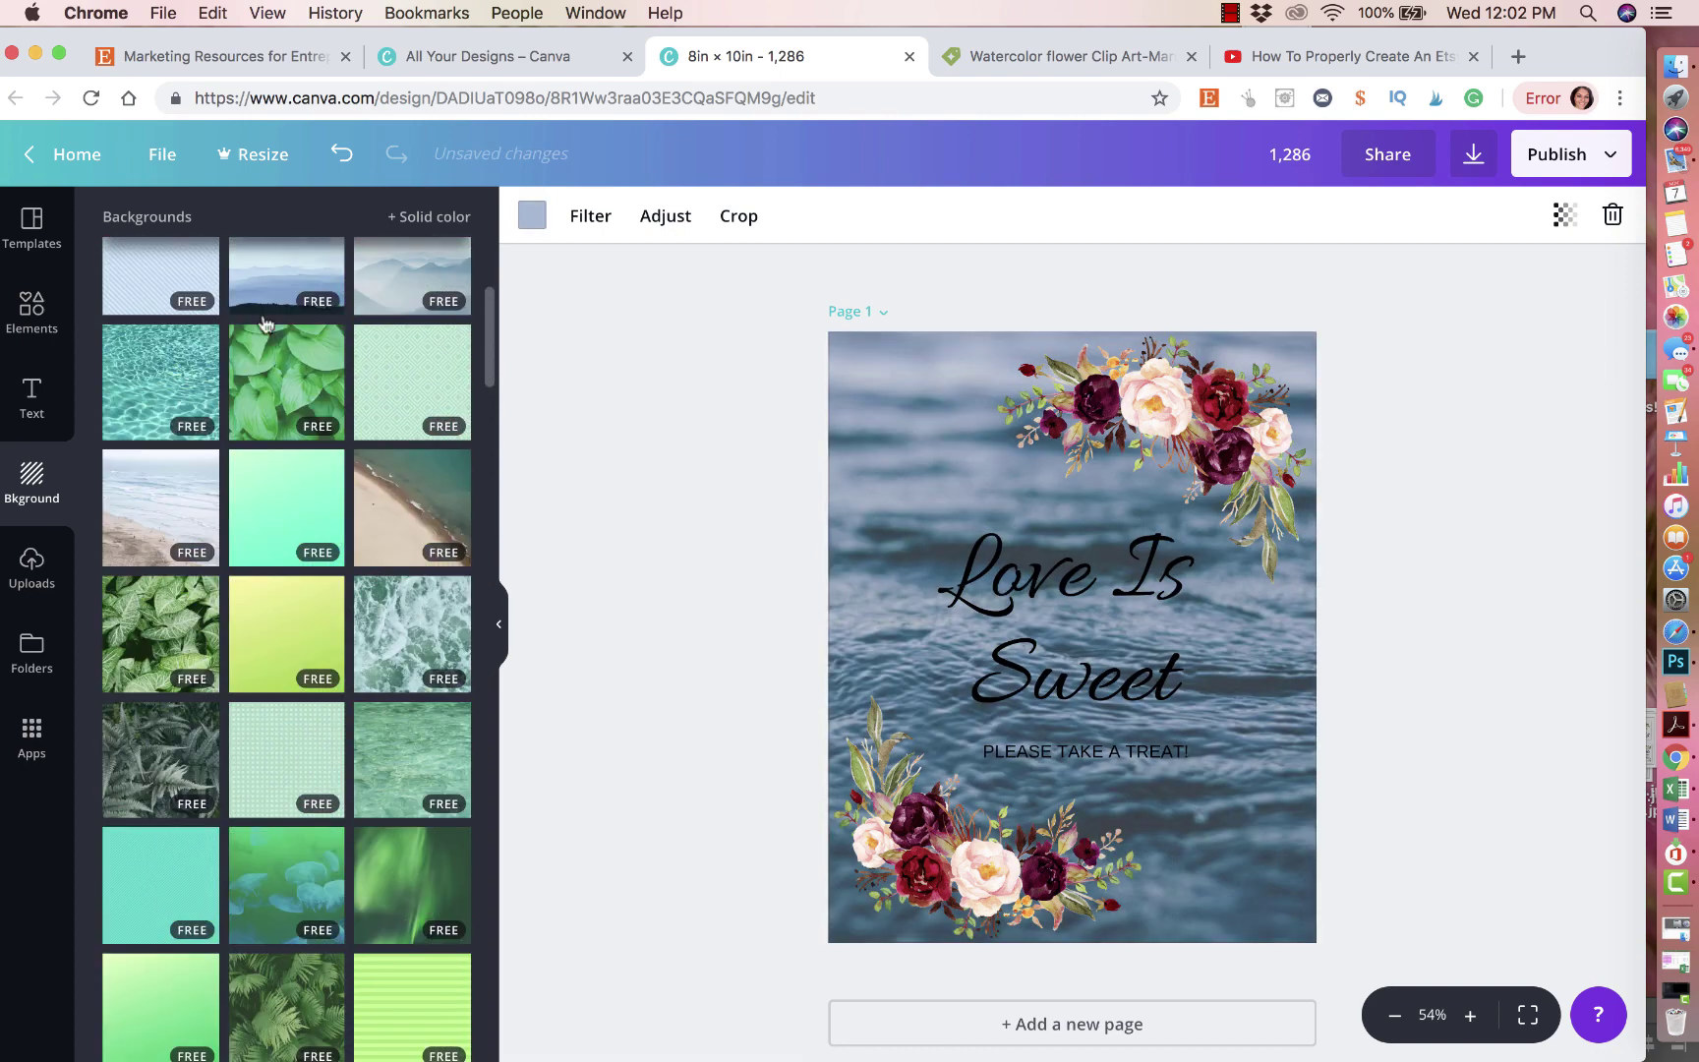
# Tint the background purple then pink, and delete the water photo leaving solid pink
pyautogui.click(531, 215)
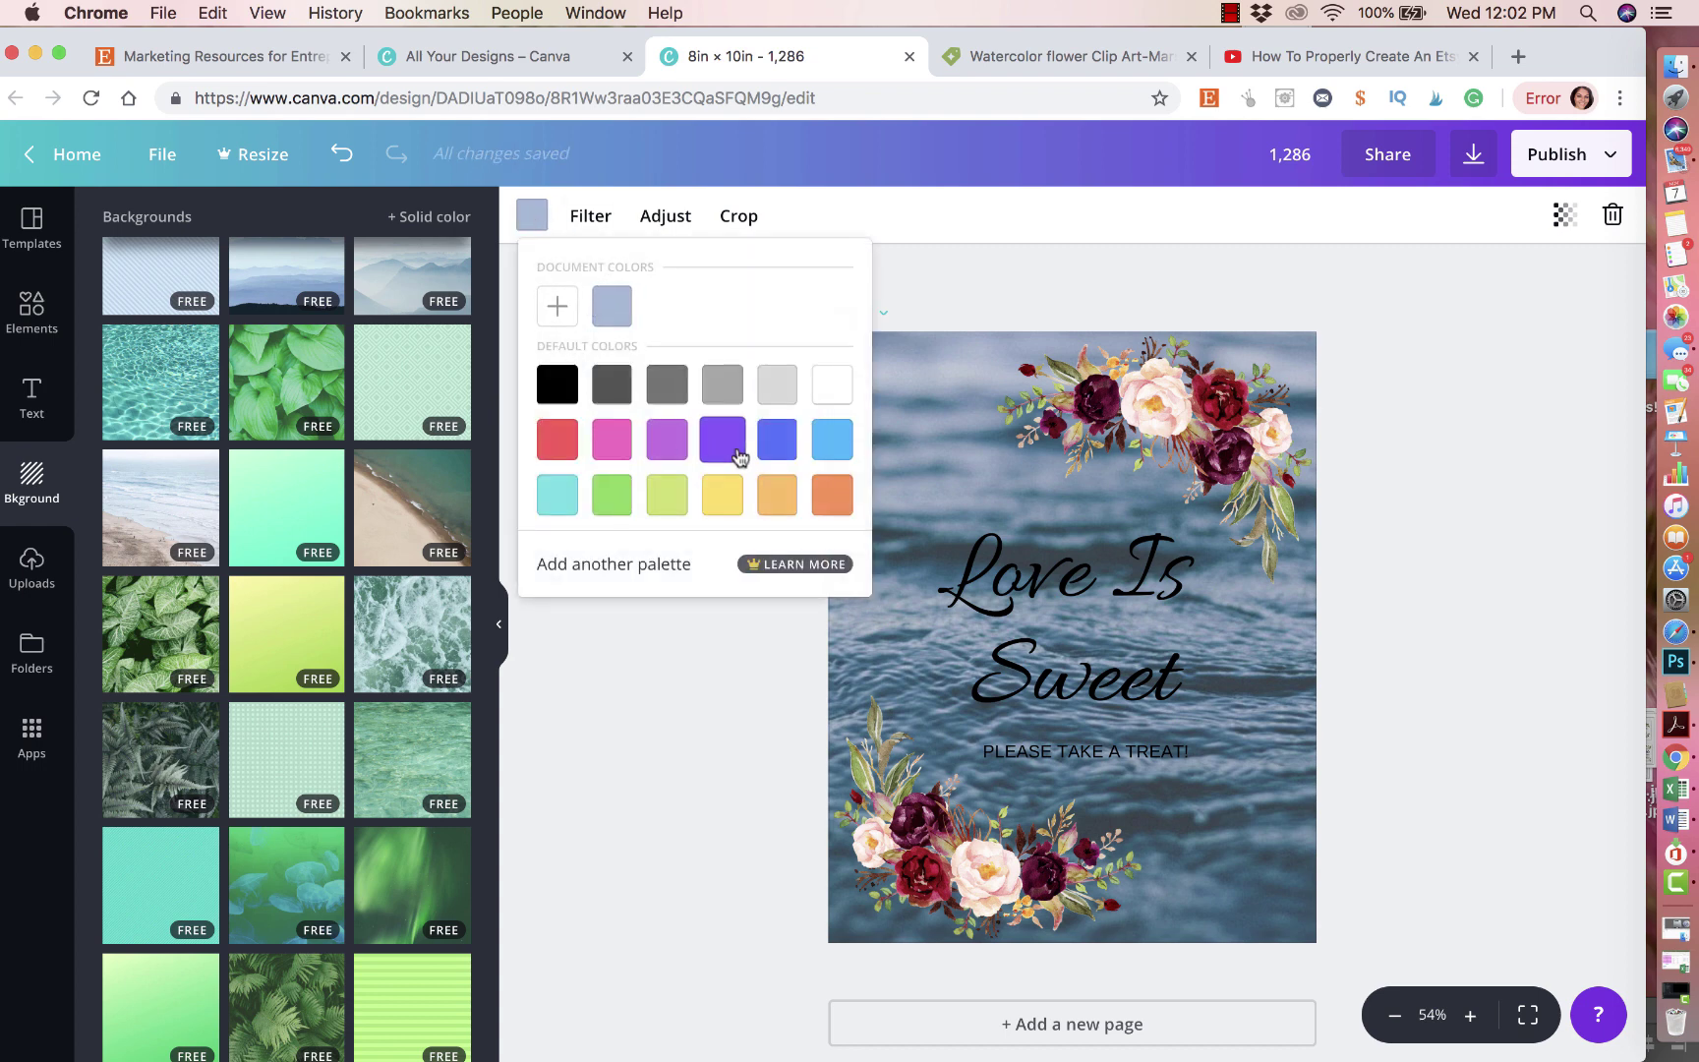
pyautogui.click(665, 445)
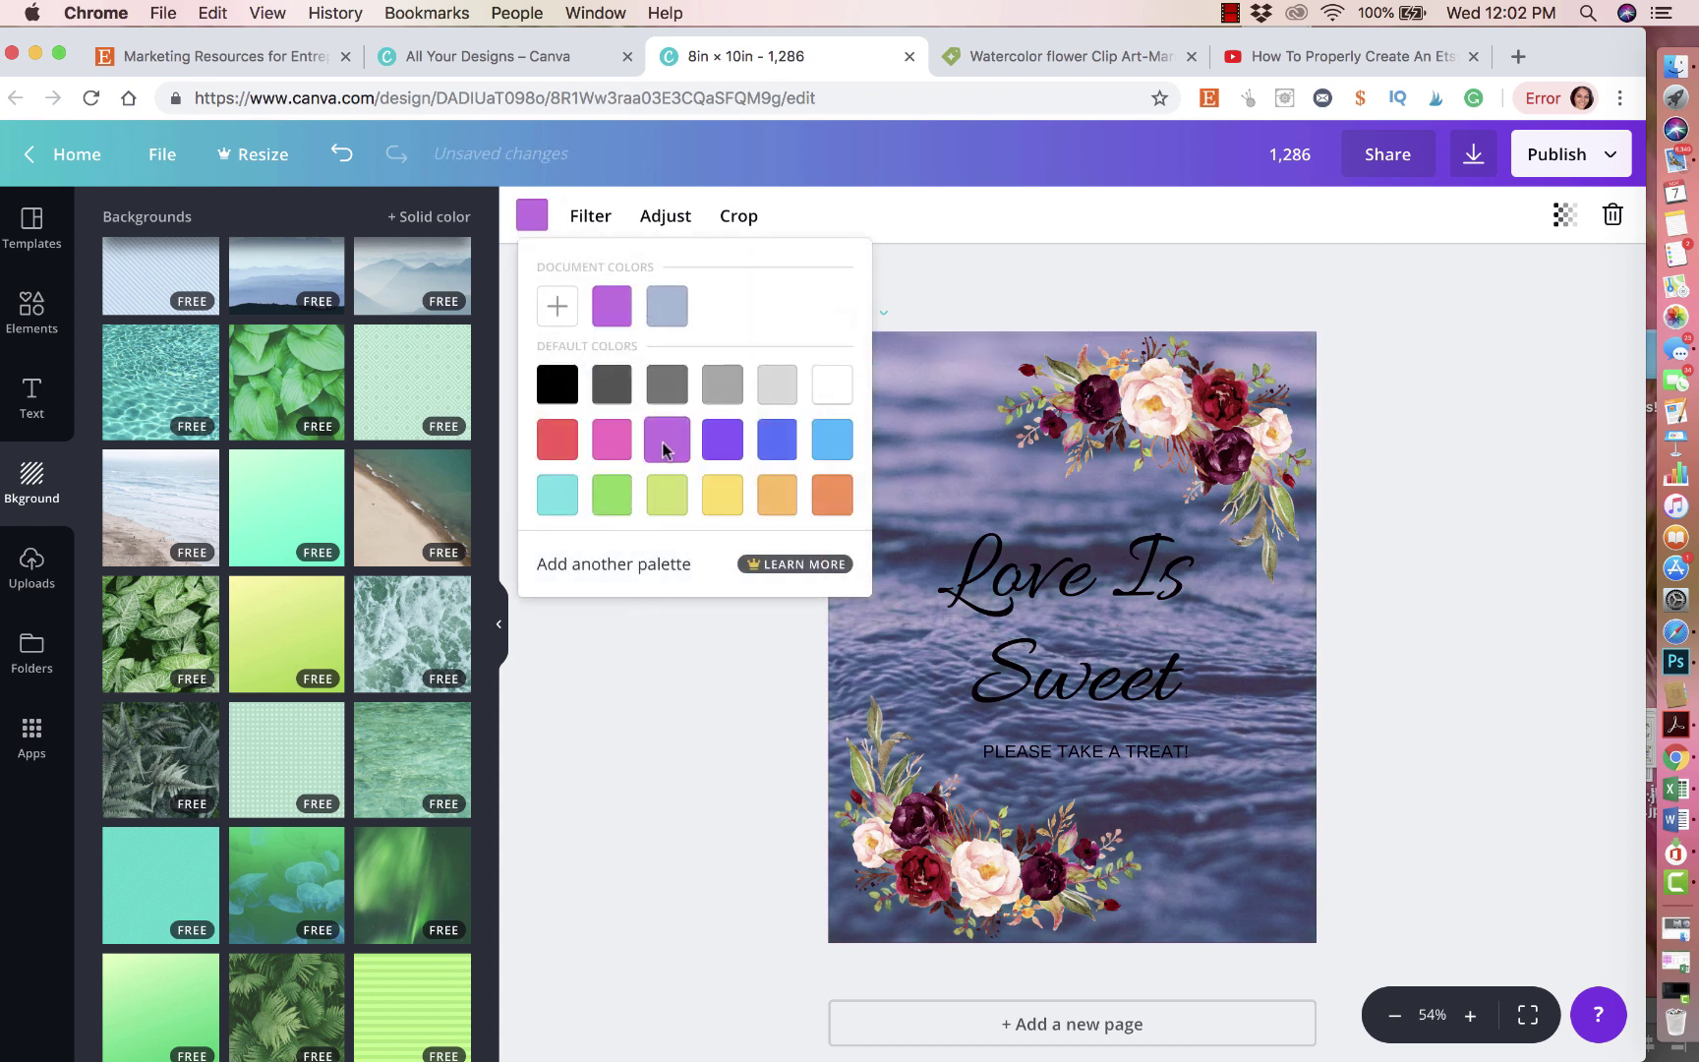
pyautogui.click(603, 450)
pyautogui.click(601, 781)
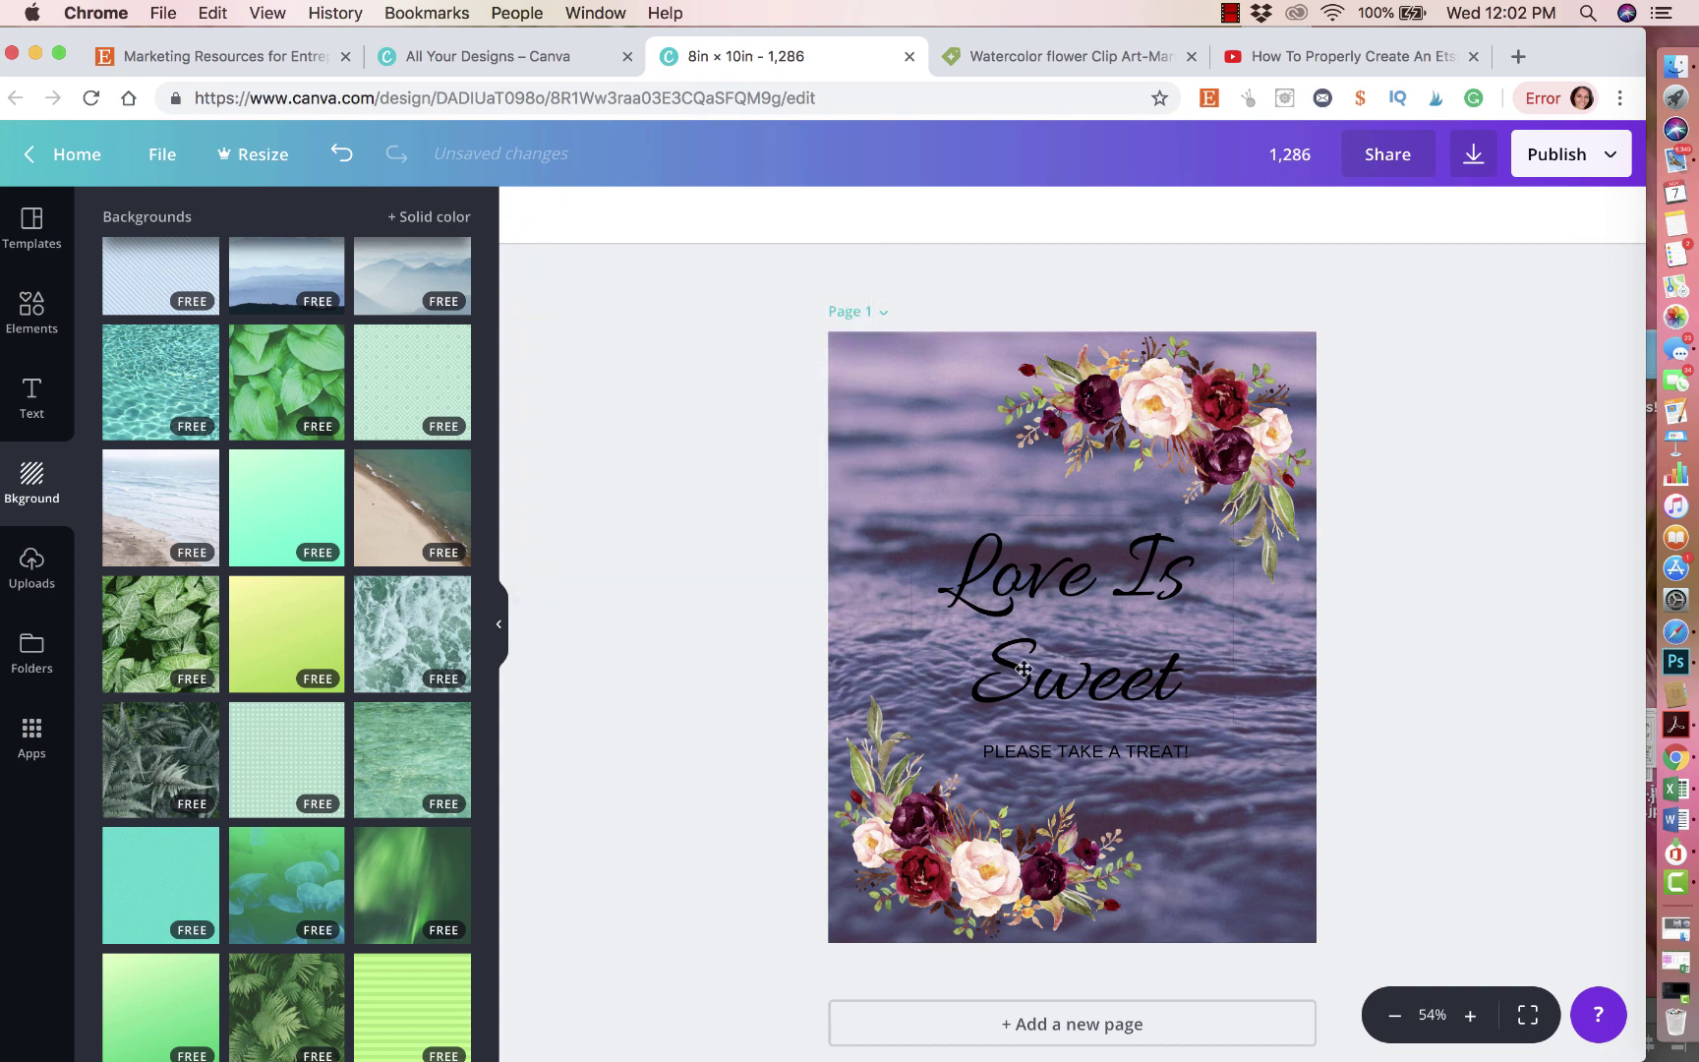
pyautogui.click(934, 470)
pyautogui.press('Delete')
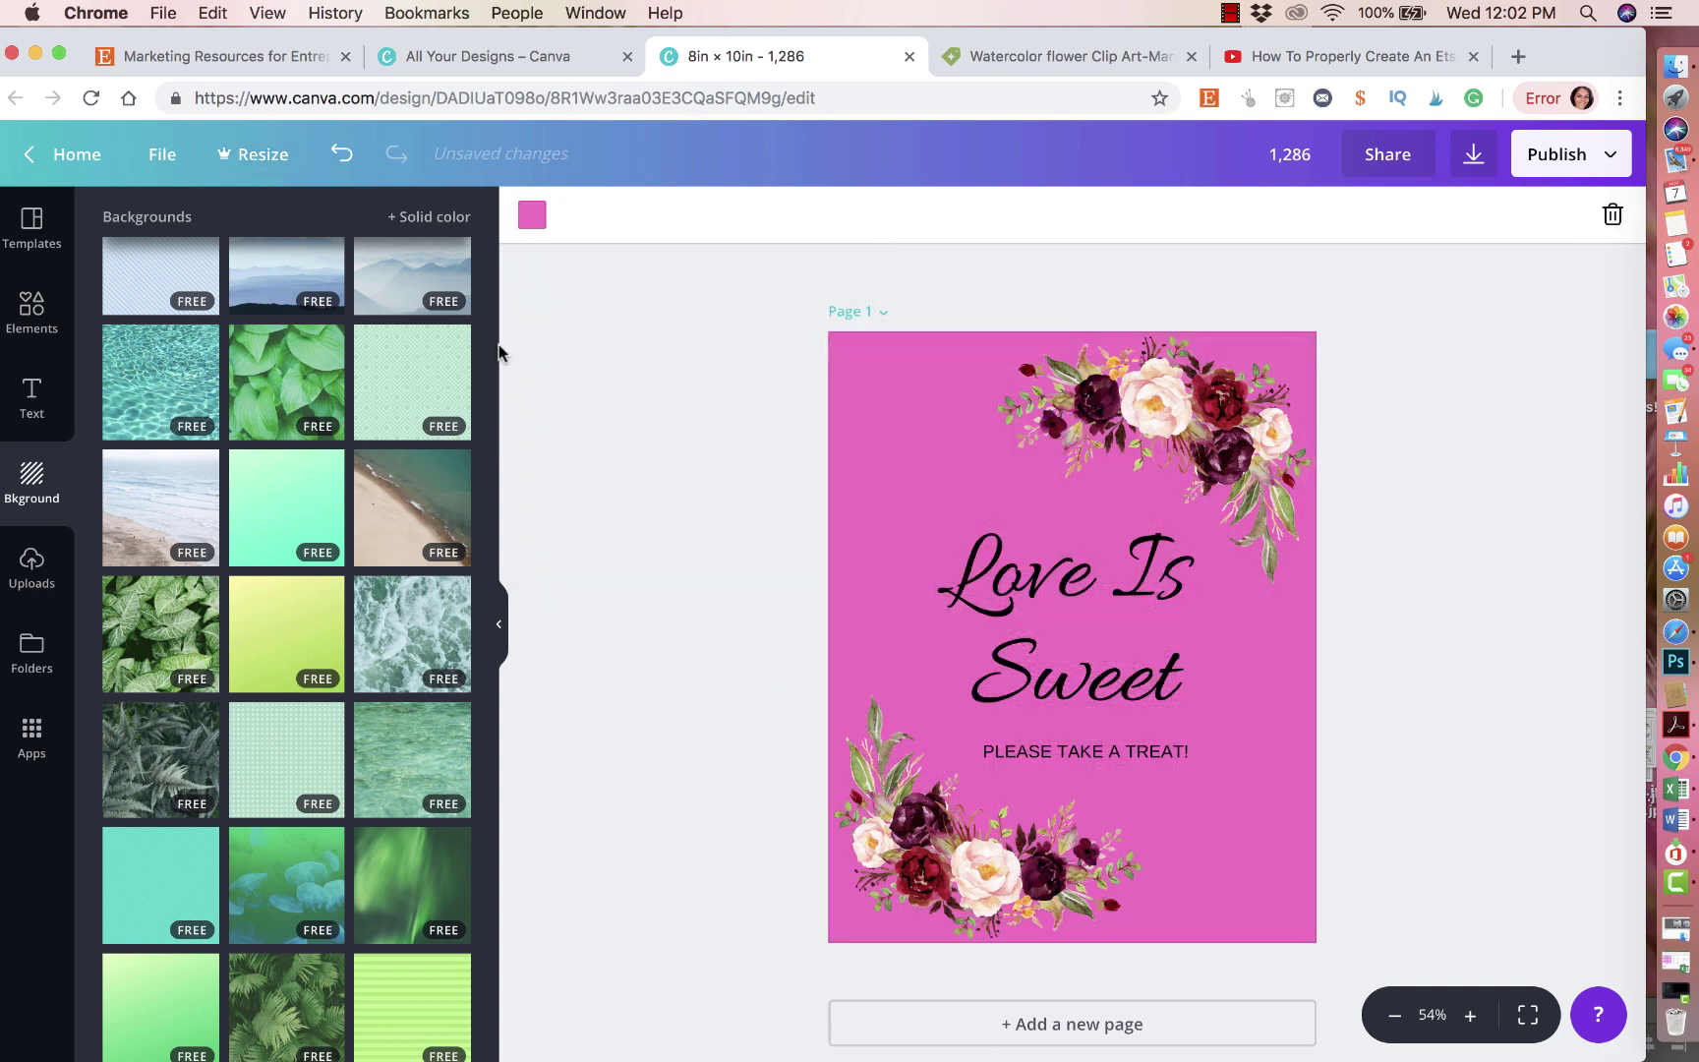
# Try yellow-green, light grey, black and blue backgrounds, returning to light grey
pyautogui.click(532, 217)
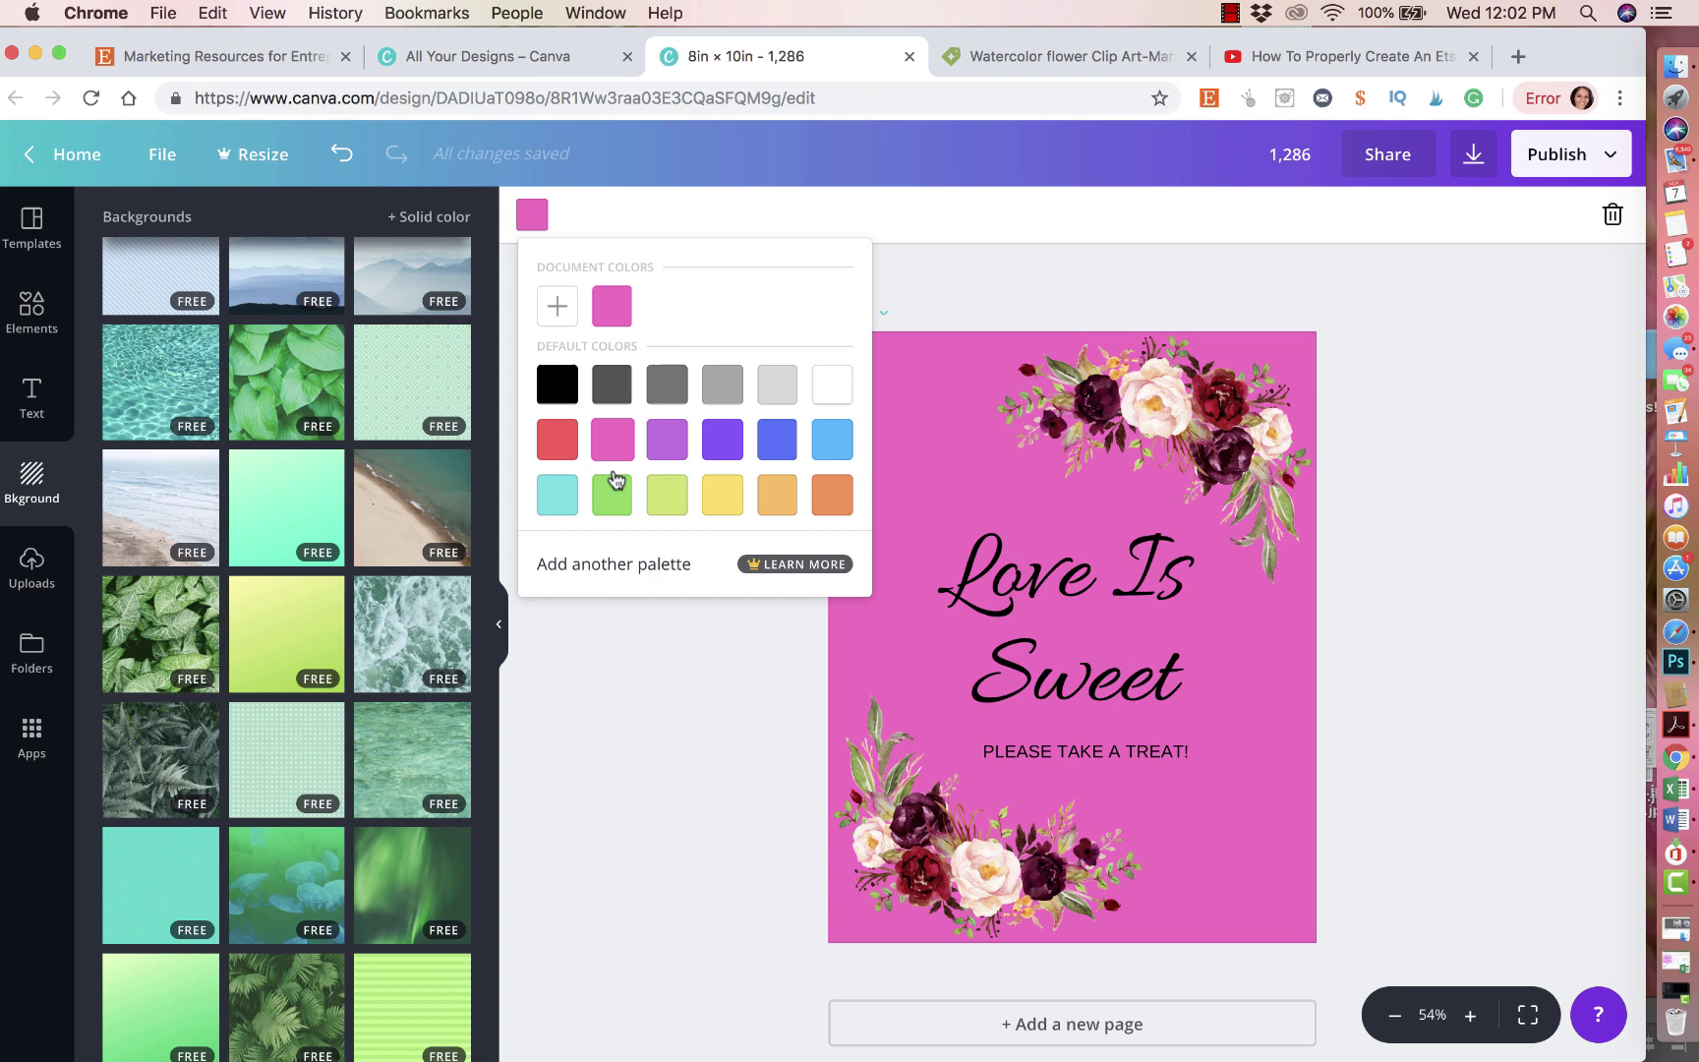
pyautogui.click(669, 495)
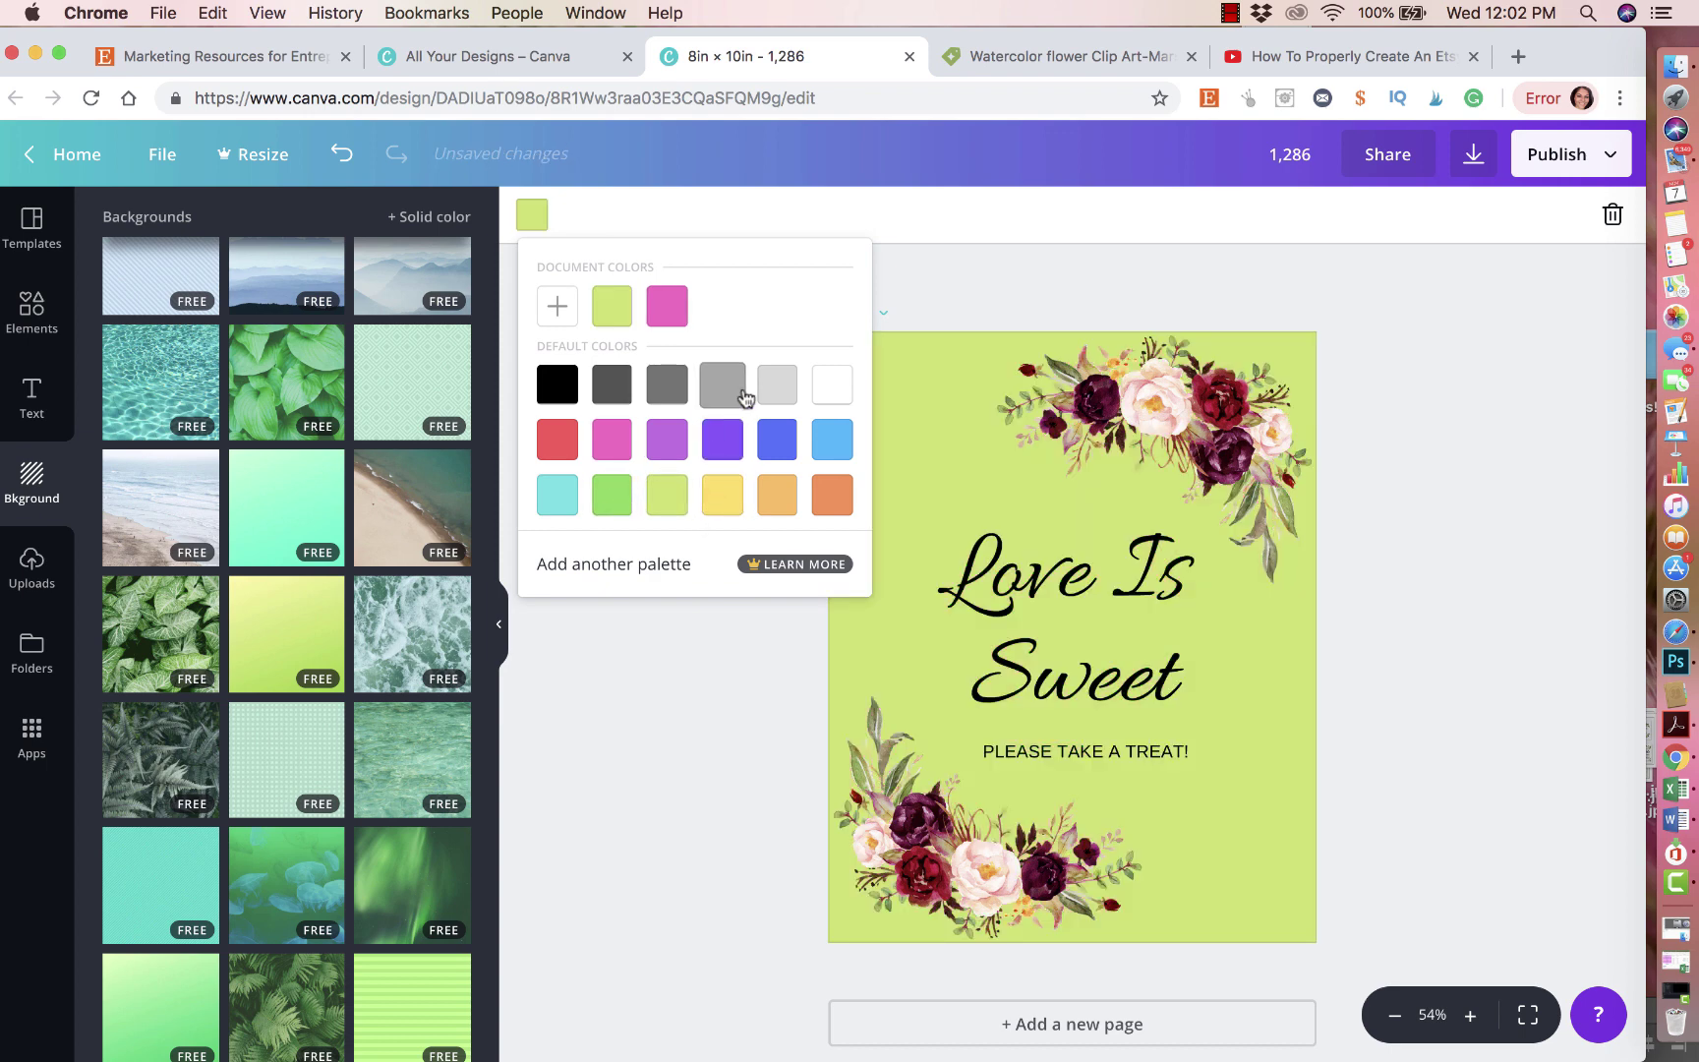
pyautogui.click(779, 396)
pyautogui.click(559, 391)
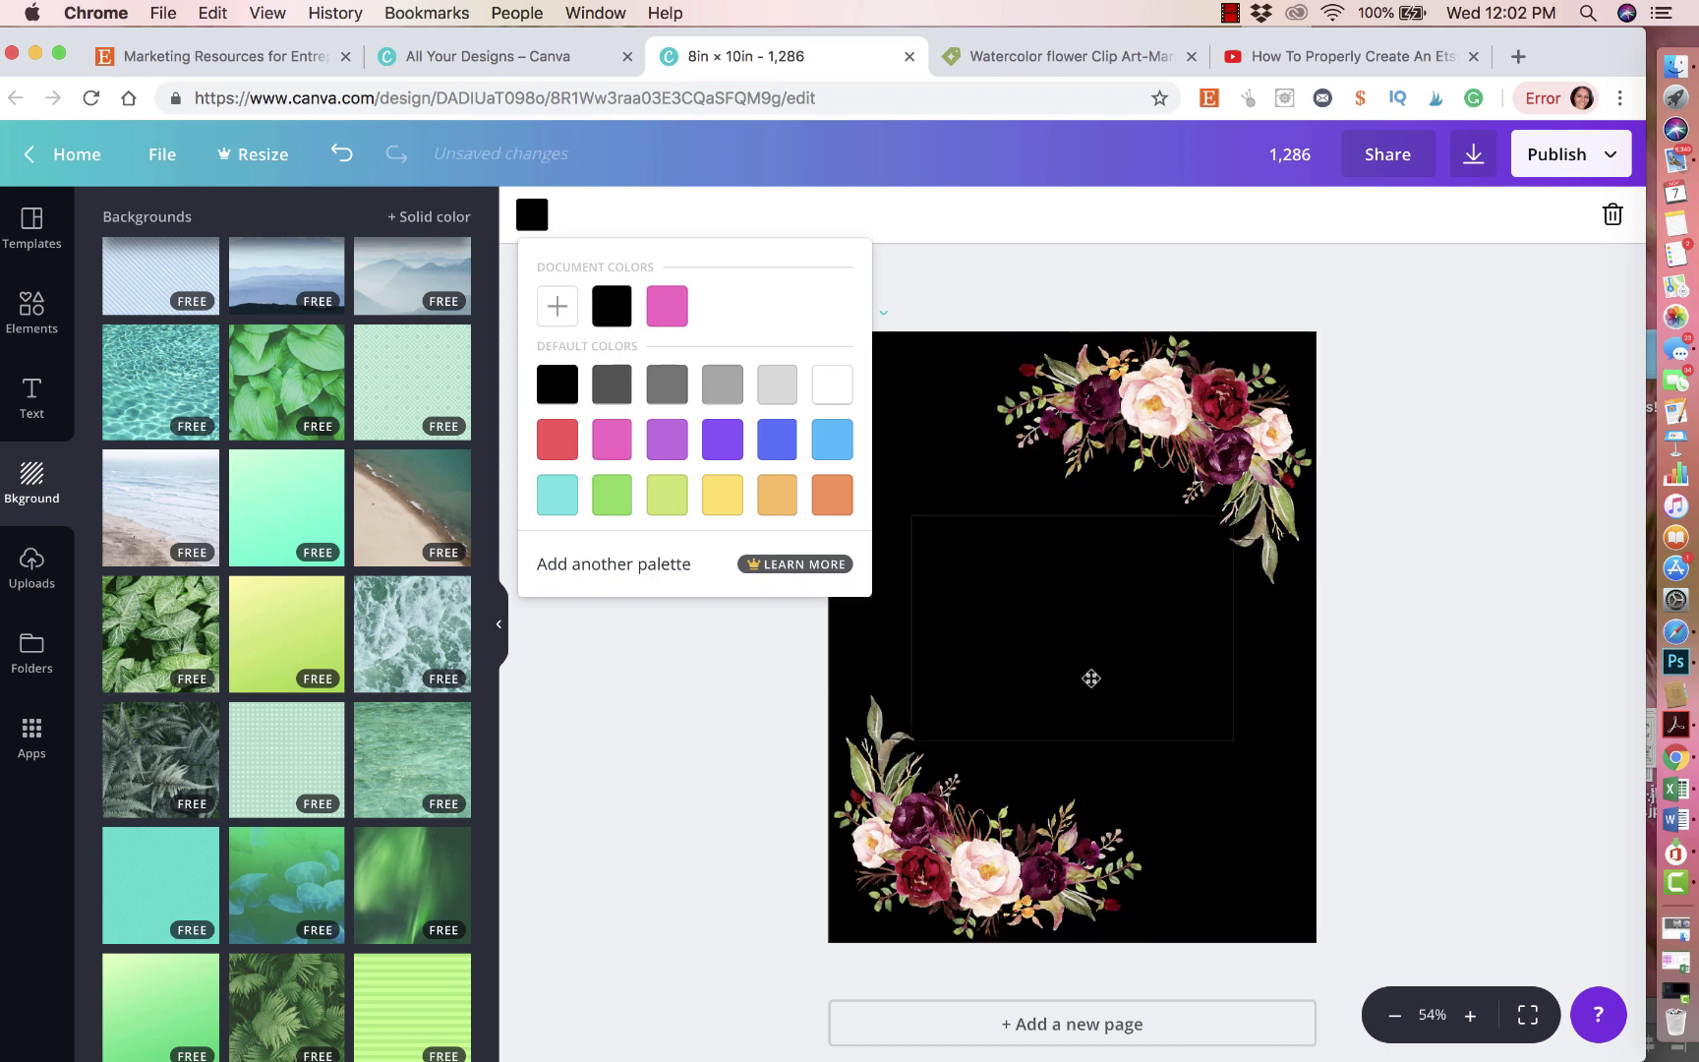
pyautogui.click(777, 440)
pyautogui.click(790, 385)
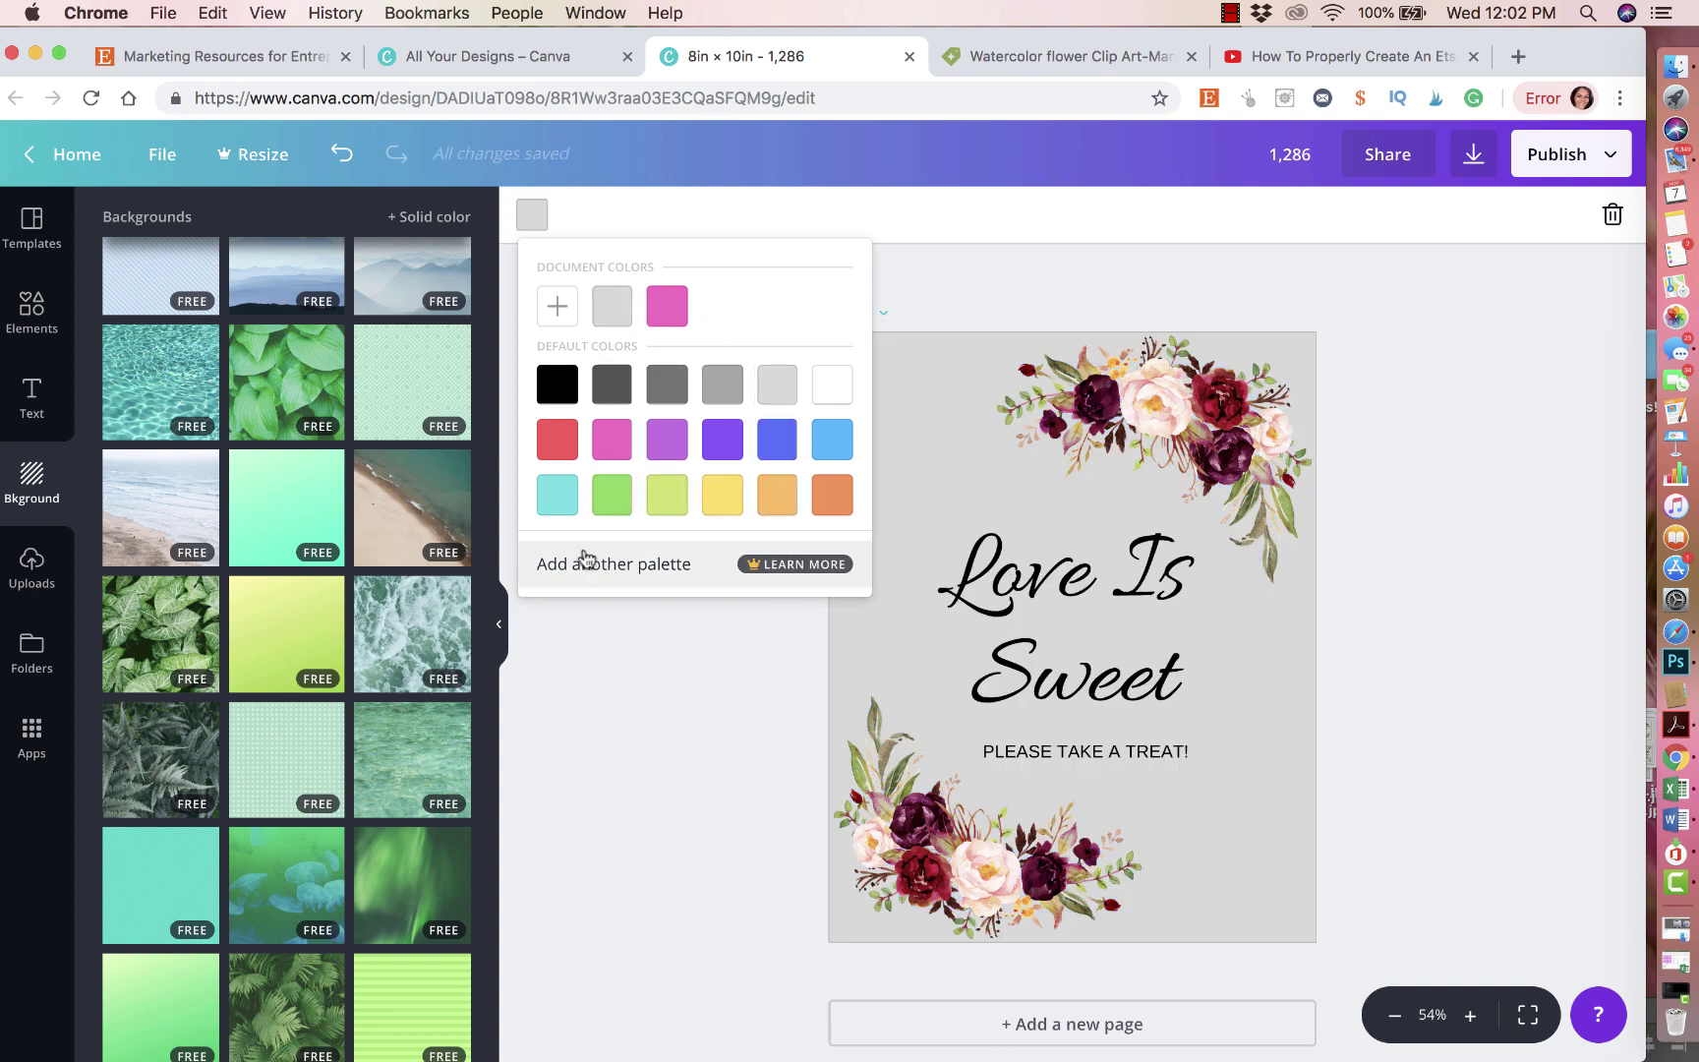
pyautogui.click(652, 576)
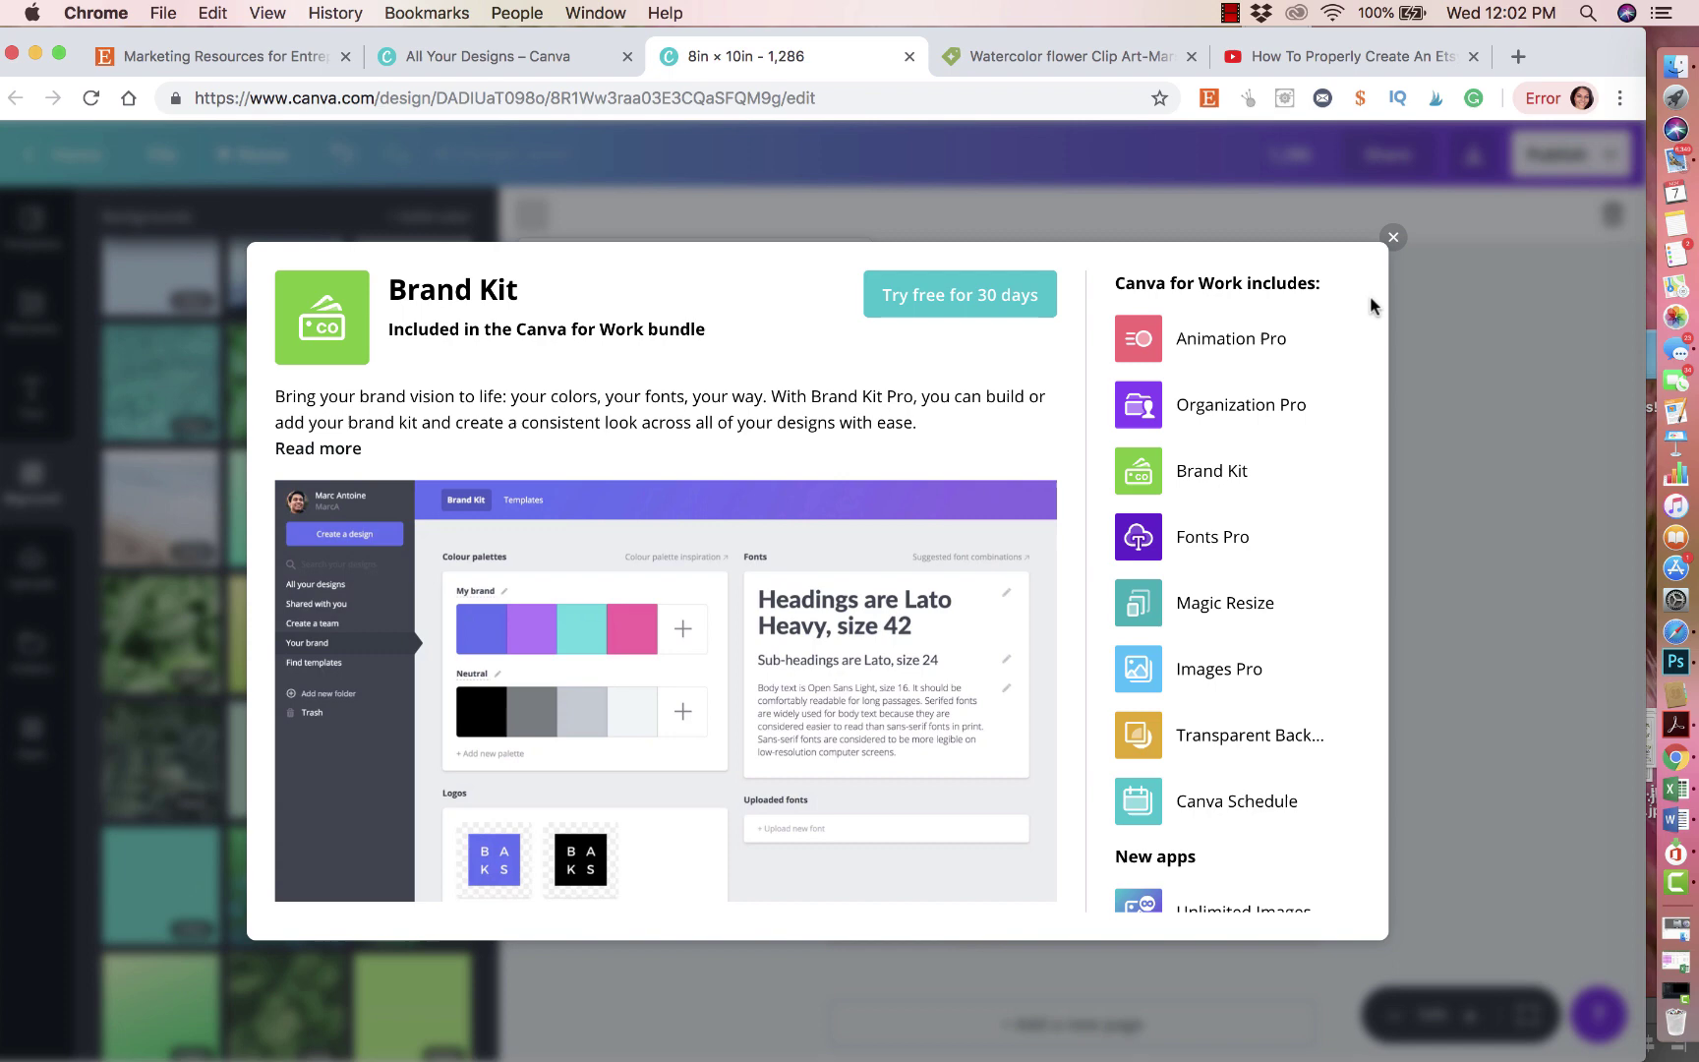
pyautogui.click(1396, 235)
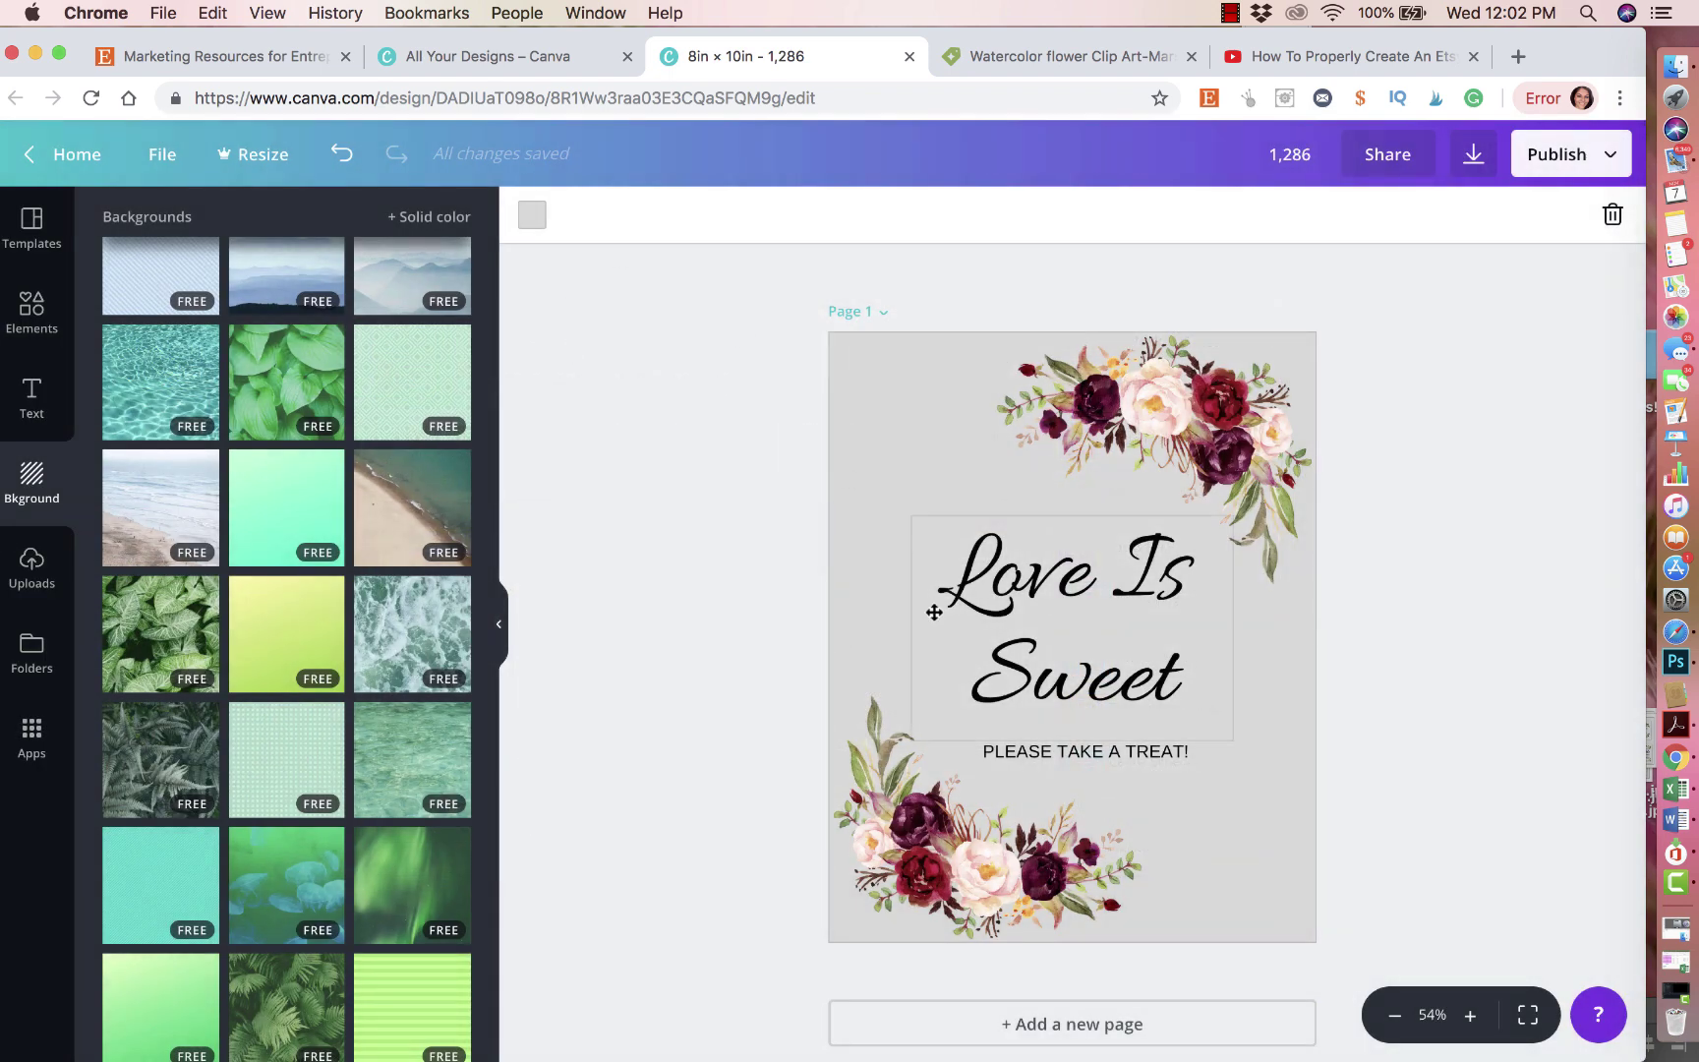
# Briefly try a white background, then settle on light grey
pyautogui.click(531, 216)
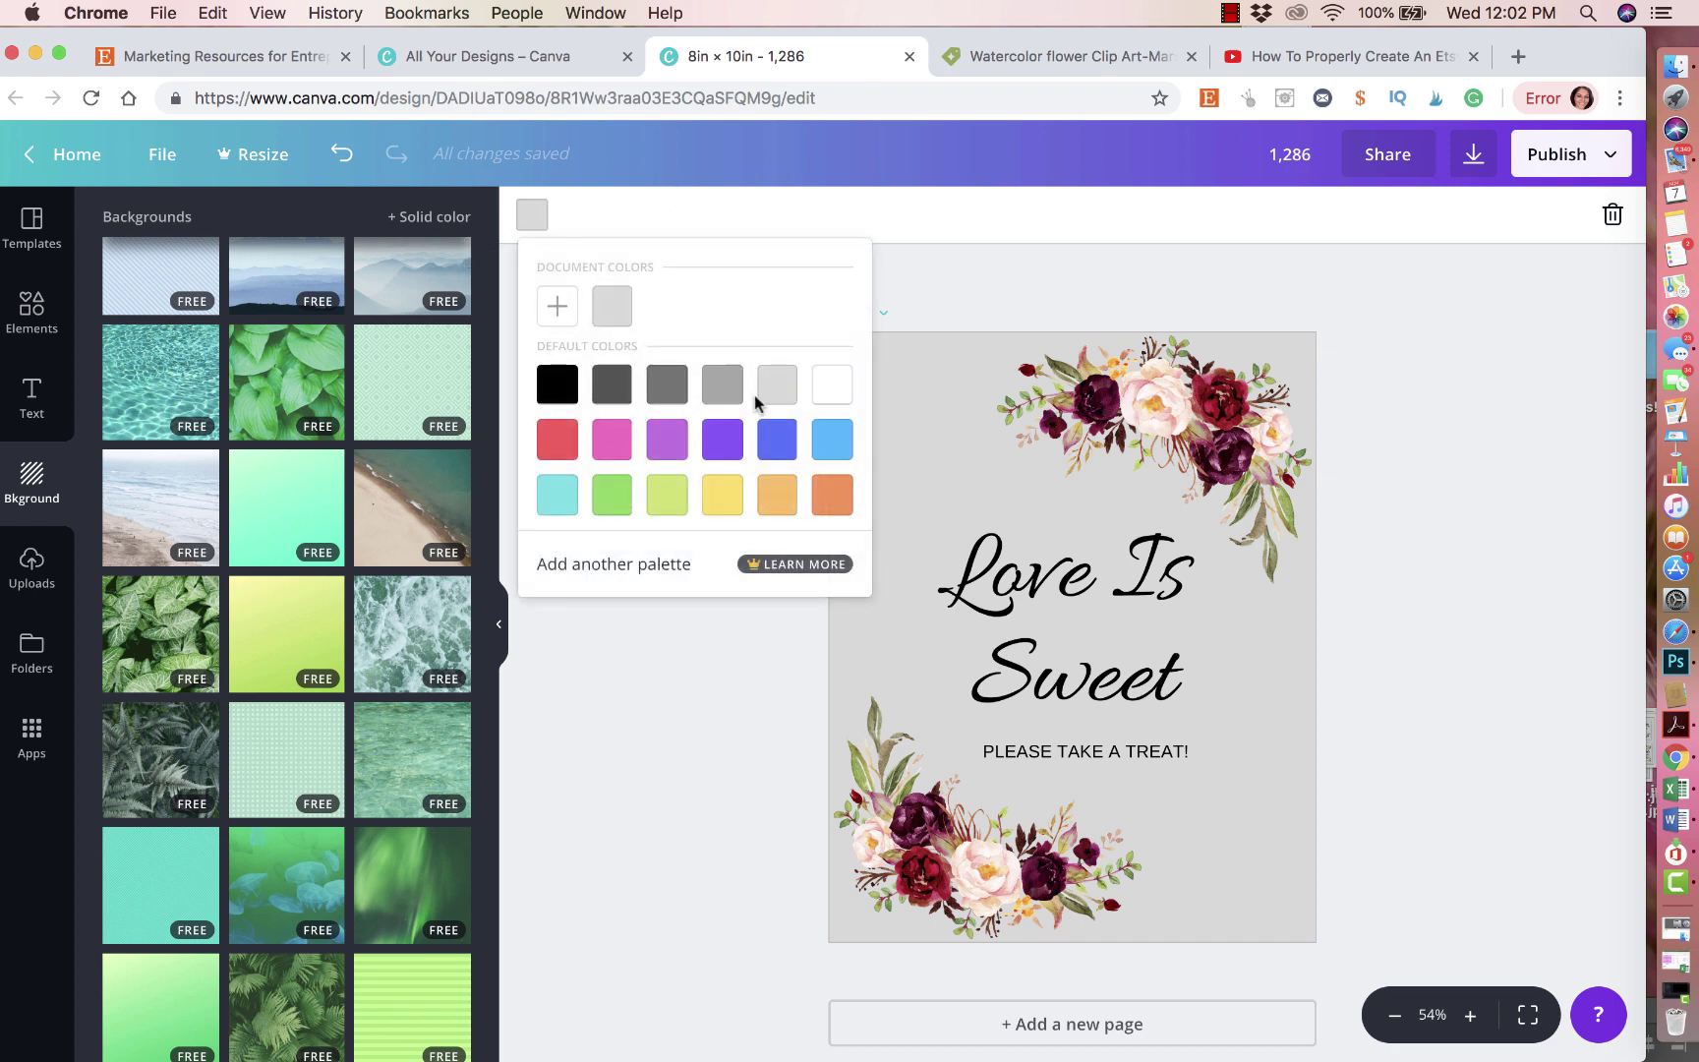
pyautogui.click(832, 393)
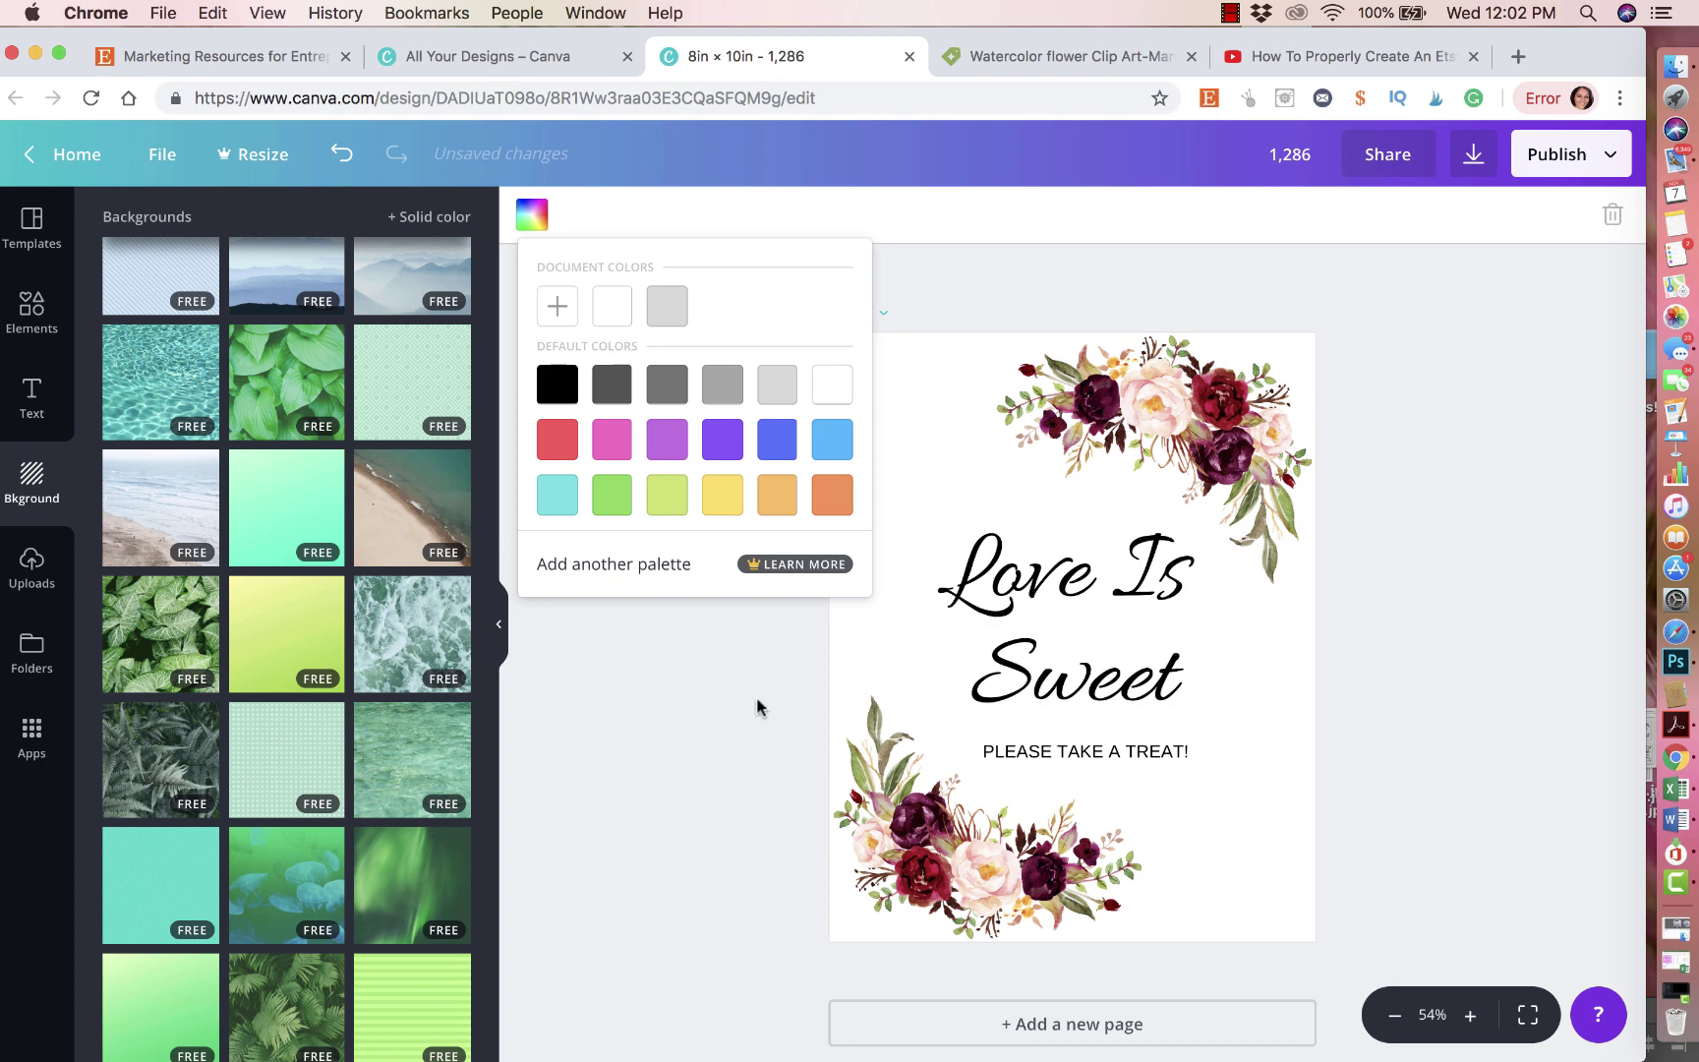
pyautogui.click(773, 370)
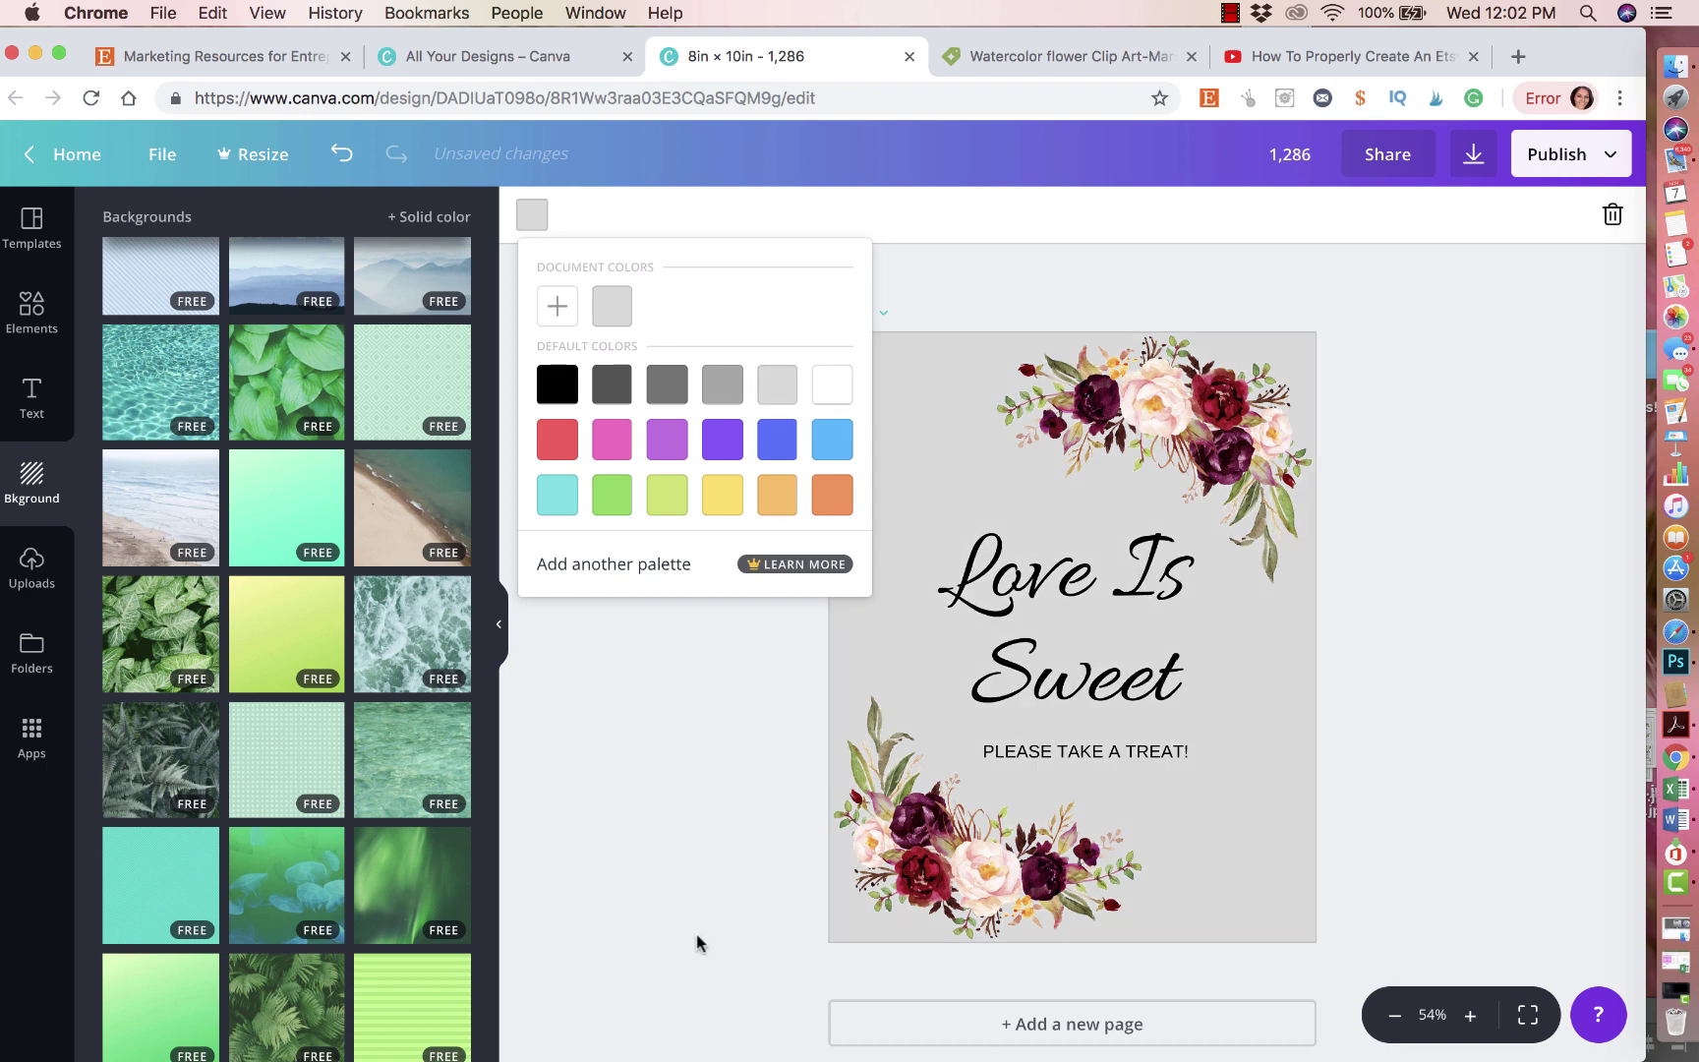
pyautogui.click(689, 946)
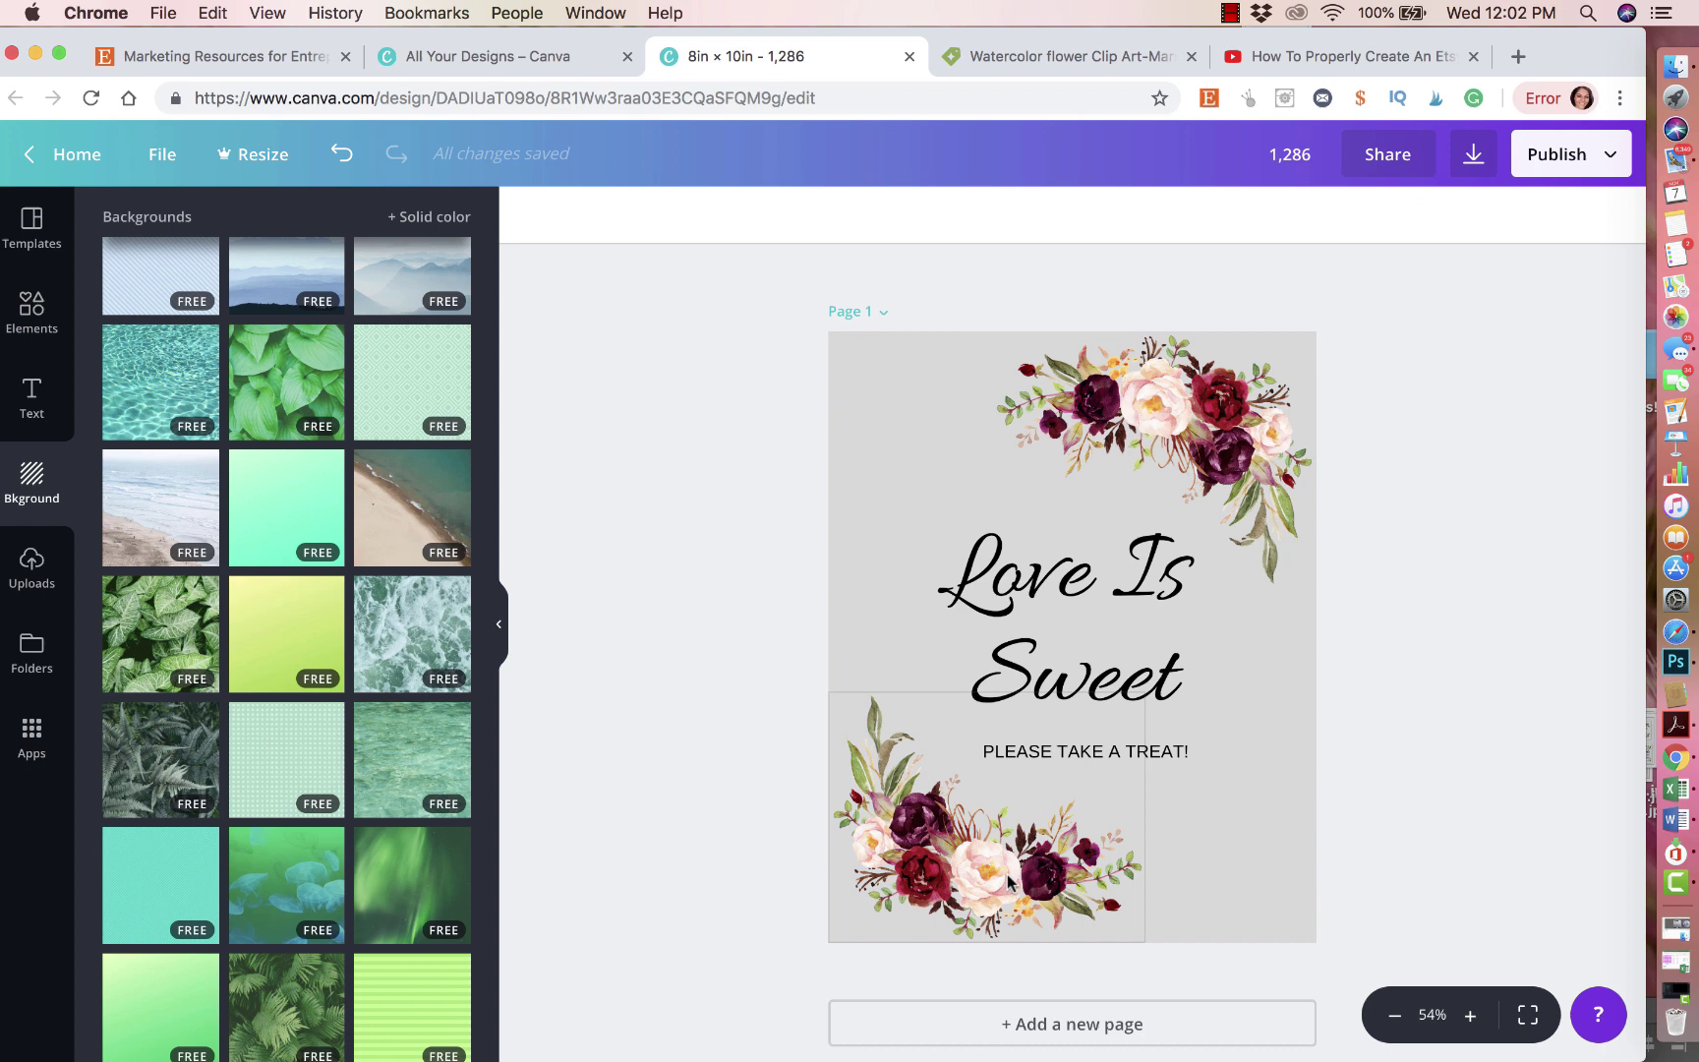
pyautogui.scroll(-1, 983, 836)
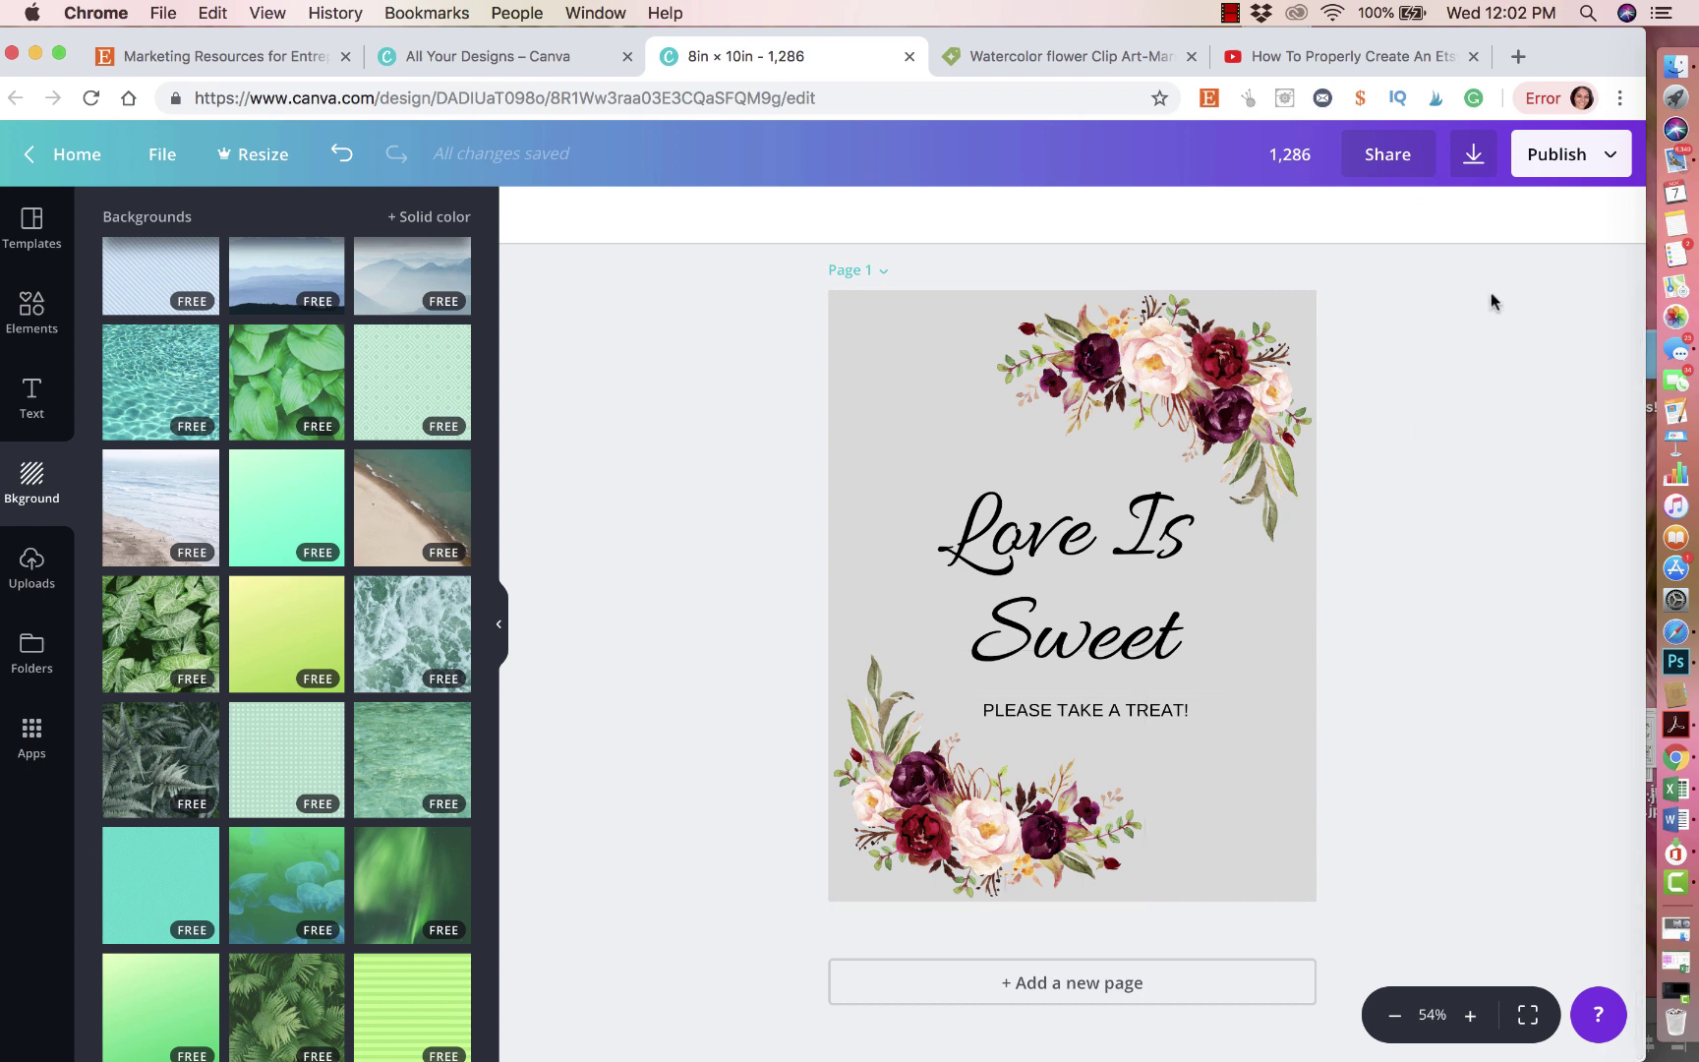
# Download the sign via Publish with the file type changed from PNG to JPG
pyautogui.click(1613, 167)
pyautogui.click(1609, 159)
pyautogui.click(1609, 153)
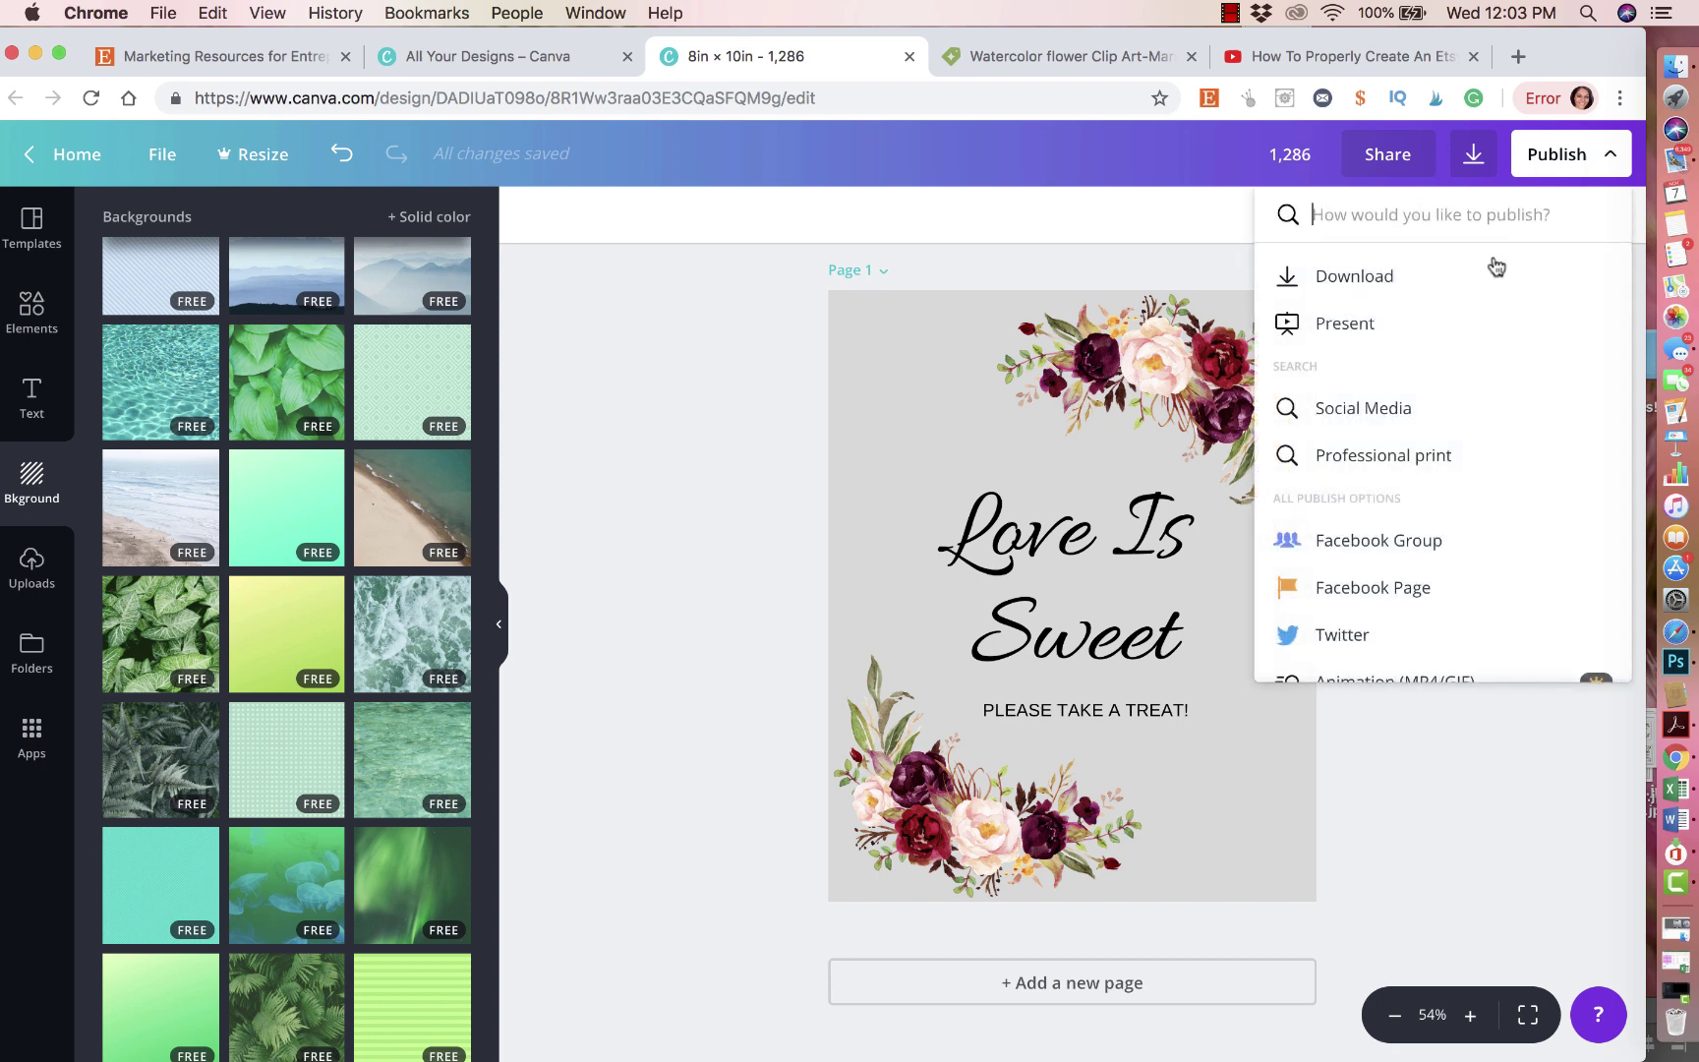
pyautogui.click(1491, 274)
pyautogui.click(1401, 327)
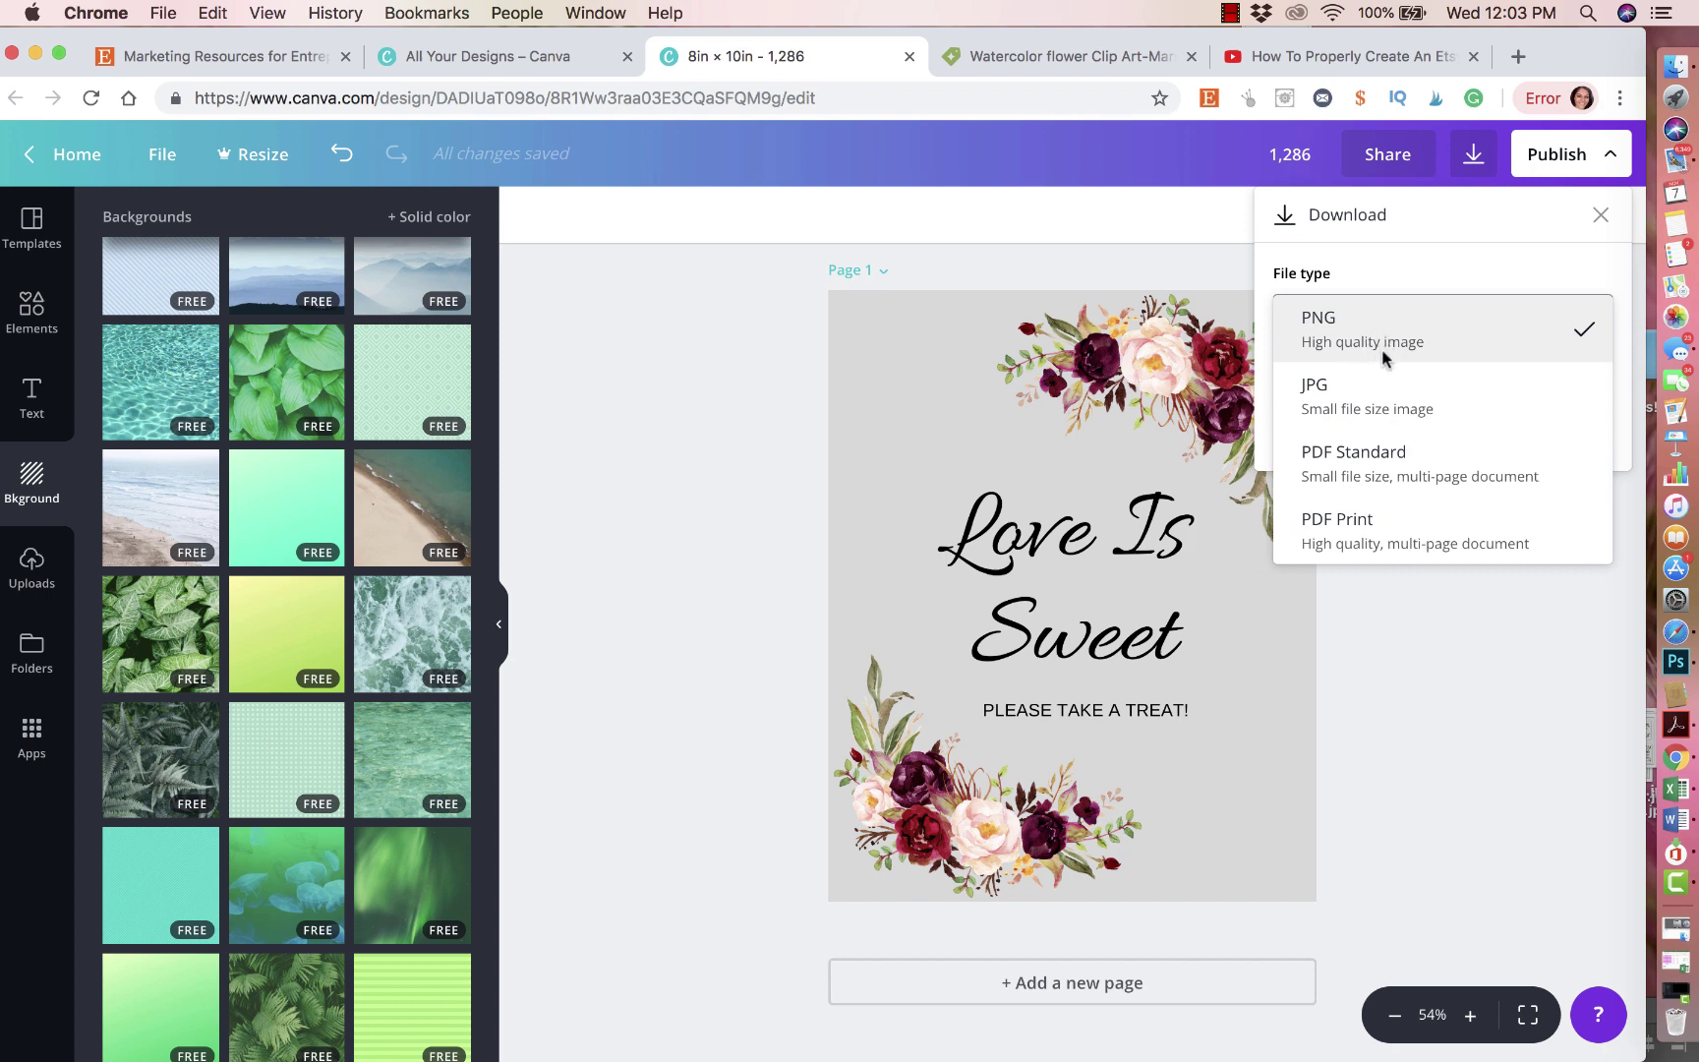
pyautogui.click(1369, 388)
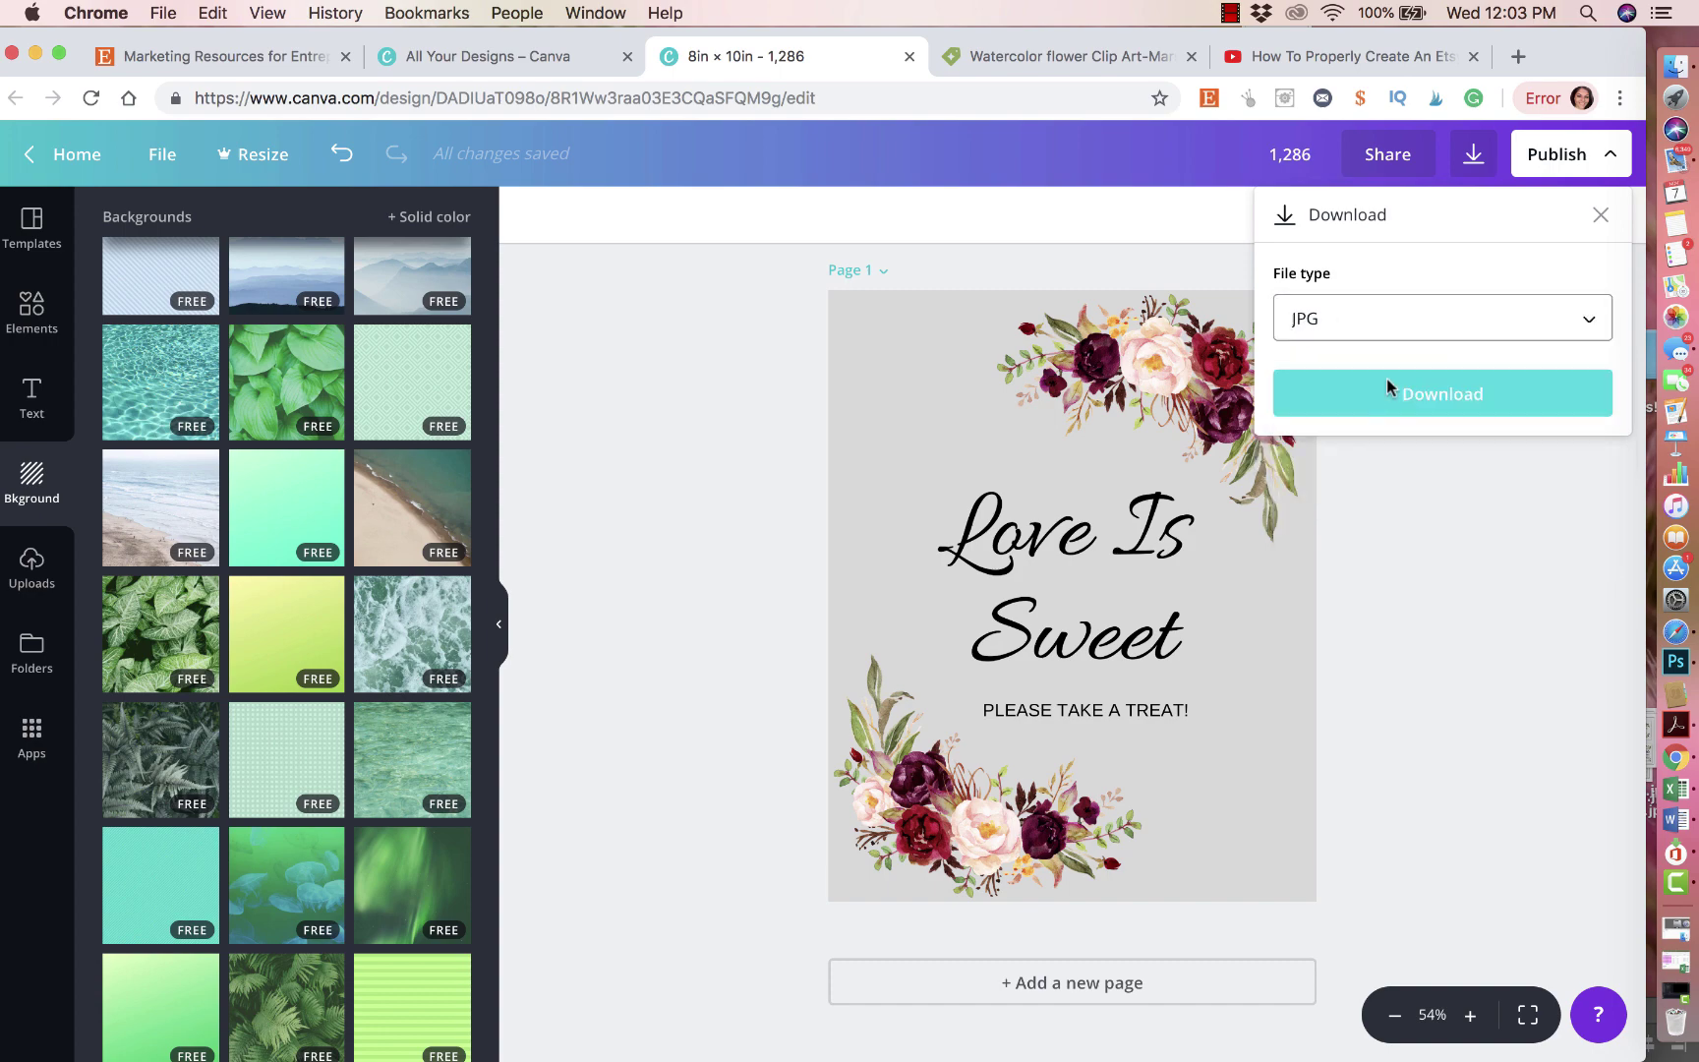
pyautogui.click(1436, 396)
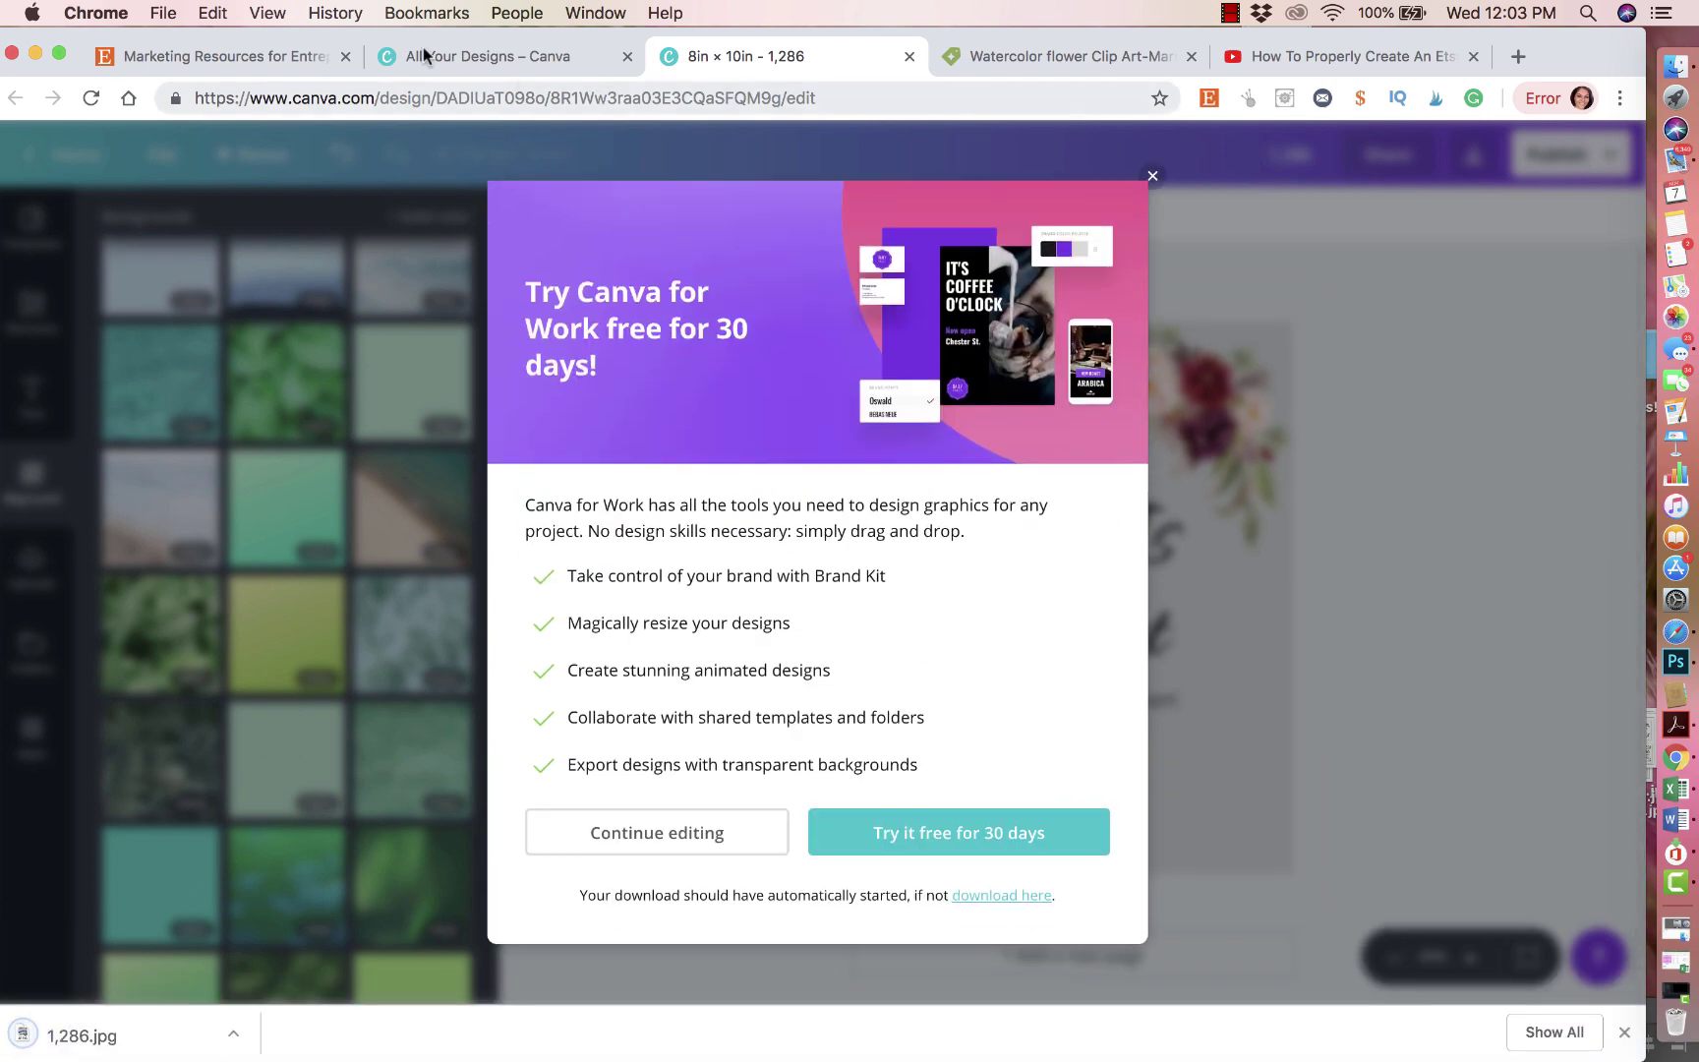
pyautogui.moveTo(360, 46); pyautogui.dragTo(683, 61)
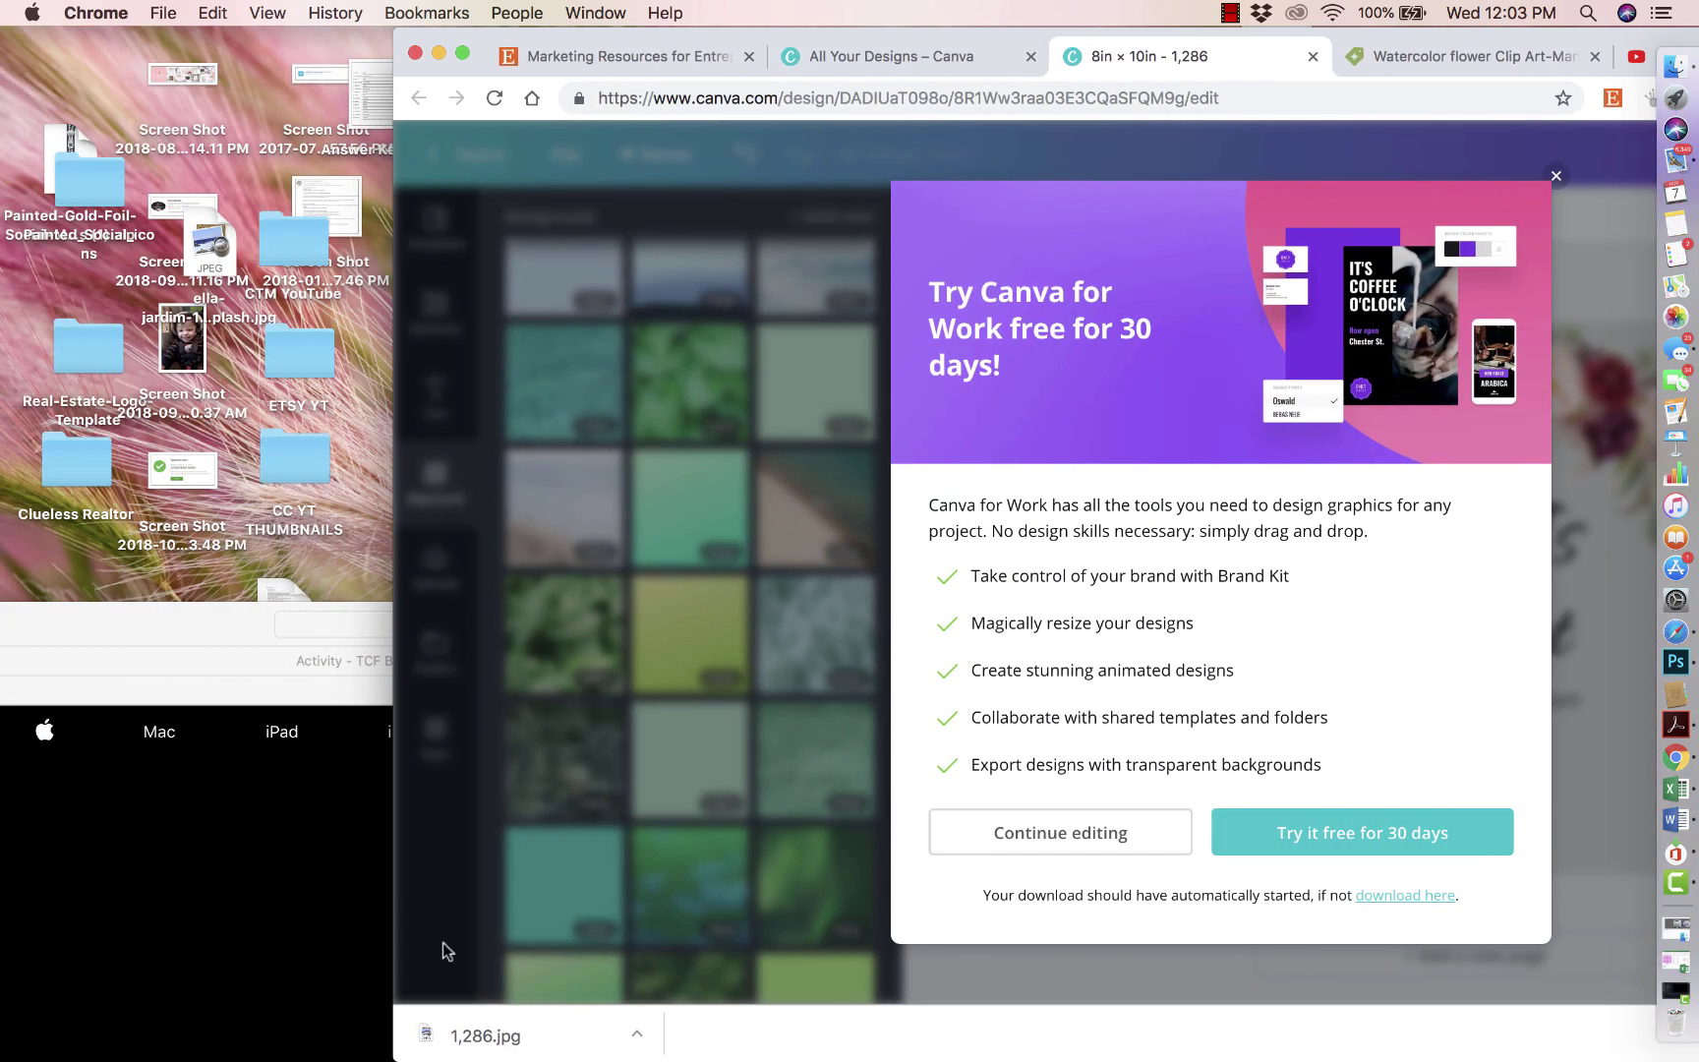
# Move the downloaded 1,286.jpg onto the desktop and rename it 8x10.jpg
pyautogui.moveTo(474, 1032); pyautogui.dragTo(246, 150)
pyautogui.click(249, 157)
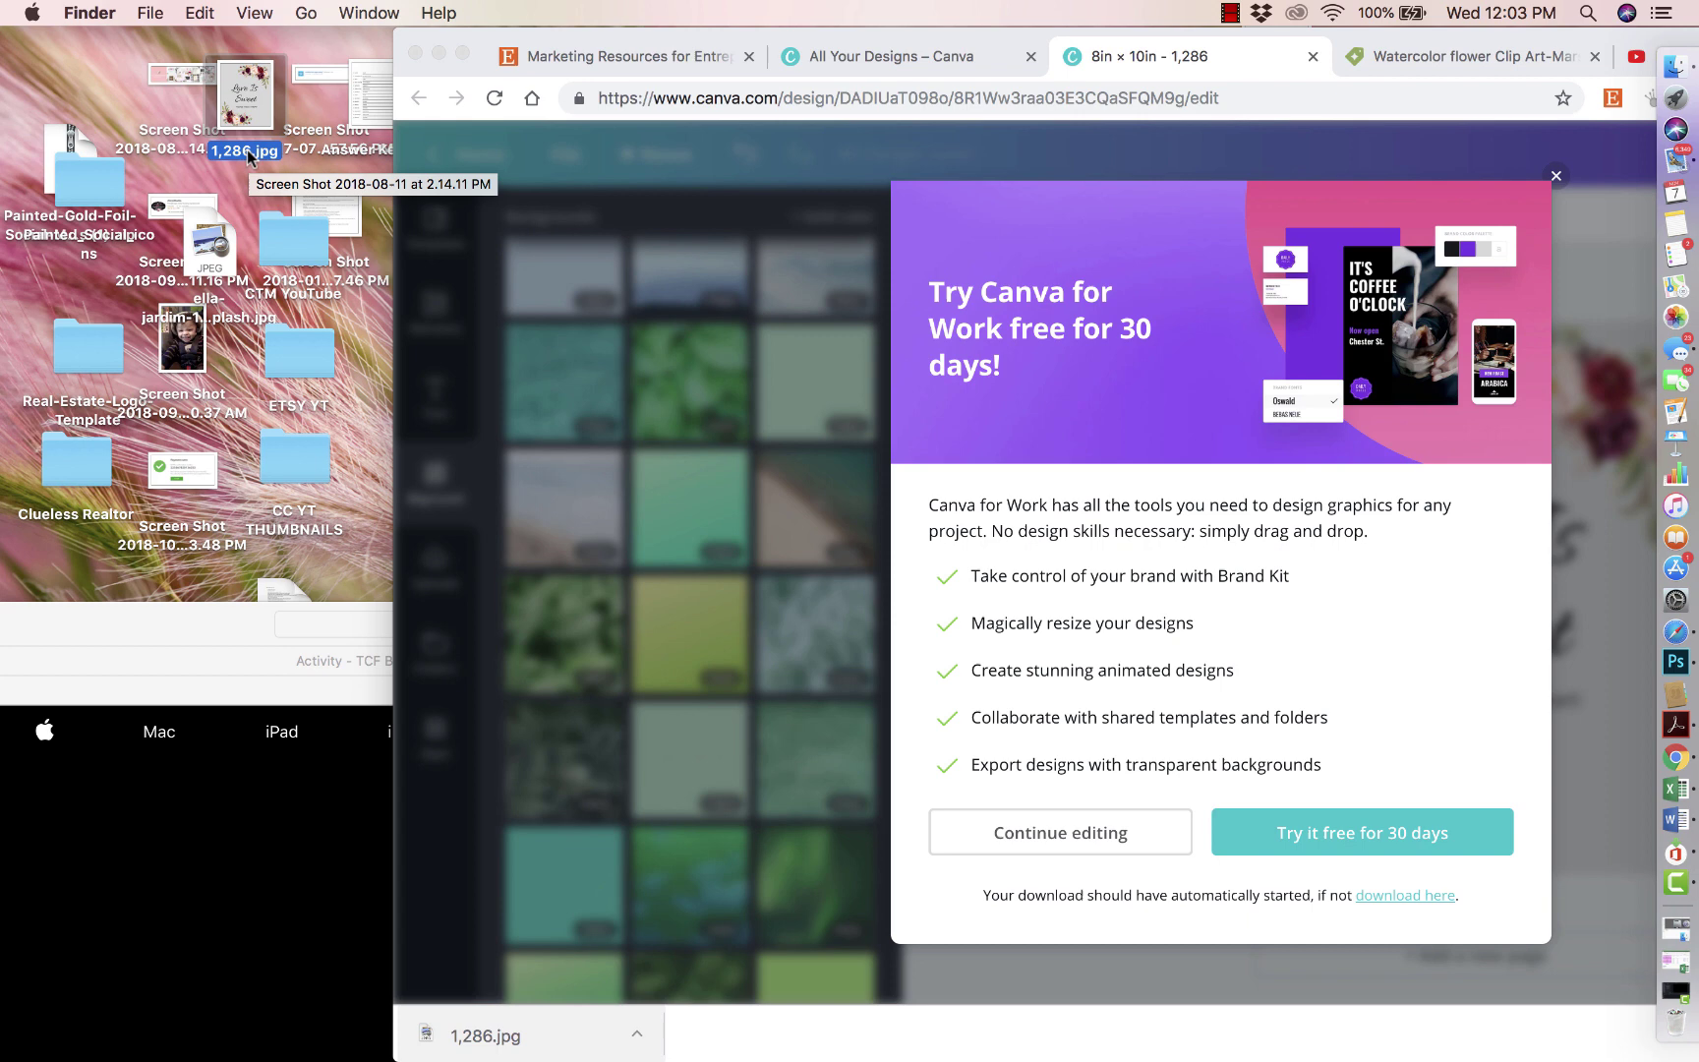
pyautogui.click(247, 153)
pyautogui.write('8x10')
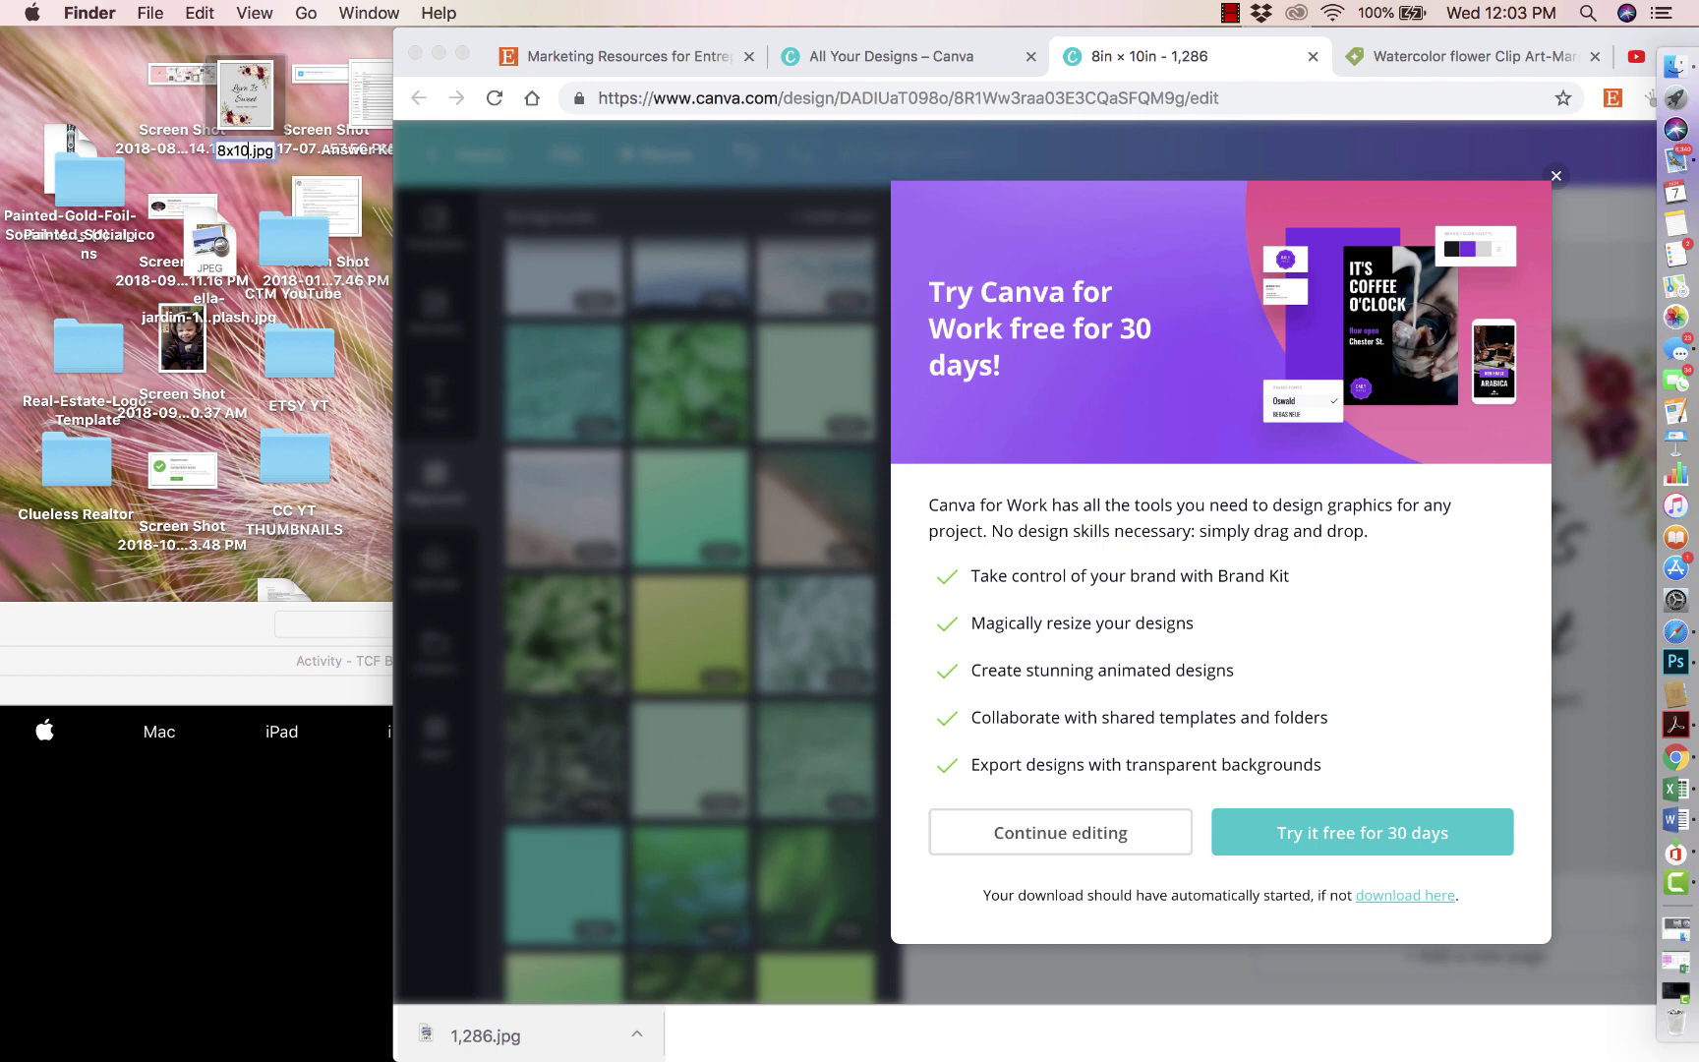
pyautogui.press('BackSpace')
pyautogui.write('0')
pyautogui.press('Return')
# Open 8x10.jpg in Preview, then close Canva's Try Canva for Work offer
pyautogui.doubleClick(253, 99)
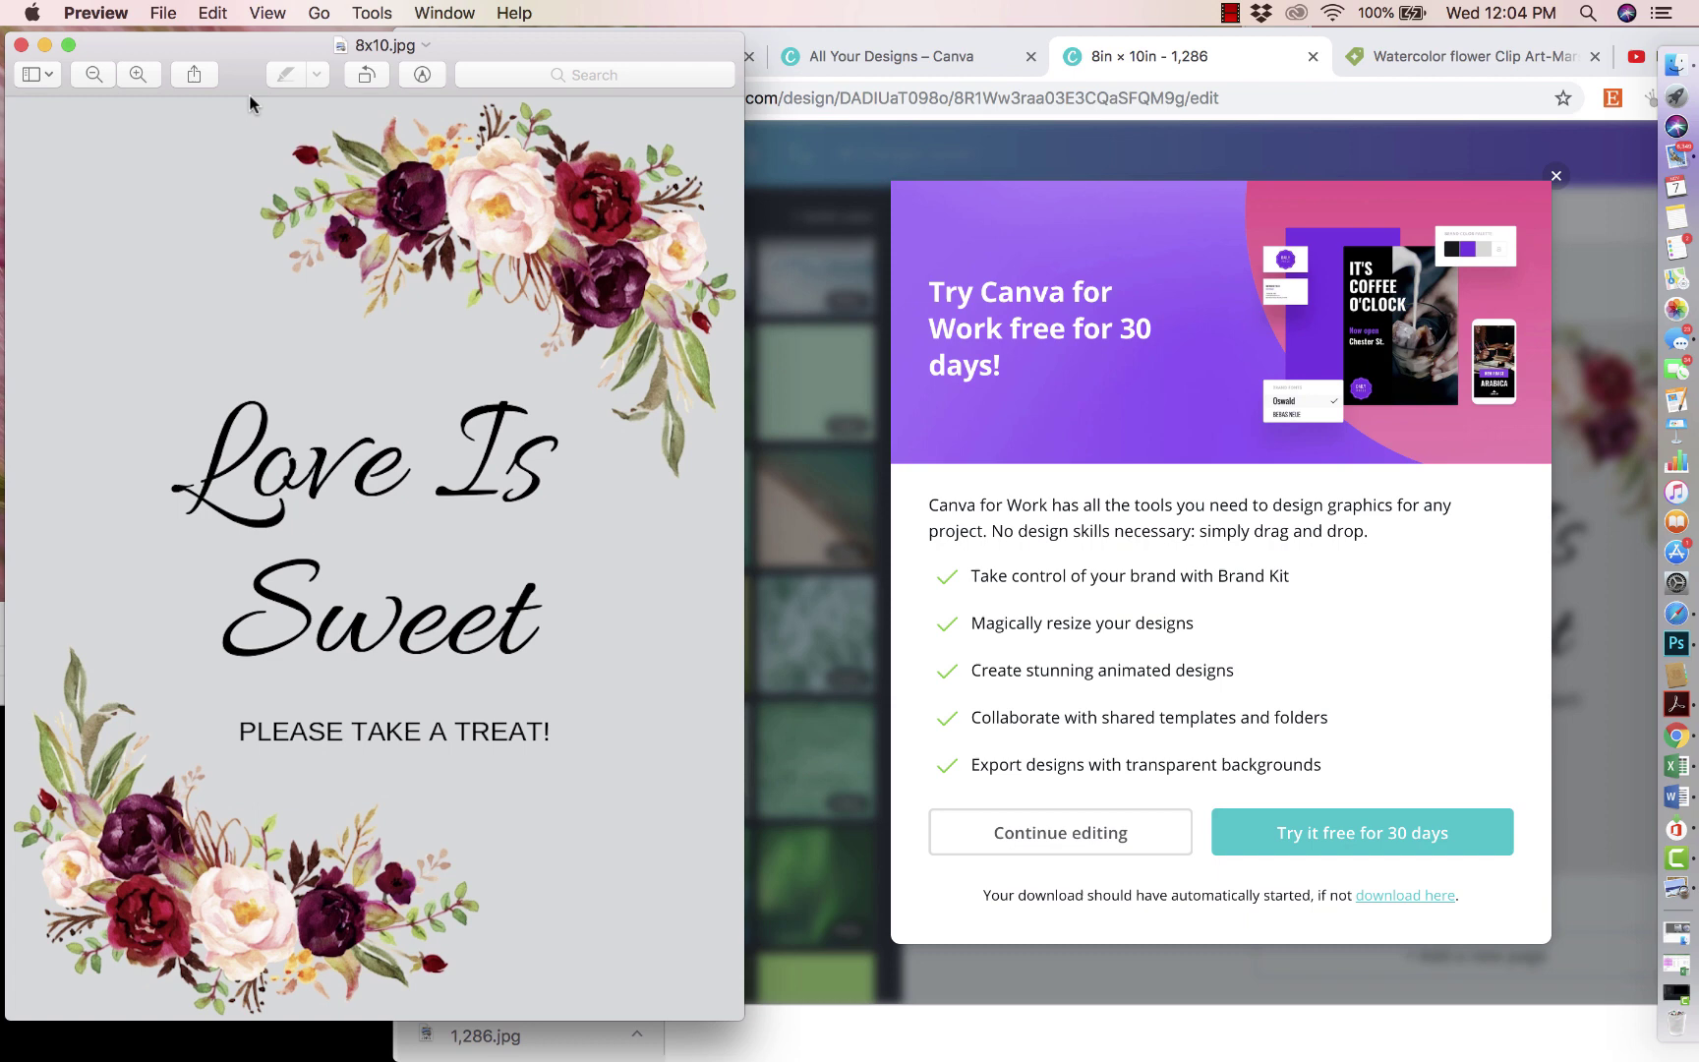
pyautogui.click(1556, 181)
# Switch to the Watercolor flower Clip Art-Marsala tab, scroll to top, and slide Chrome left
pyautogui.click(1555, 181)
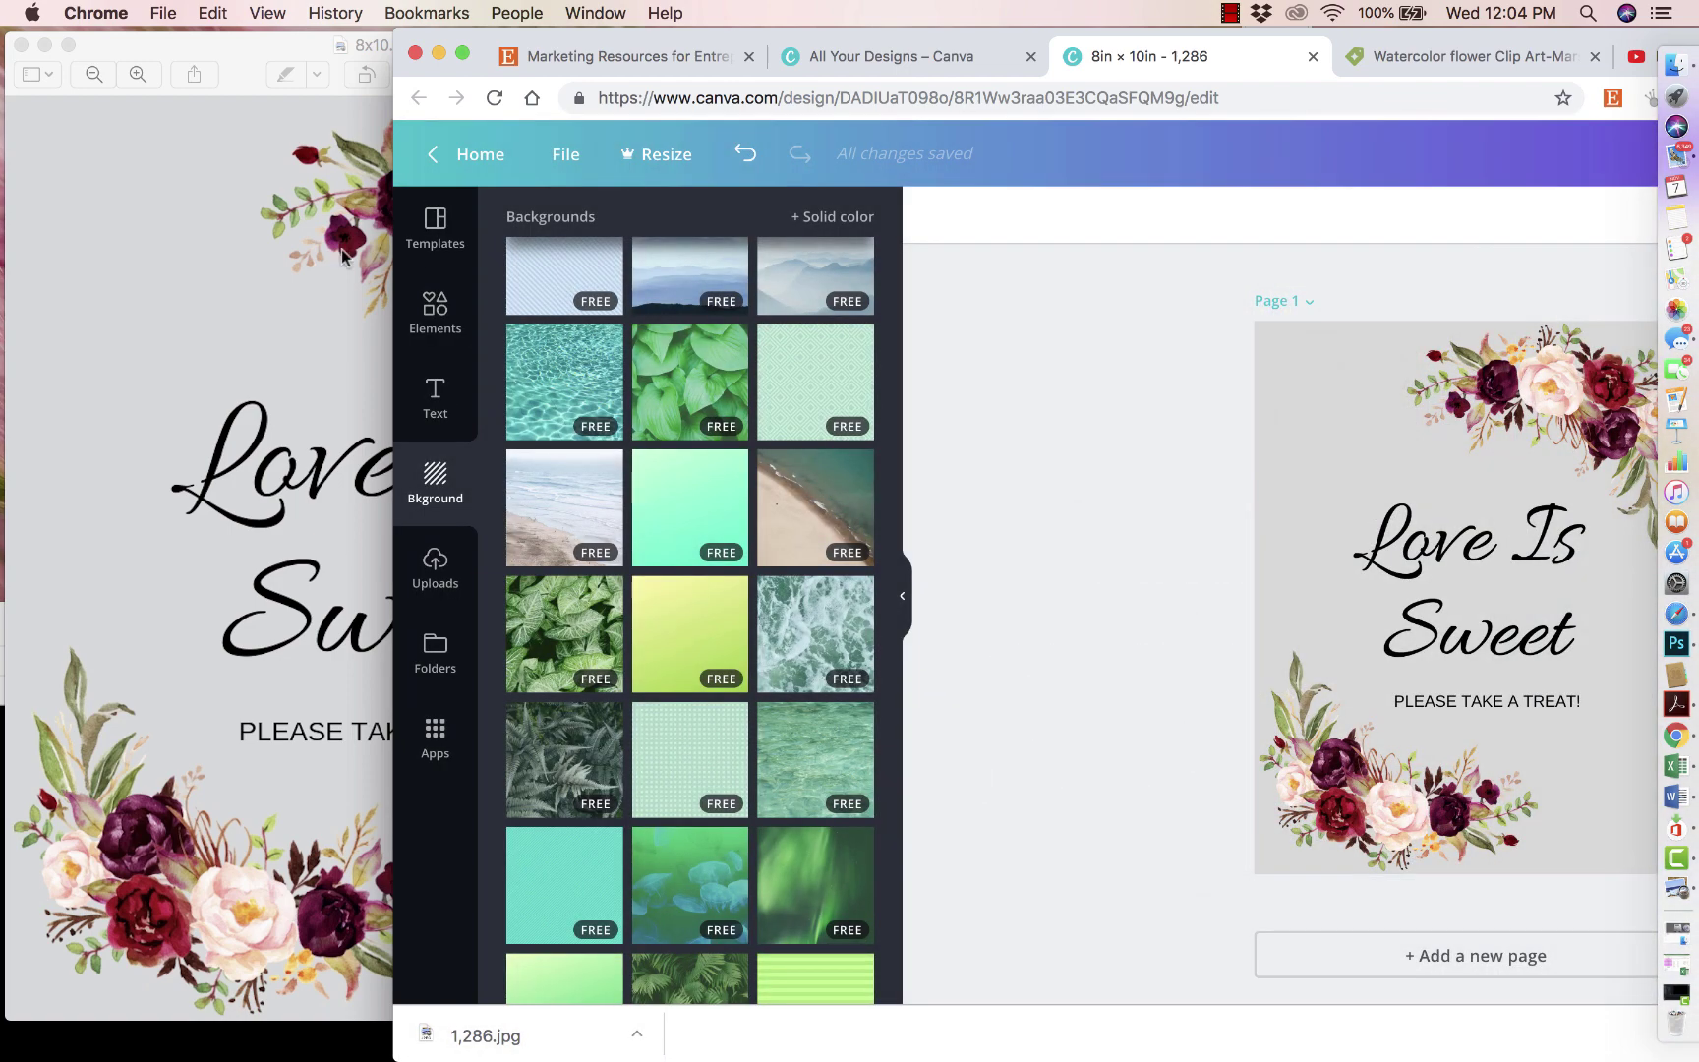
pyautogui.click(393, 286)
pyautogui.click(1439, 54)
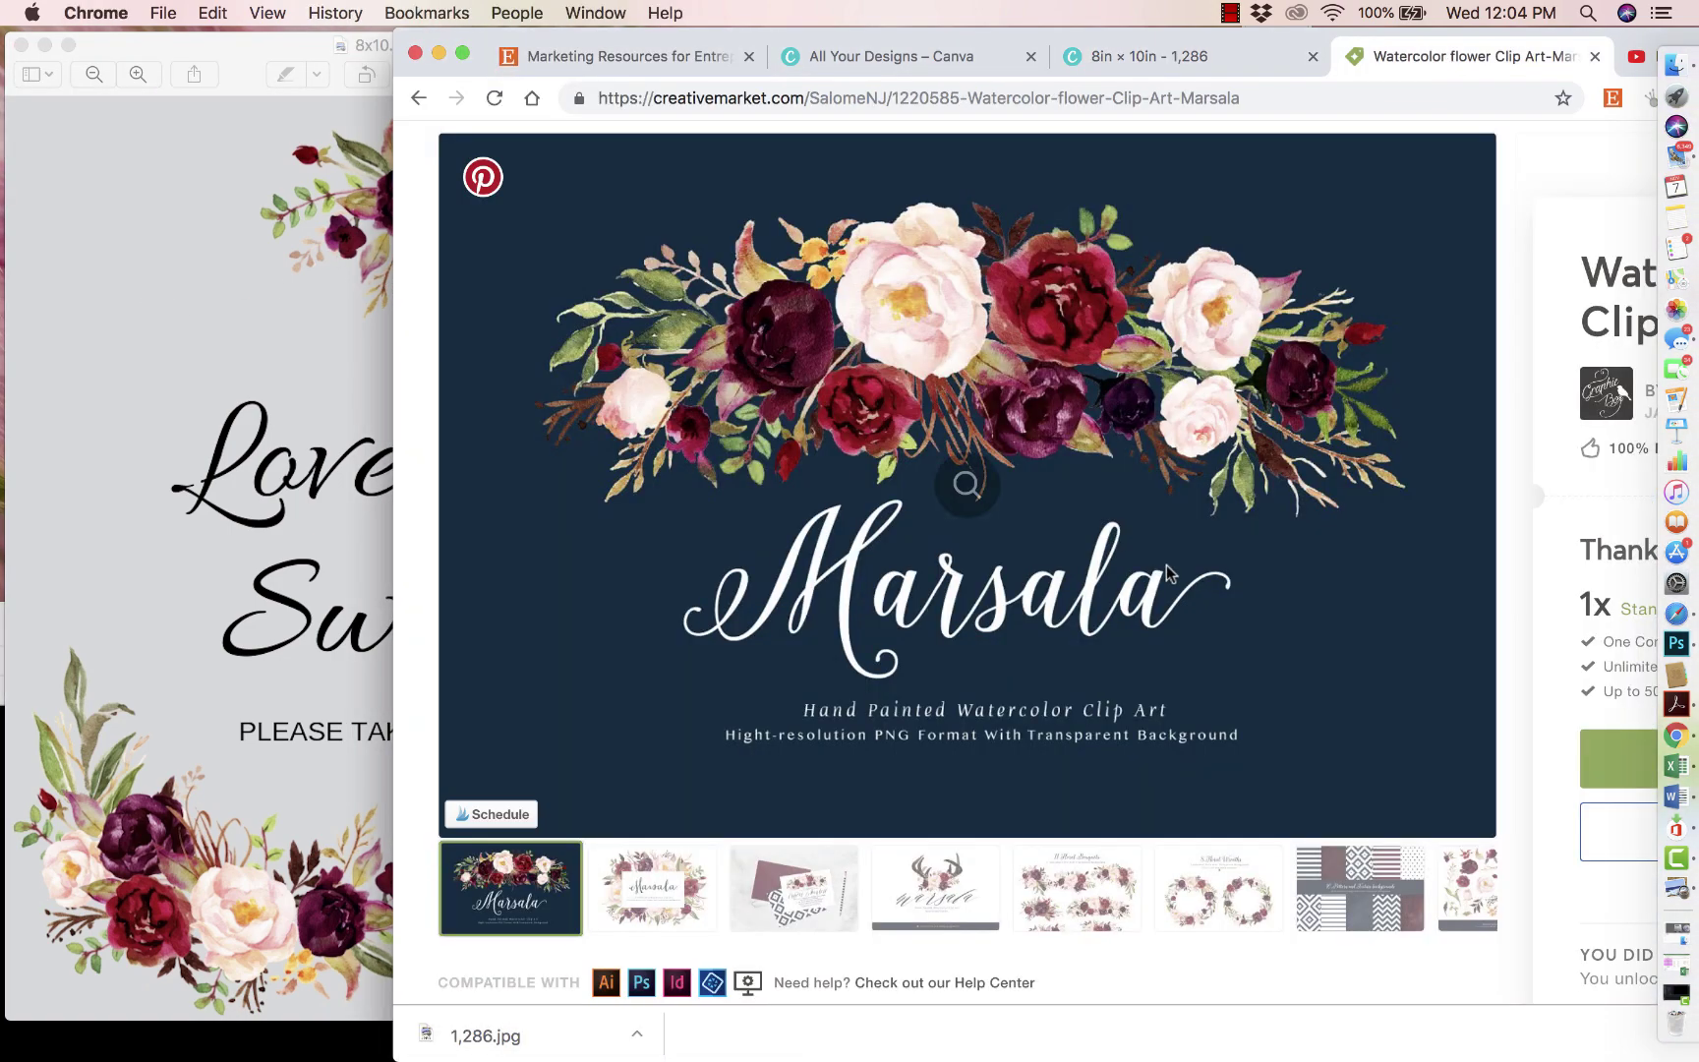
pyautogui.scroll(3, 1264, 502)
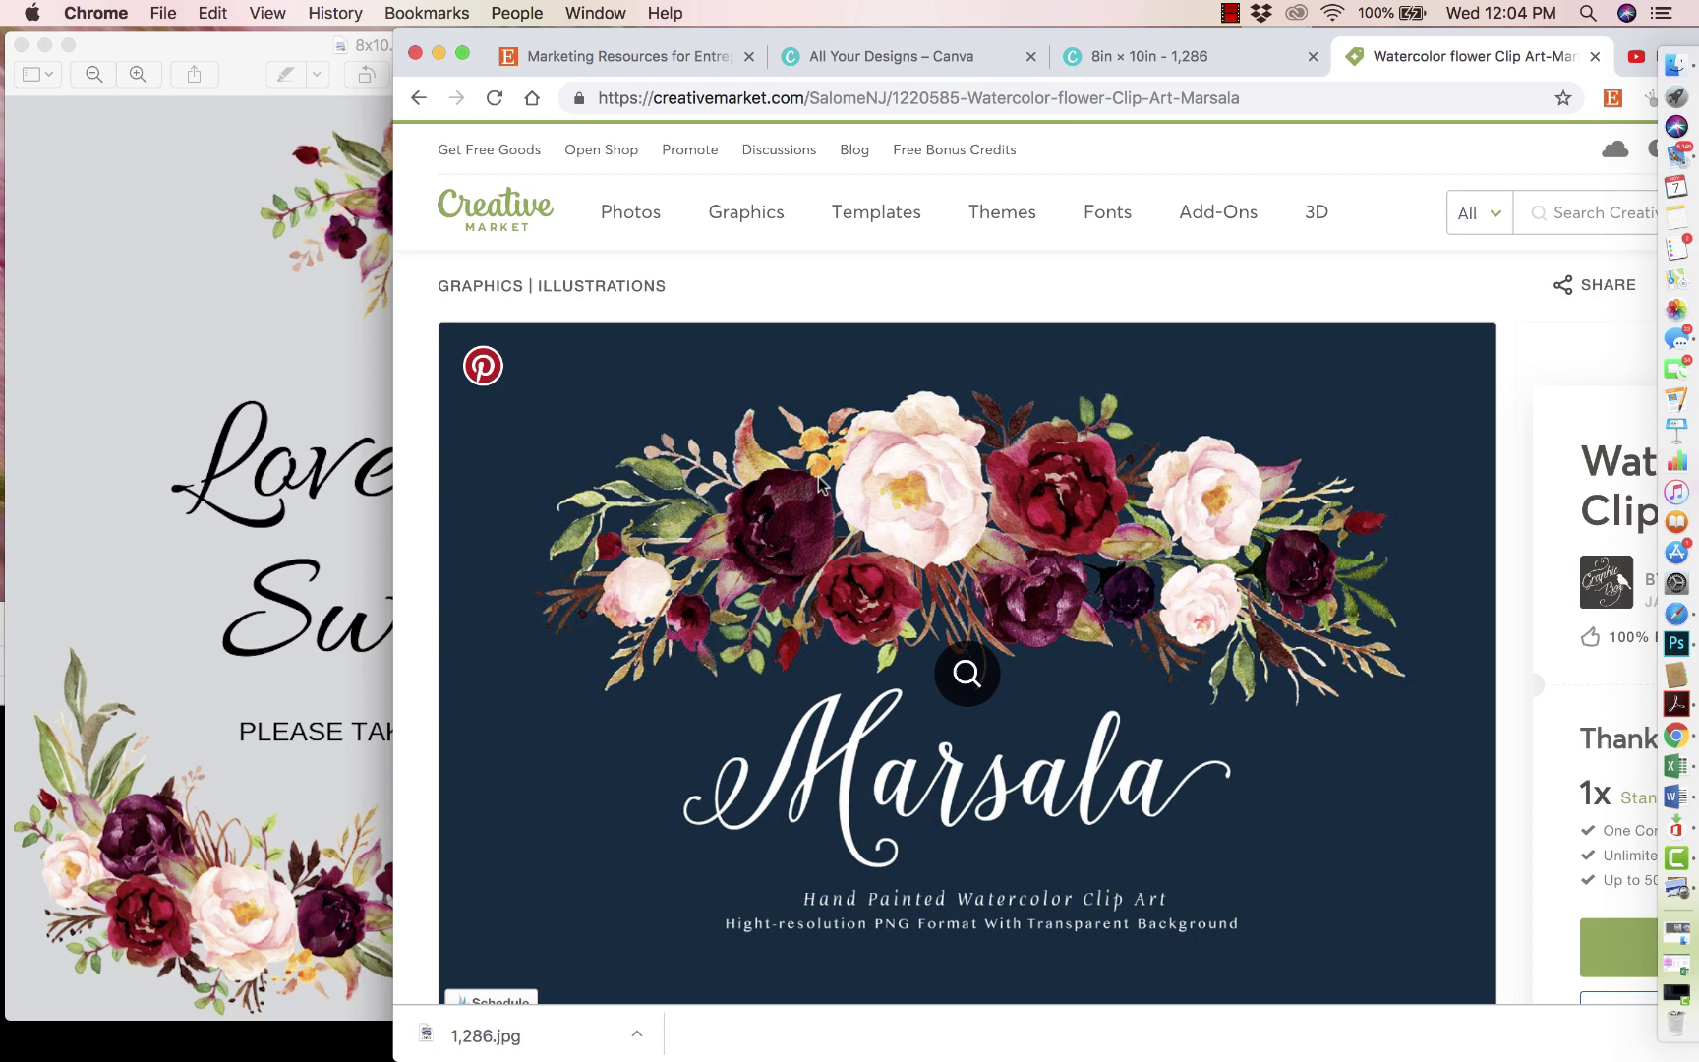
pyautogui.click(67, 342)
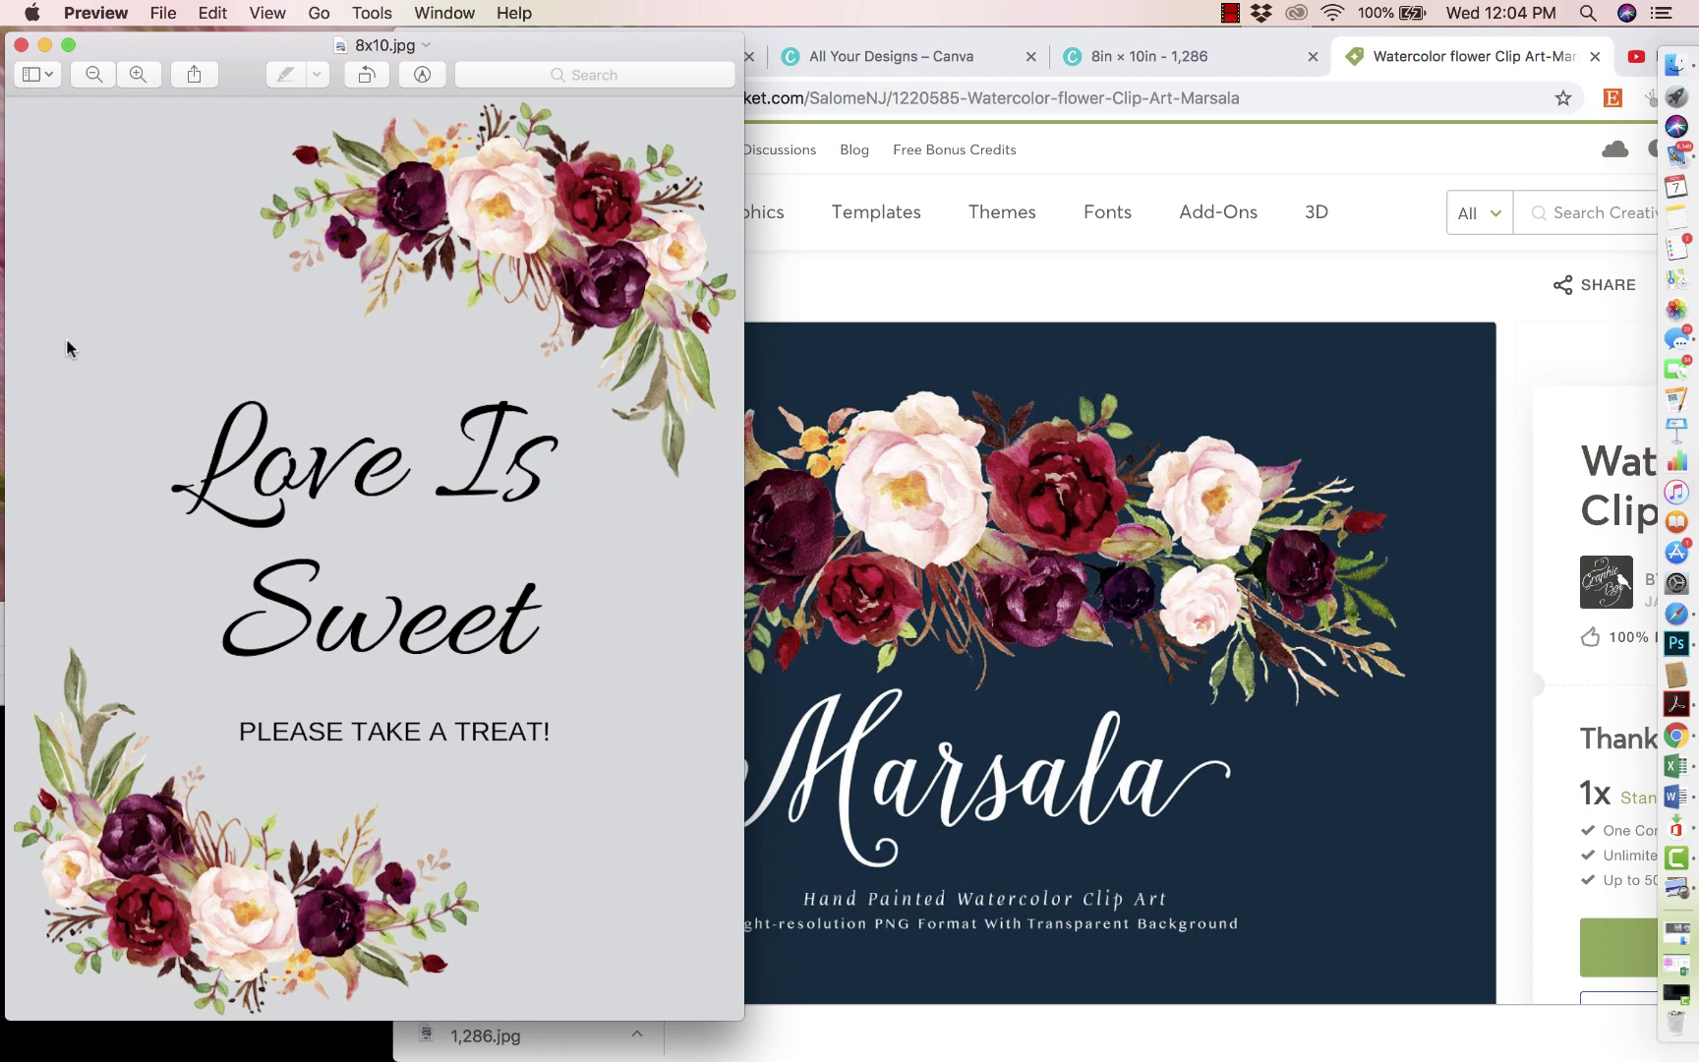
pyautogui.click(882, 287)
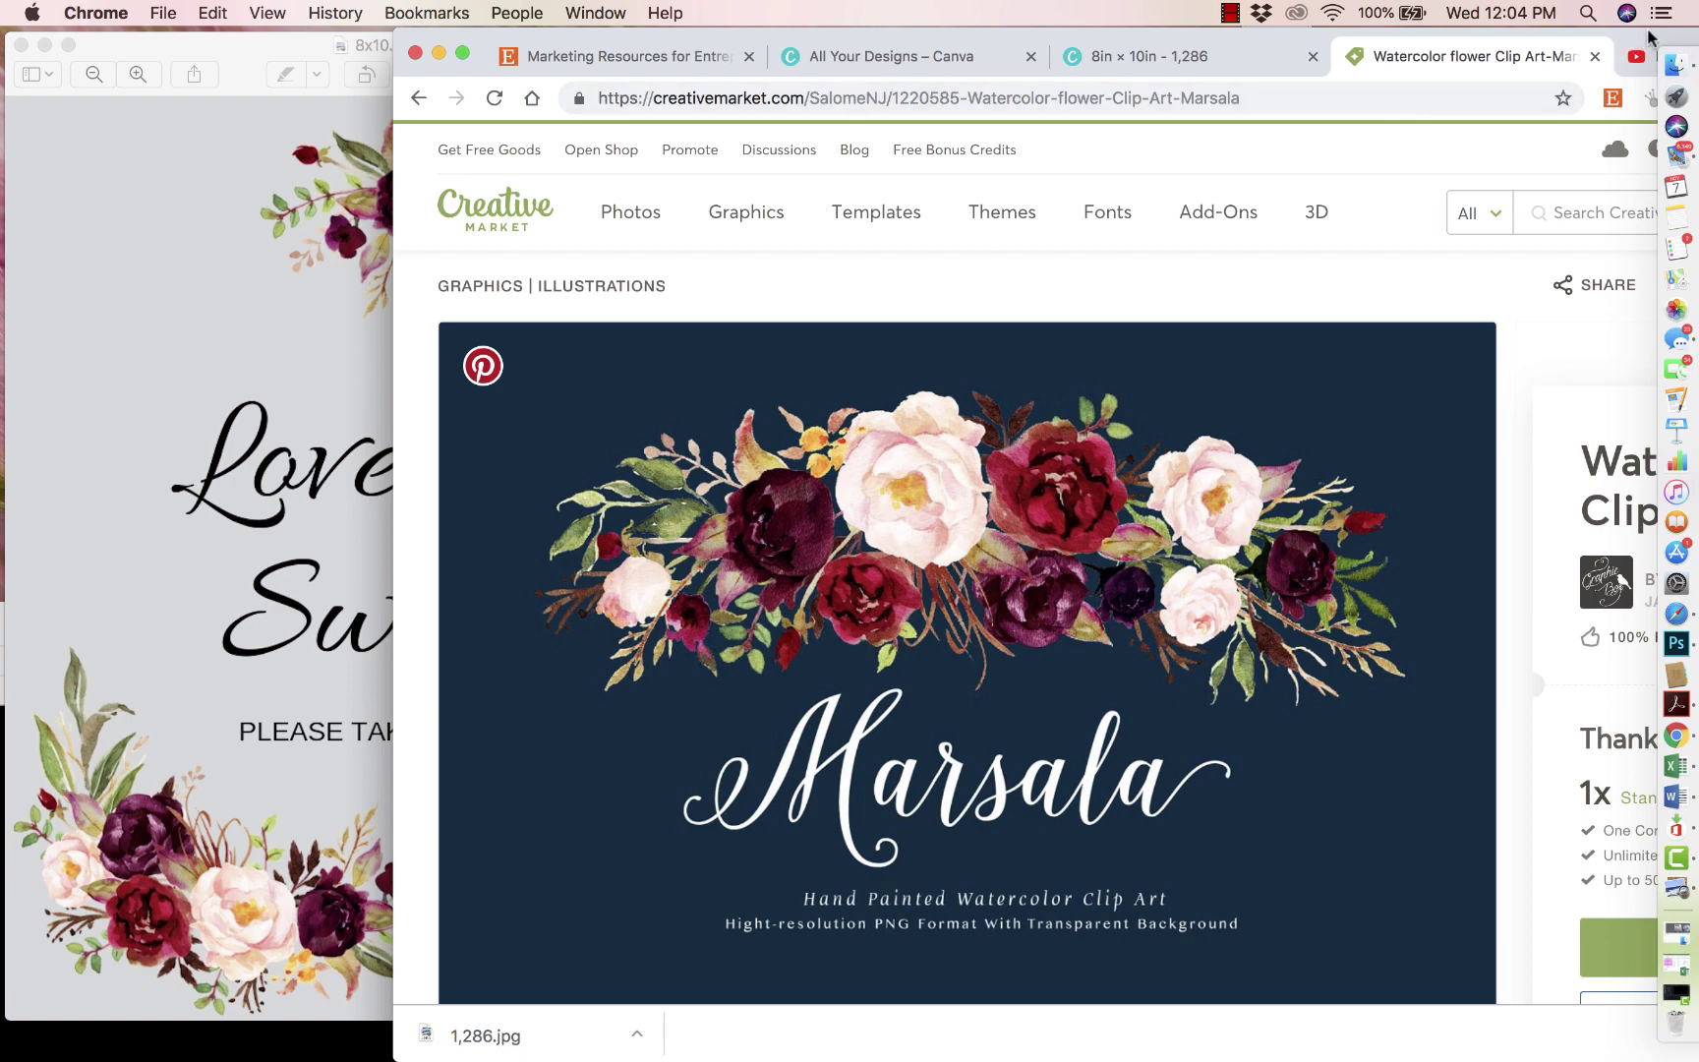
pyautogui.moveTo(1627, 67); pyautogui.dragTo(1306, 21)
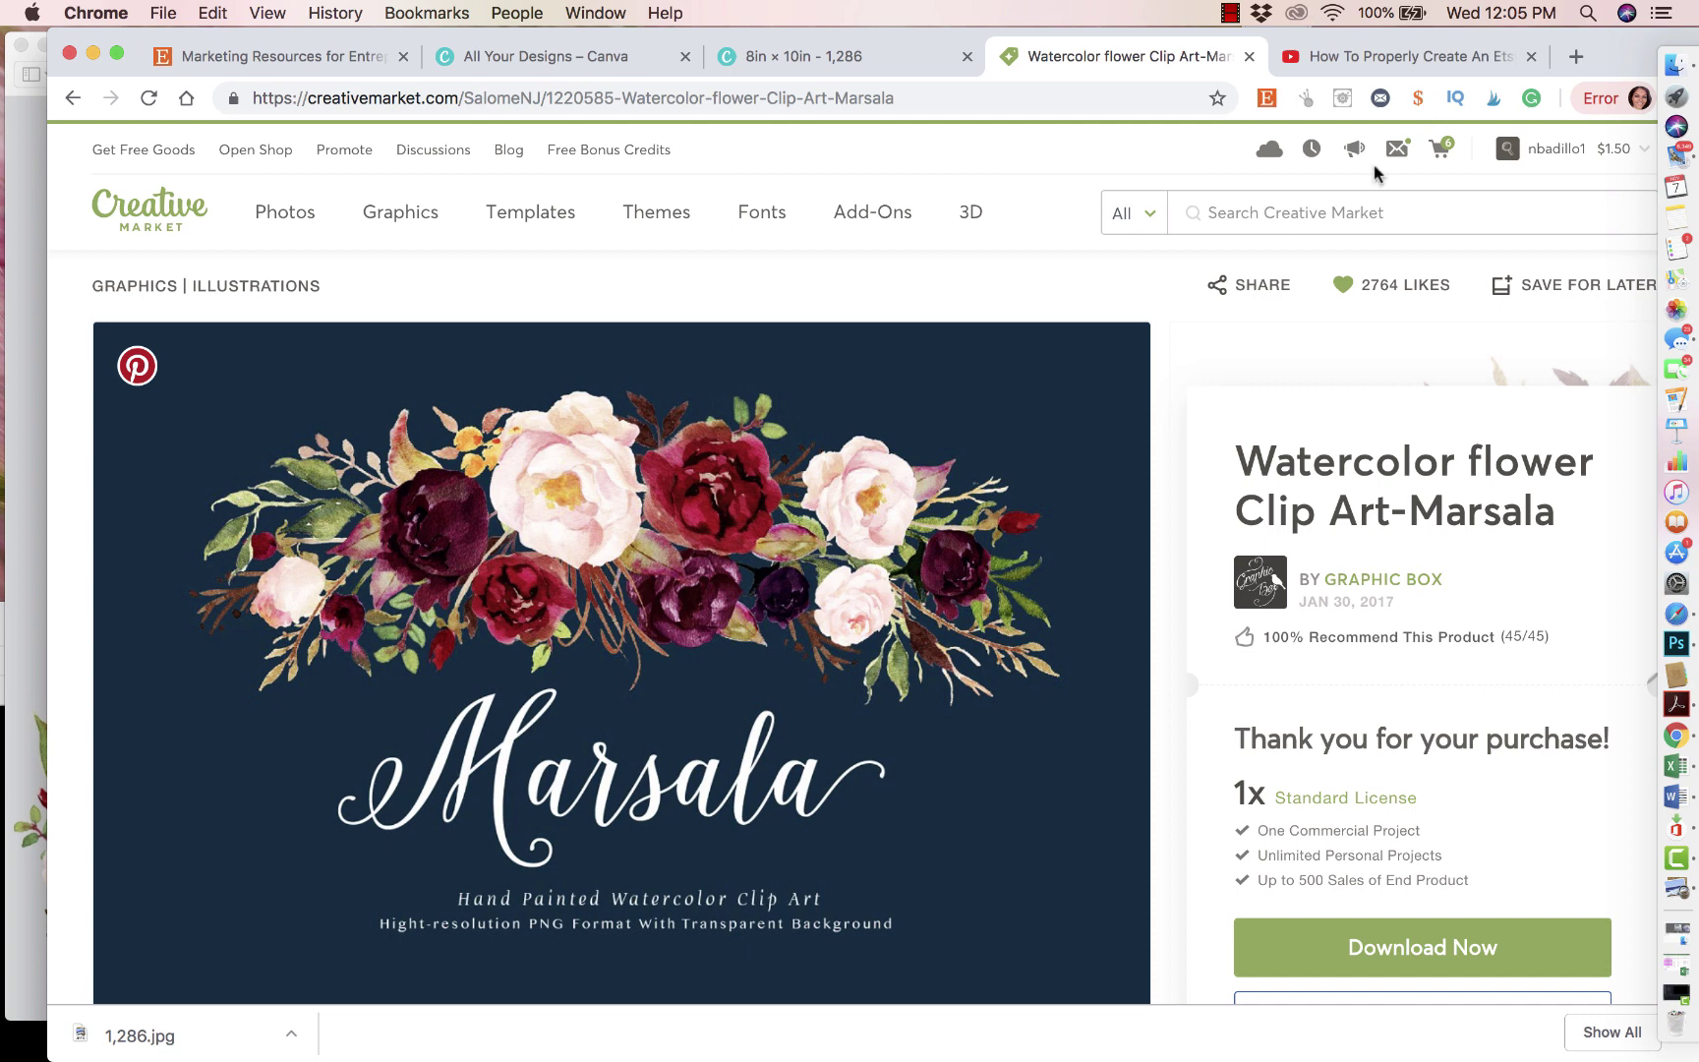
# Search Creative Market for 'baby shower clipart' and browse the 3,528 results
pyautogui.click(1282, 206)
pyautogui.write('baby showe')
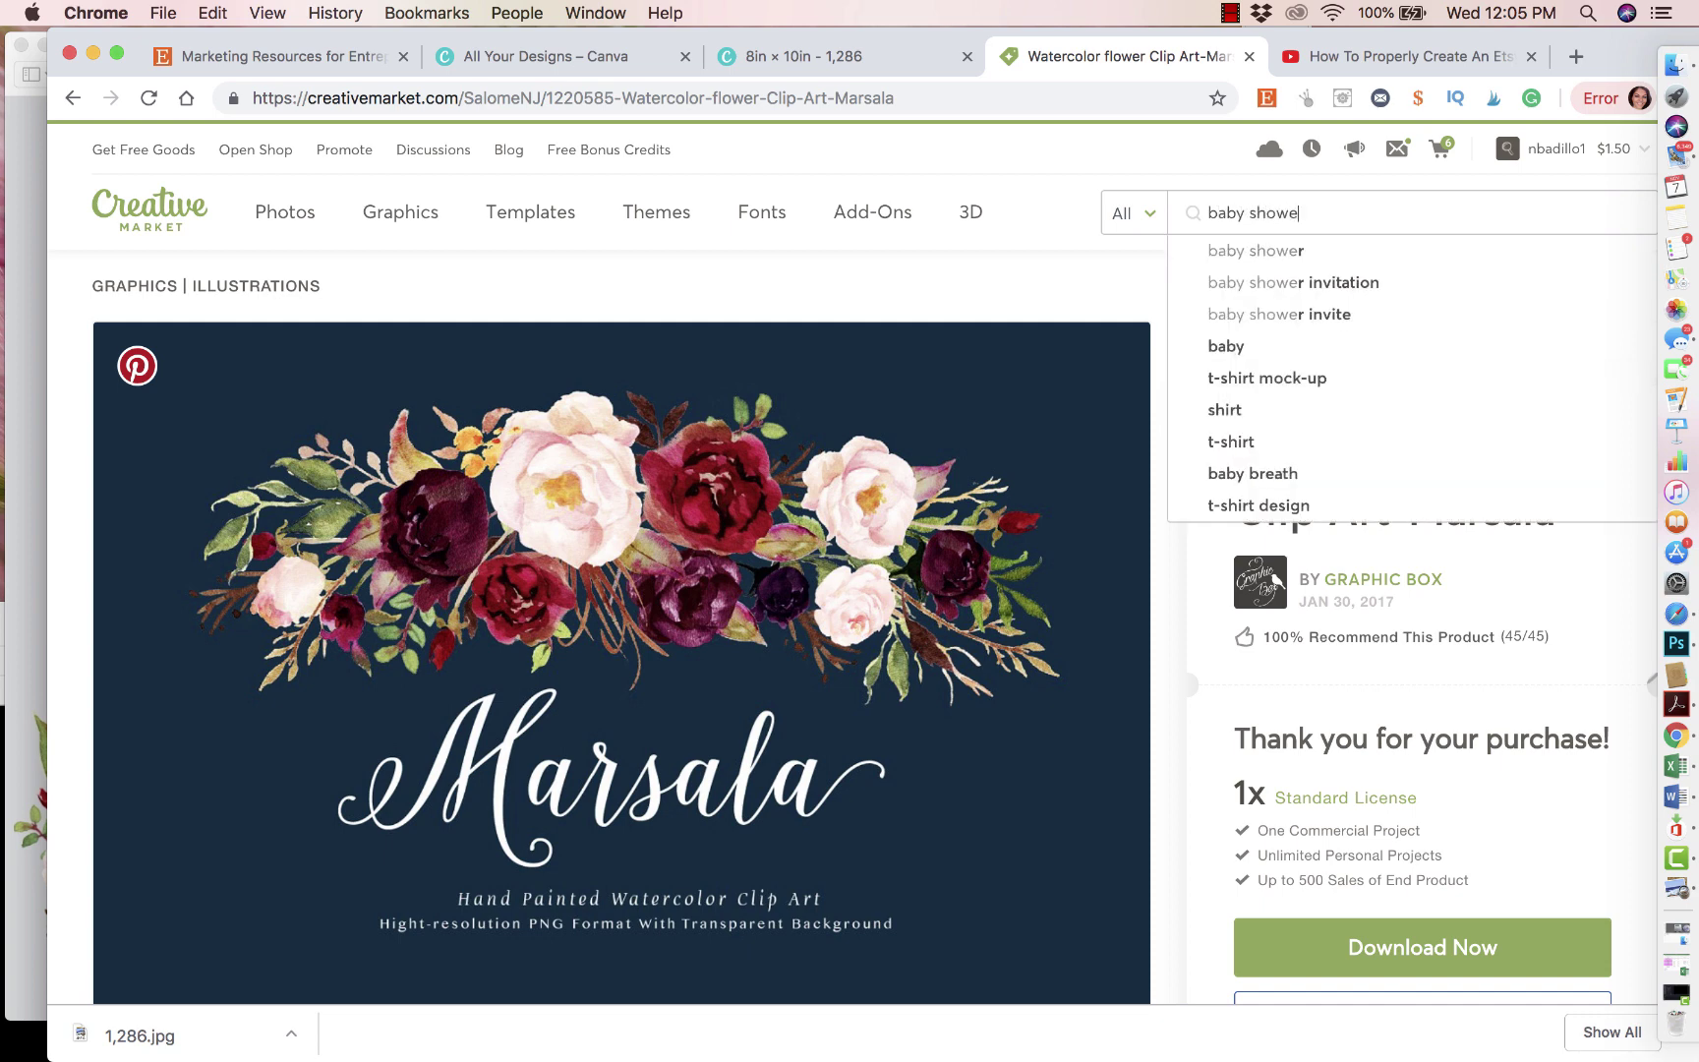
pyautogui.write('r clipart')
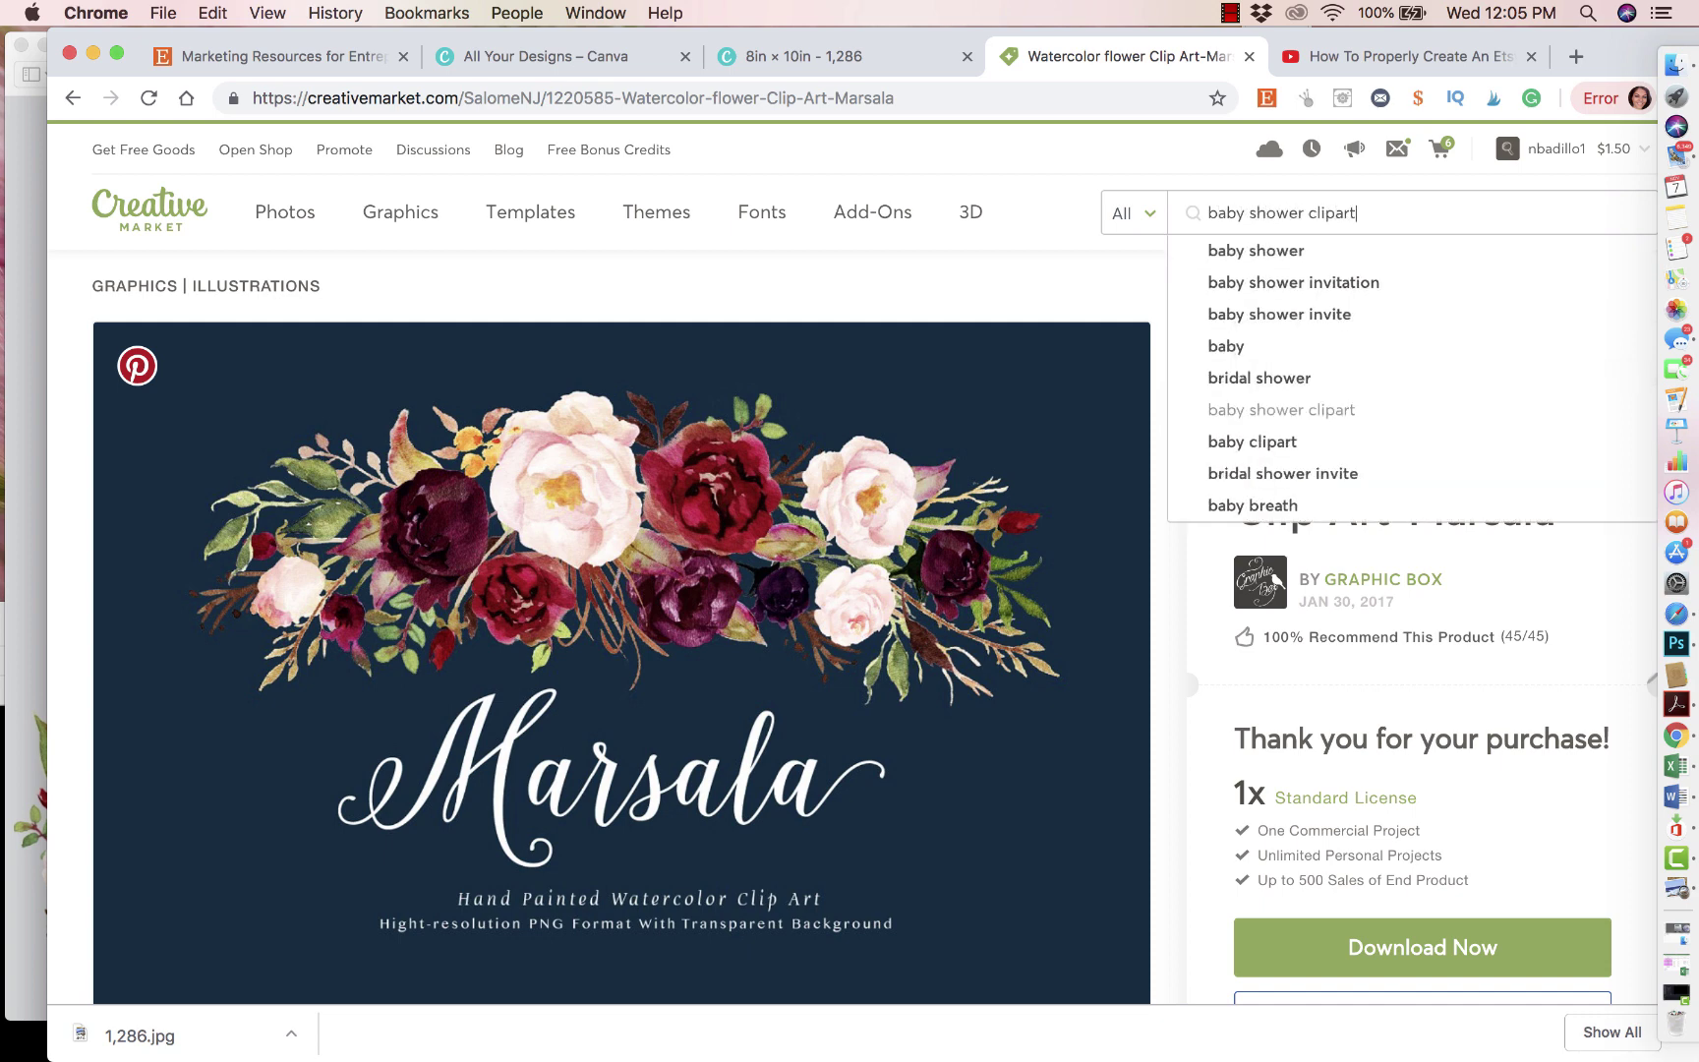
pyautogui.press('Return')
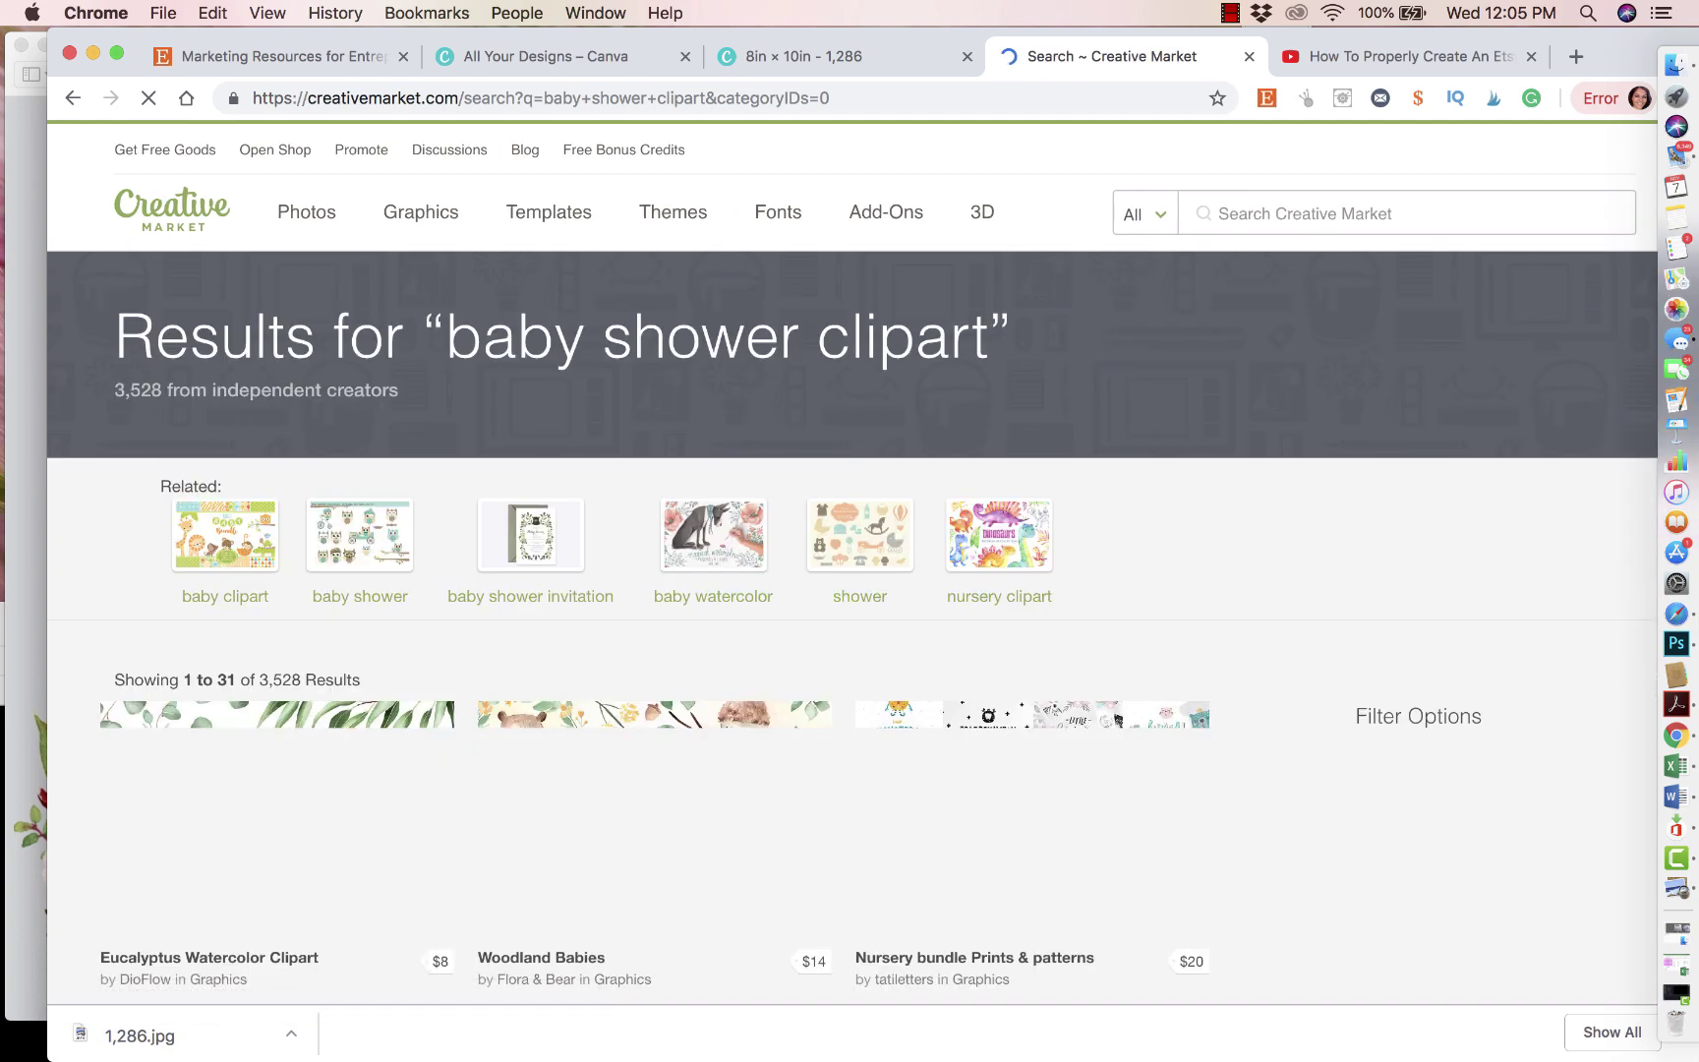
pyautogui.scroll(-3, 1192, 826)
pyautogui.scroll(-5, 1192, 826)
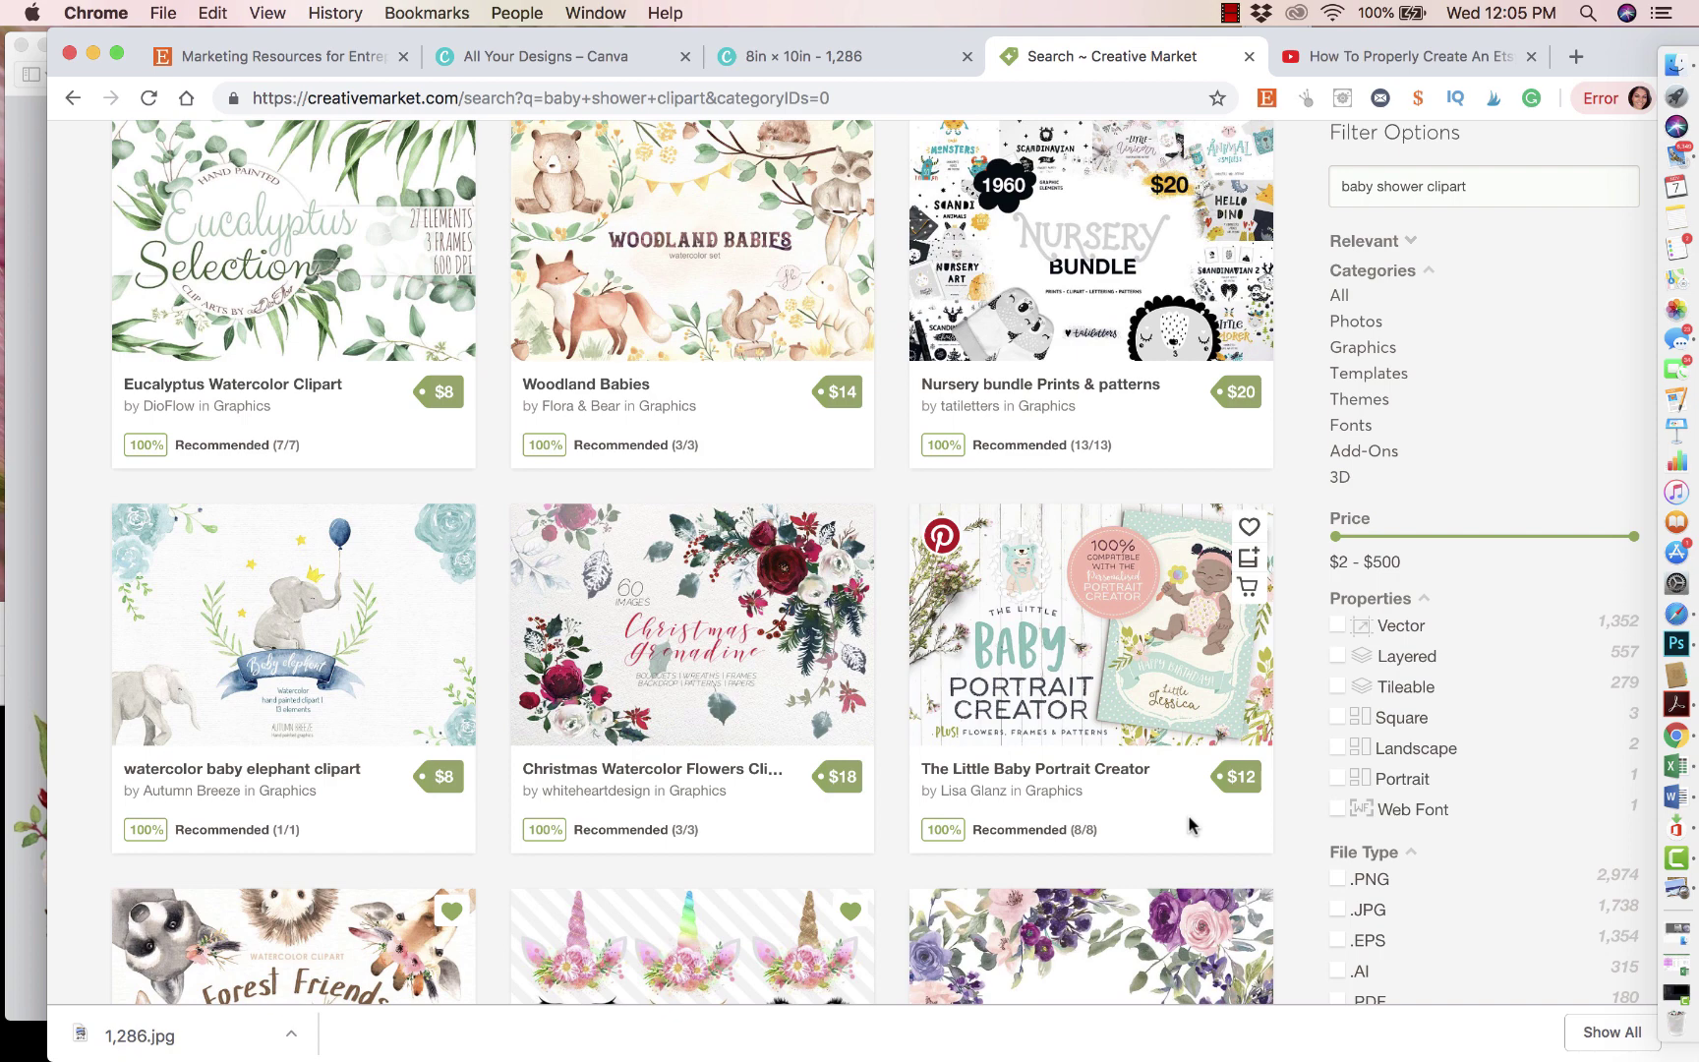
pyautogui.scroll(5, 1190, 824)
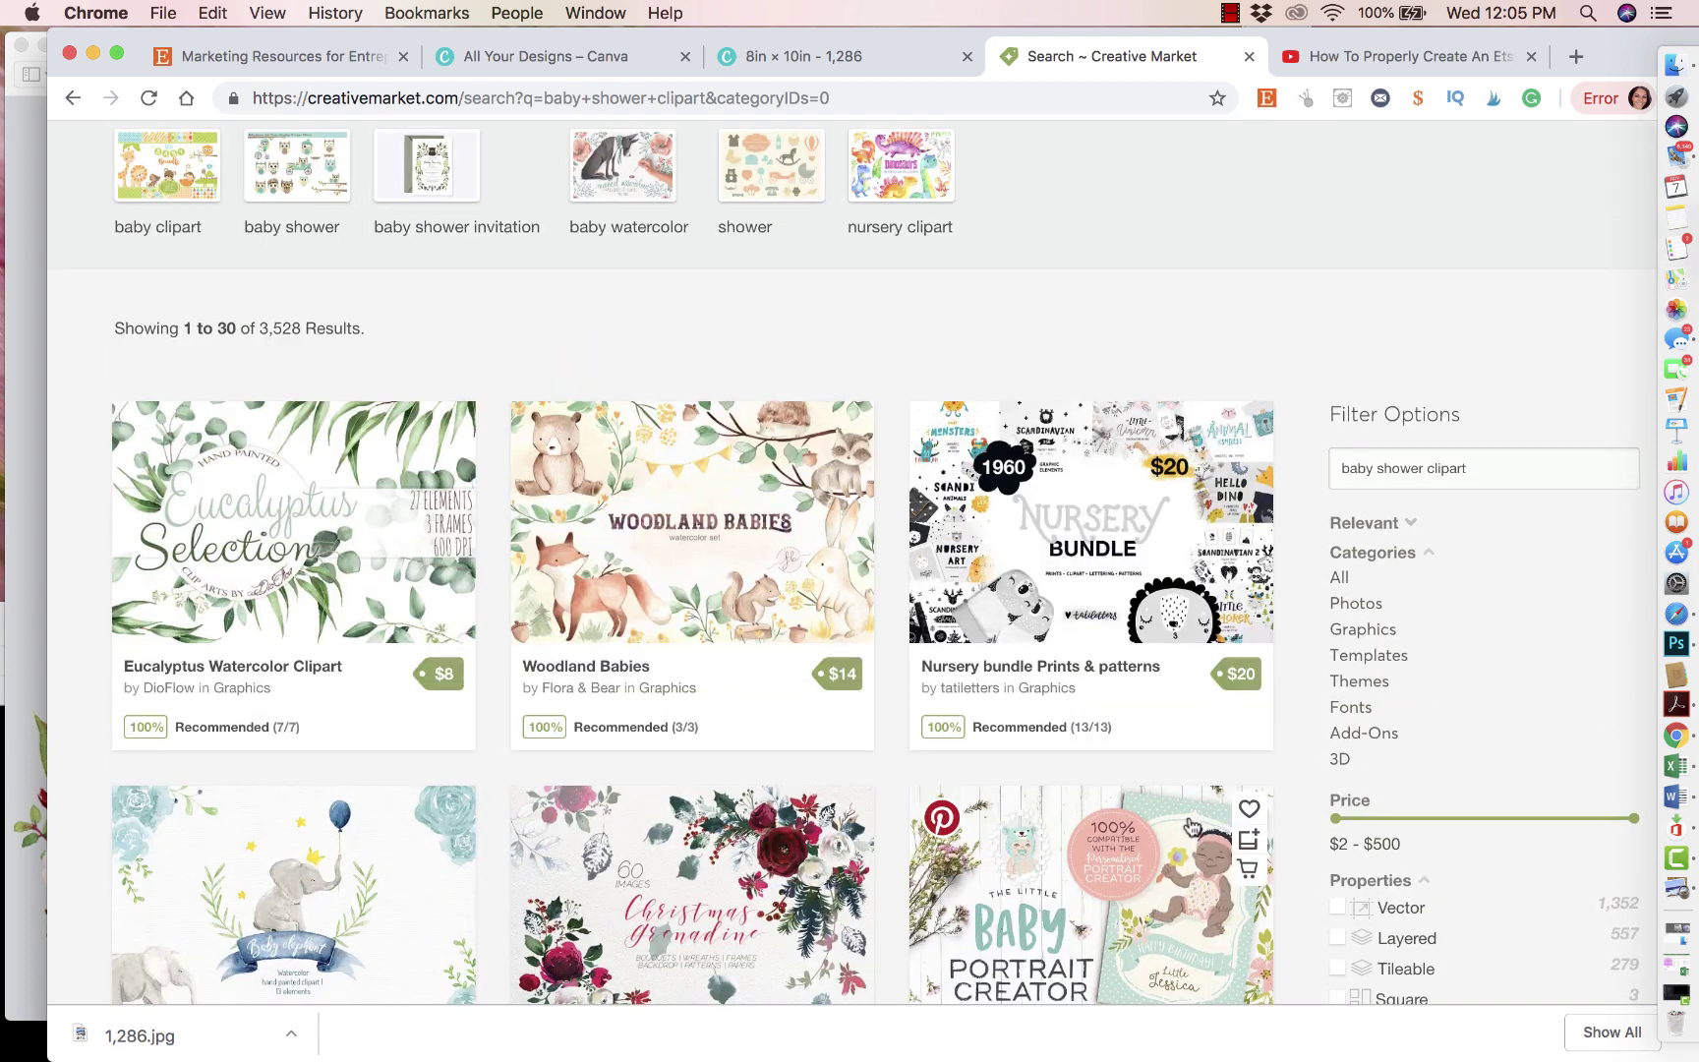